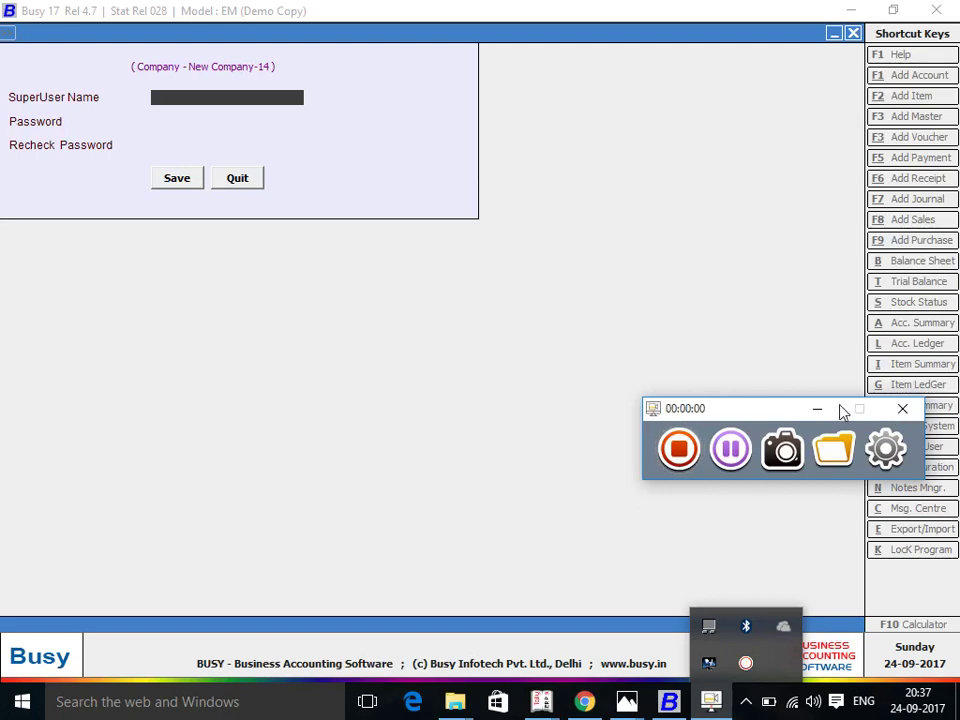
- Minimize the recorder, save New Company-14's super user name and password, then view the label photo
click(816, 410)
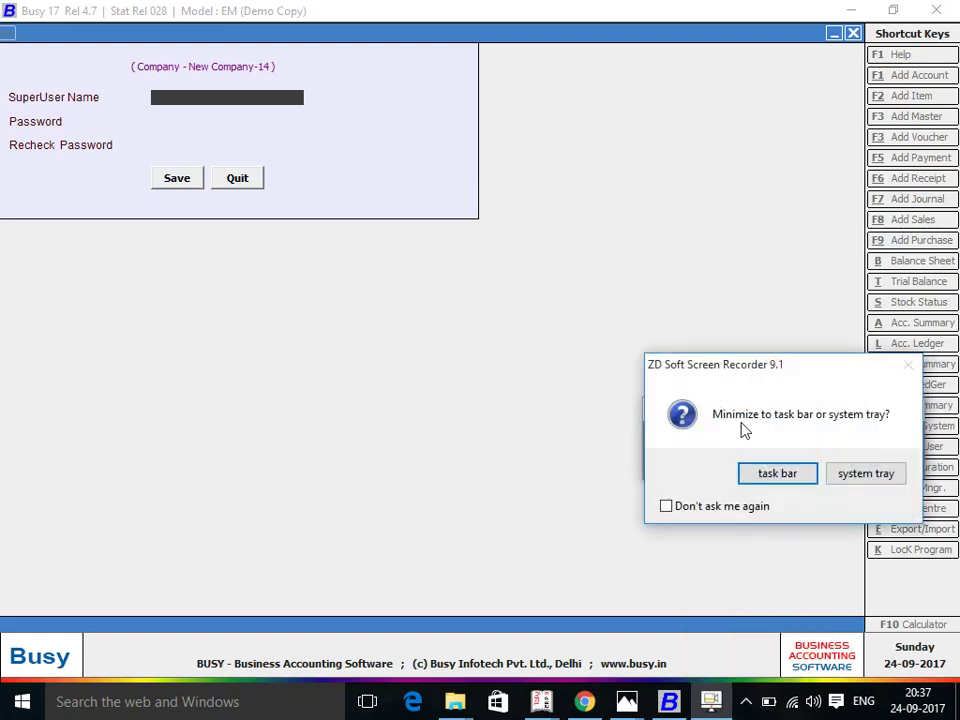
click(777, 473)
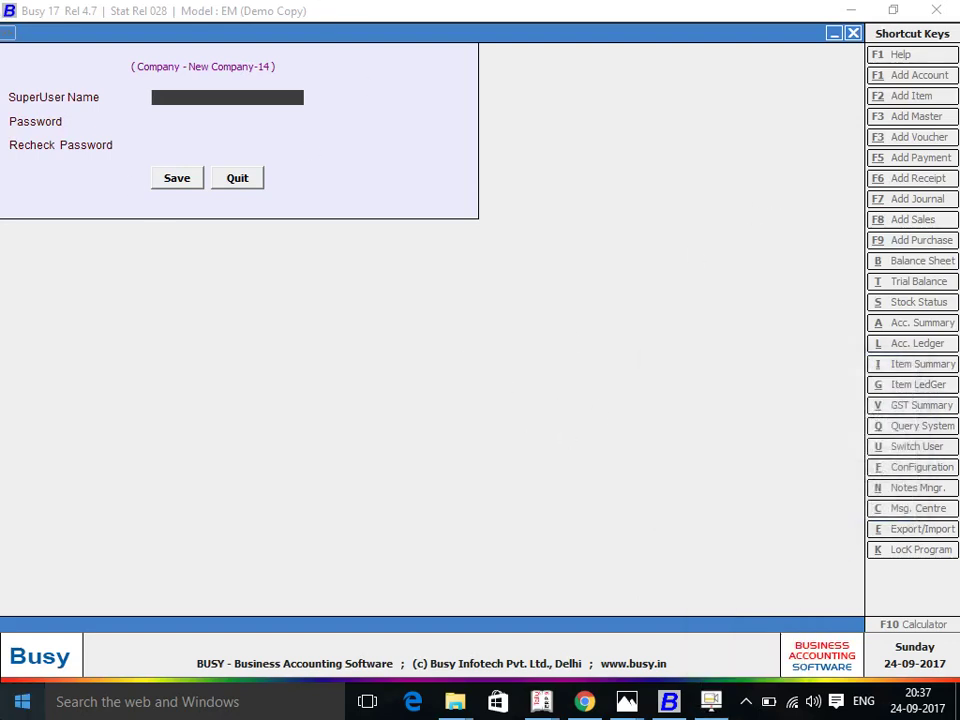
text(N)
key(Return)
text(n)
key(Return)
key(Return)
key(Return)
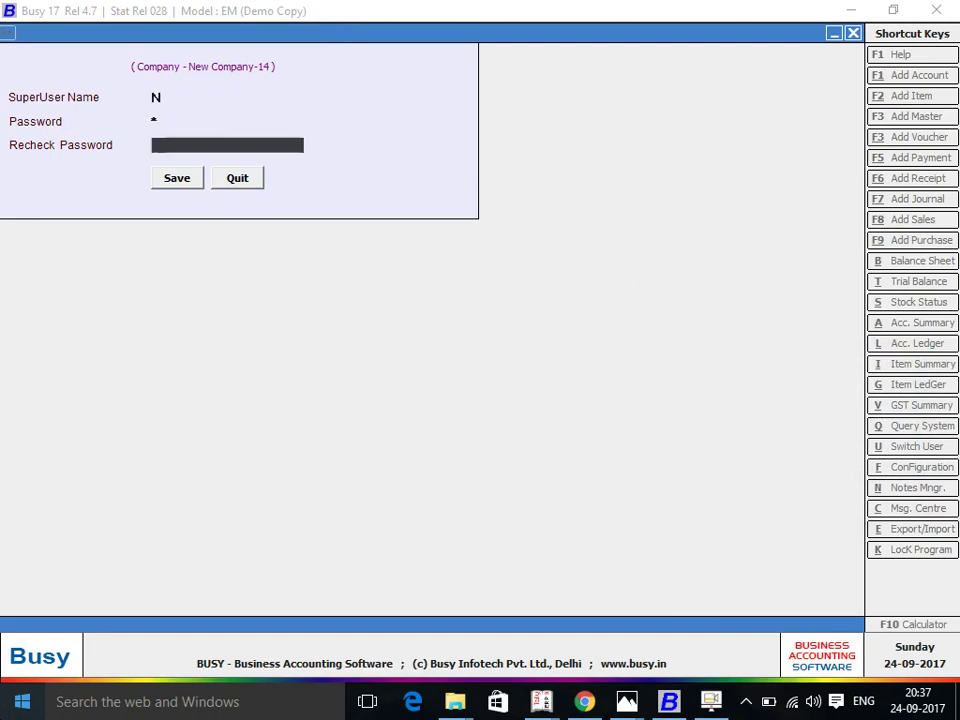
text(n)
key(Return)
key(Return)
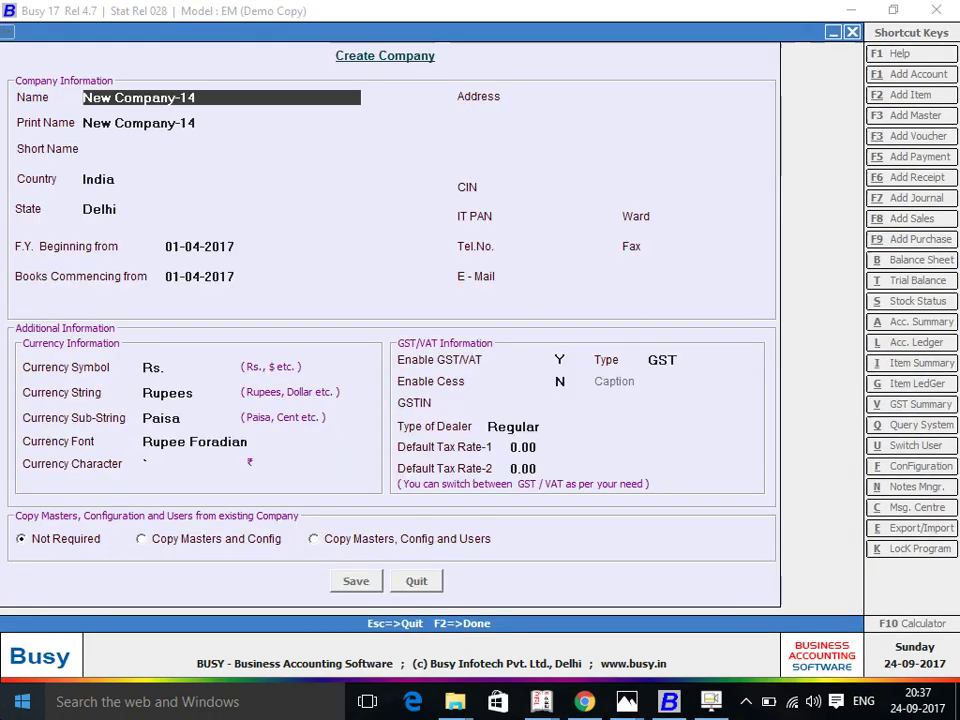
key(alt+Tab)
key(alt+Tab)
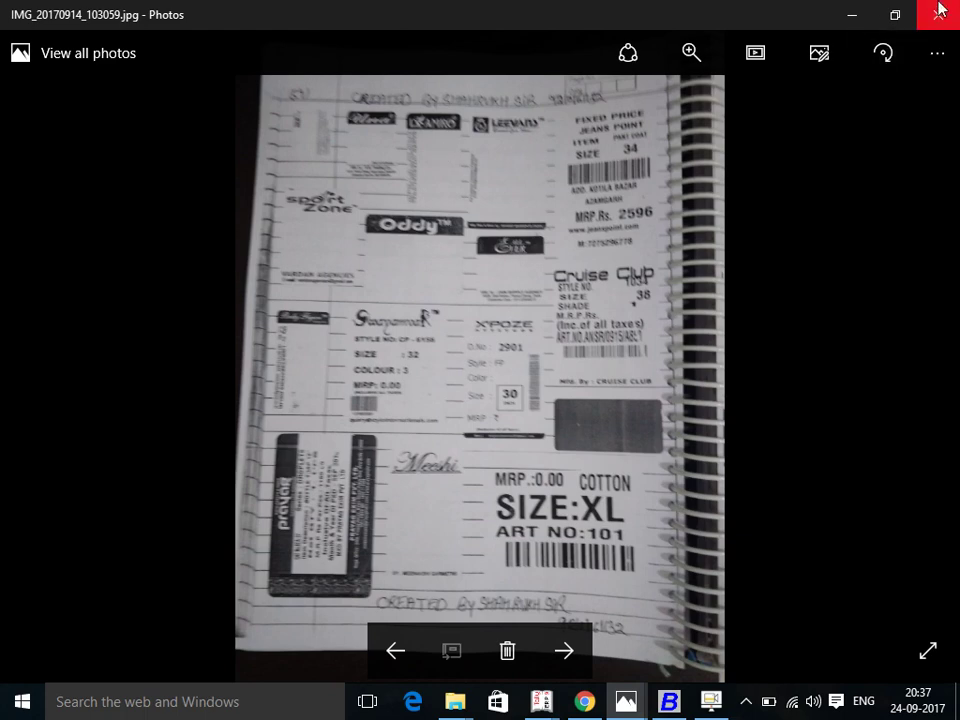
- Zoom into the sample labels and advance to photo IMG_20170914_103105.jpg before returning to Busy 17
scroll(560, 407, up, 1)
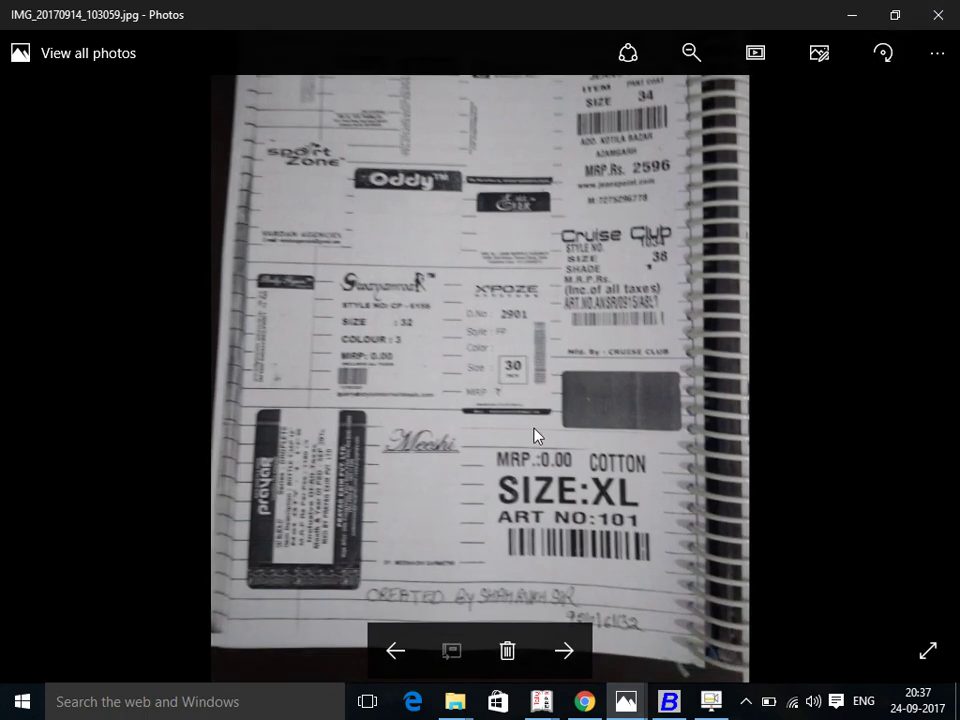
scroll(563, 462, up, 1)
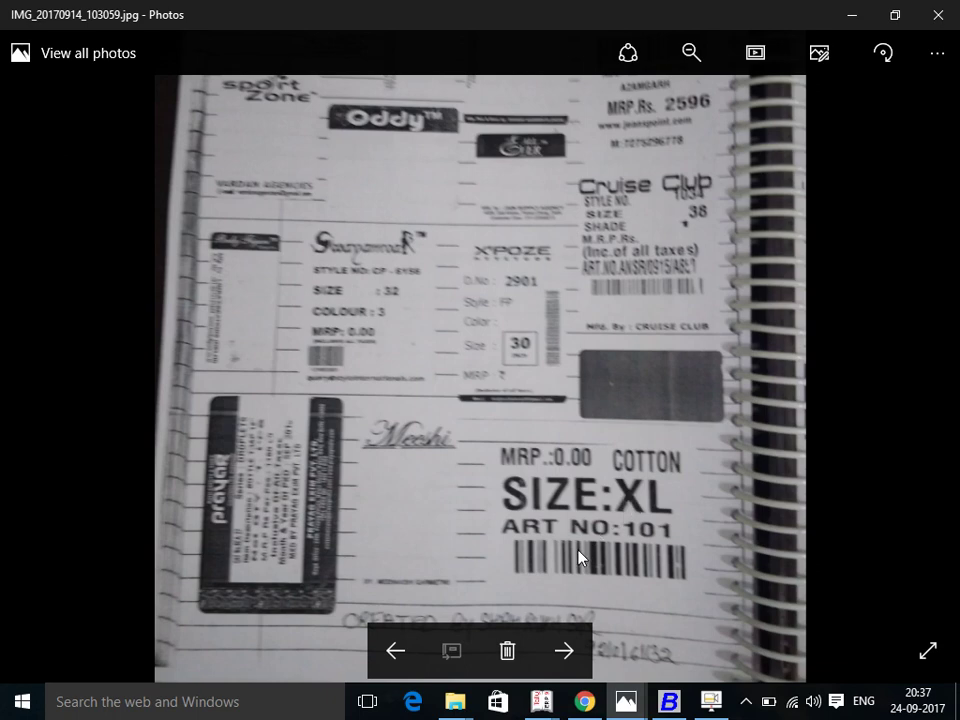
click(565, 655)
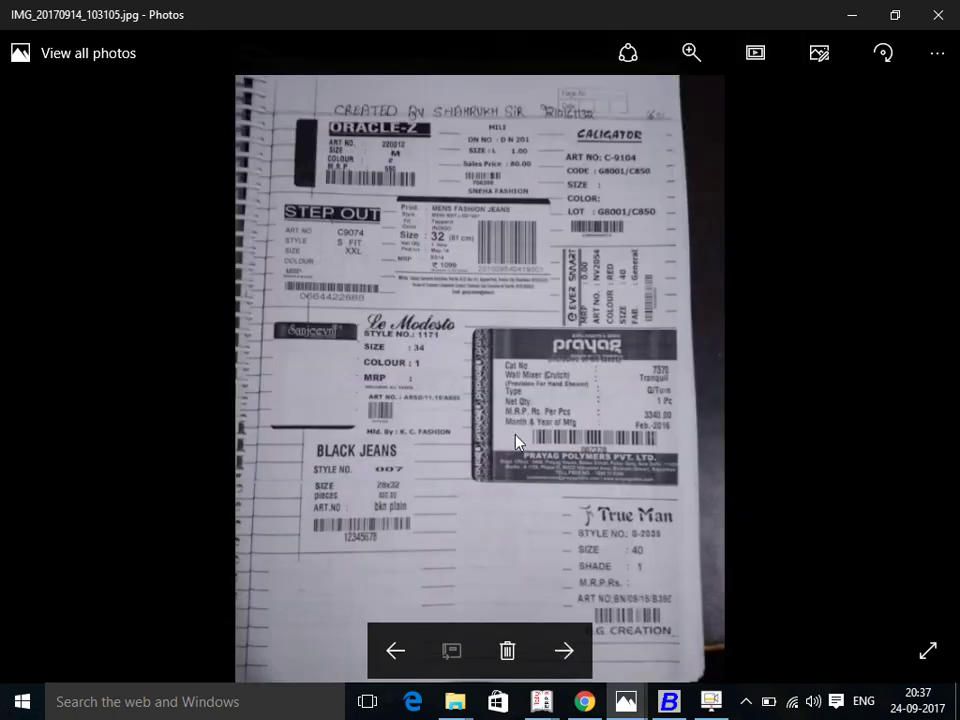
scroll(519, 437, up, 2)
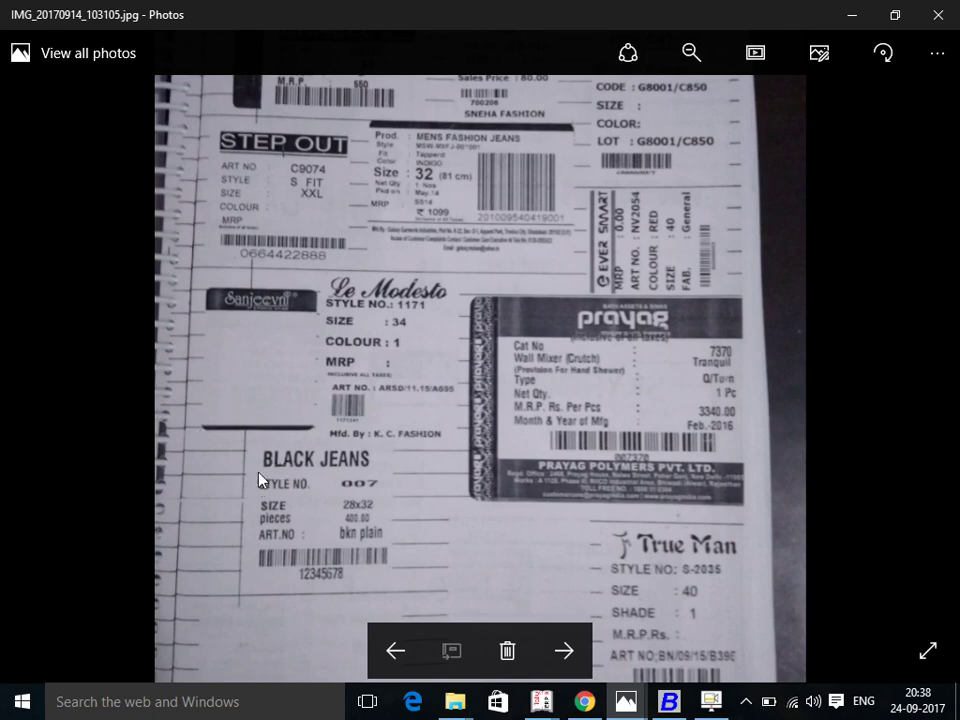
right_click(350, 378)
click(306, 422)
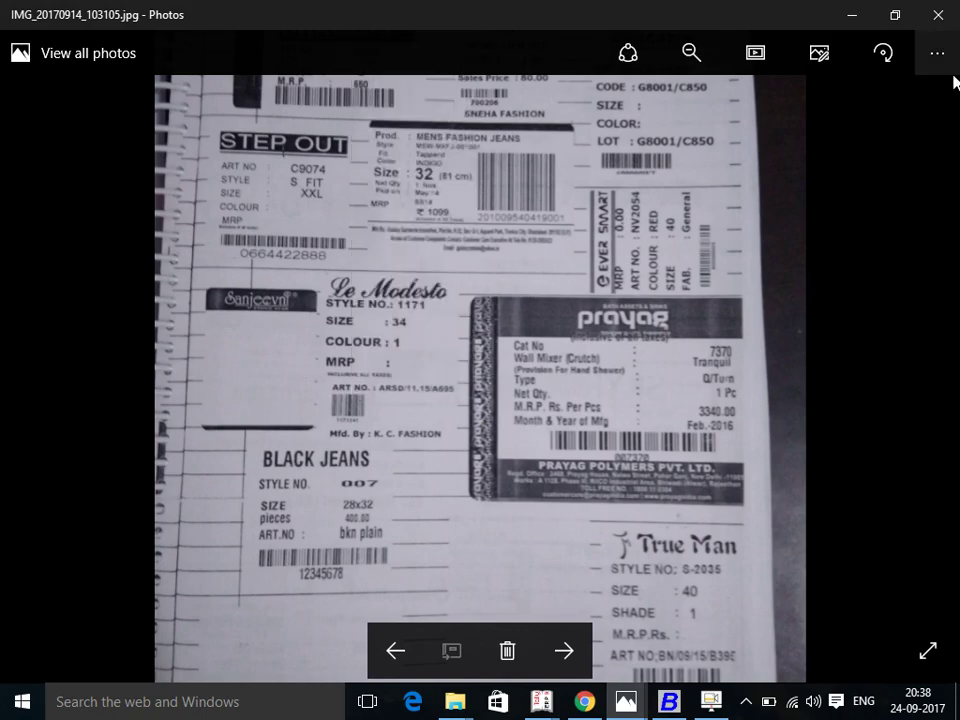
key(alt+Tab)
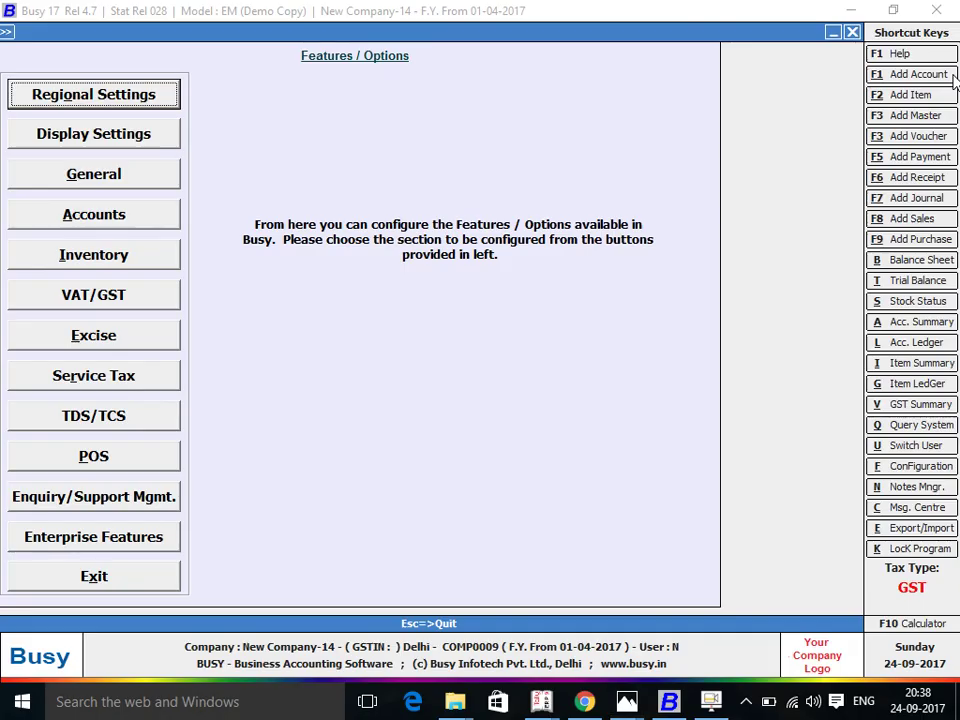
- Leave Features / Options and go to Administration > Configuration > Masters Configuration
key(Escape)
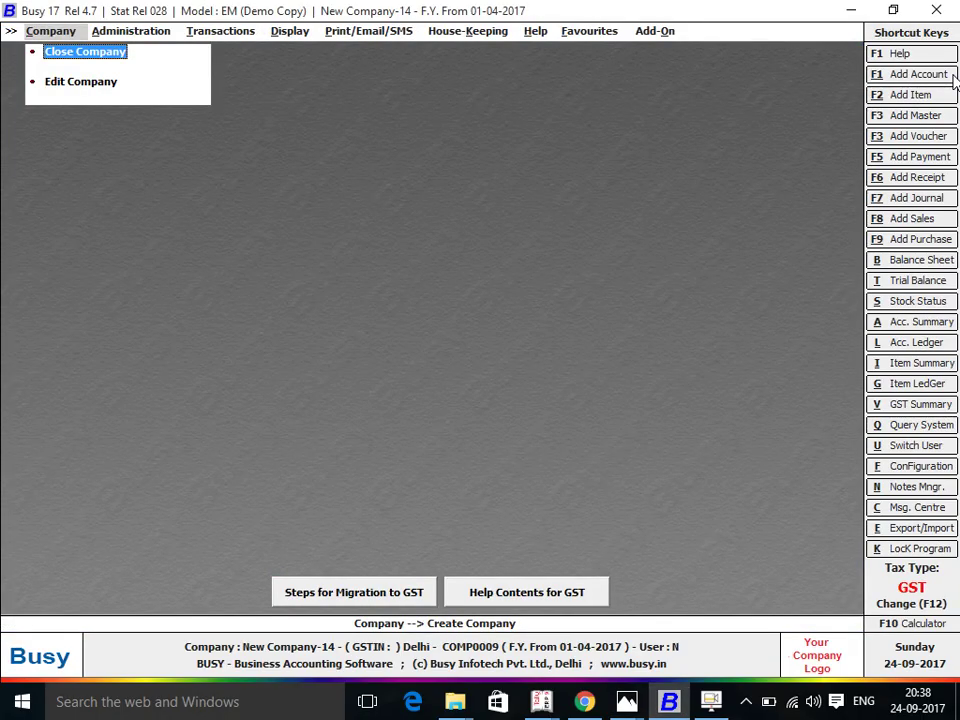
key(Right)
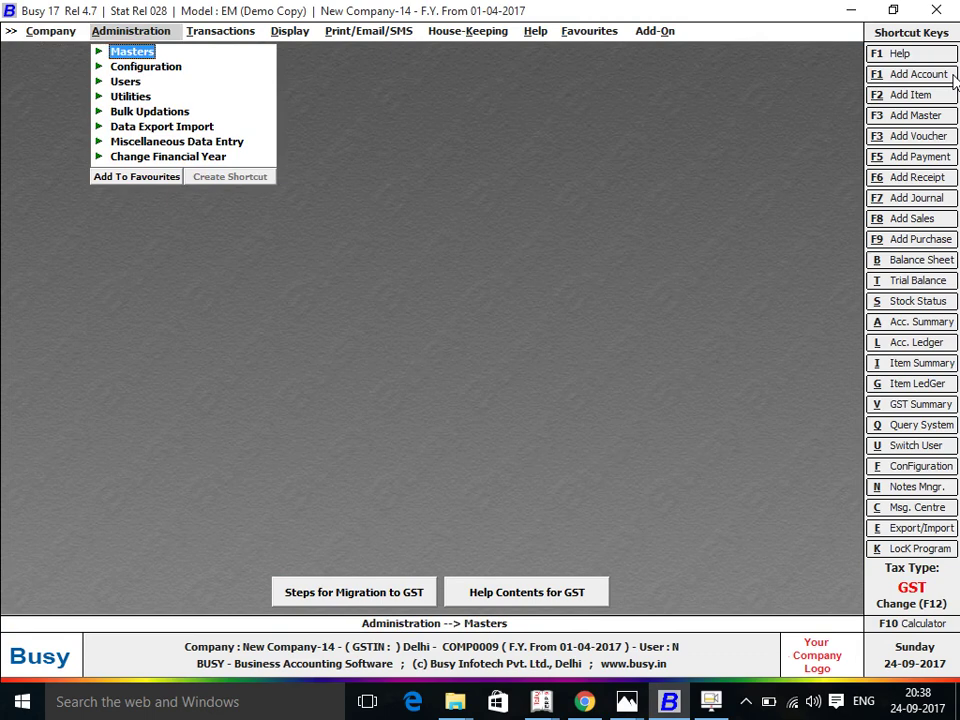
key(Down)
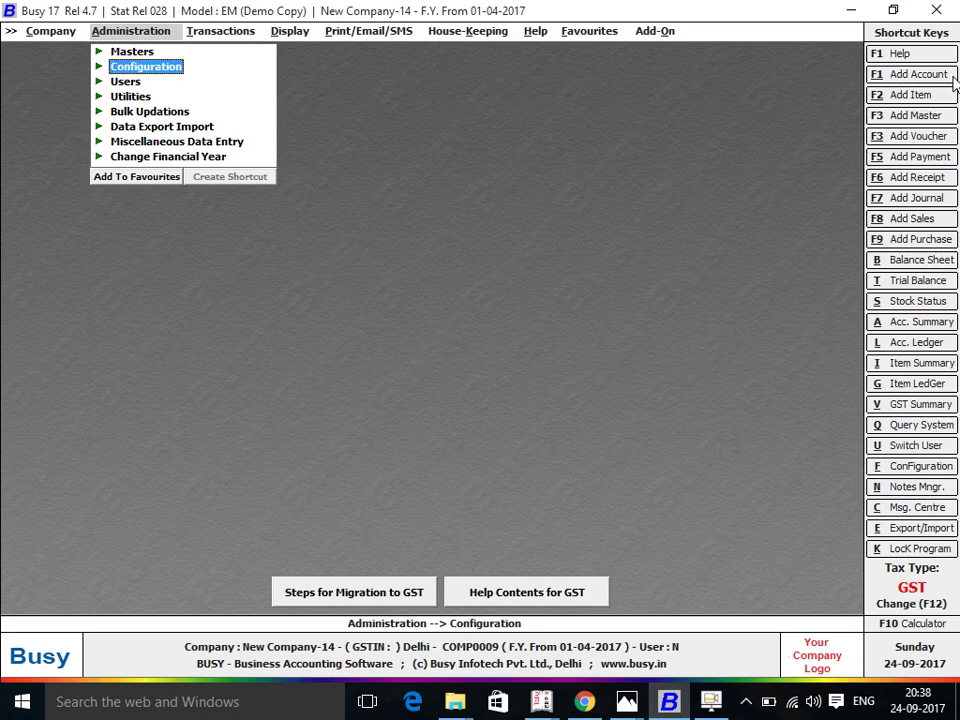
key(Return)
key(Down)
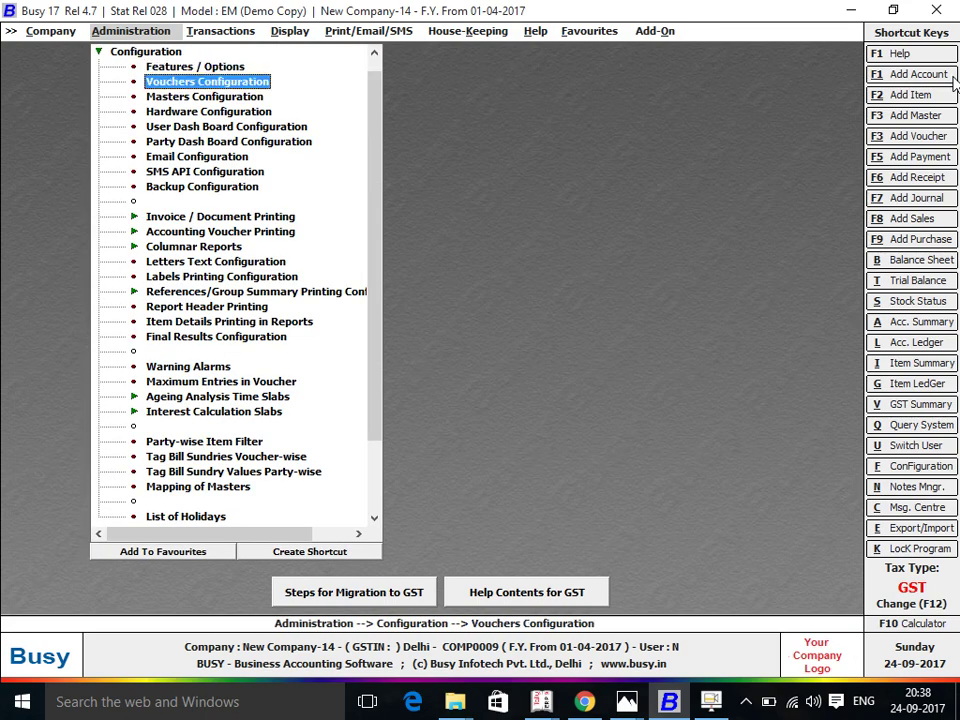
key(Down)
key(Return)
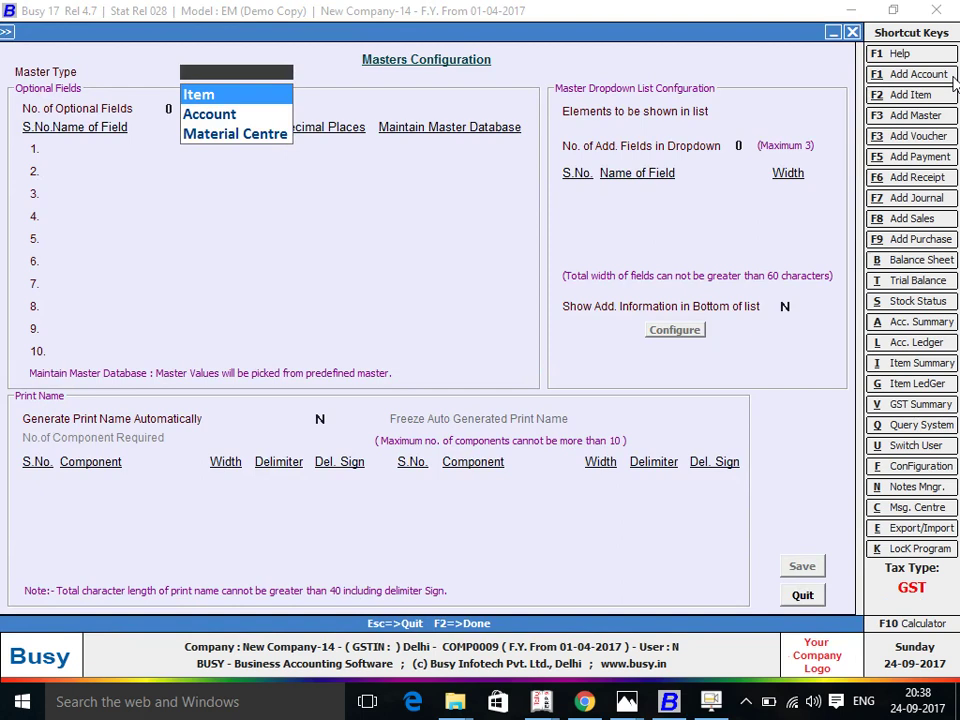
- Back out of Masters Configuration and reopen it from the configuration list
key(Escape)
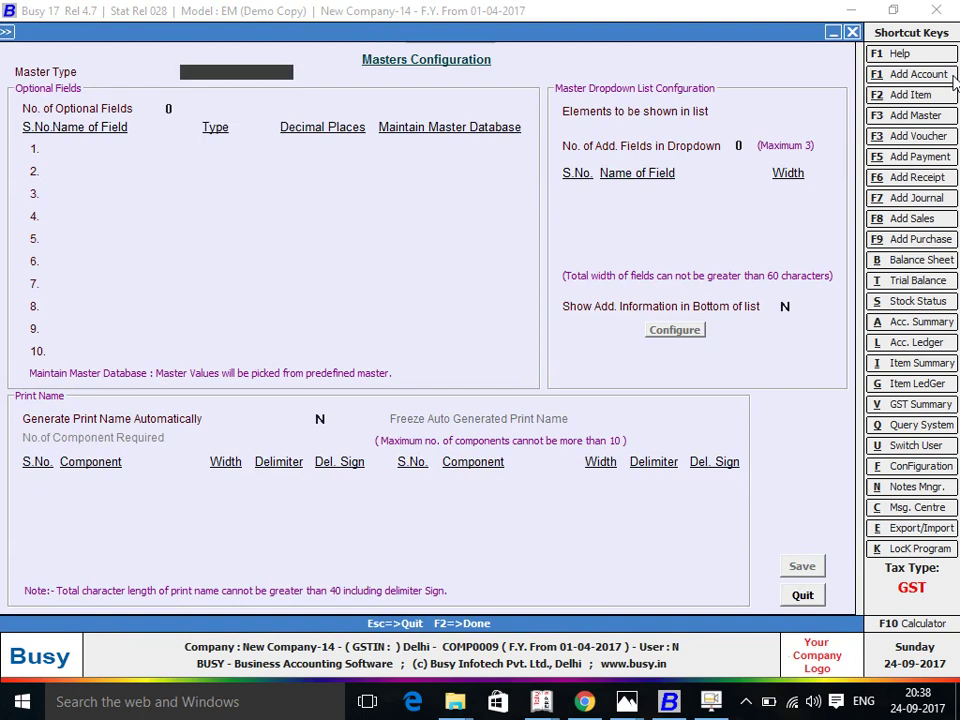
key(Escape)
key(Escape)
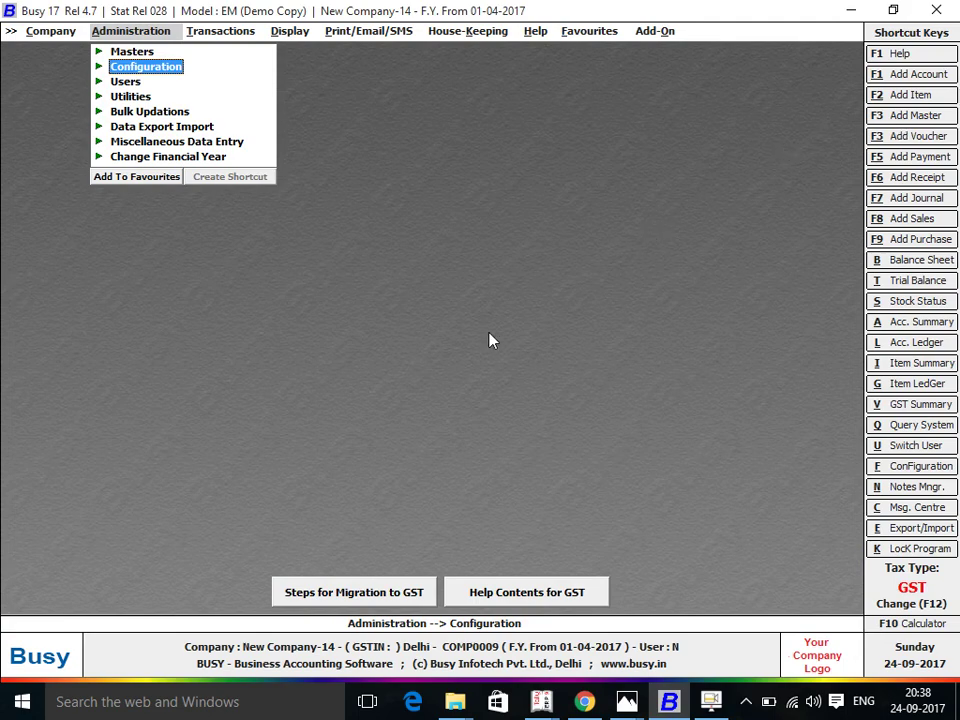
key(Return)
key(Down)
key(Down)
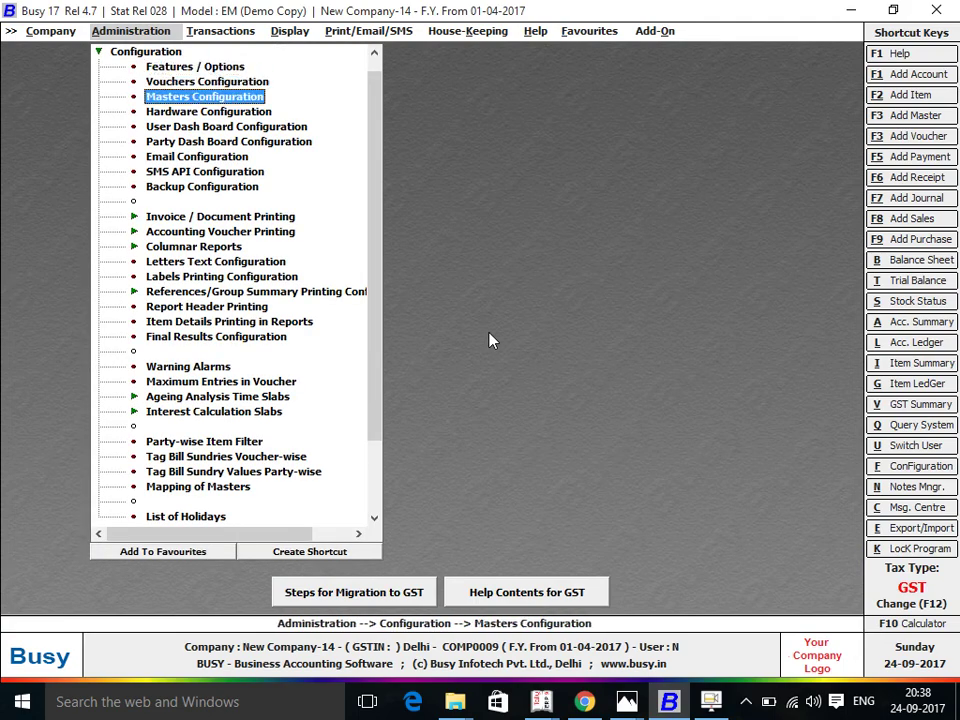
key(Return)
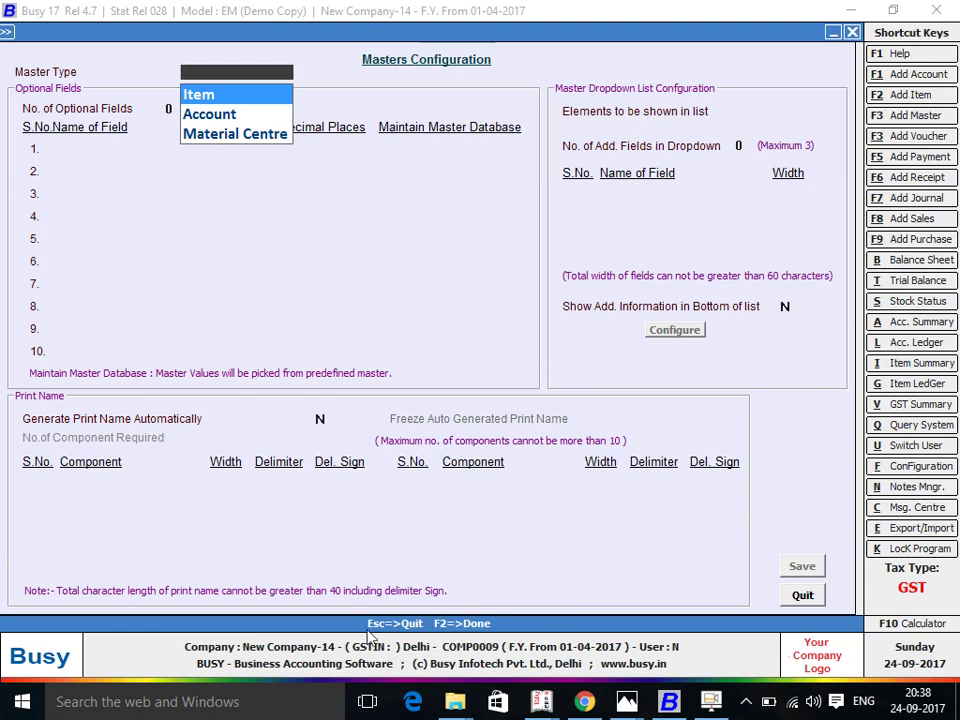
- Compare against the label photo and pick Item as the master type
key(alt+Tab)
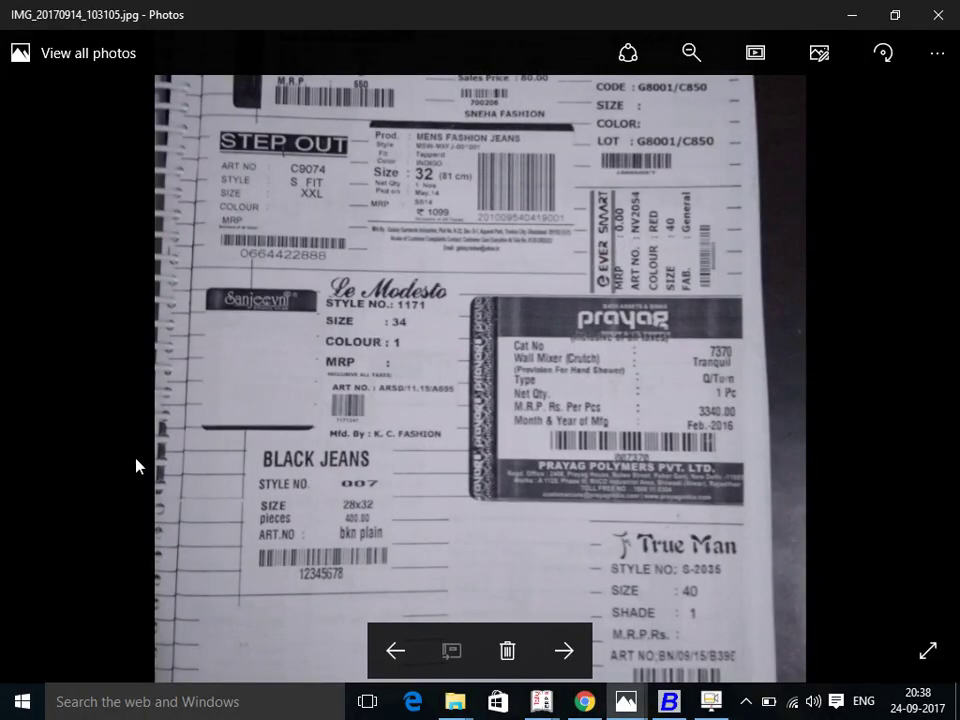
key(alt+Tab)
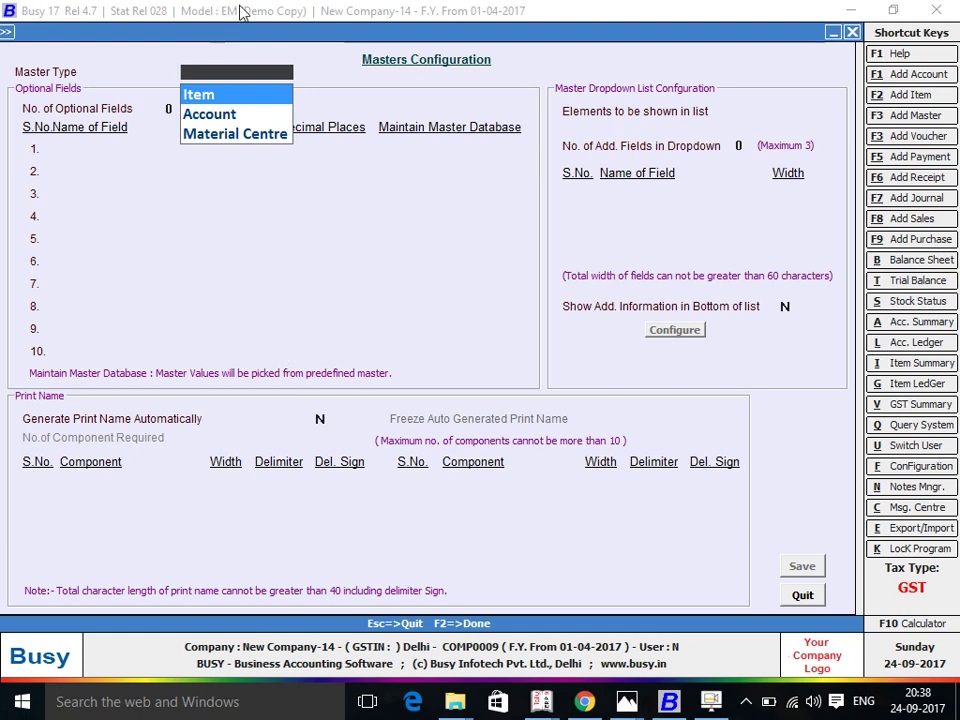
key(alt+Tab)
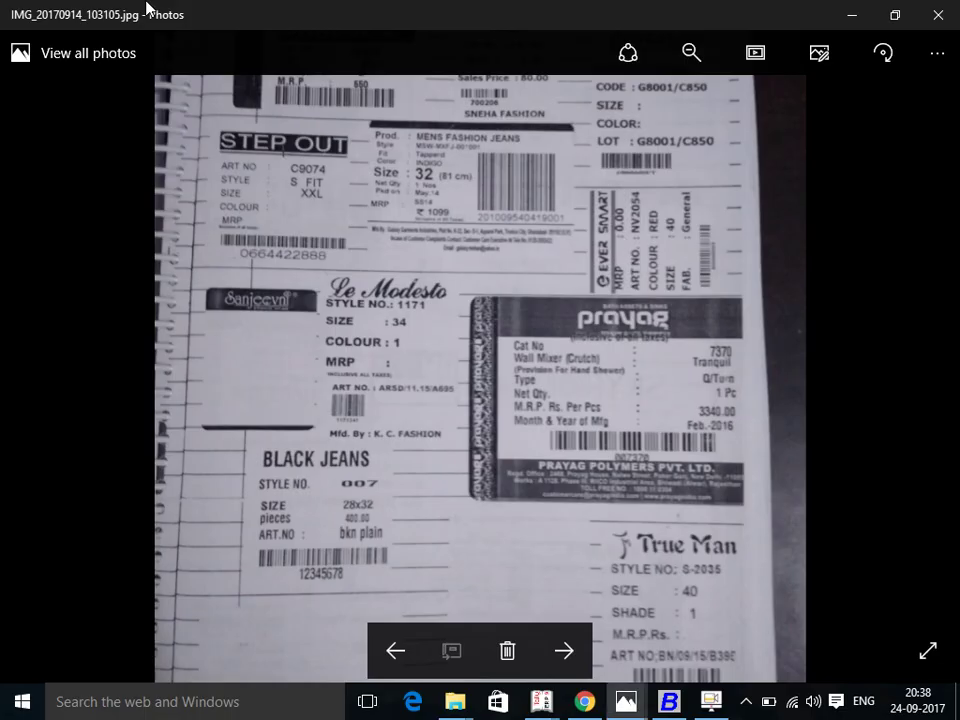
key(alt+Tab)
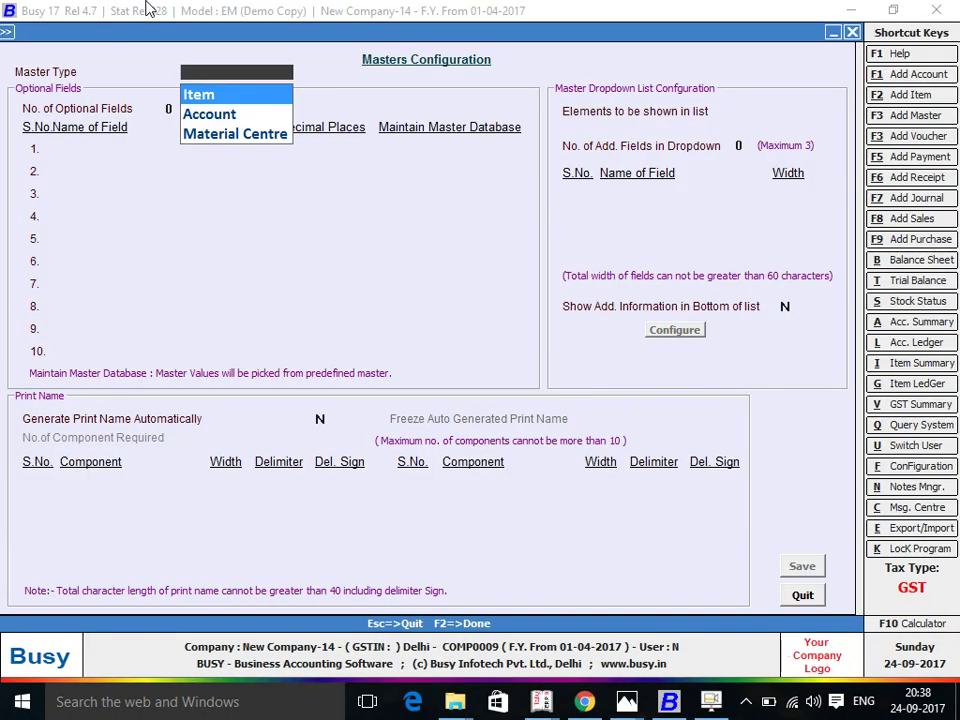
key(Return)
- Study the sample label photo again for reference, then return to Busy 17
key(alt+Tab)
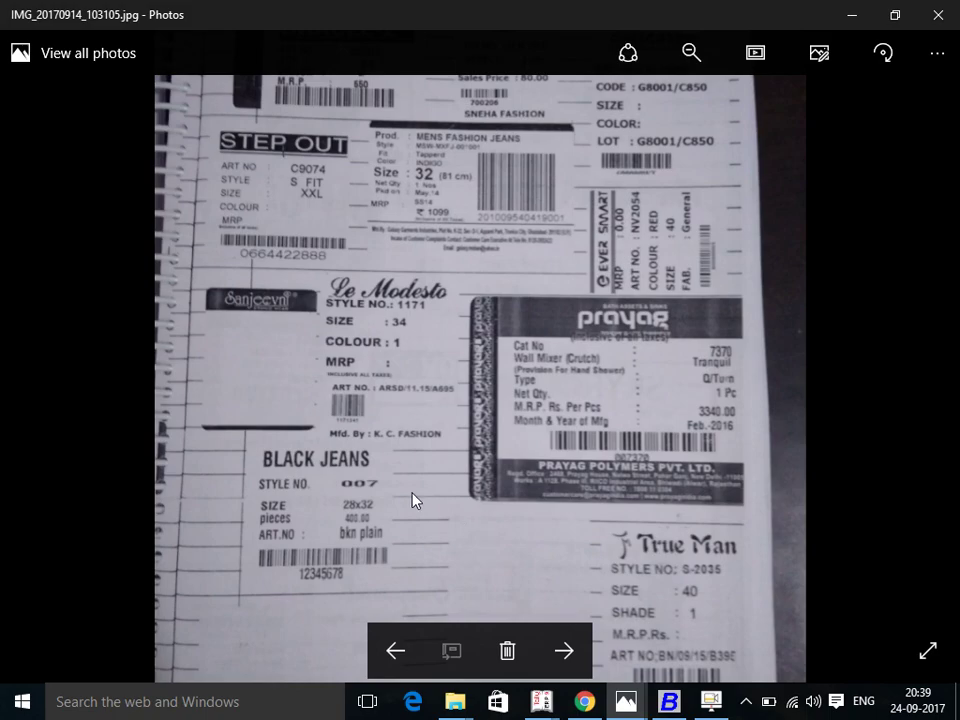
key(alt+Tab)
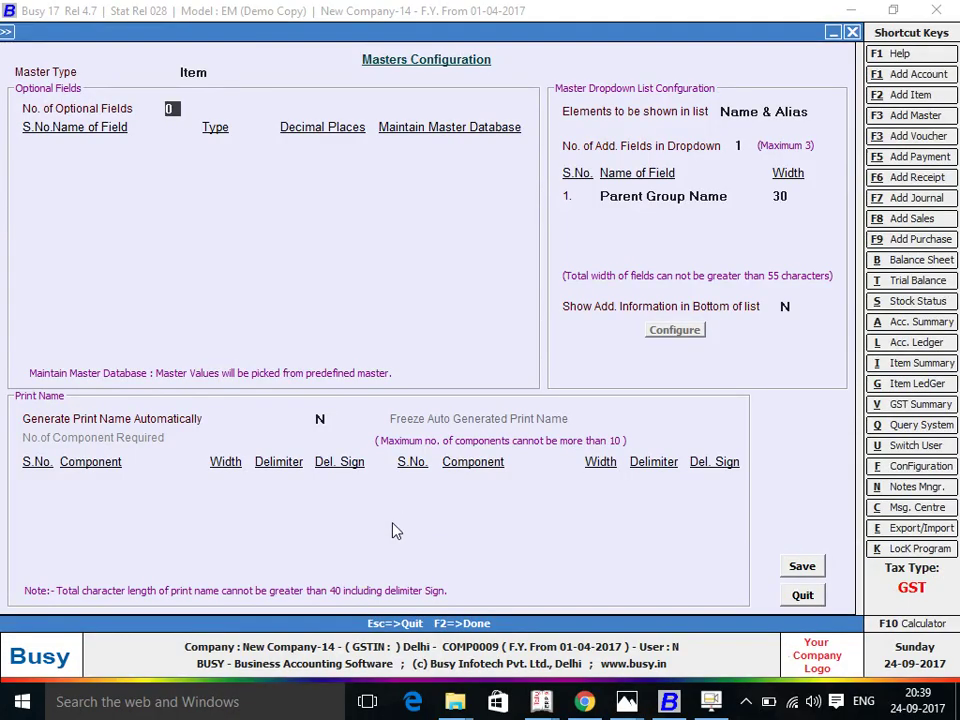
key(alt+Tab)
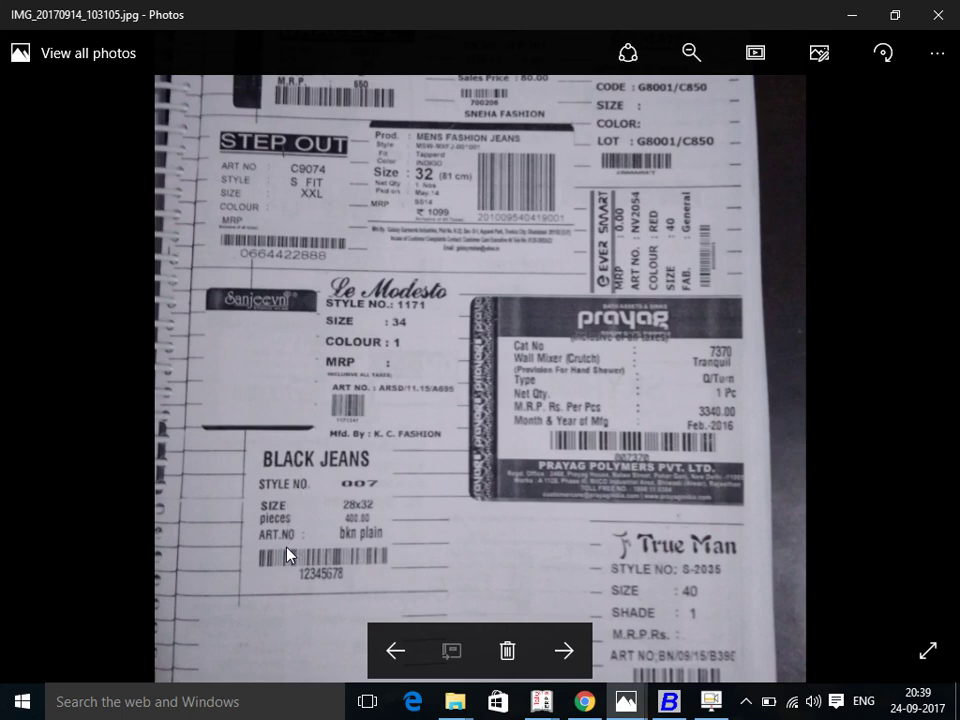
key(alt+Tab)
key(alt+Tab)
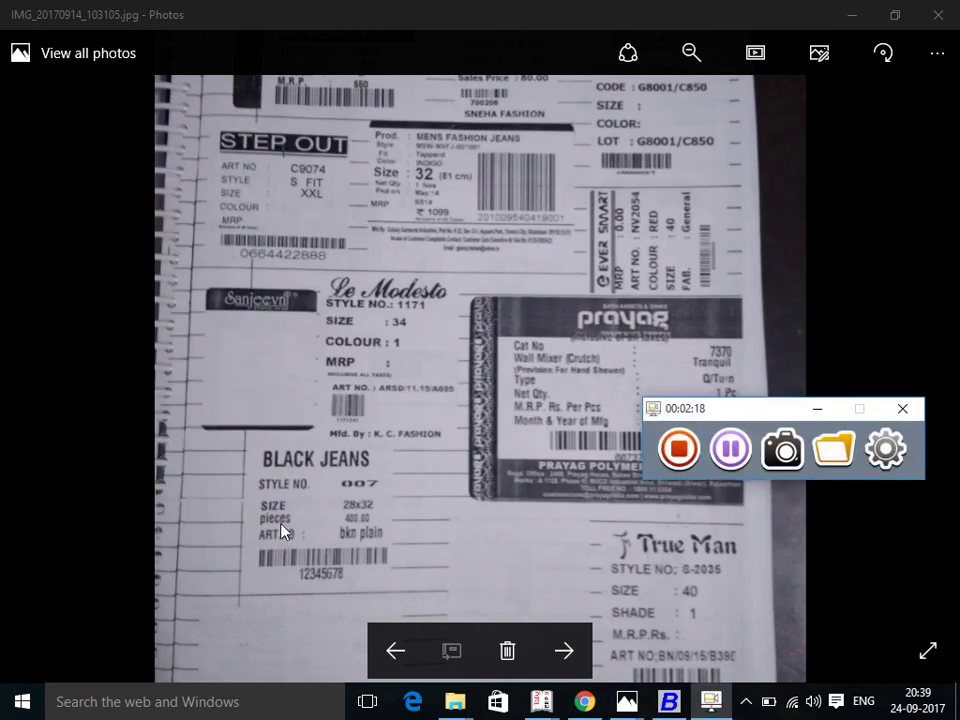
key(alt+Tab)
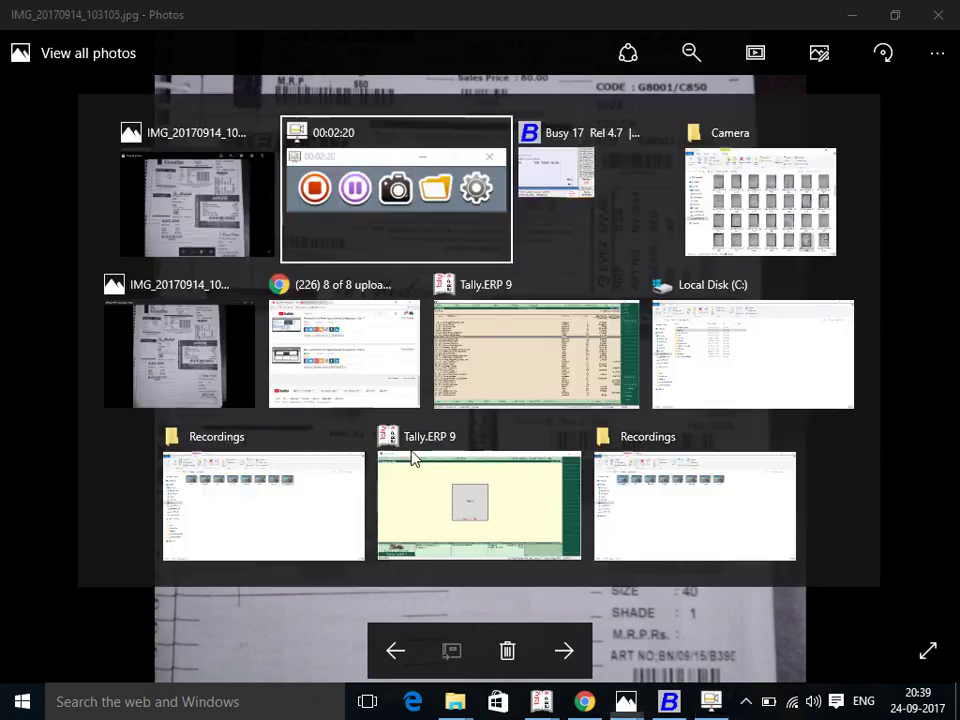
key(alt+Tab)
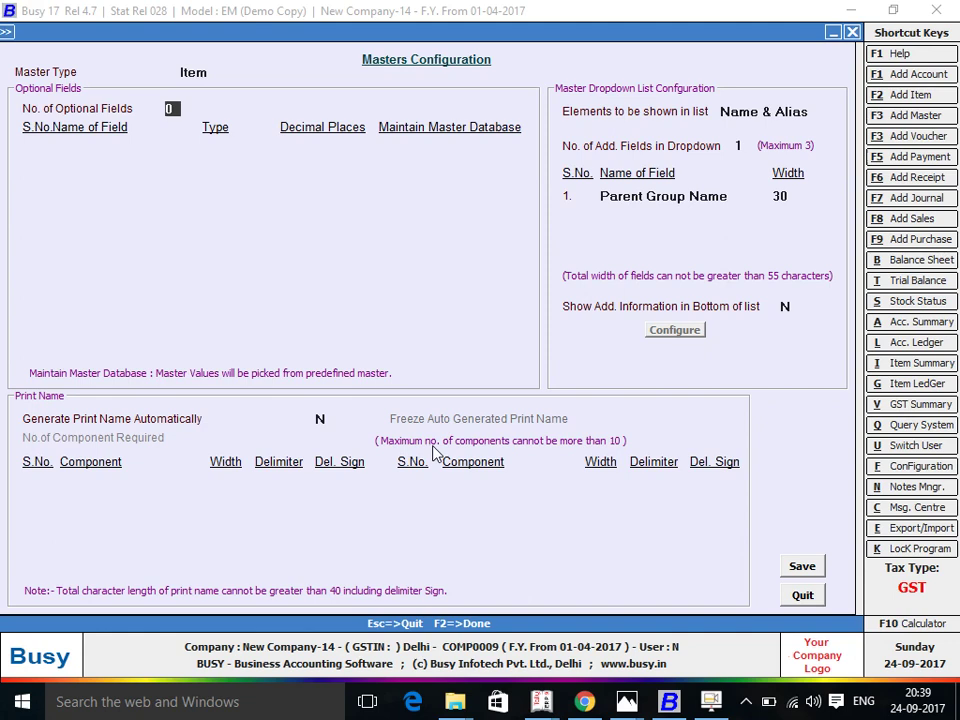
- Enter 4 optional item fields, then try raising the count to 5, 6 and 7
text(4)
key(Return)
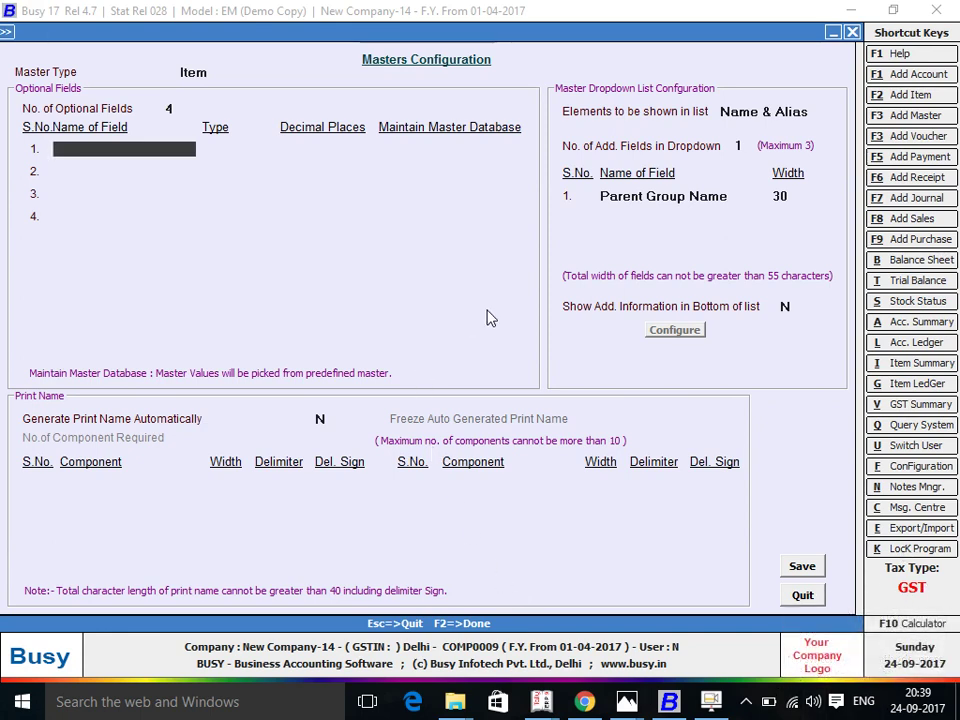
key(Up)
text(5)
key(Return)
key(Up)
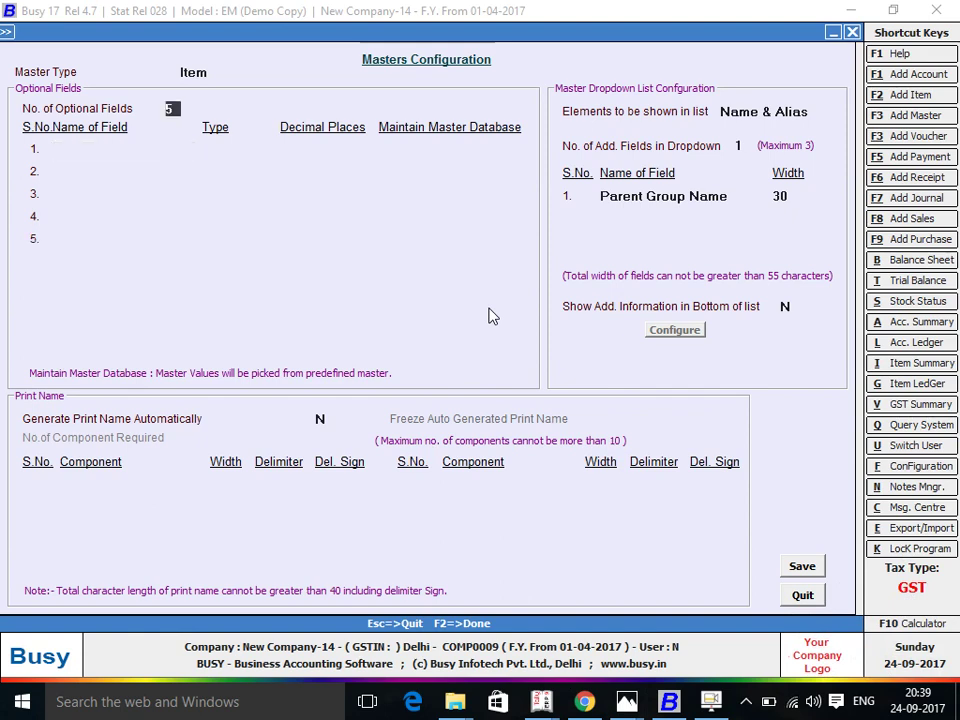
text(6)
key(Return)
key(Up)
text(7)
key(Return)
- Try counts 8, 9 and 1011, then settle on 4 optional fields and view the label photo
key(Up)
text(8)
key(Return)
key(Up)
text(9)
key(Up)
key(Return)
text(10)
text(1)
text(1)
key(BackSpace)
text(4)
key(Return)
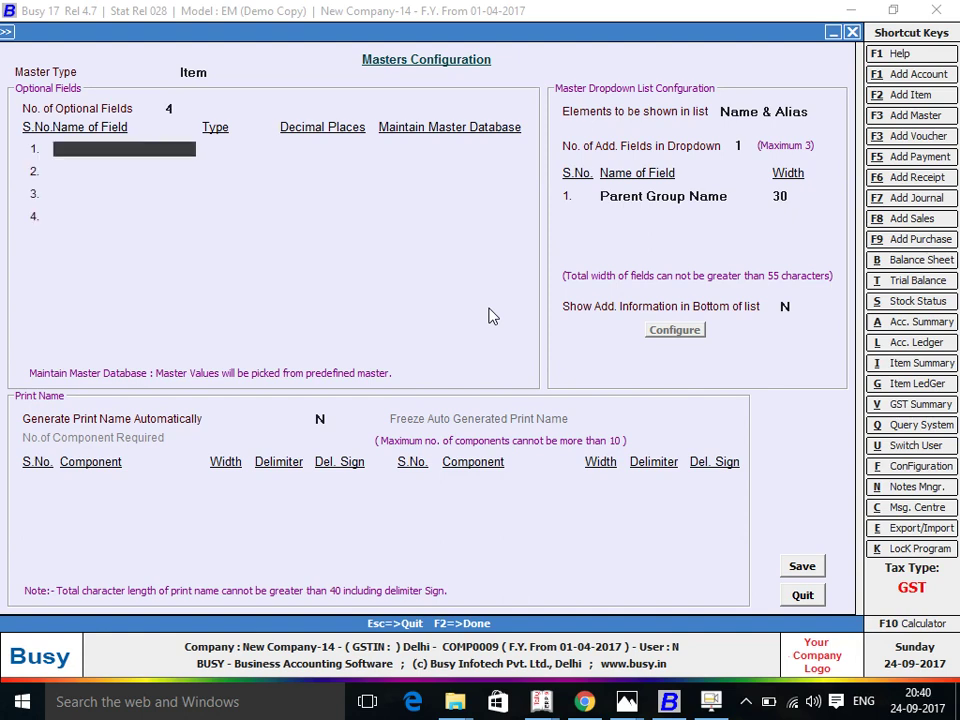
key(alt+Tab)
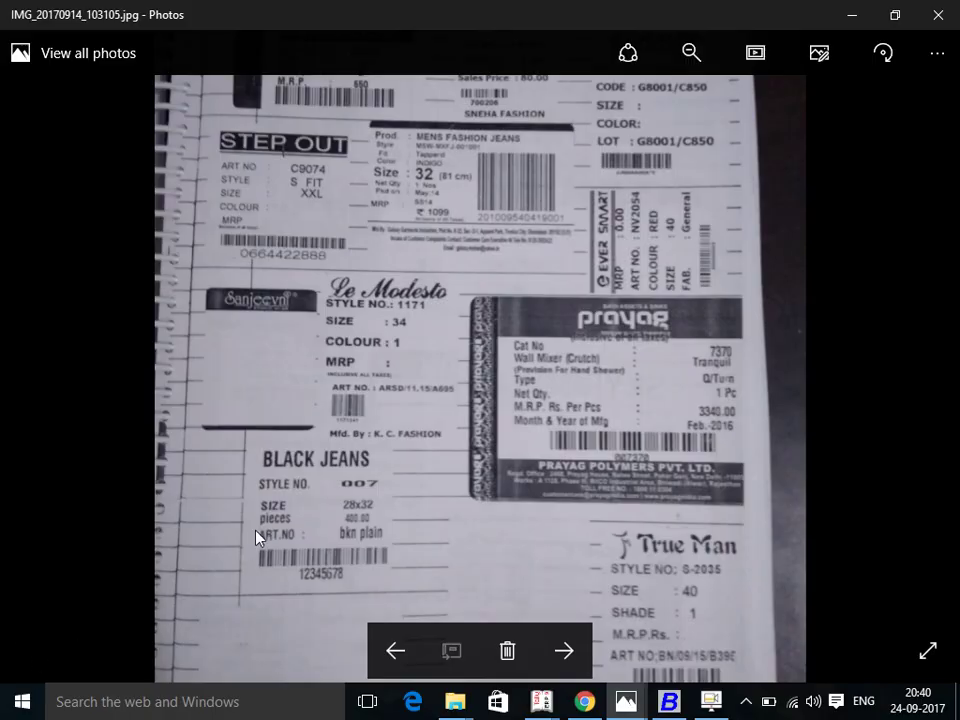
- Define optional field 1 as STYLE NO, type Text, with a maintained master list
key(alt+Tab)
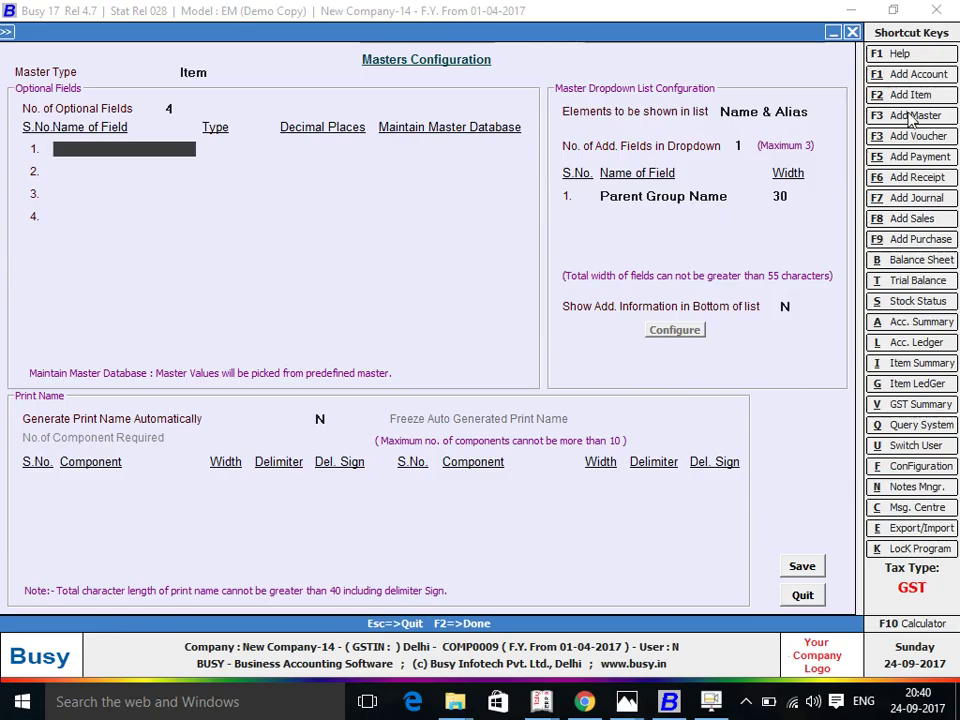
text(SS)
key(BackSpace)
text(T)
text(YLE NO)
key(Return)
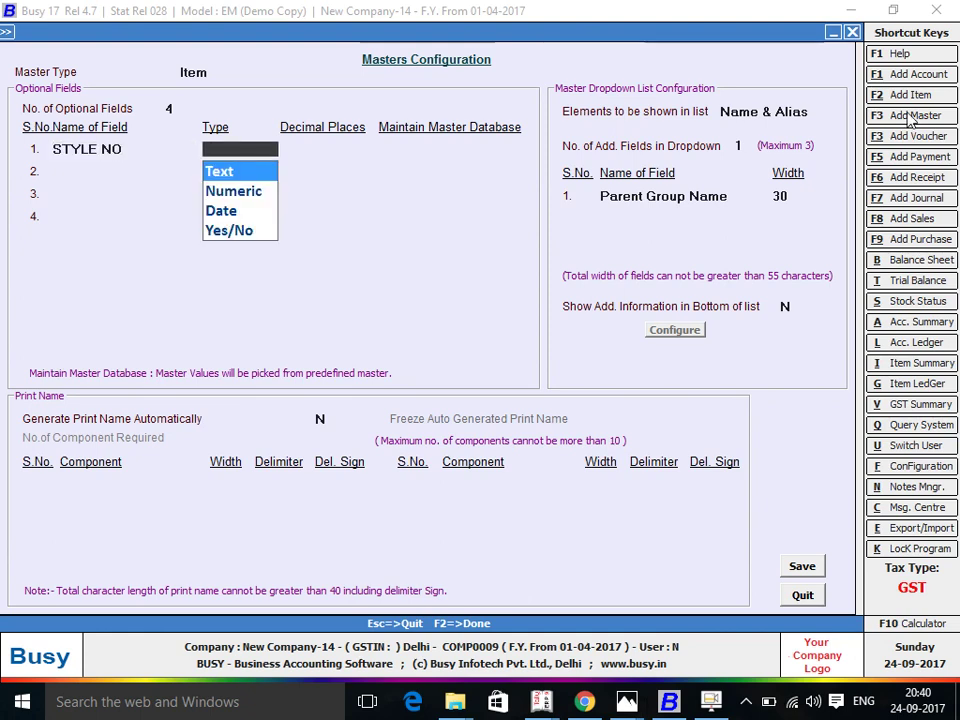
key(Down)
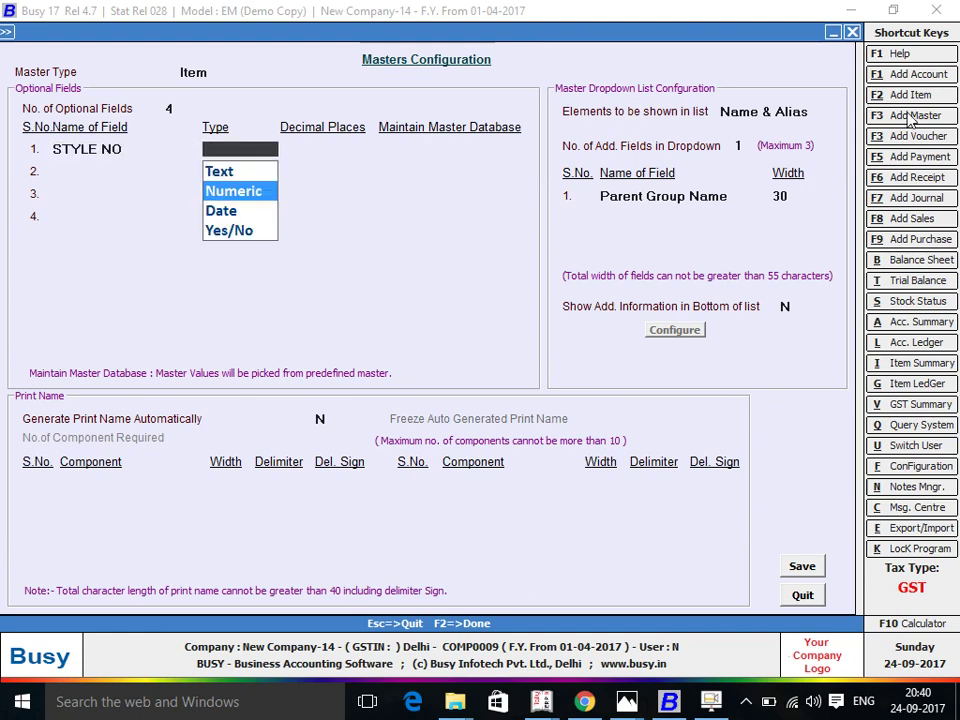
key(Down)
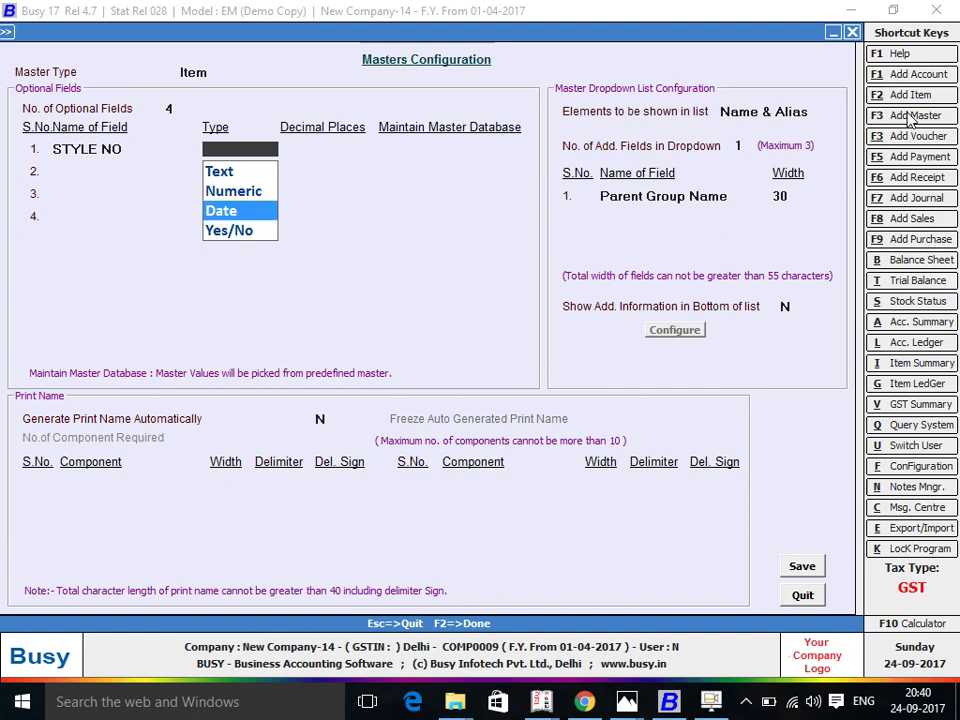
key(Up)
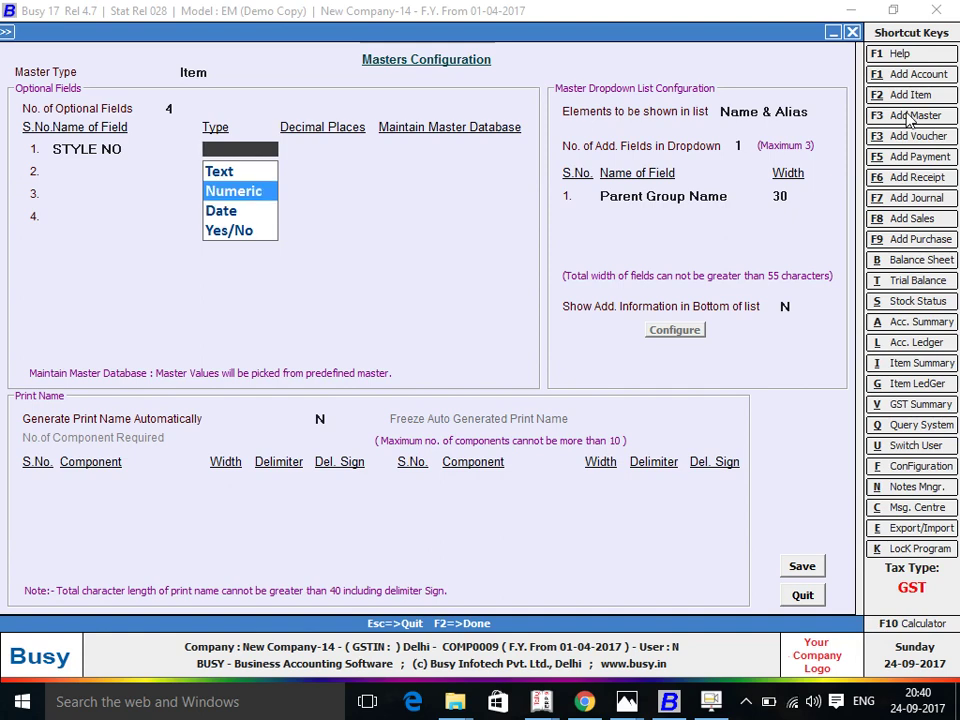
key(Up)
key(Return)
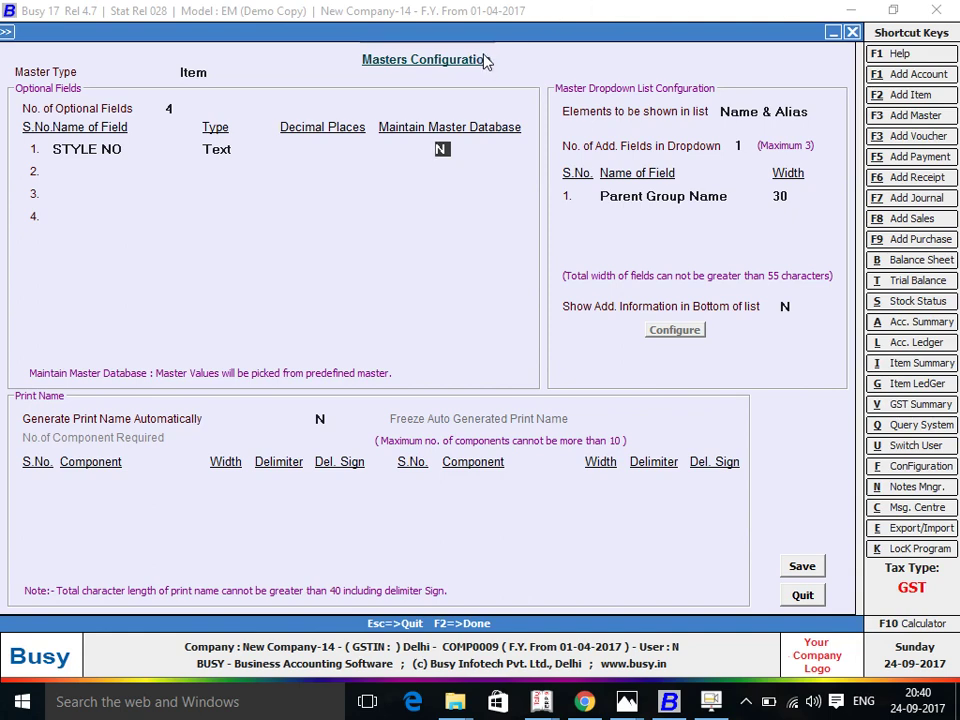
key(y)
key(Return)
- Add SIZE with a master list, plus PIECES and ART NO as plain Text fields, and confirm saving
key(alt+Tab)
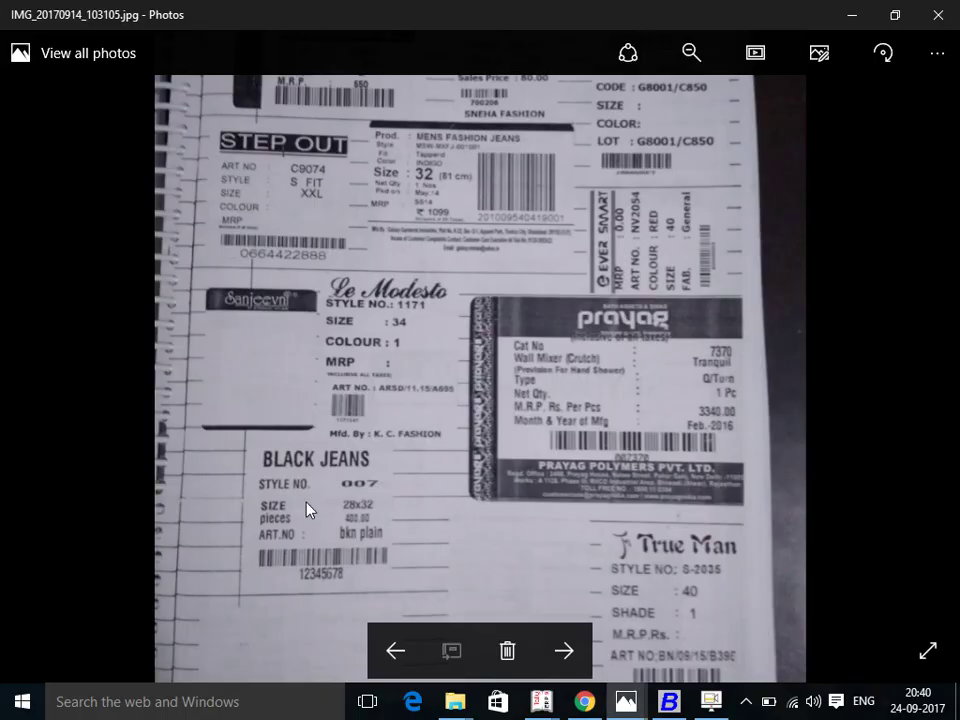
key(alt+Tab)
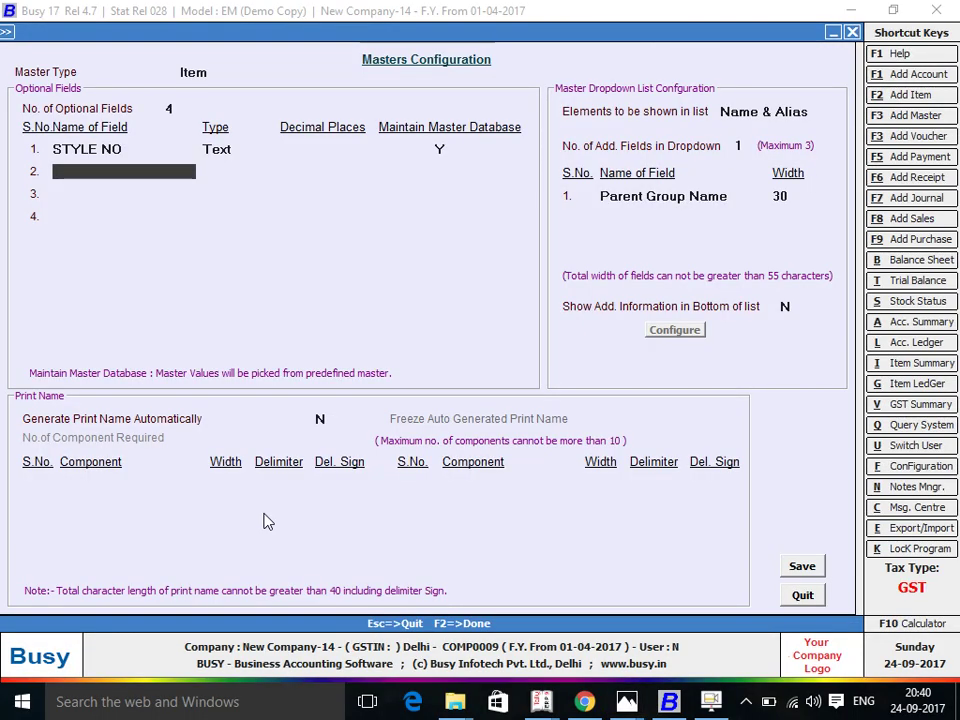
text(SIZE)
key(Return)
key(Return)
key(Return)
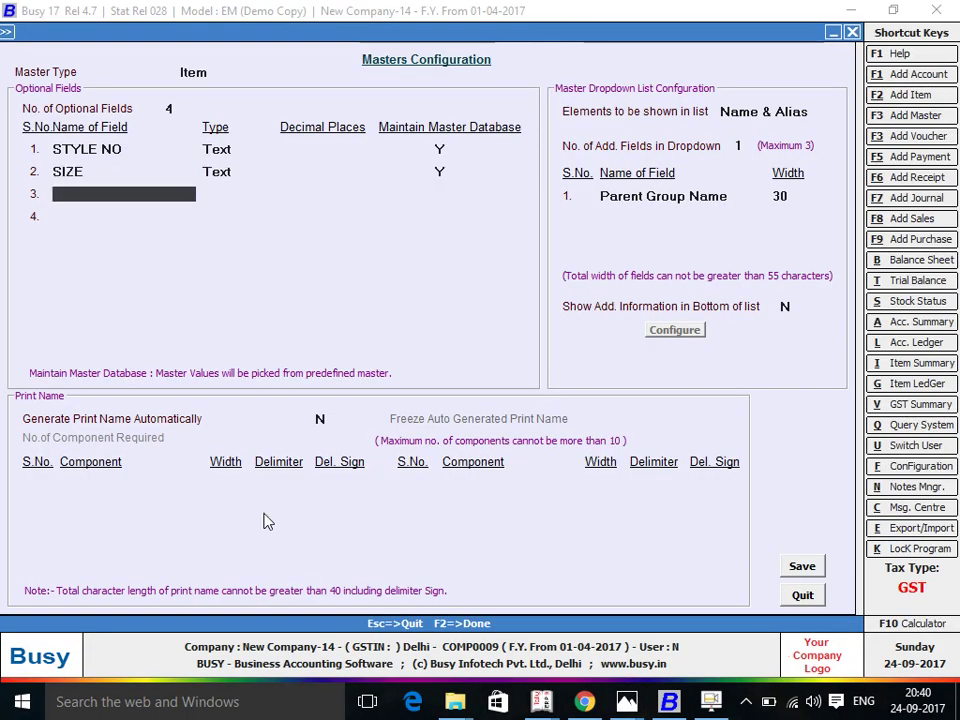
text(PIE)
text(CES)
key(Return)
key(Return)
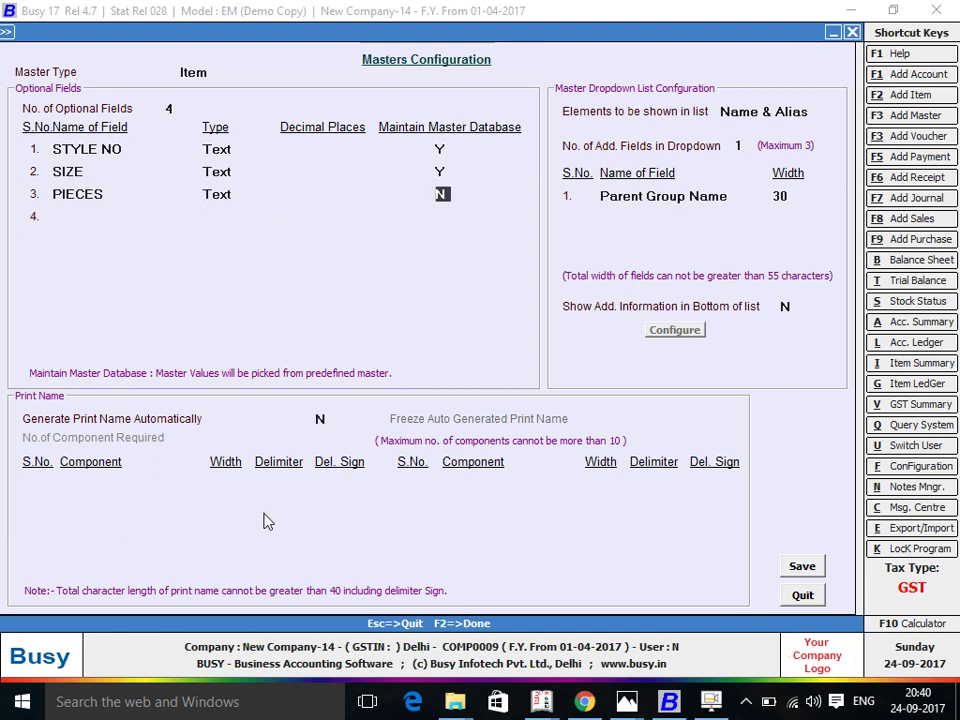
key(Return)
text(A)
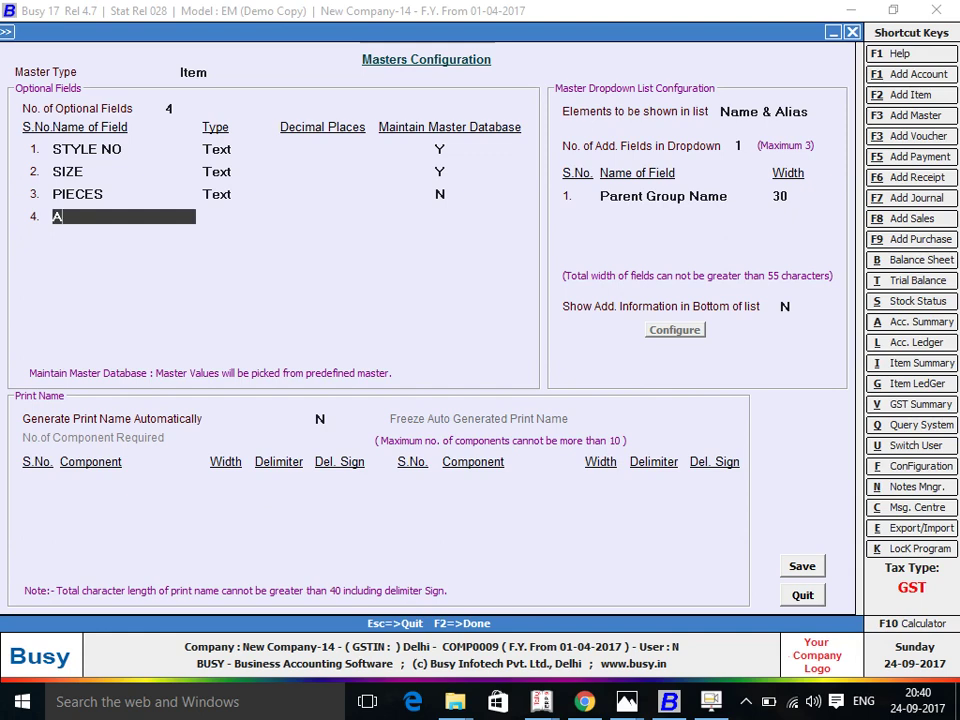
text(RT NO)
key(Return)
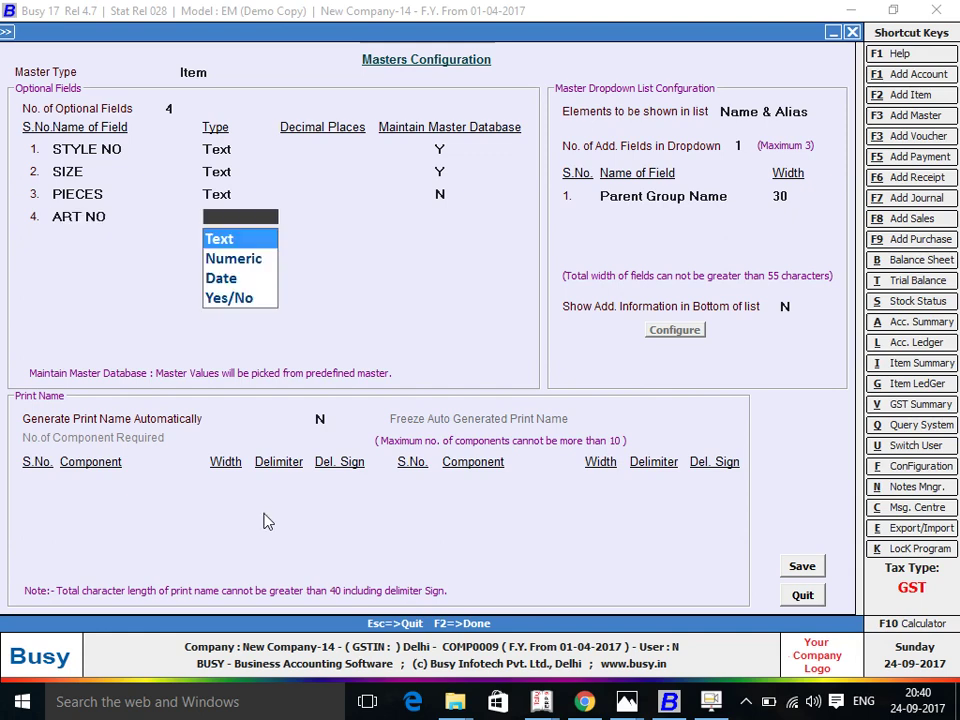
key(Return)
key(Return)
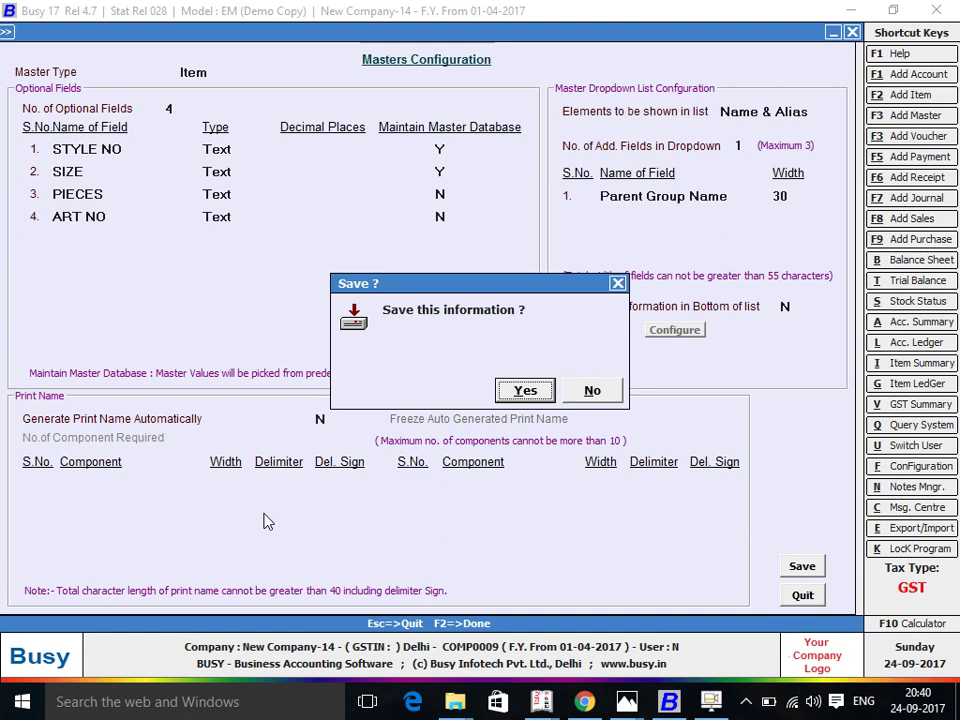
key(Return)
- Leave configuration and open the Add Item master form via Administration > Masters > Item
key(Escape)
key(Escape)
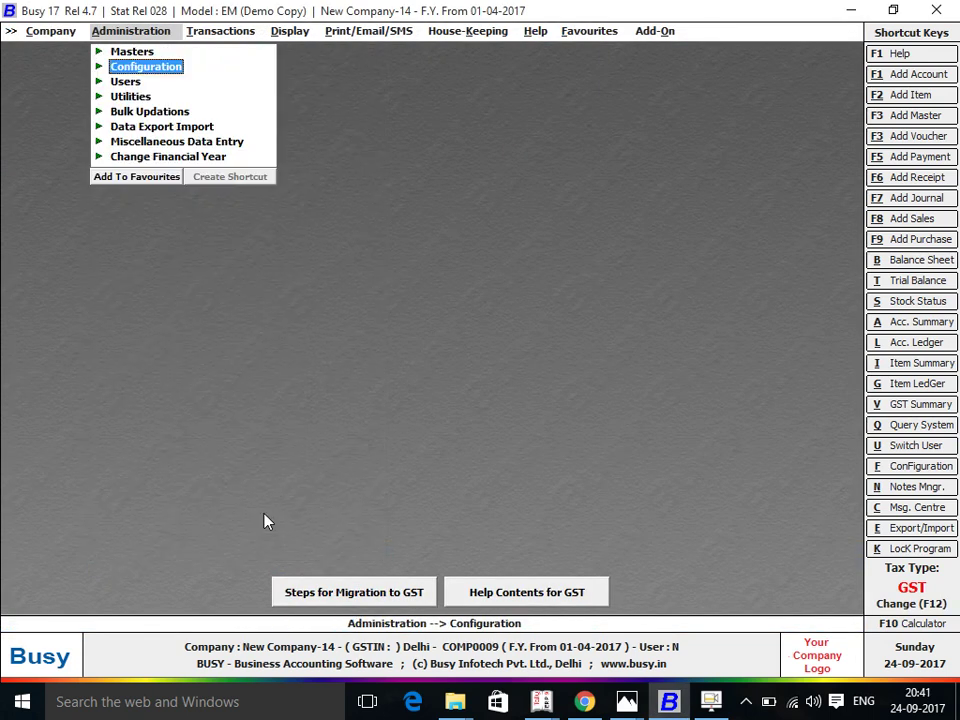
key(Up)
key(Return)
key(Down)
key(Down)
key(Down)
key(Return)
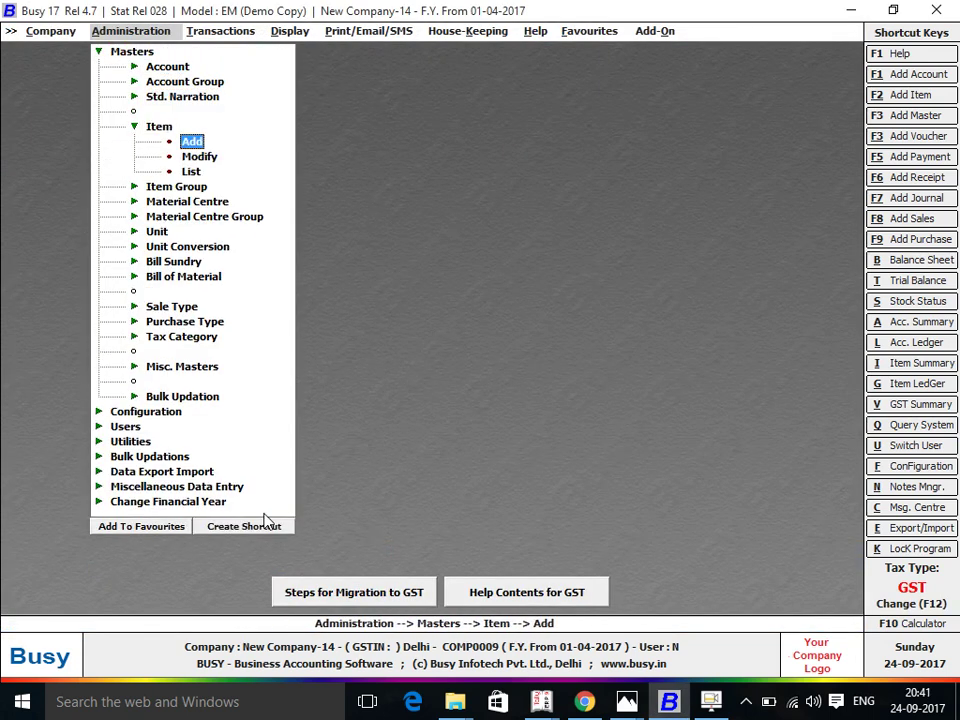
key(Return)
- Name the new item BLACK JEANS and move on to its group
text(BL)
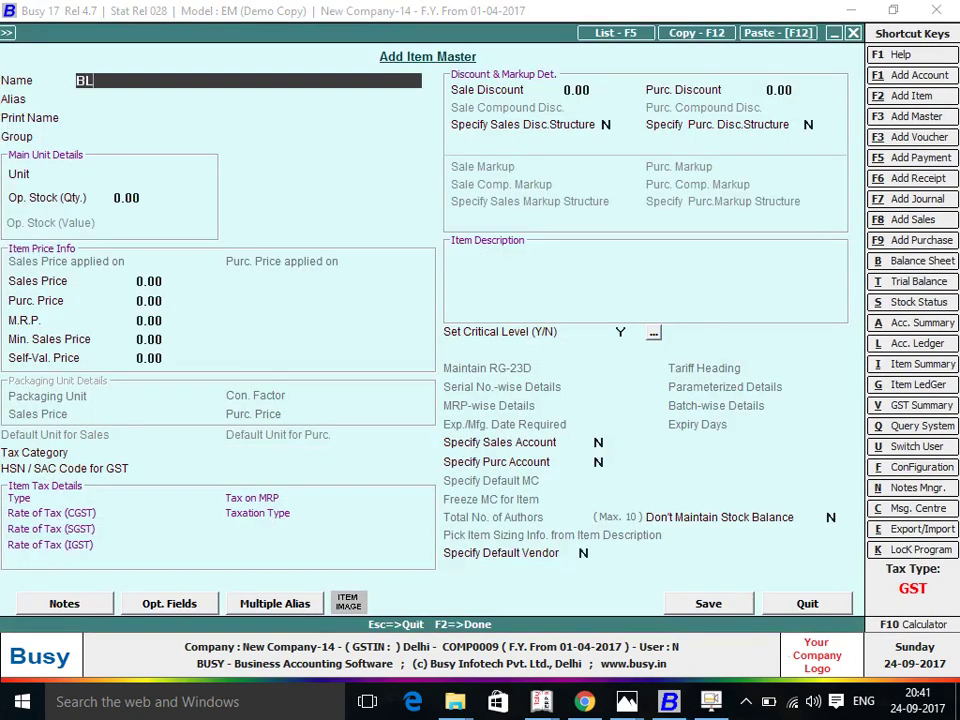
text(ACJ)
text(K JENA)
key(BackSpace)
key(BackSpace)
key(BackSpace)
key(BackSpace)
key(BackSpace)
key(BackSpace)
key(BackSpace)
text(K JE)
text(ANS)
key(Return)
key(Return)
key(Return)
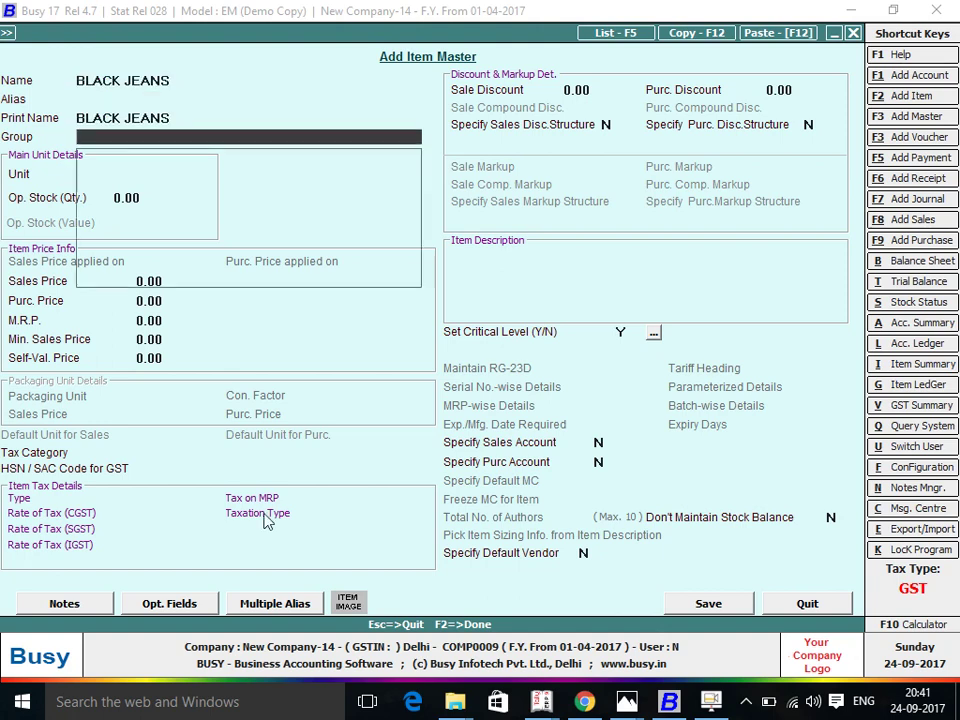
key(Return)
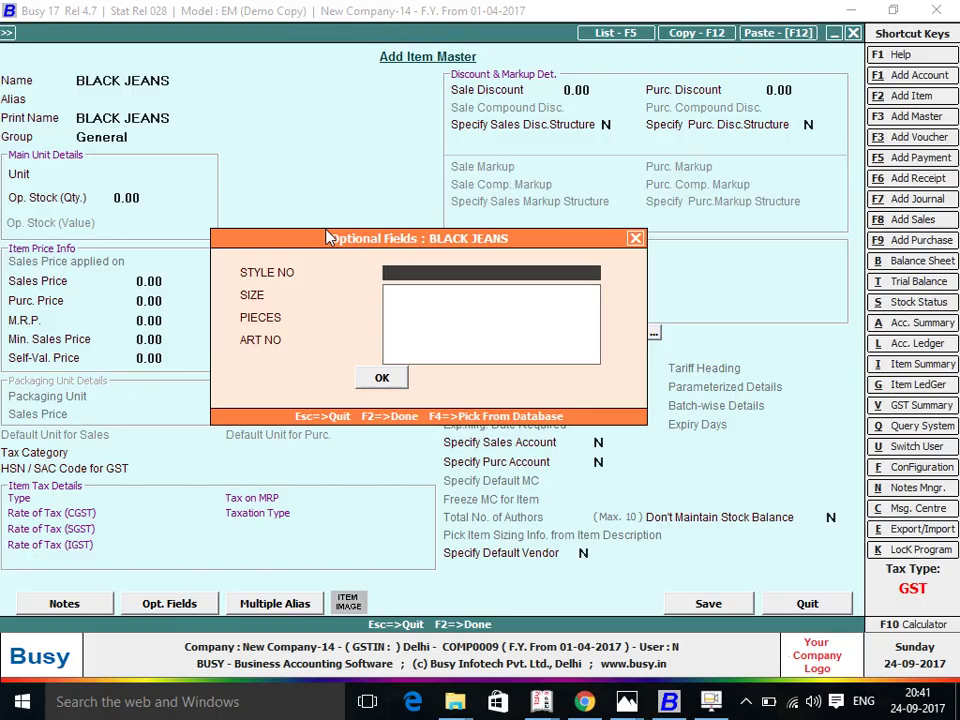
- Add STYLE NO 007 and SIZE 28X32 as new master values for BLACK JEANS
key(alt+Tab)
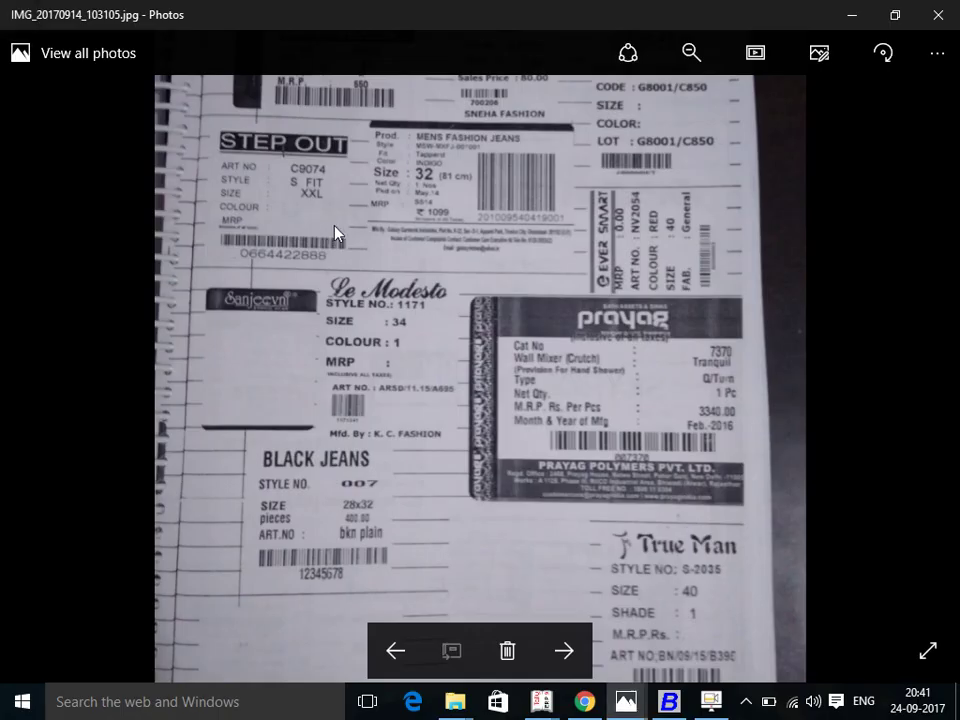
key(alt+Tab)
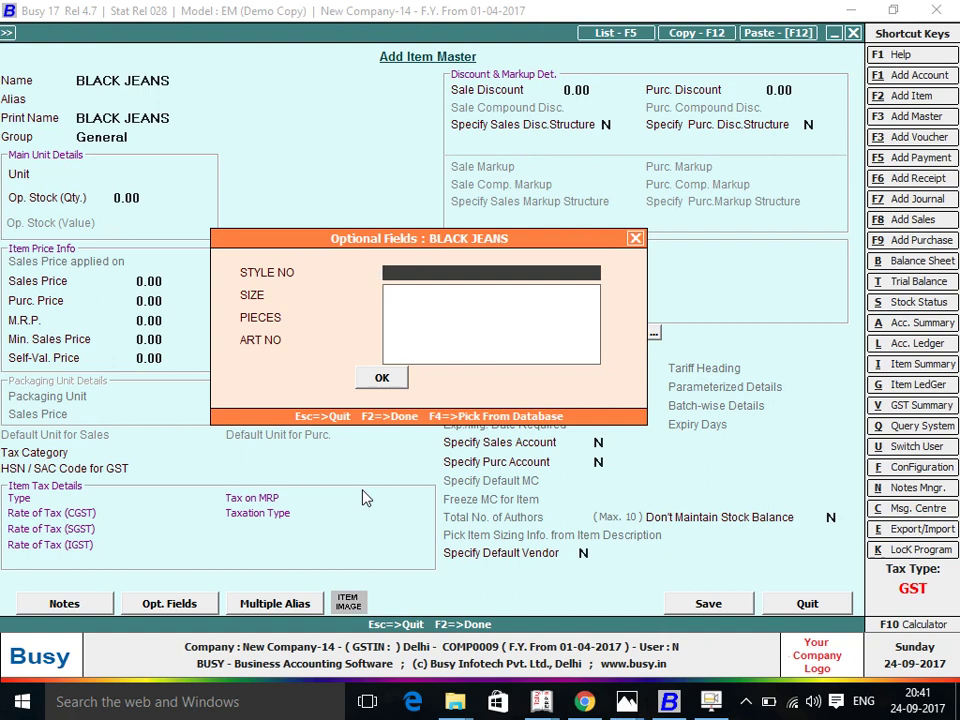
key(F3)
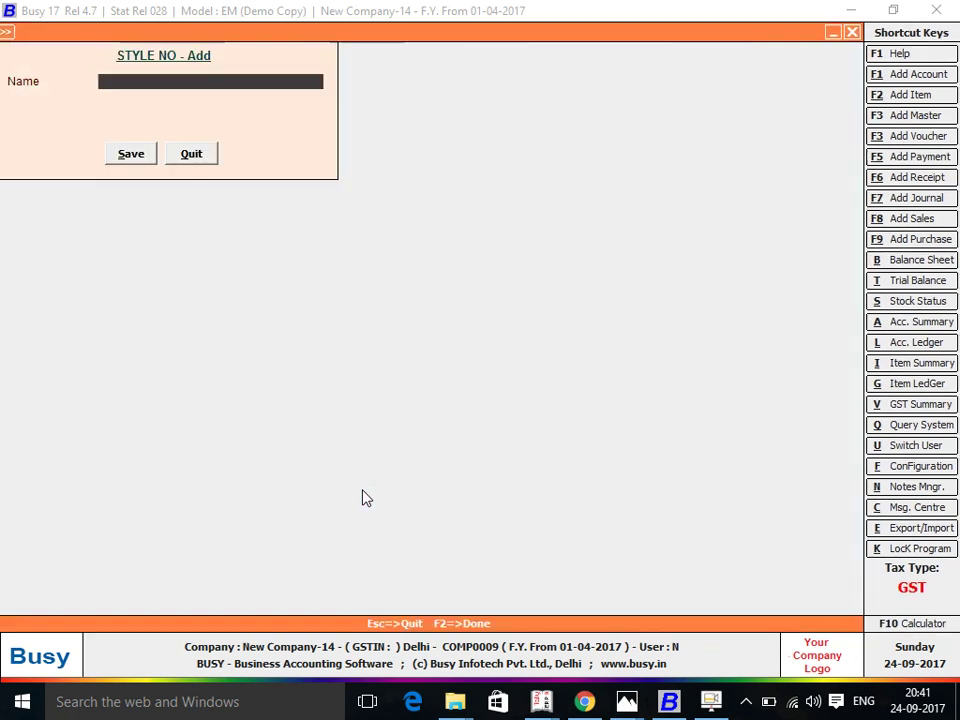
text(007)
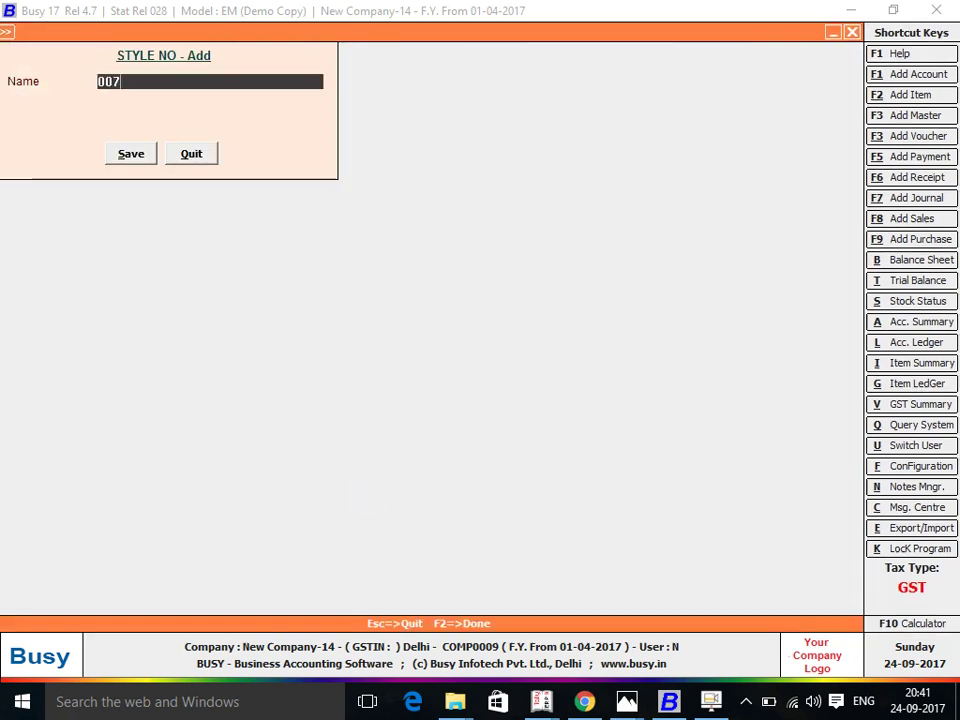
key(Return)
key(Return)
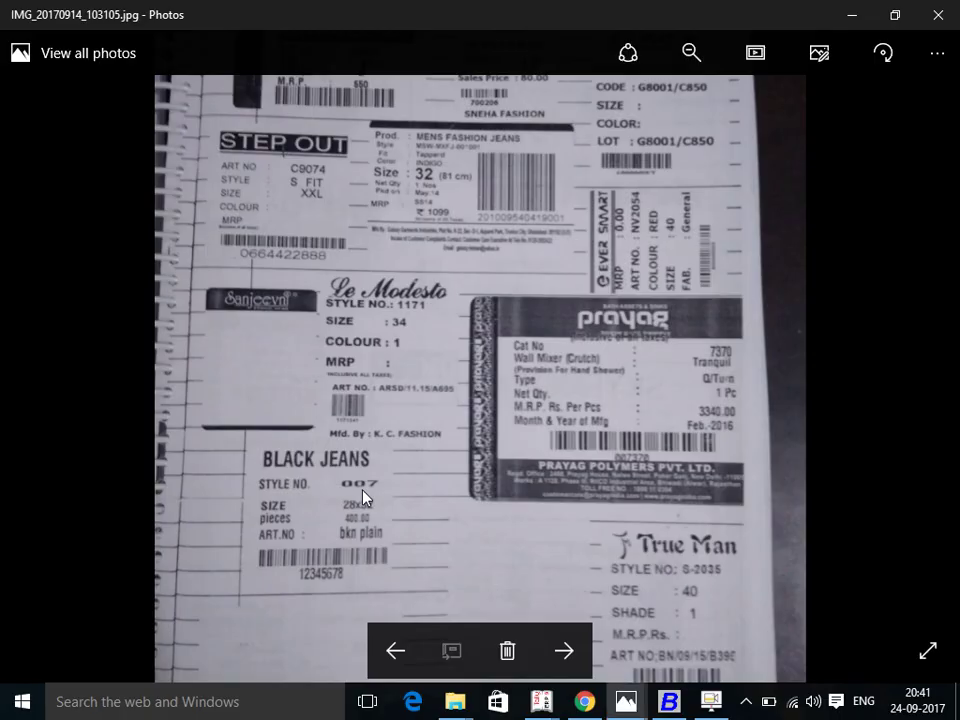
key(Return)
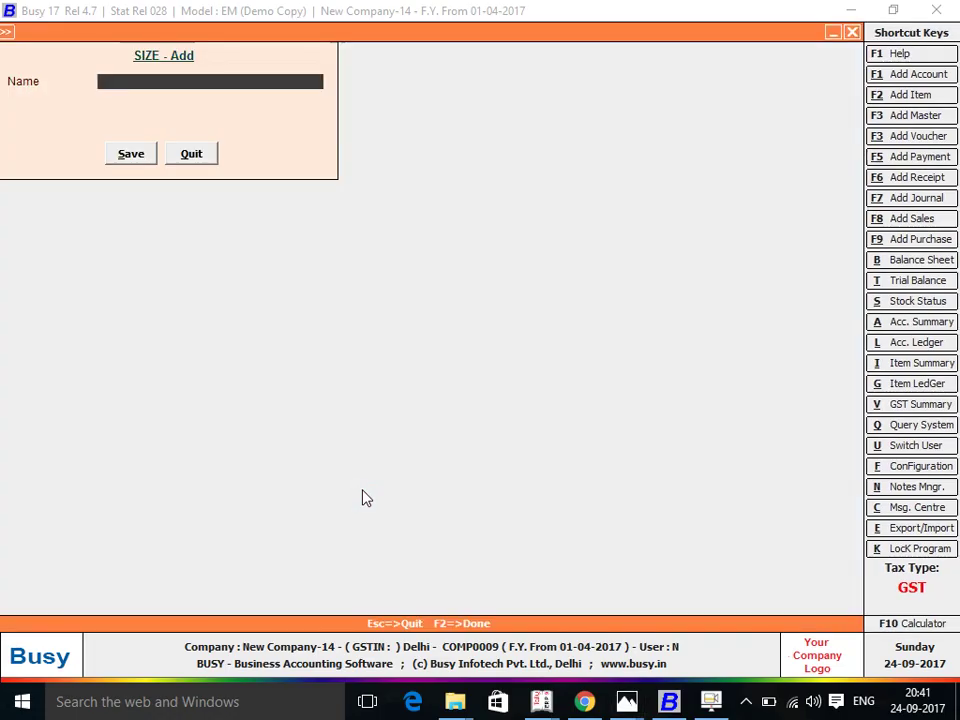
text(28Z)
key(BackSpace)
text(X)
text(32)
key(Return)
- Enter PIECES 400 and ART NO BKN PLAIN, then close the optional fields
key(alt+Tab)
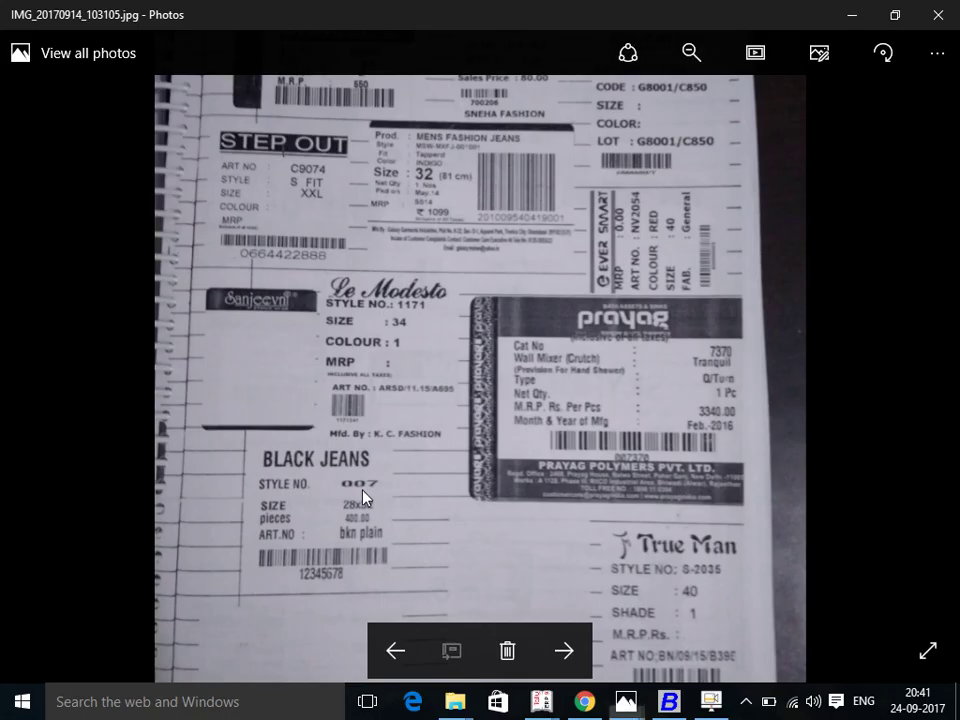
key(alt+Tab)
text(400)
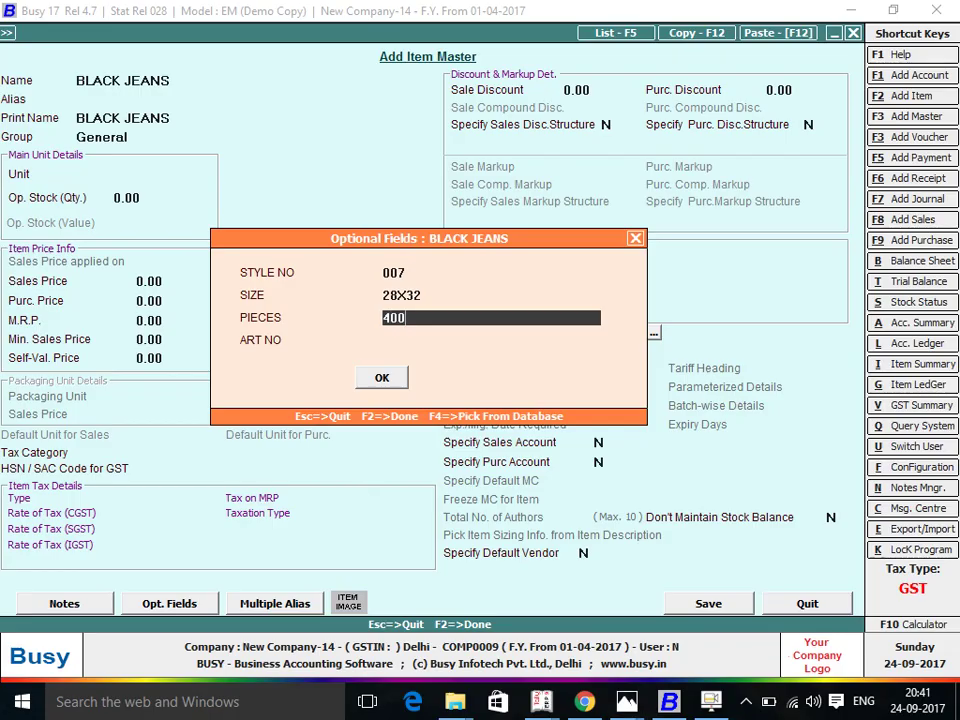
key(Return)
key(alt+Tab)
key(alt+Tab)
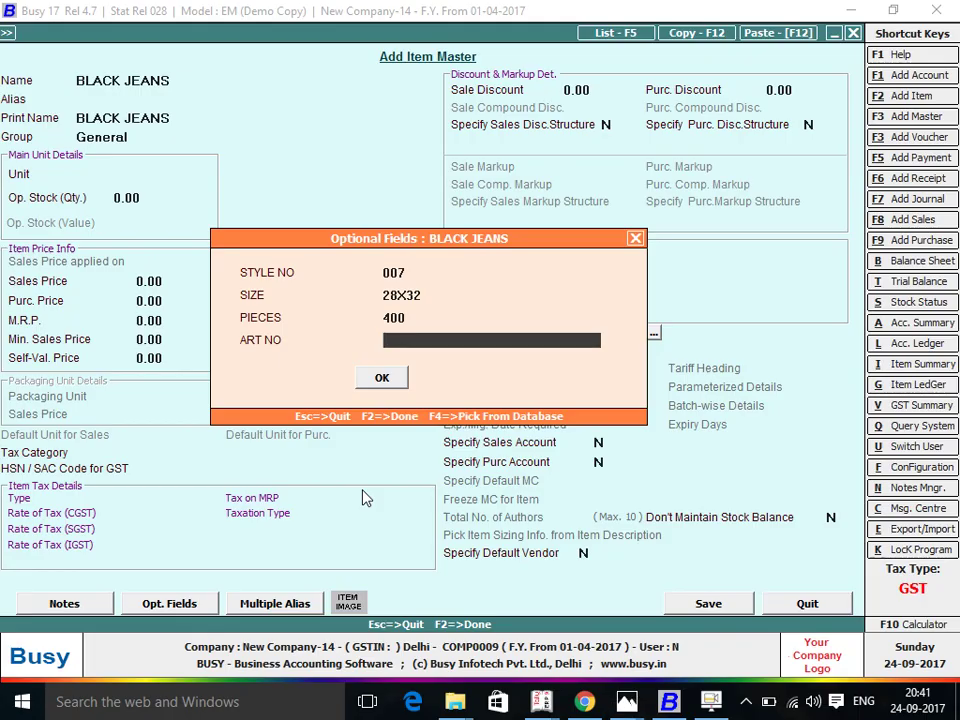
text(BK)
text(N P)
text(LAIN)
key(Return)
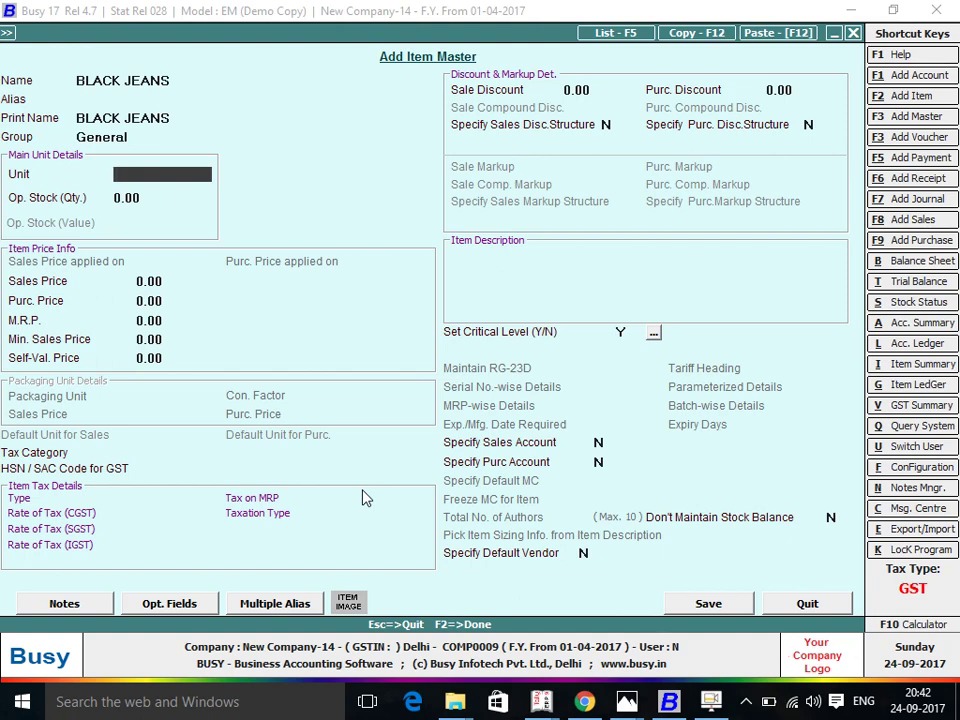
- Recheck BLACK JEANS' optional fields and set its unit to Pcs
key(Up)
key(Return)
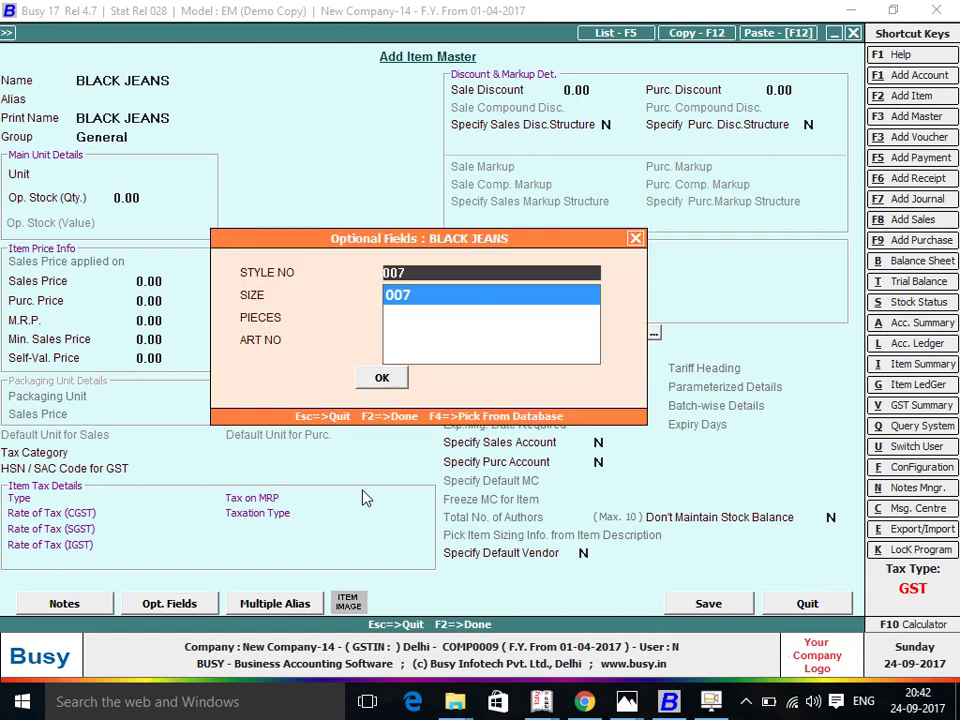
key(Return)
text(28X32)
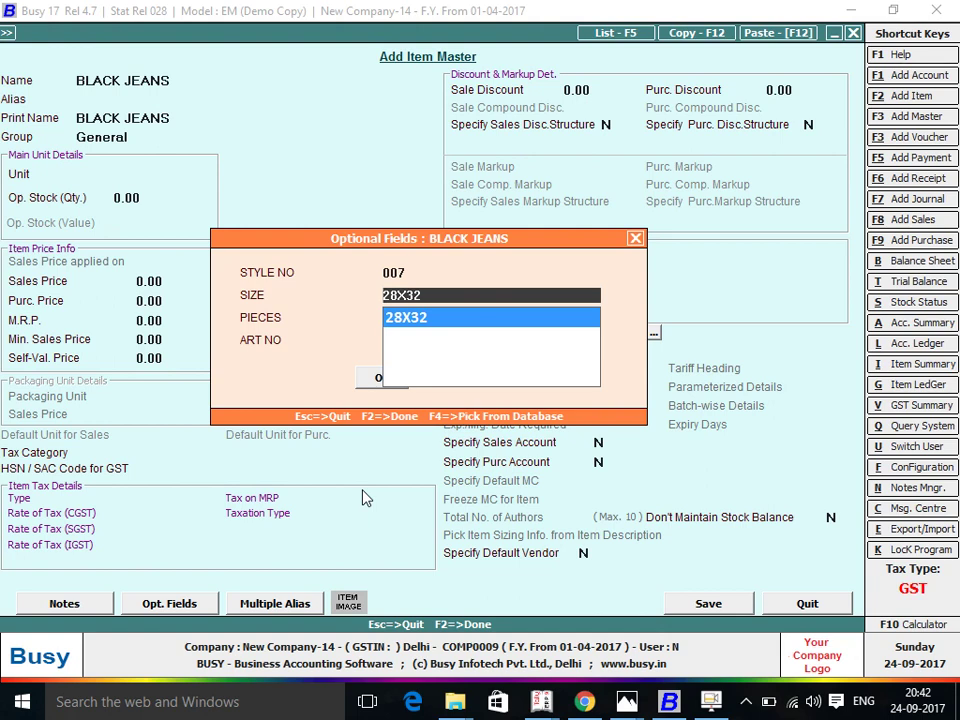
key(Return)
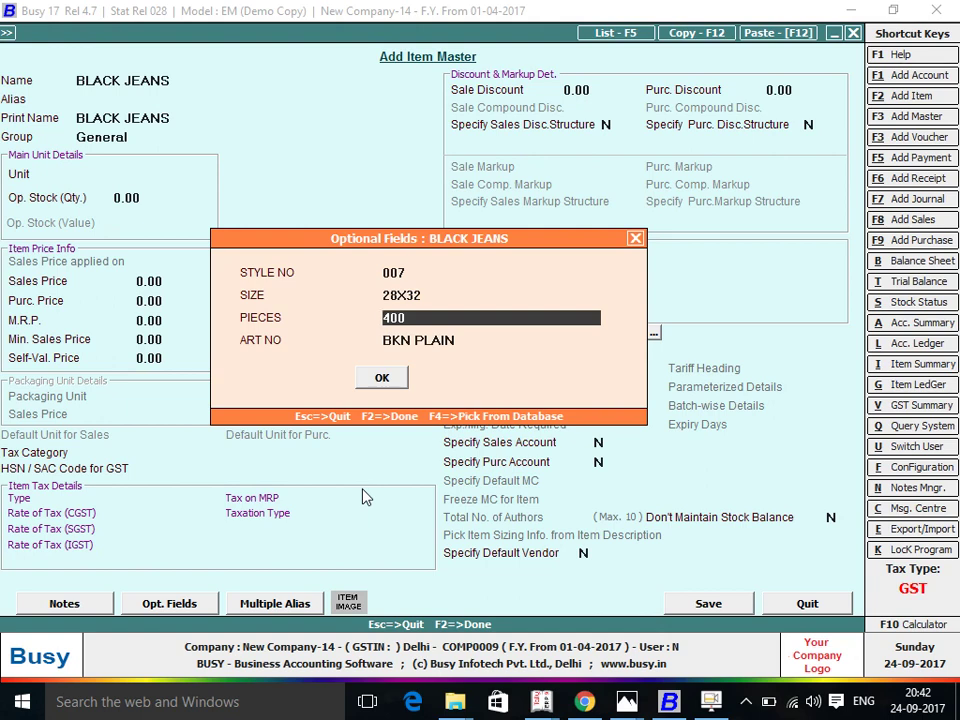
key(Return)
key(Return)
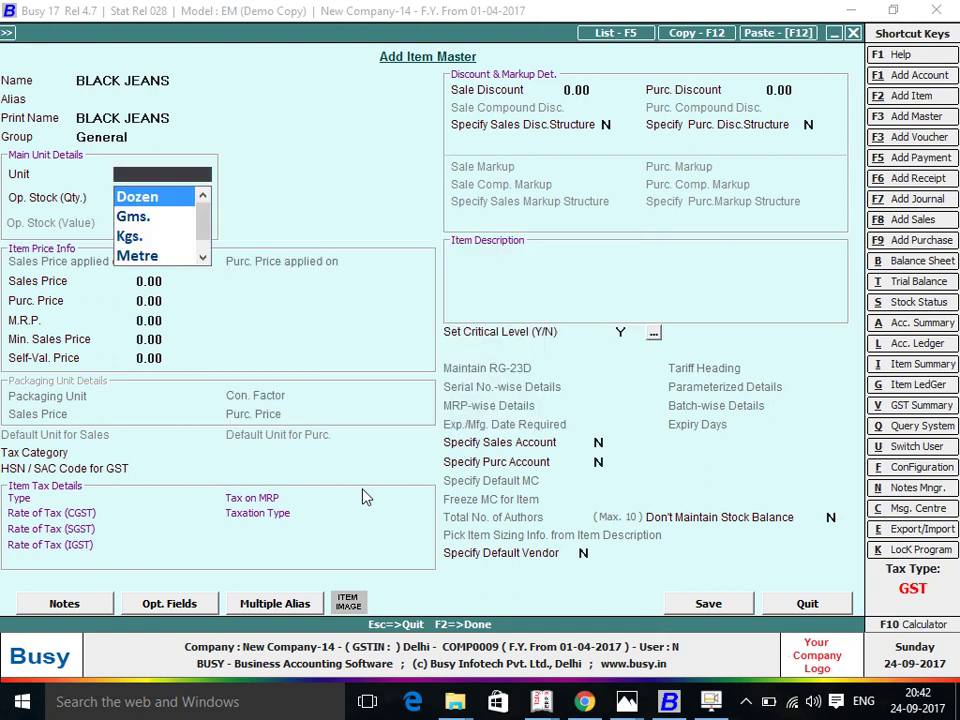
text(p)
- Enter sales price 1,100, purchase price 1,000 and MRP 1,500, saving despite the HSN/SAC warning
key(Return)
key(Return)
text(1)
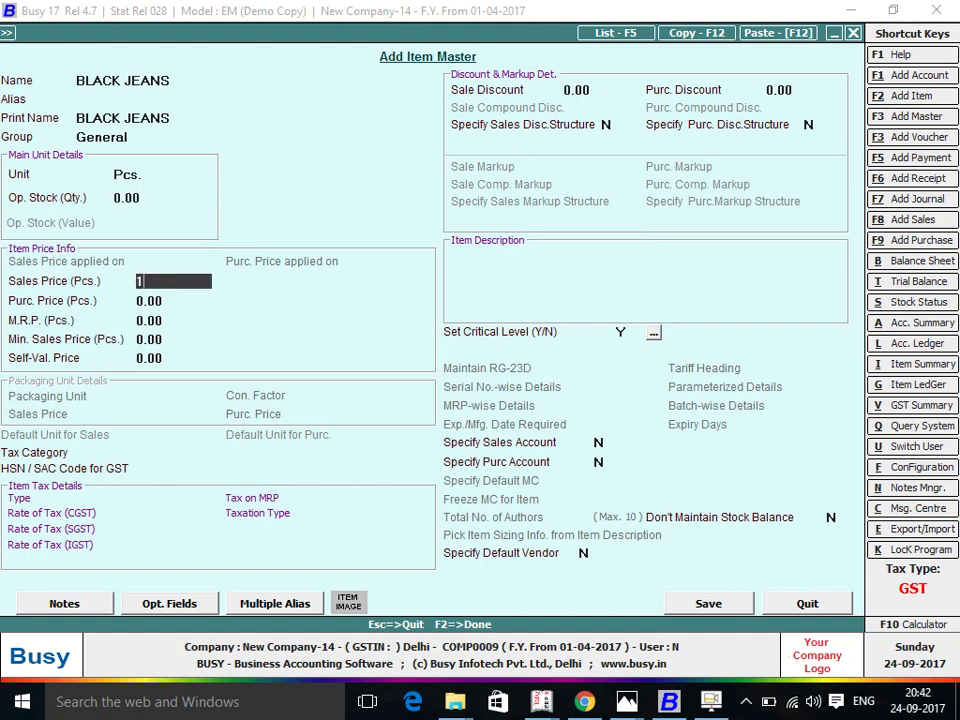
text(,100)
key(Return)
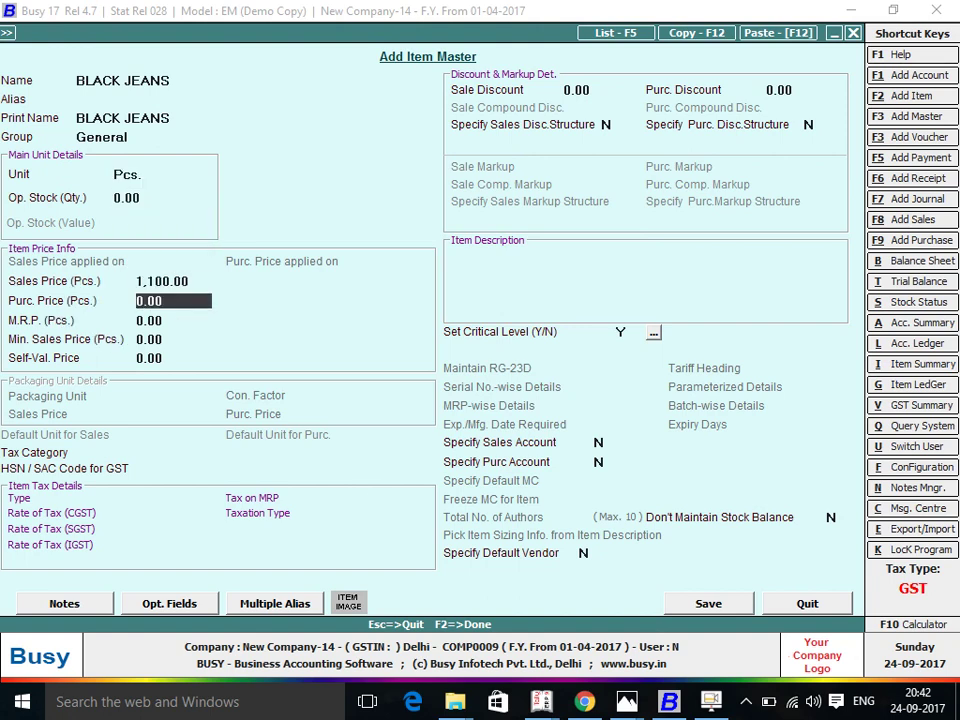
text(1,000)
key(Return)
text(15)
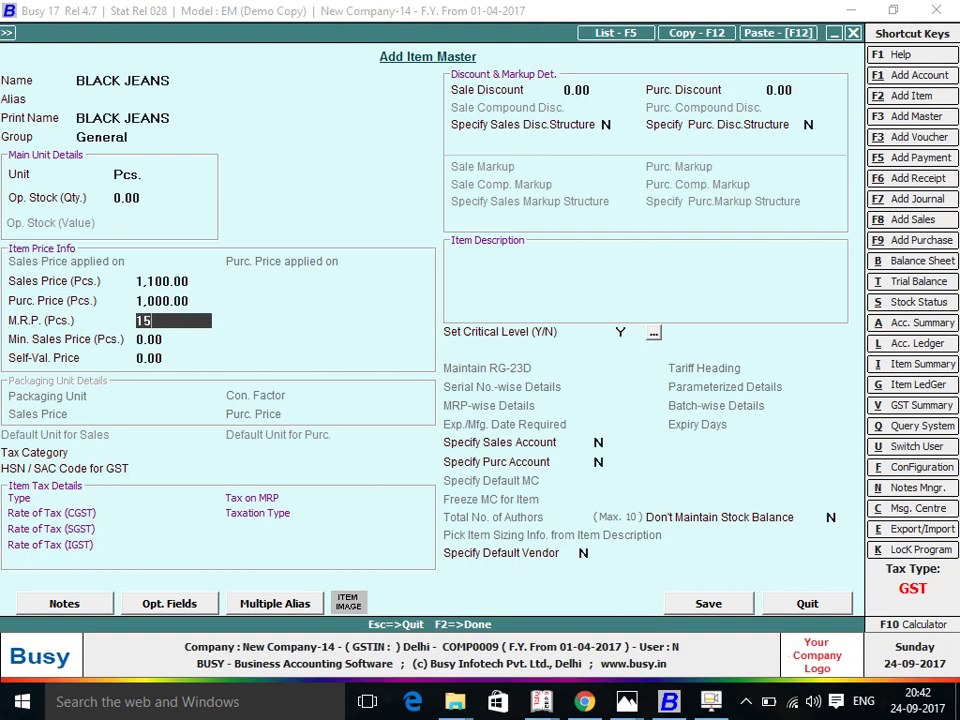
text(00)
key(Return)
key(F2)
key(Left)
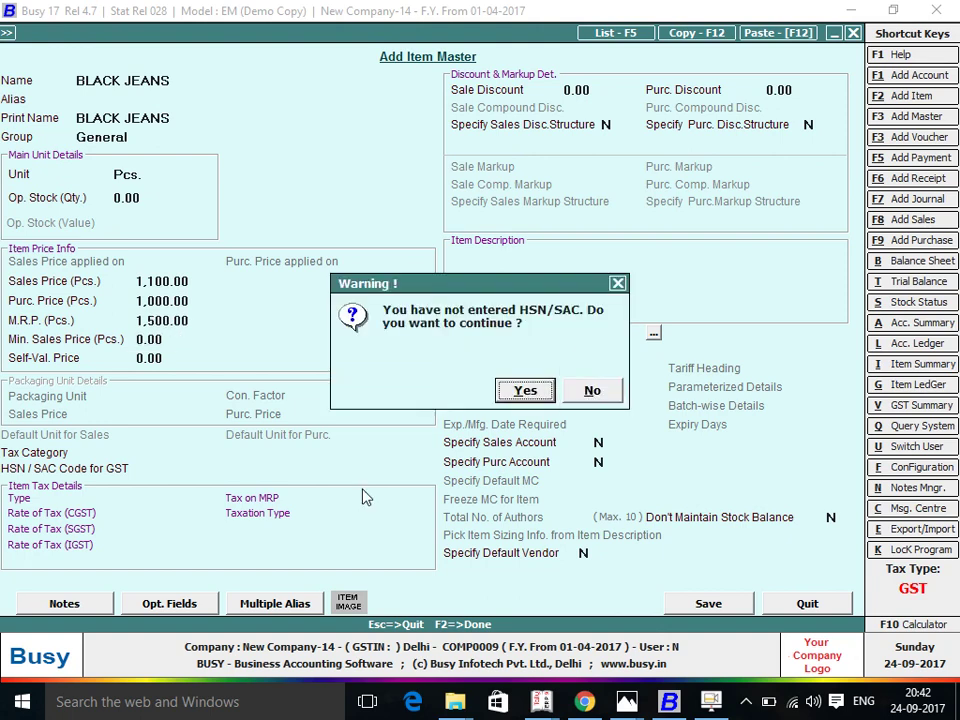
key(Return)
key(Return)
- Save BLACK JEANS and list all items filtered by STYLE NO 007
key(Escape)
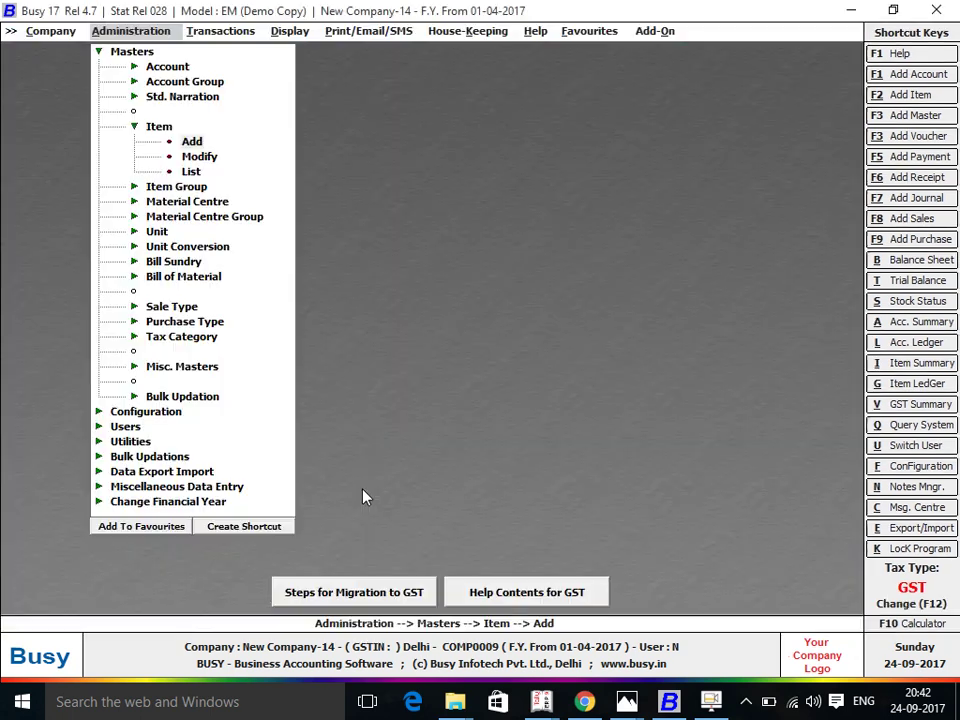
key(Down)
key(Down)
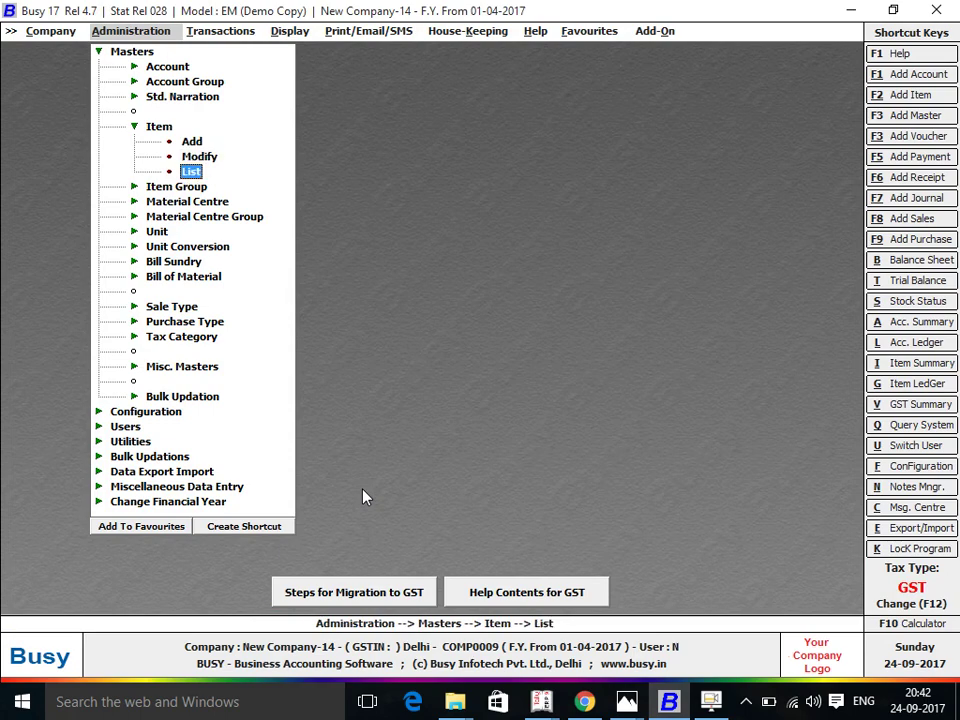
key(Return)
key(Return)
key(Return)
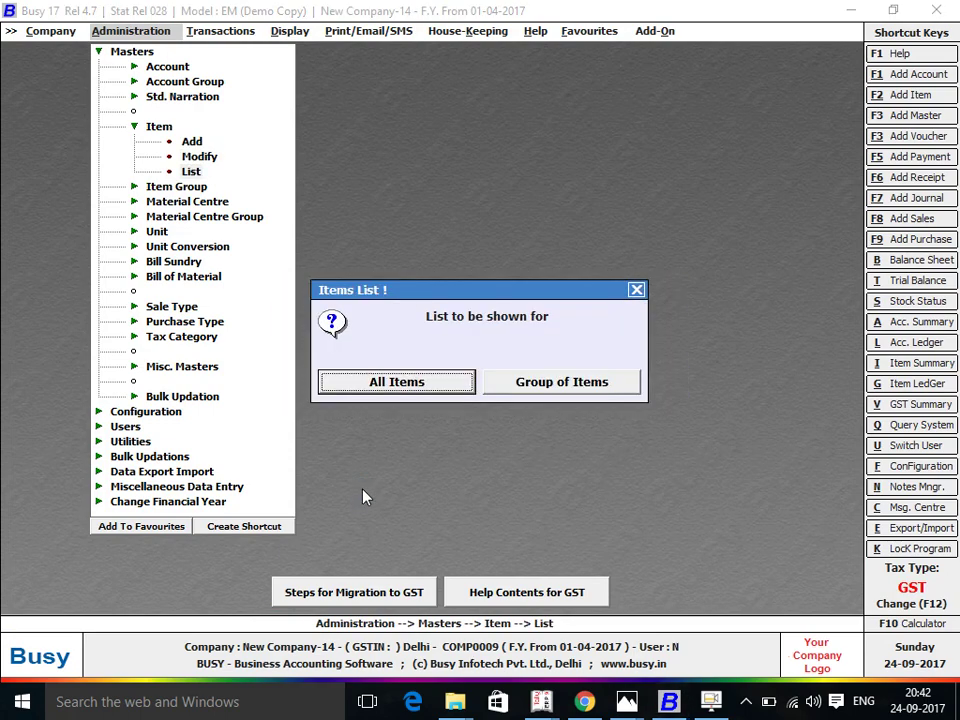
key(Return)
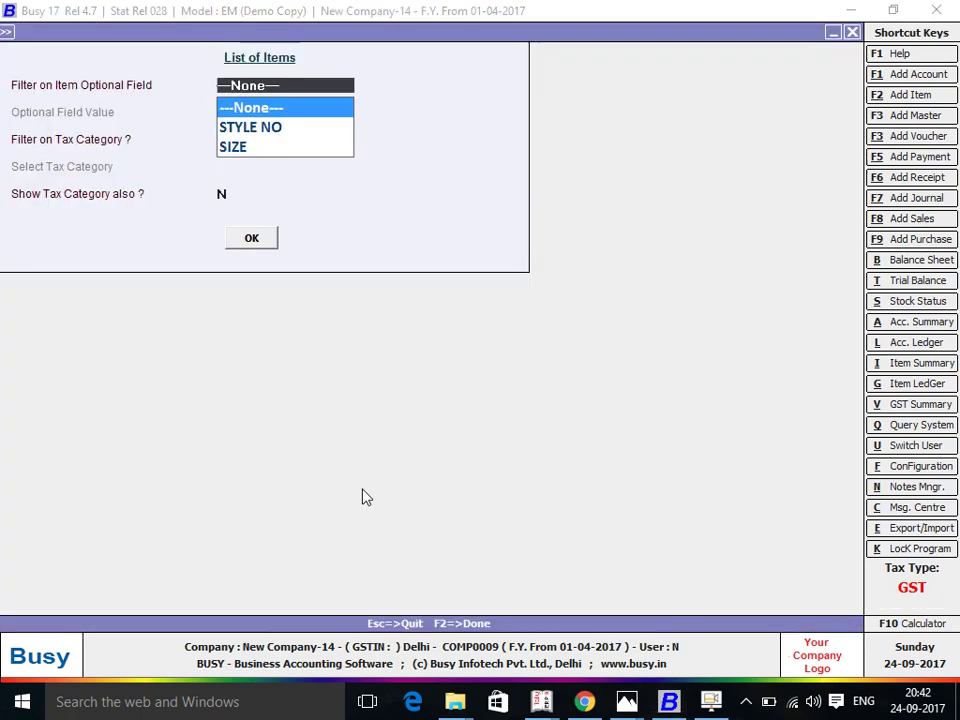
key(Down)
key(Return)
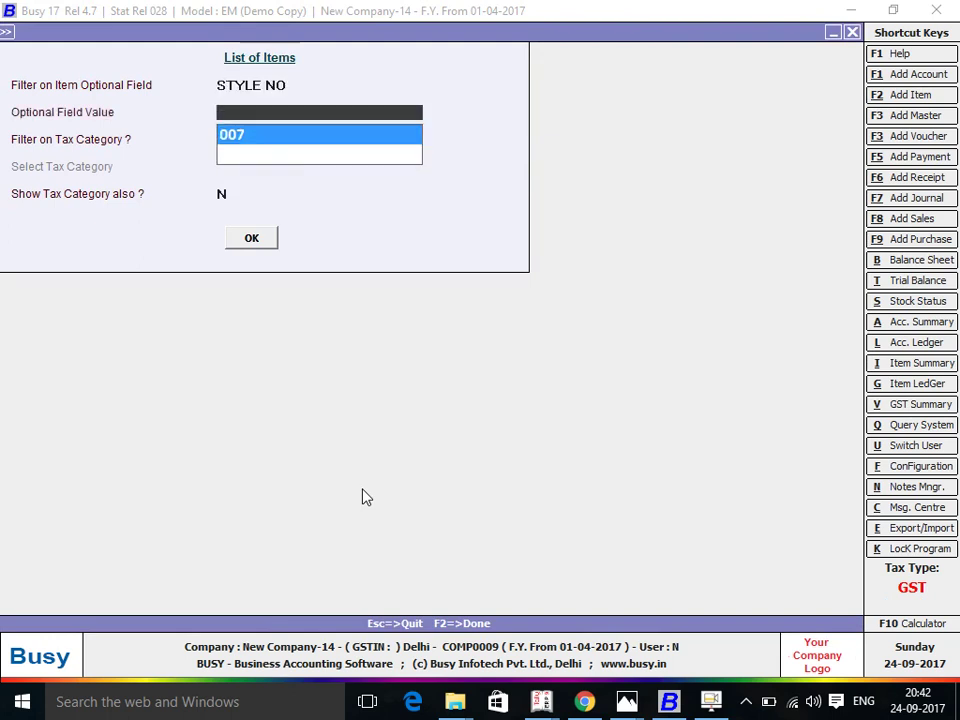
key(Return)
key(F2)
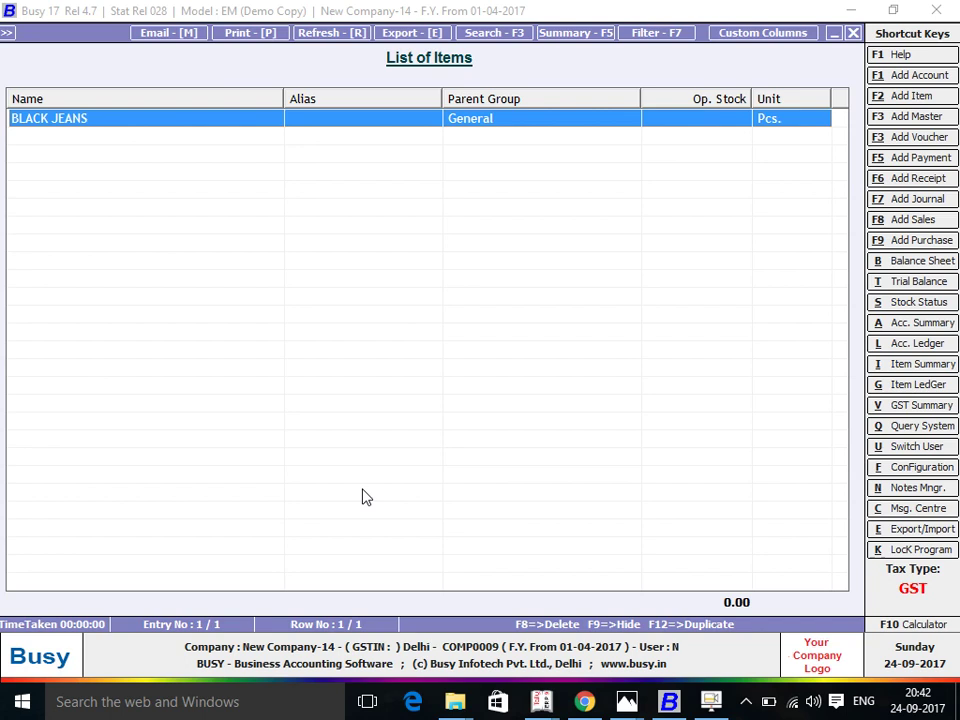
- Re-filter the item list by SIZE 28X32, then exit back to the main menus
key(Escape)
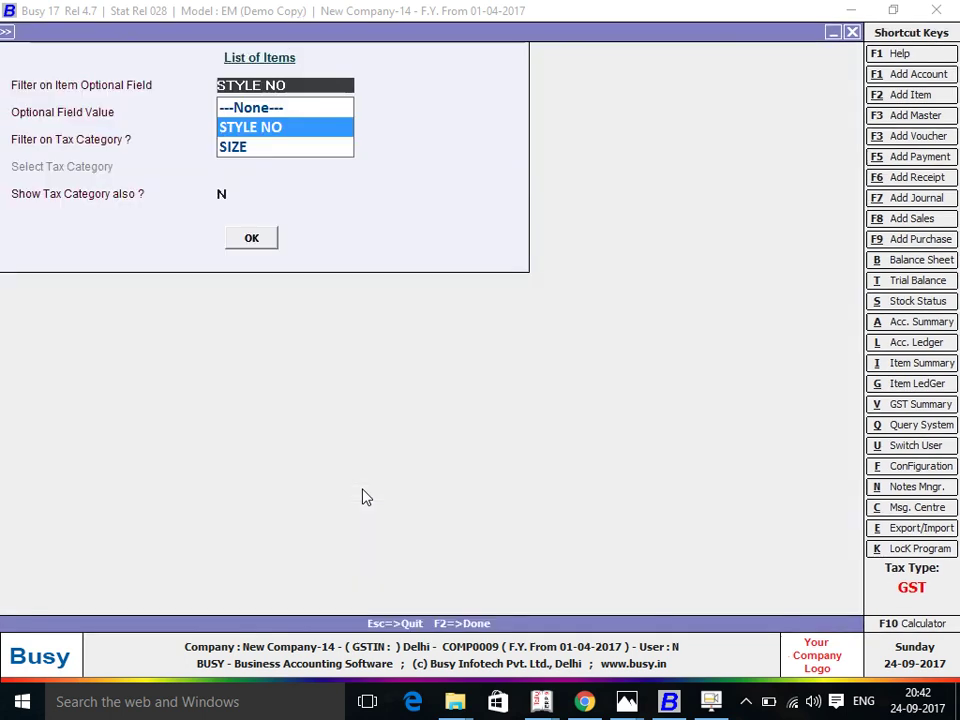
key(Down)
key(Return)
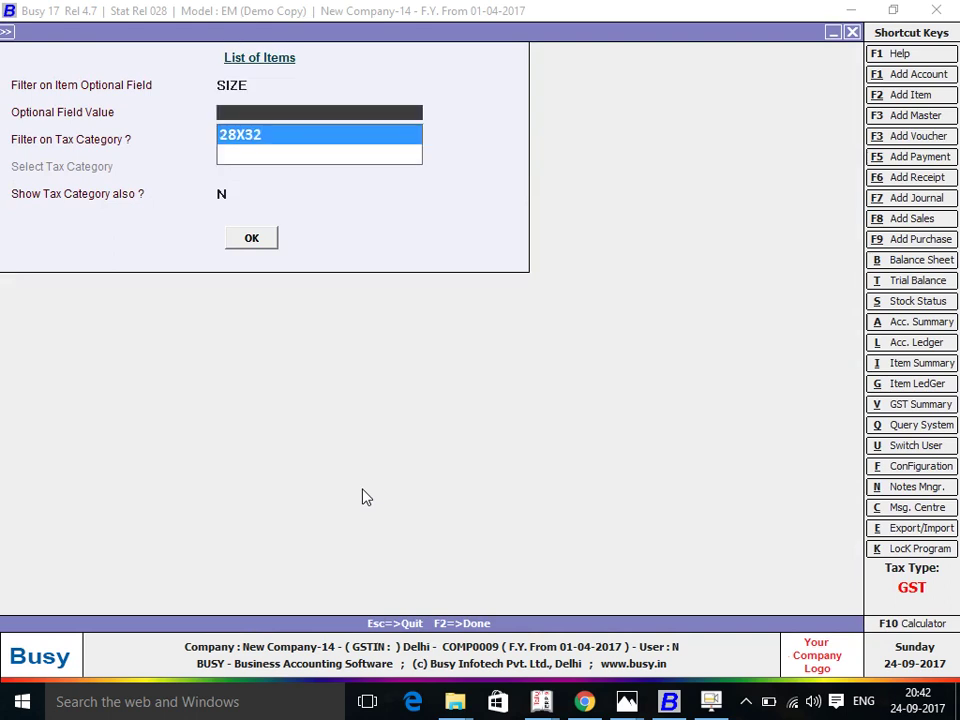
key(Return)
key(F2)
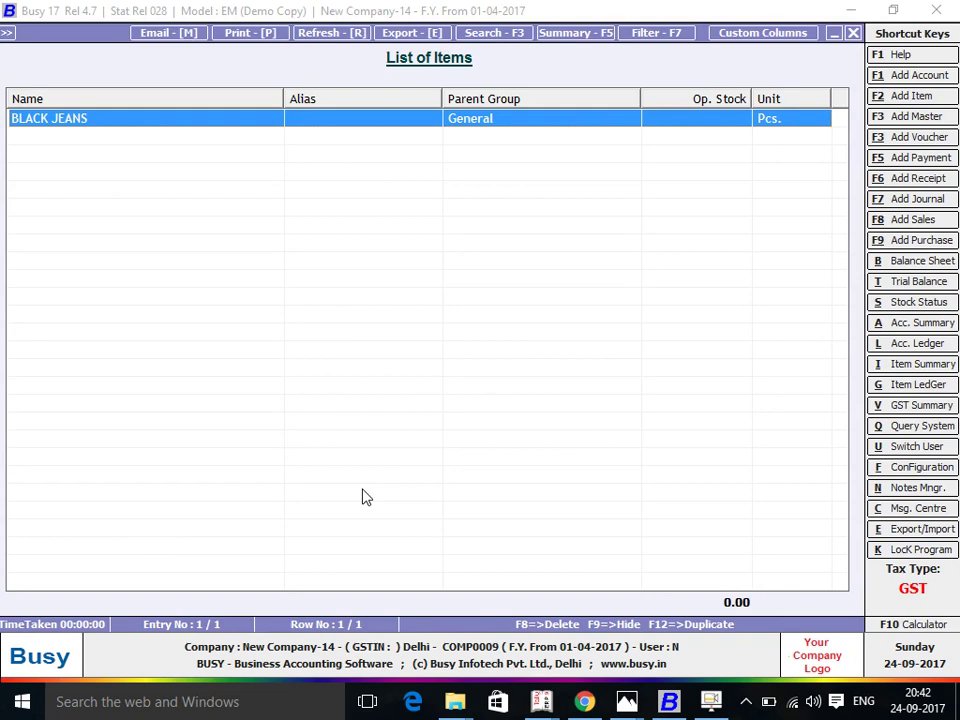
key(Escape)
key(Escape)
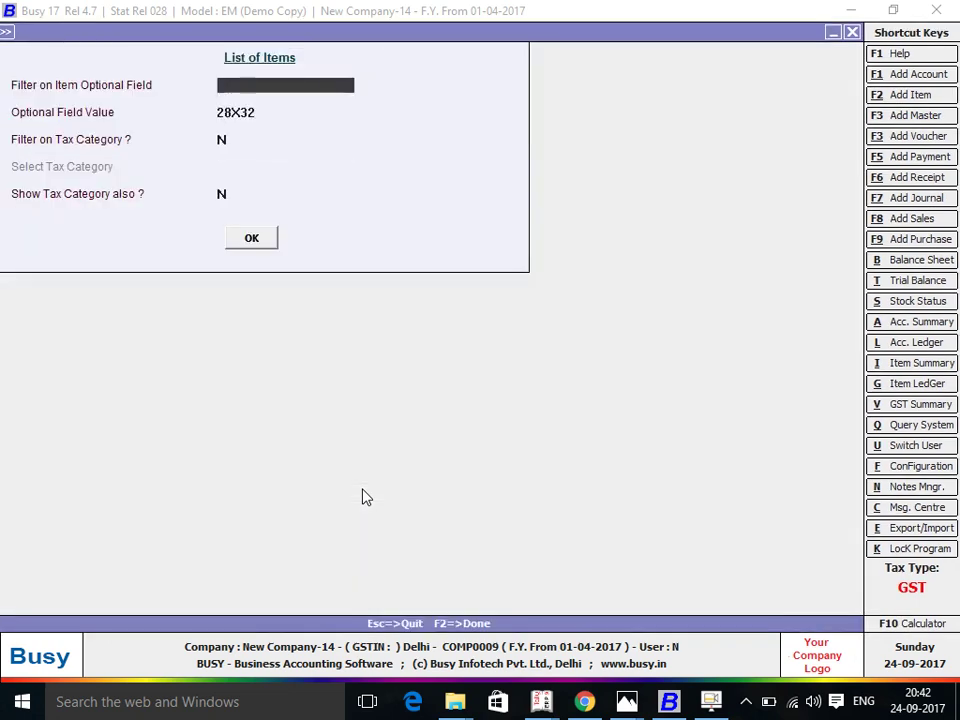
key(Escape)
key(Escape)
key(Right)
key(Right)
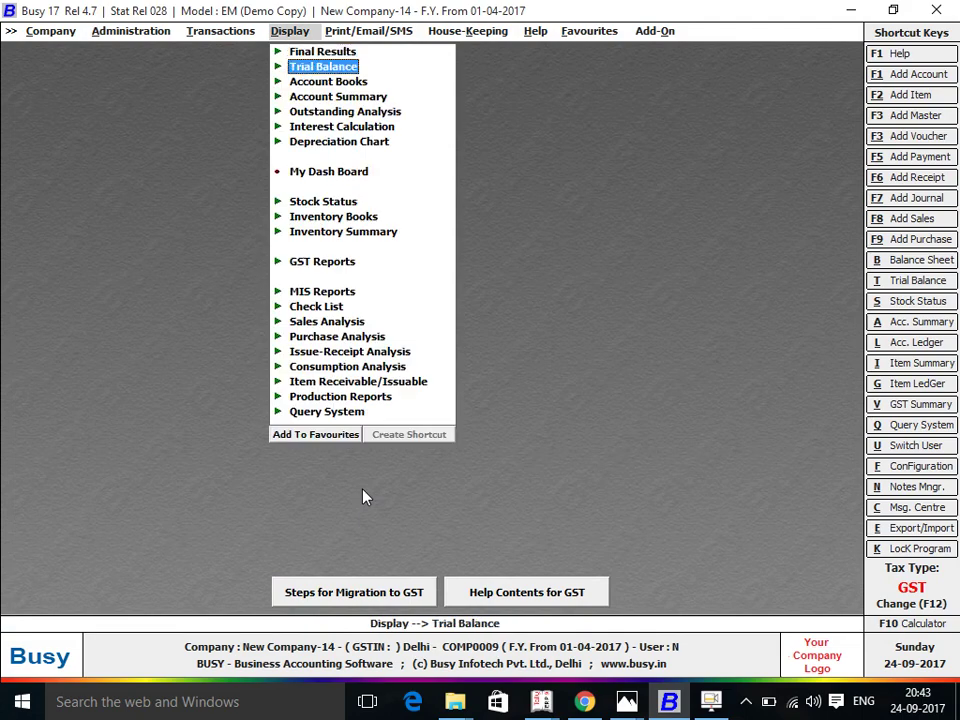
key(Down)
key(Down)
key(Down)
key(Down)
key(Down)
key(Down)
key(Return)
key(Down)
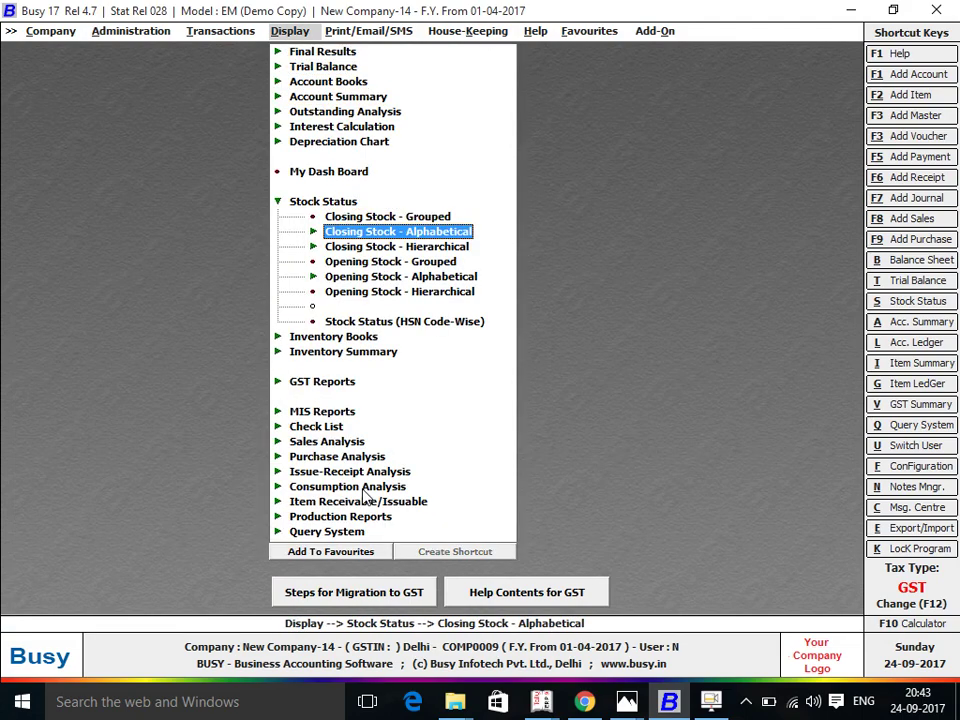
key(Return)
key(Return)
key(Return)
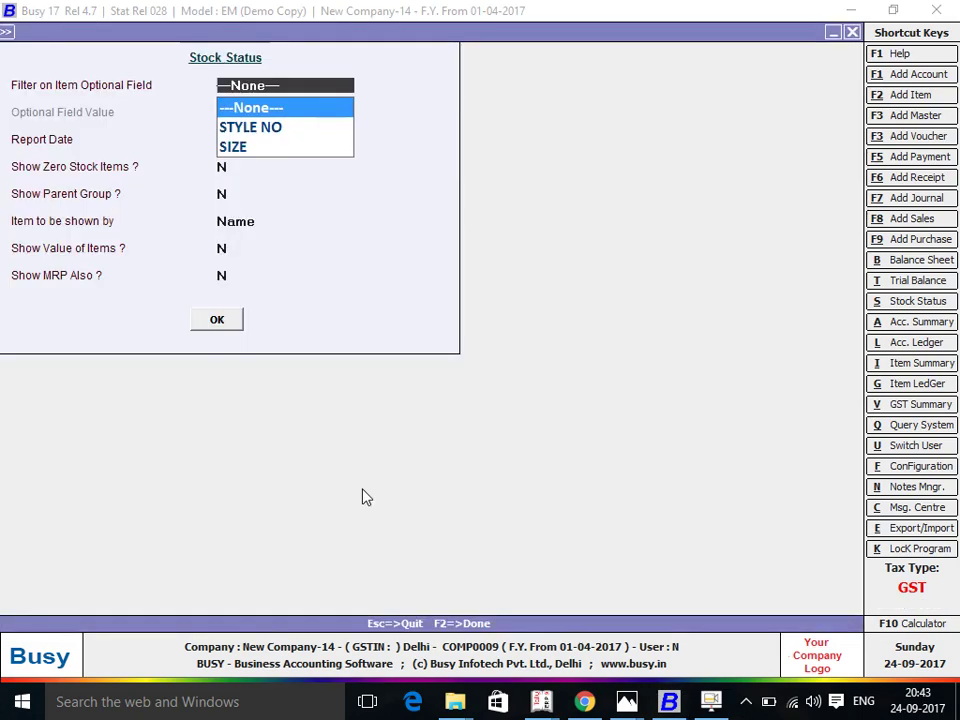
key(Down)
key(Down)
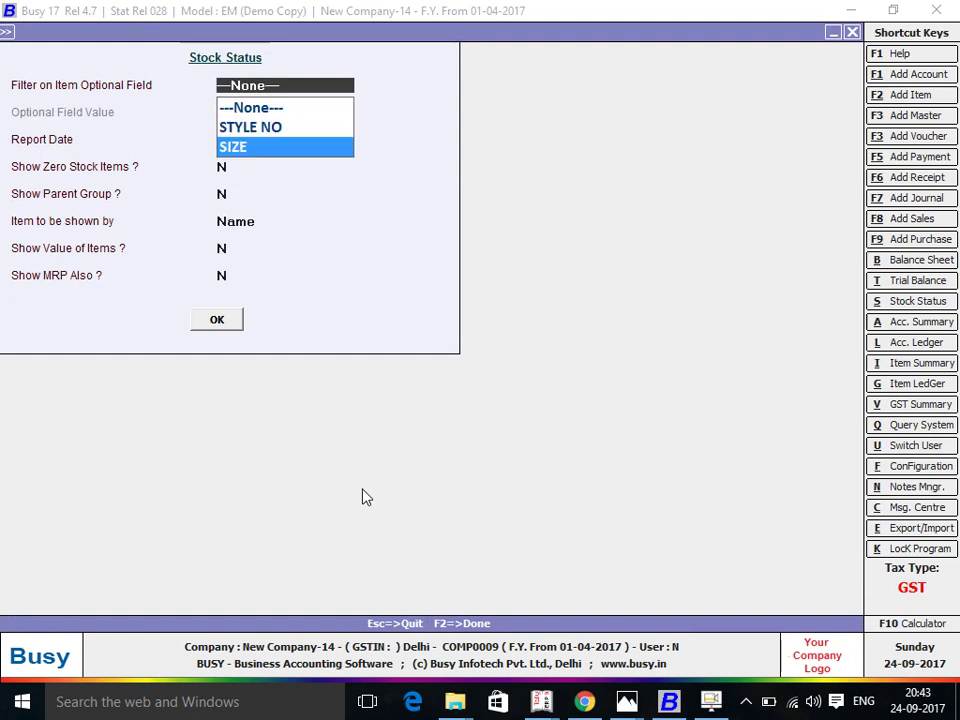
key(Escape)
key(Escape)
key(Escape)
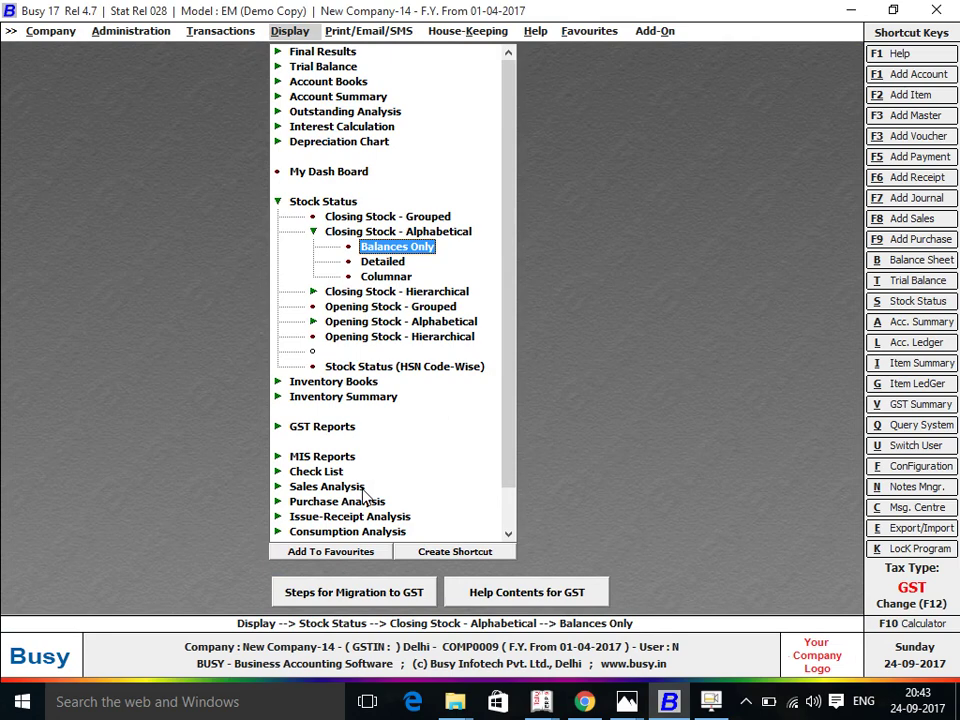
- Move through the main menus to Add-On and launch Item Bar-code Printing
key(Escape)
key(Left)
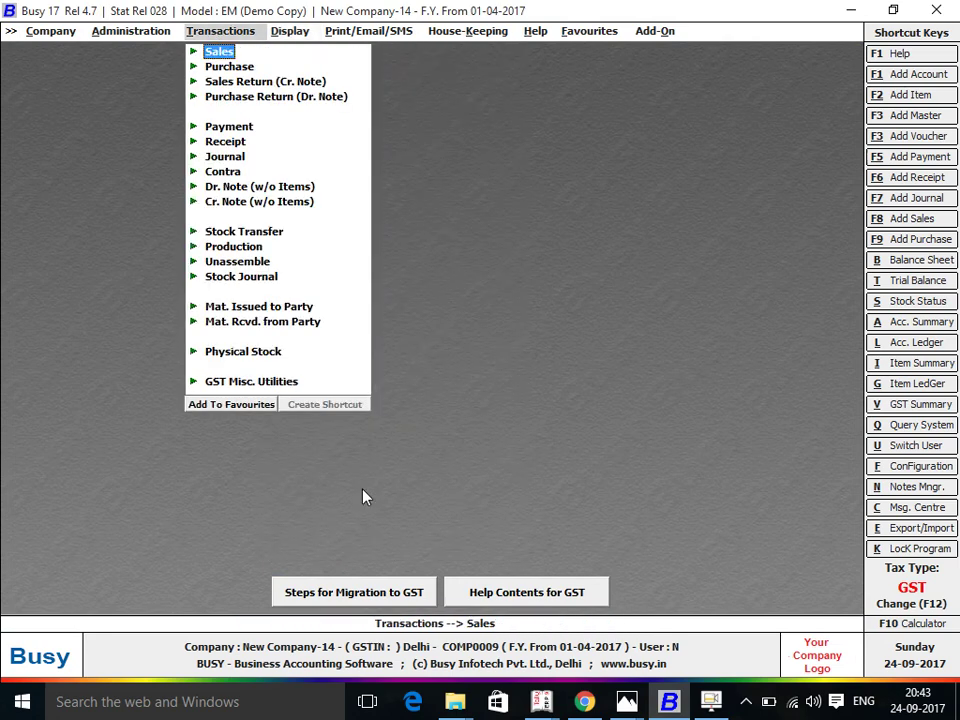
key(Right)
key(Right)
key(Right)
key(Right)
key(Right)
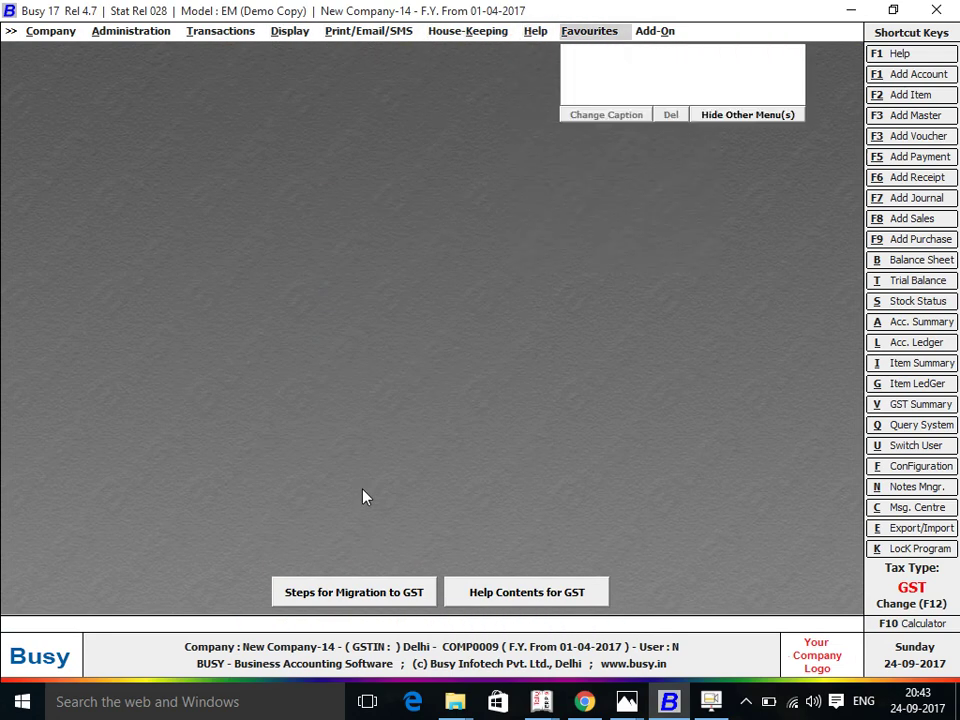
key(Right)
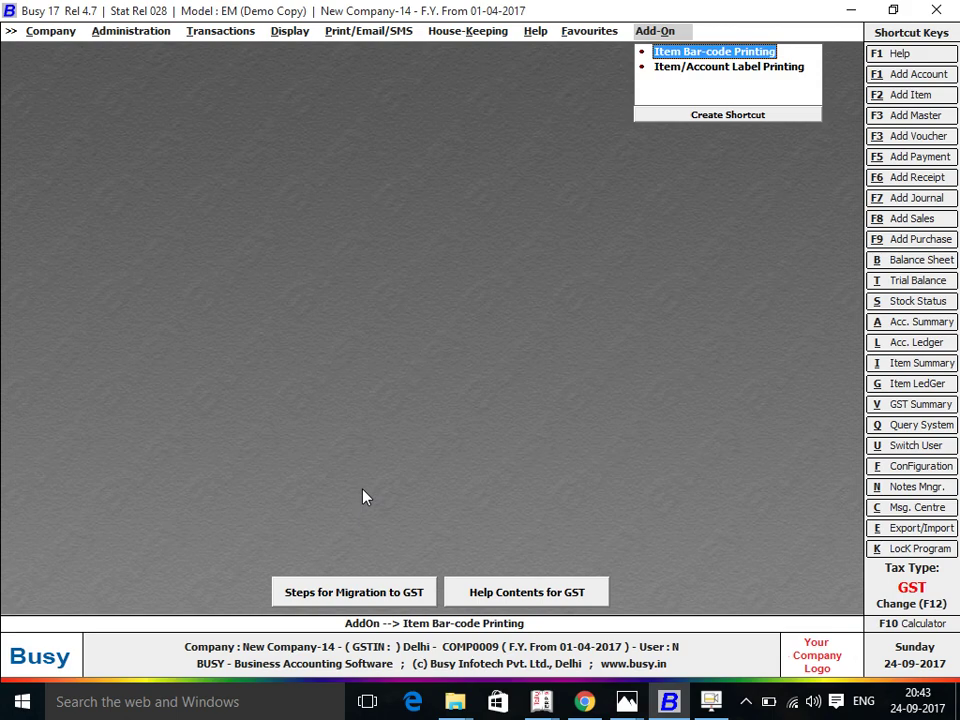
key(Left)
key(Left)
key(Left)
key(Left)
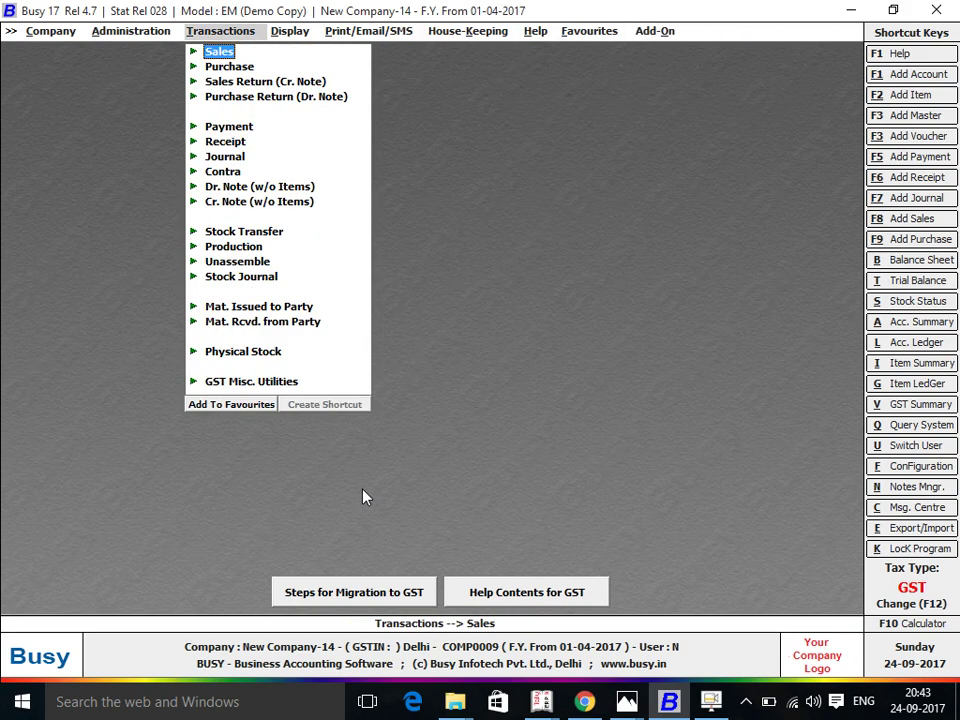
key(Left)
key(Left)
key(Right)
key(Right)
key(Right)
key(Right)
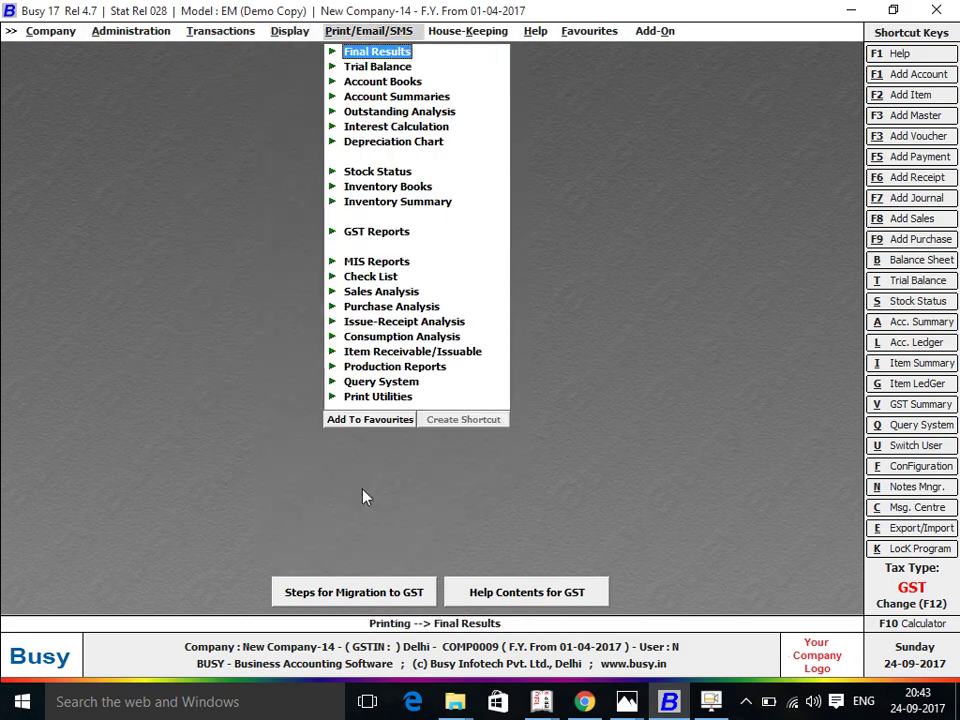
key(Left)
key(Left)
key(Right)
key(Right)
key(Right)
key(Right)
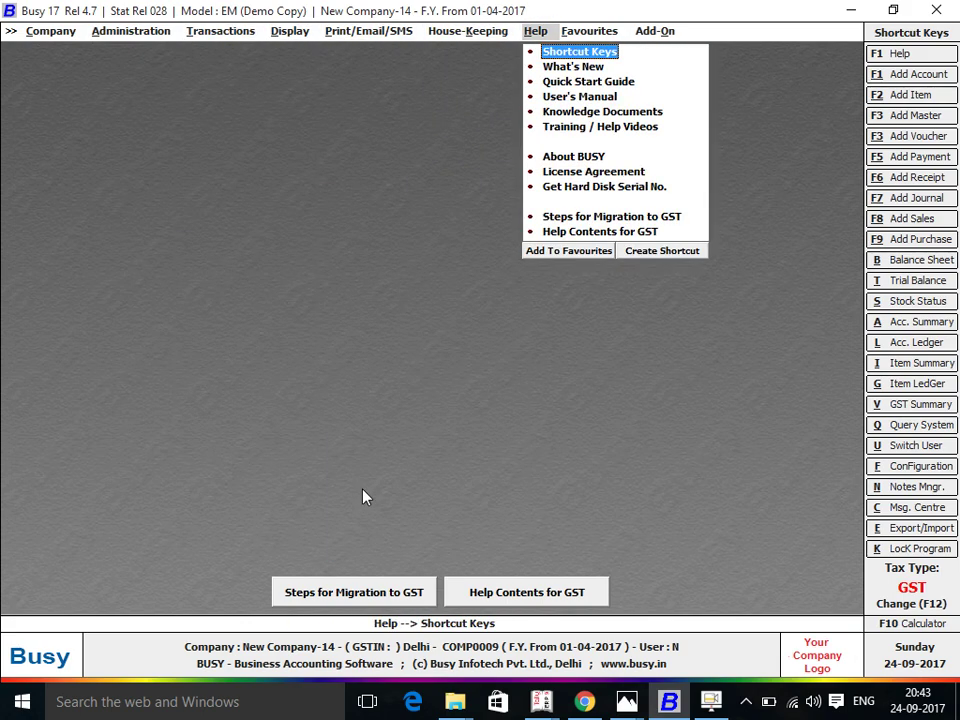
key(Right)
key(Right)
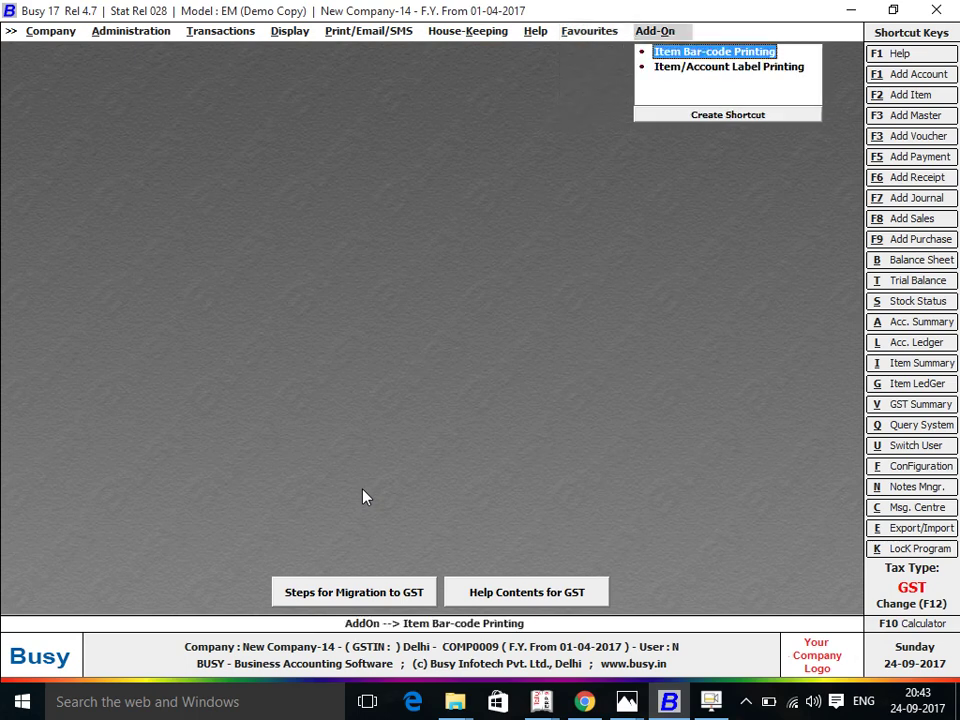
key(Return)
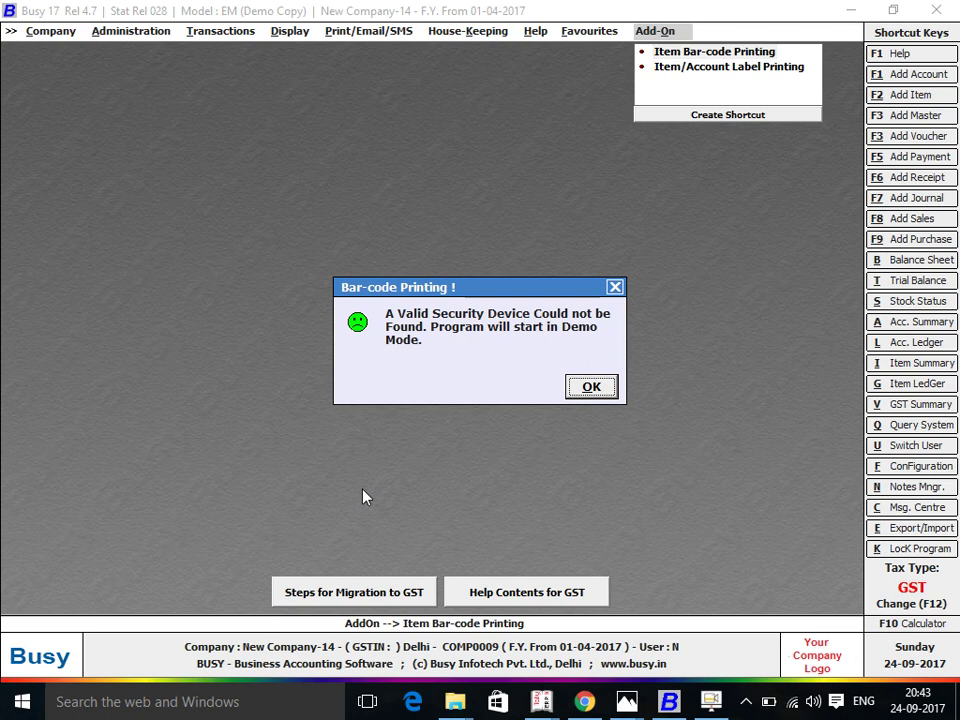
- Dismiss the demo notice, open Configure Bar-Code Labels, and add the BARCODE format
key(Return)
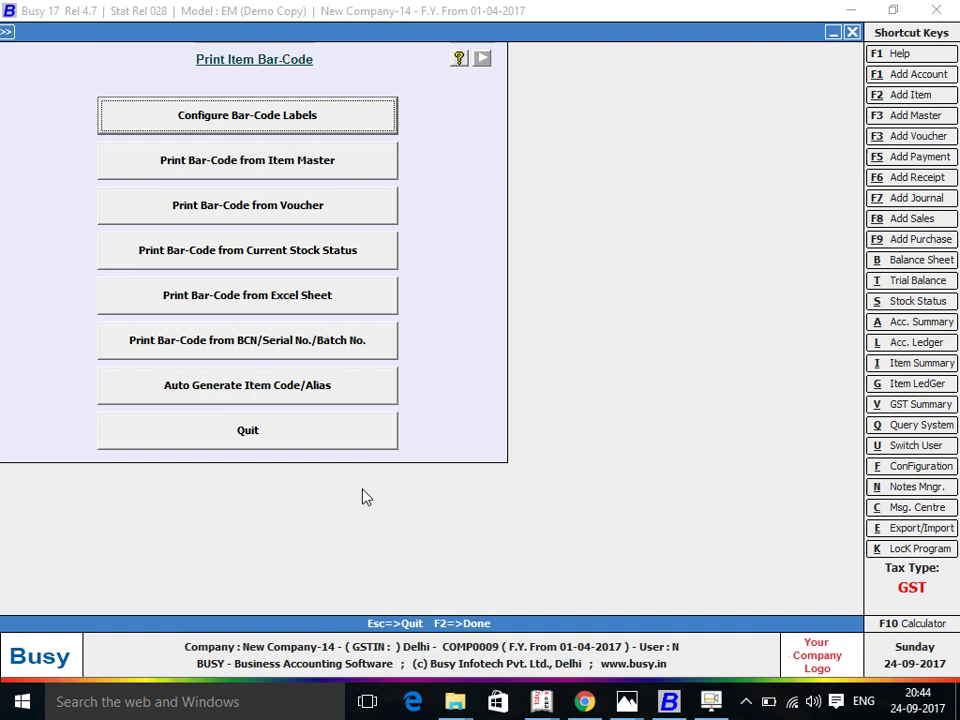
key(Return)
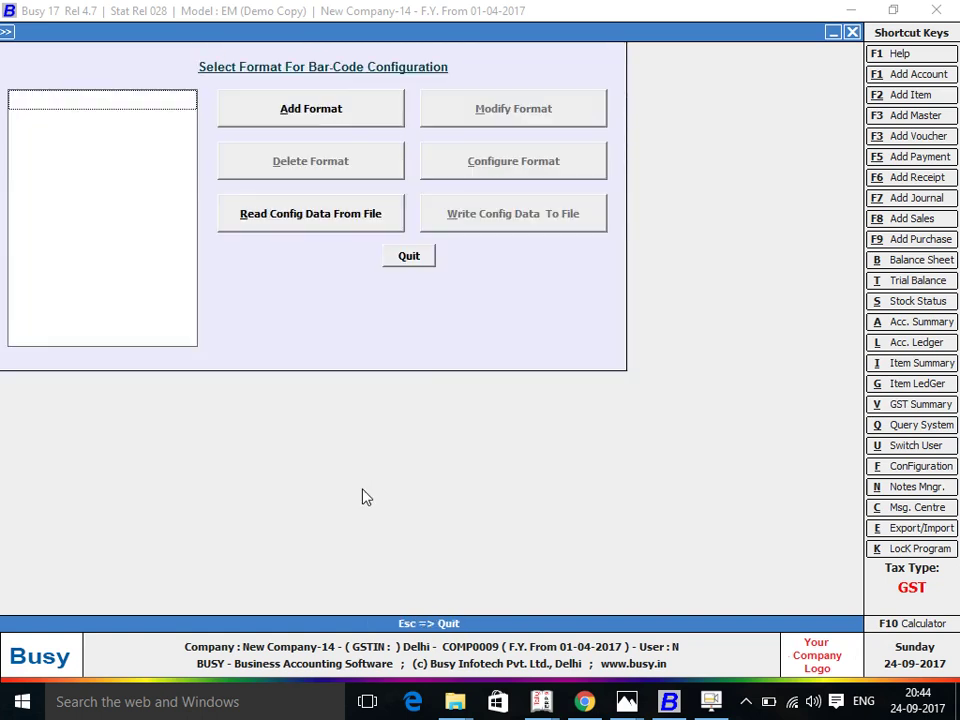
key(Tab)
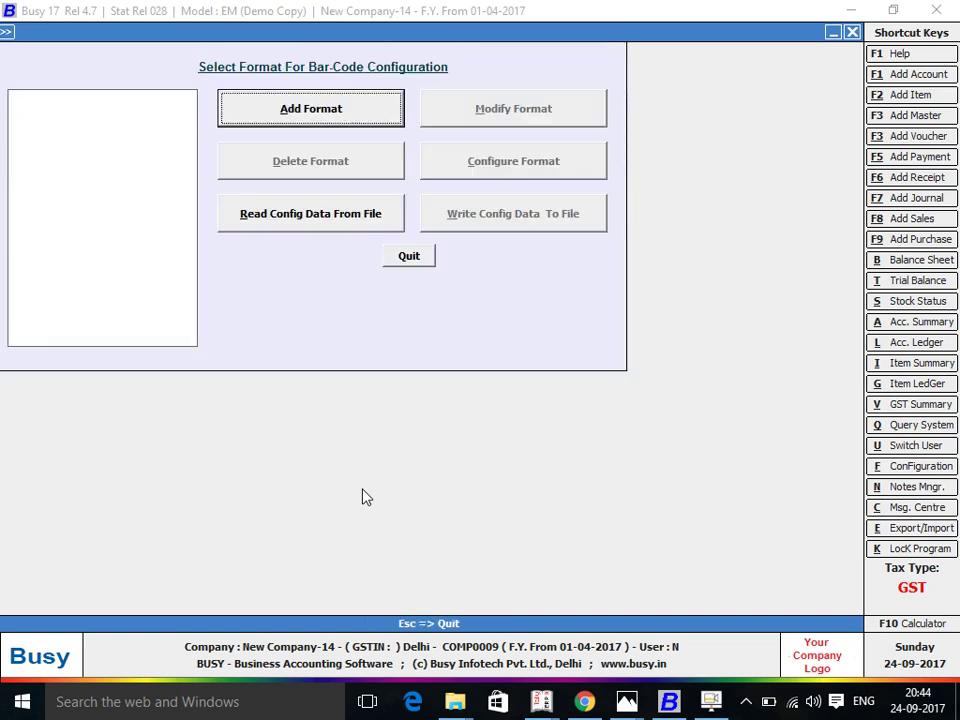
key(Return)
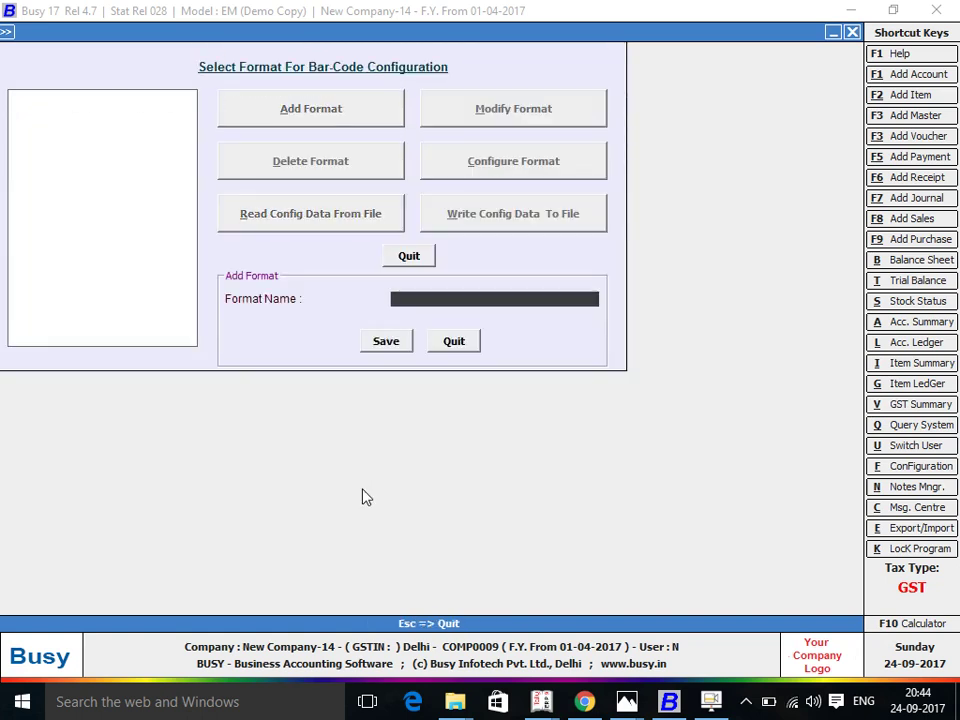
text(BA)
text(RCODE)
key(Return)
- Add the 75X50 and 50X50 label formats
key(Return)
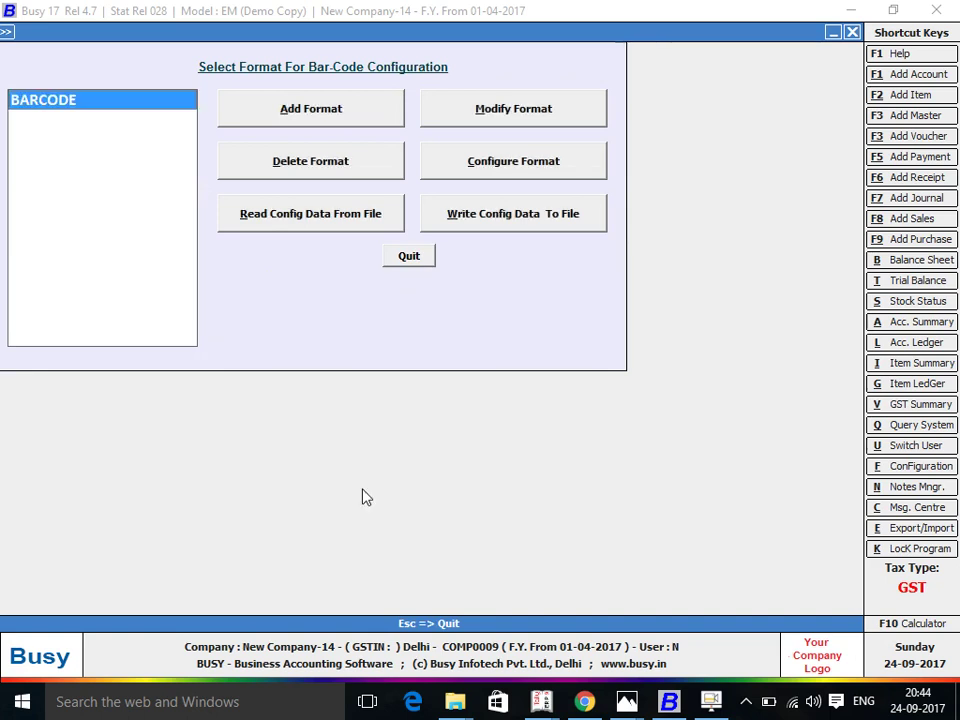
key(Tab)
key(Return)
text(7)
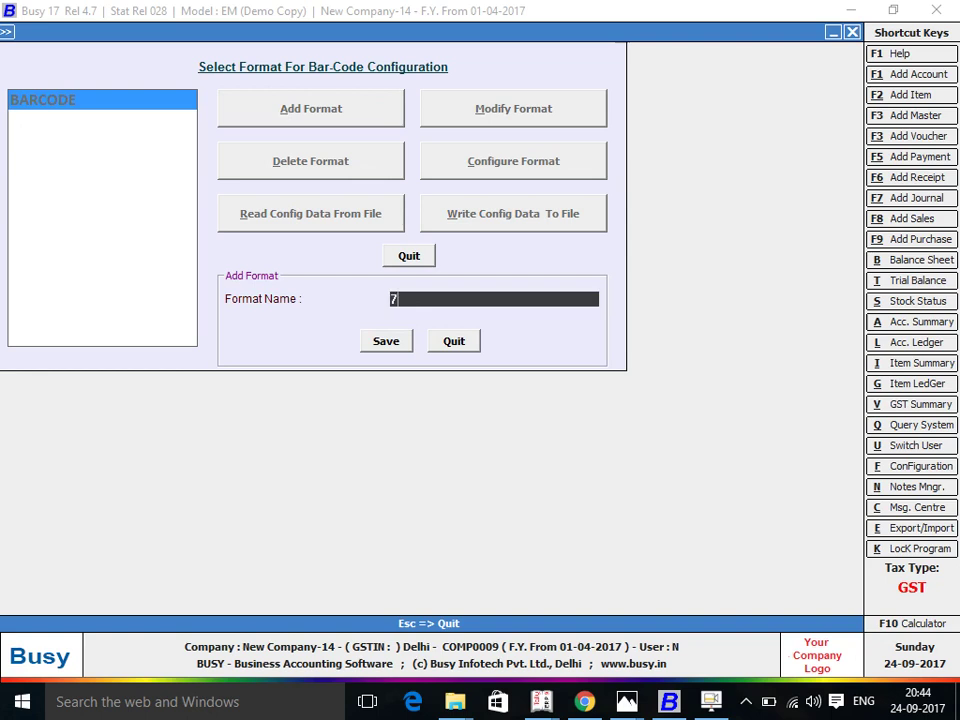
text(5X5)
text(0)
key(Return)
key(Return)
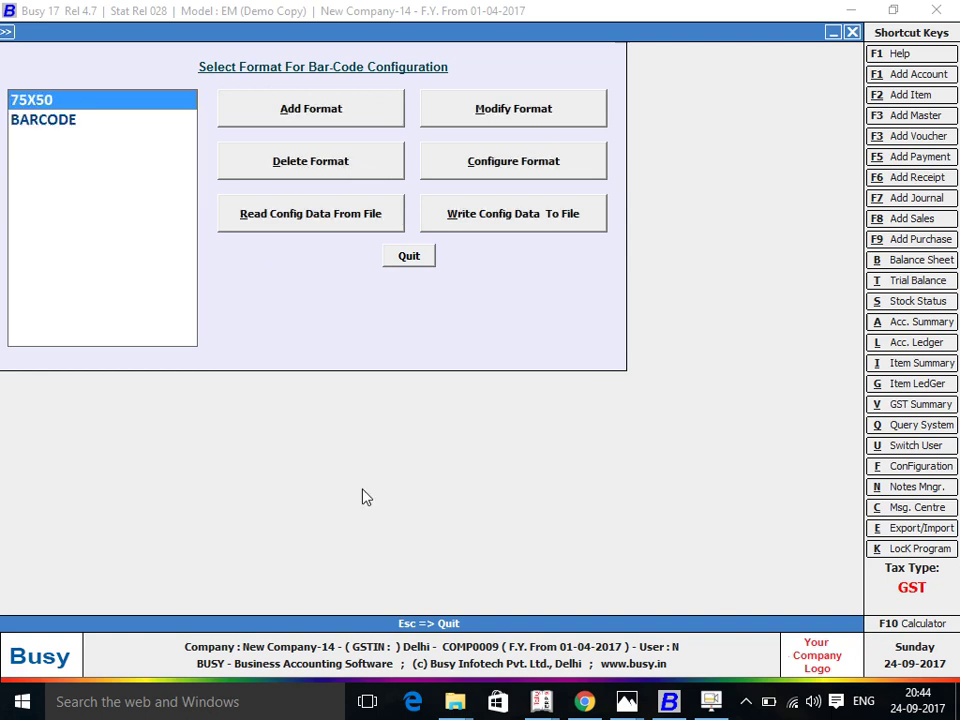
key(Return)
text(50X50)
key(Return)
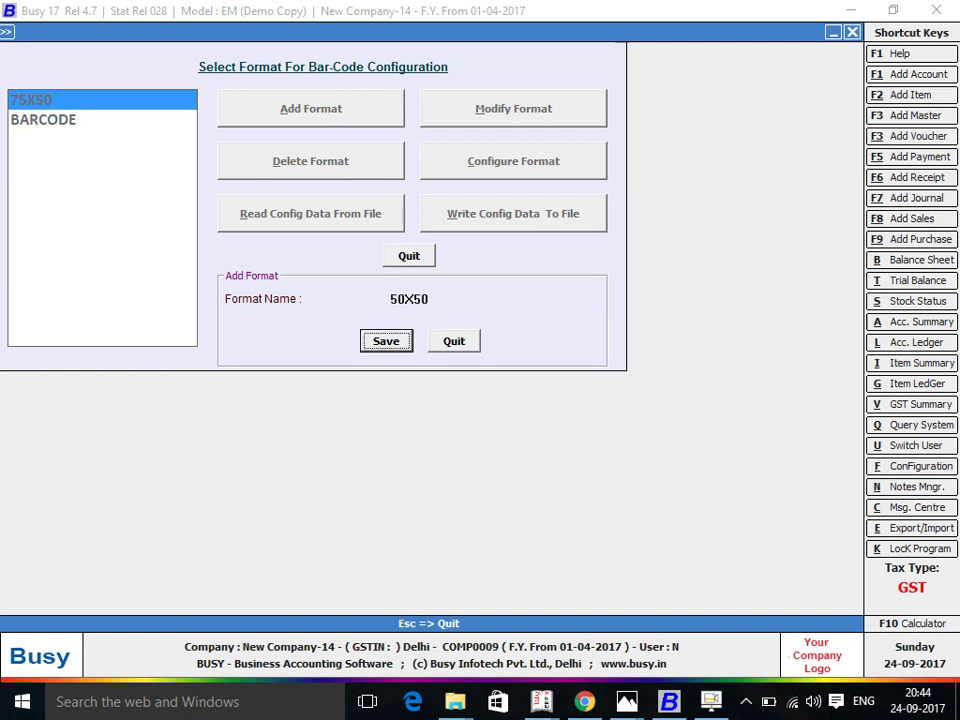
key(Return)
- Add the FORMAT-1 label format and select 50X50
key(Tab)
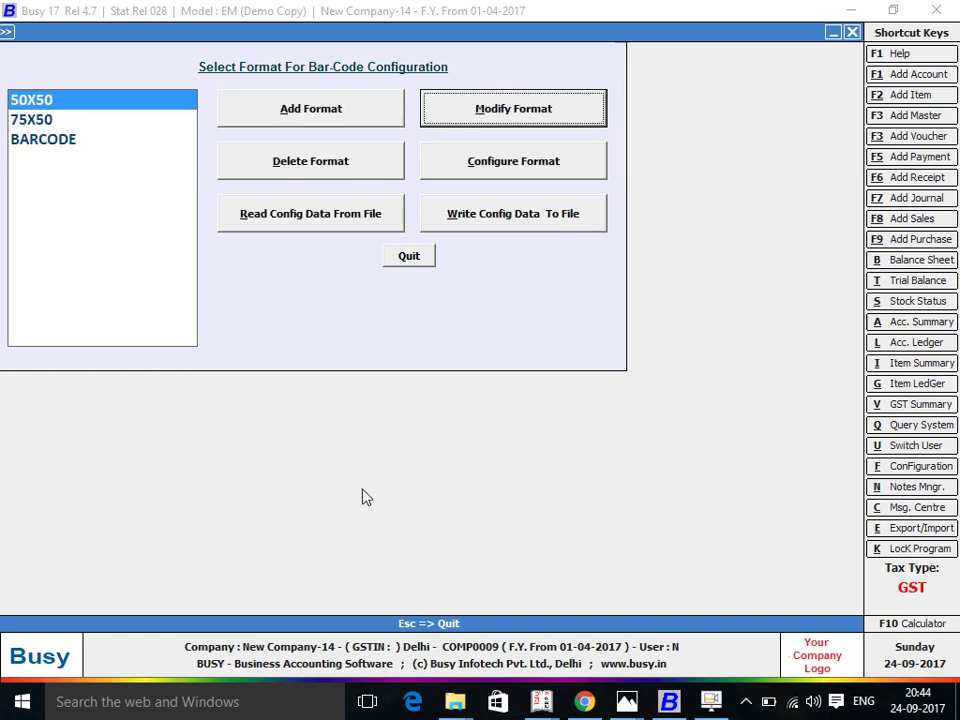
key(shift+Tab)
key(Return)
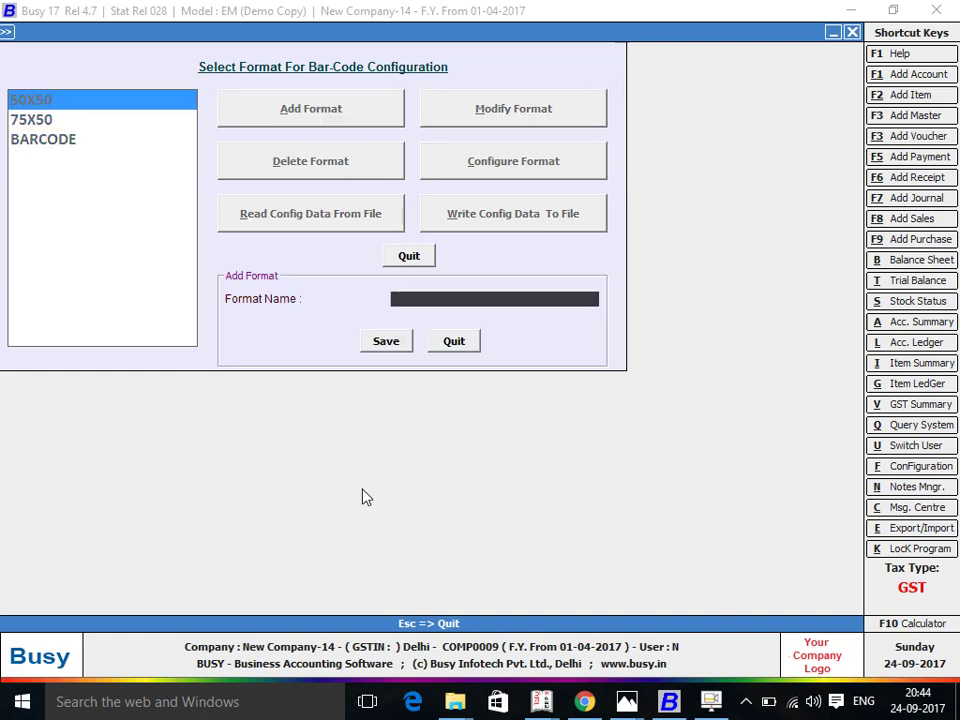
text(FORMAT-1)
key(Return)
key(Return)
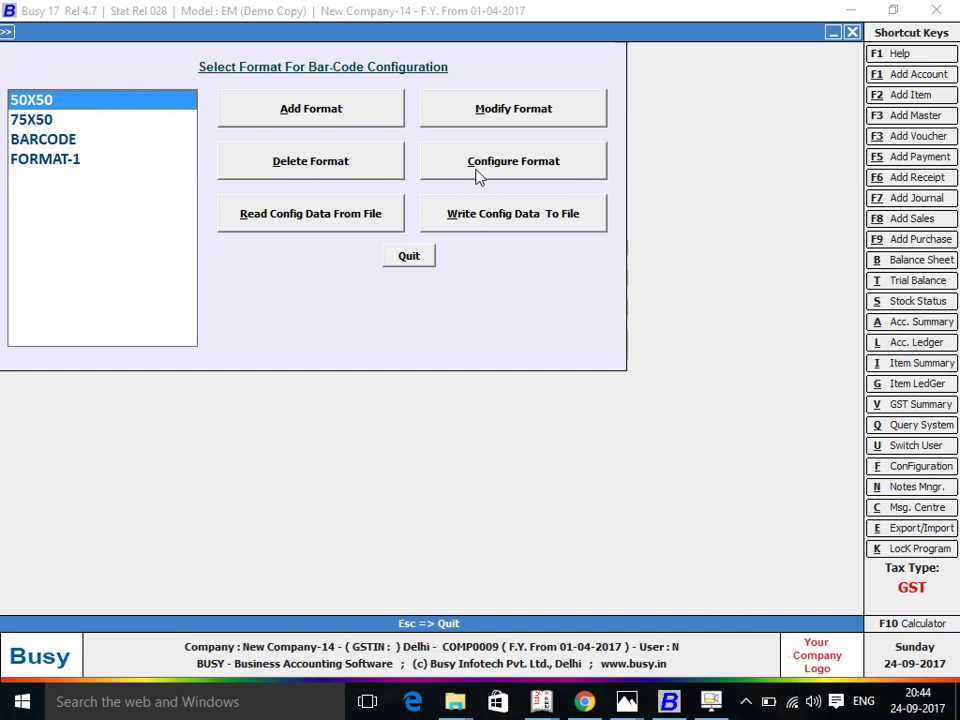
key(Tab)
key(Tab)
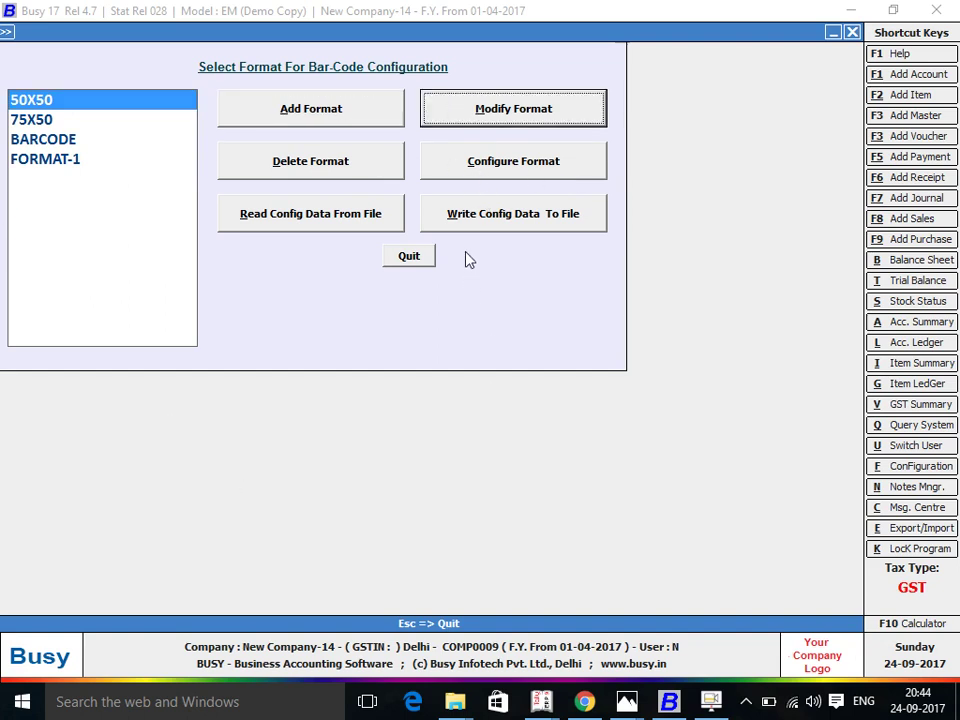
key(Tab)
key(Tab)
- Configure 50X50 with Item Only and Custom sheet, switching scale to Inches then back to Millimeter
key(Return)
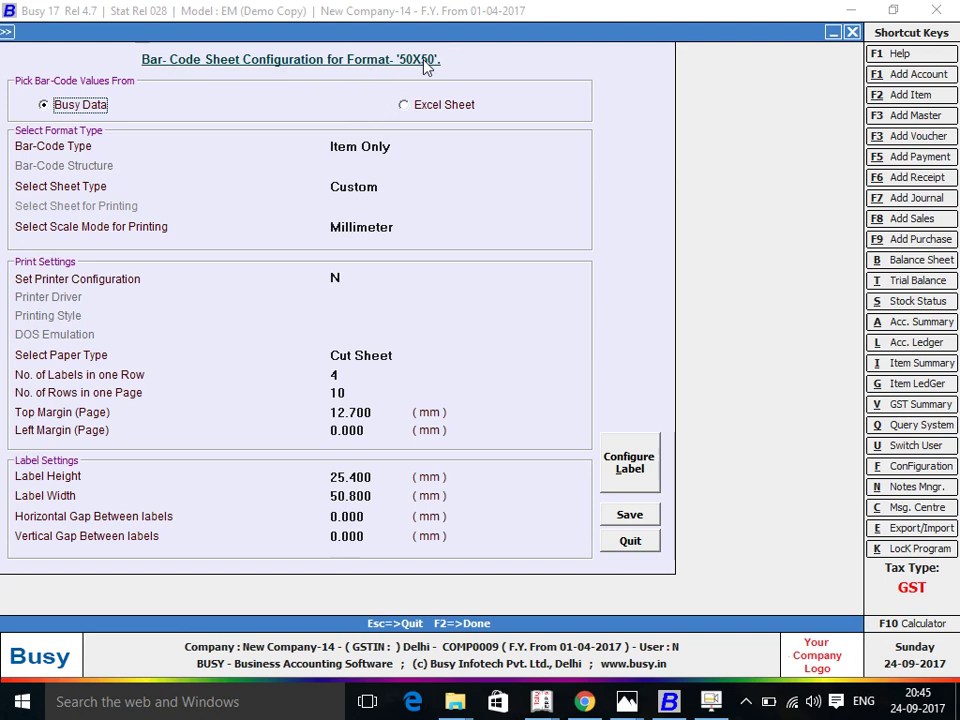
key(Return)
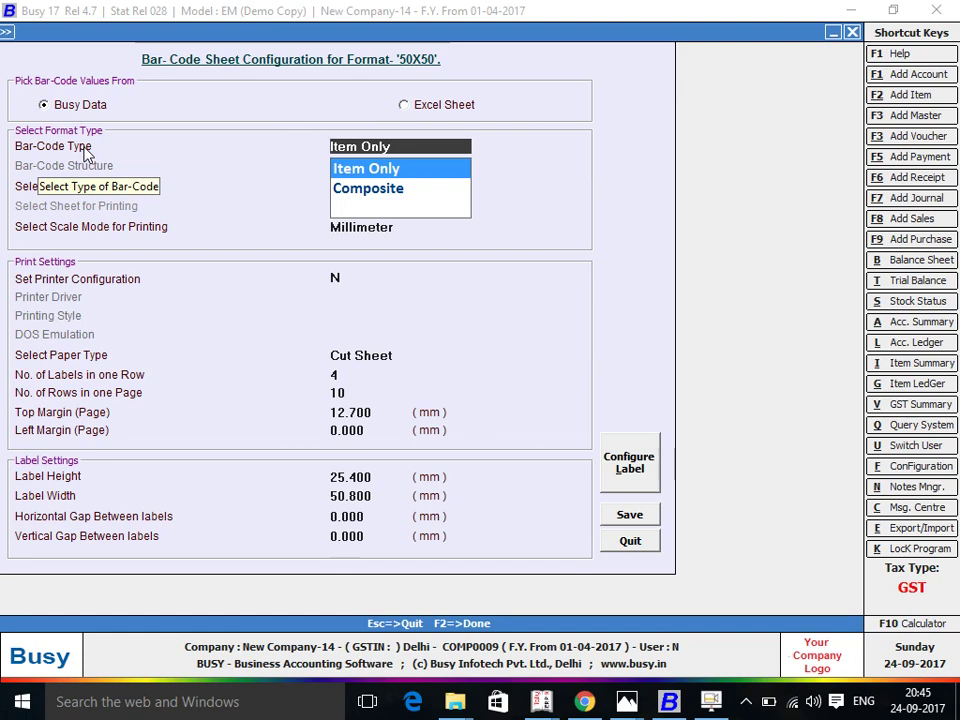
key(Return)
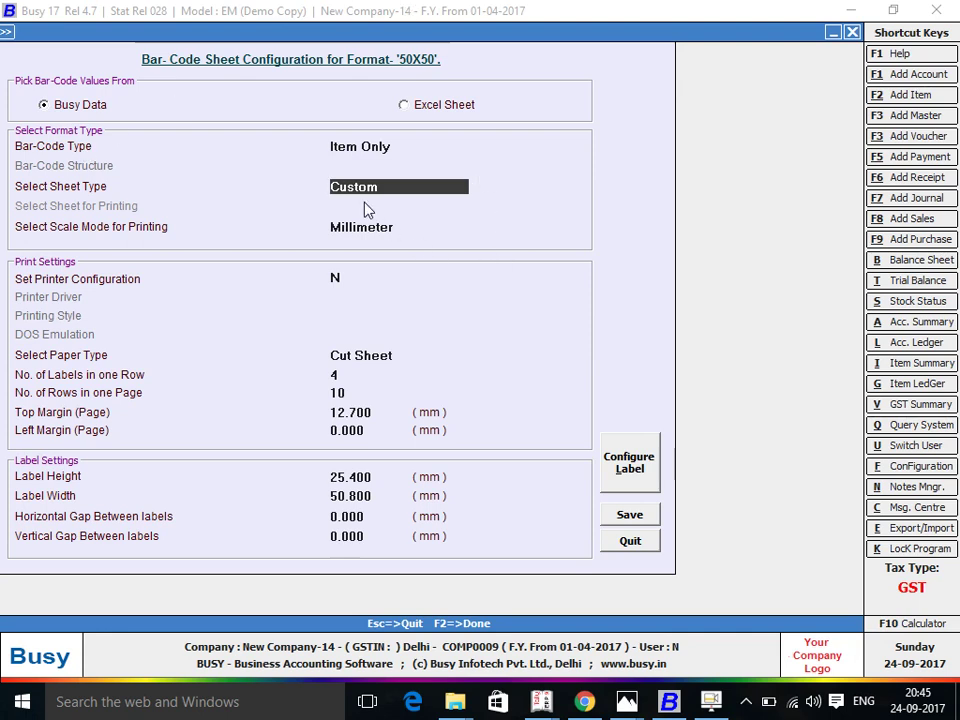
key(Return)
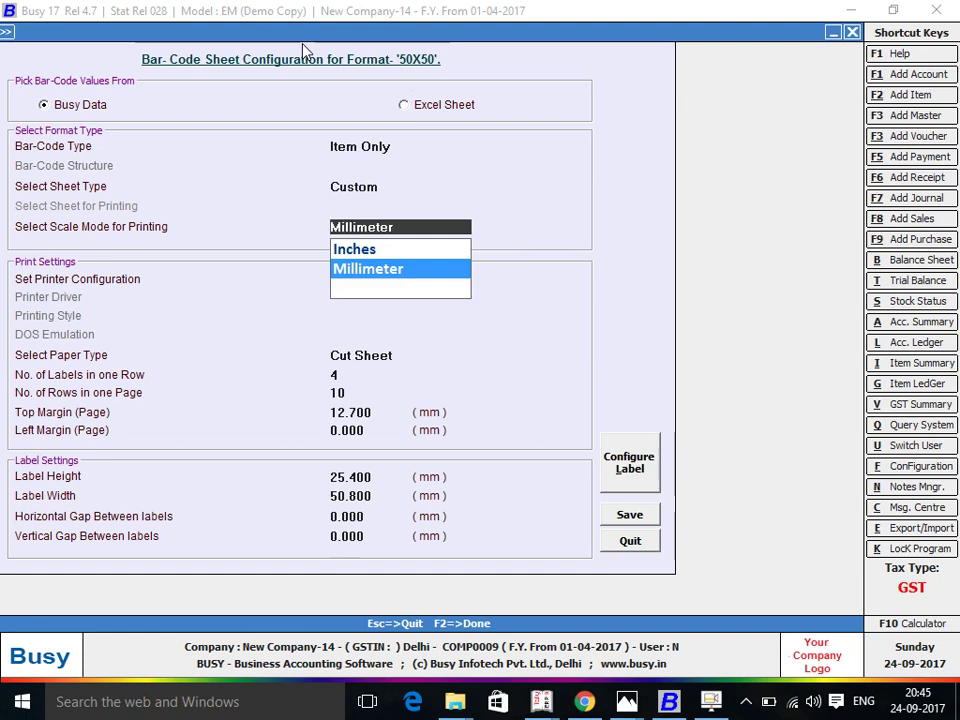
key(Return)
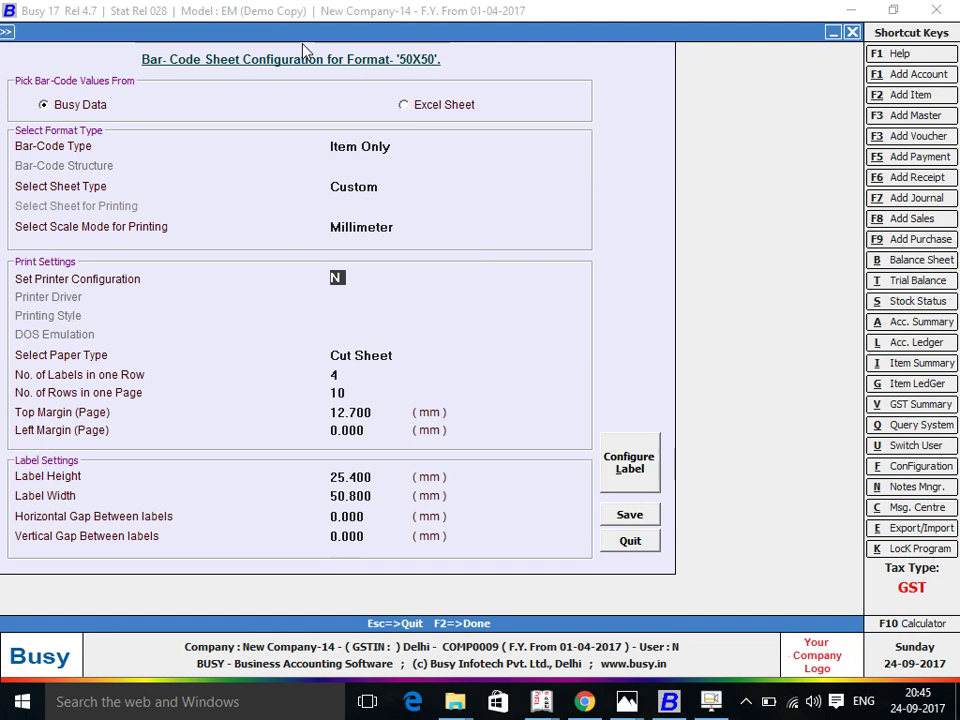
key(Up)
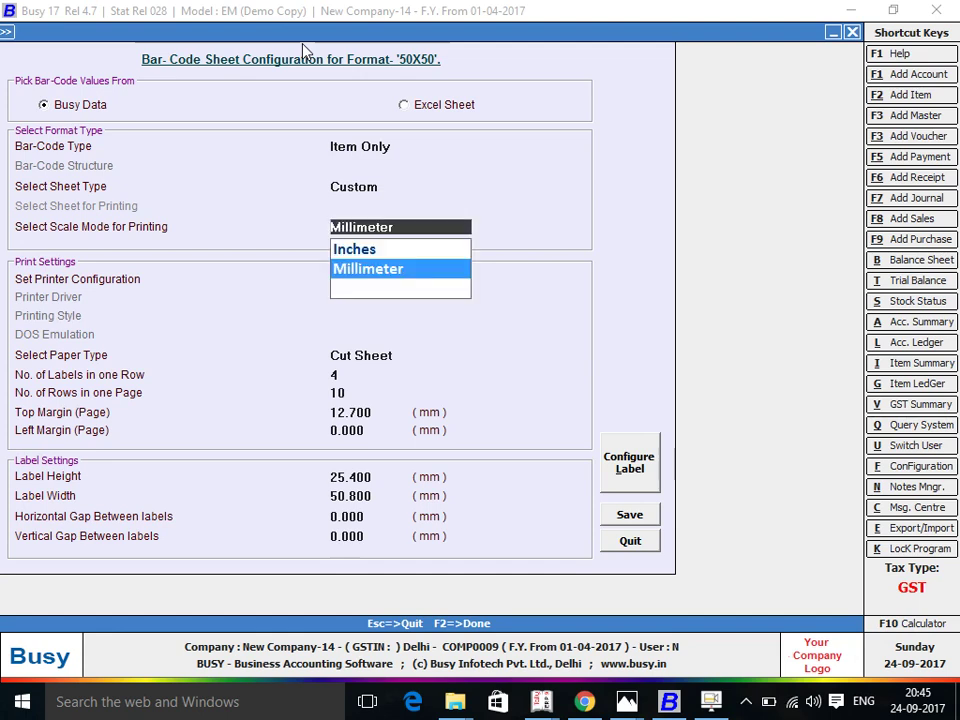
key(Up)
key(Return)
key(Return)
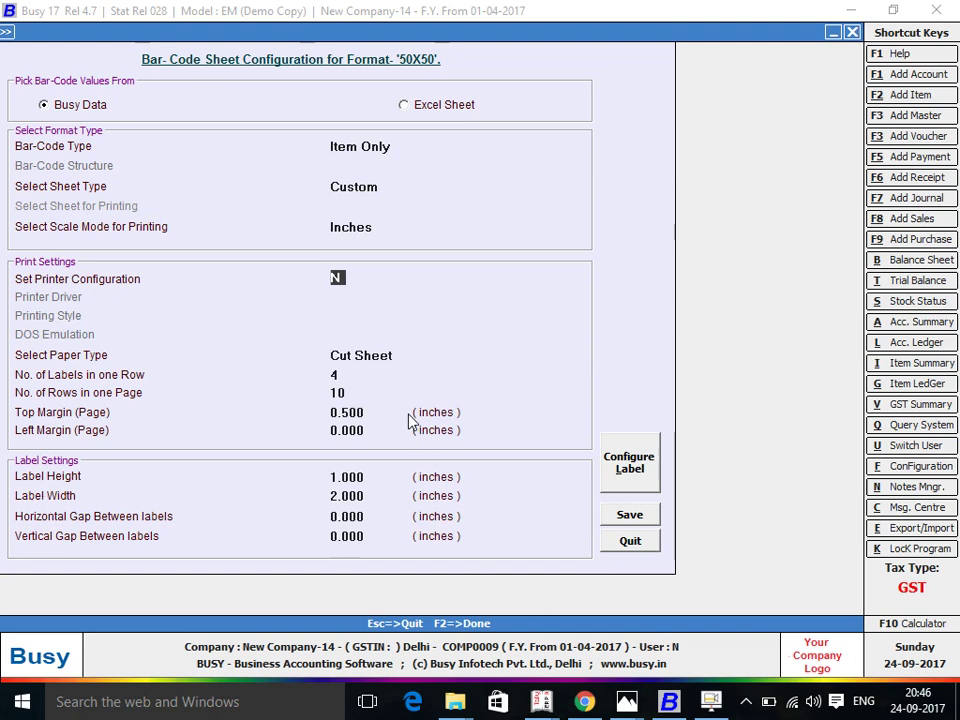
key(Up)
key(Down)
- Convert the sheet values to millimetres and turn on printer configuration with Y
key(Return)
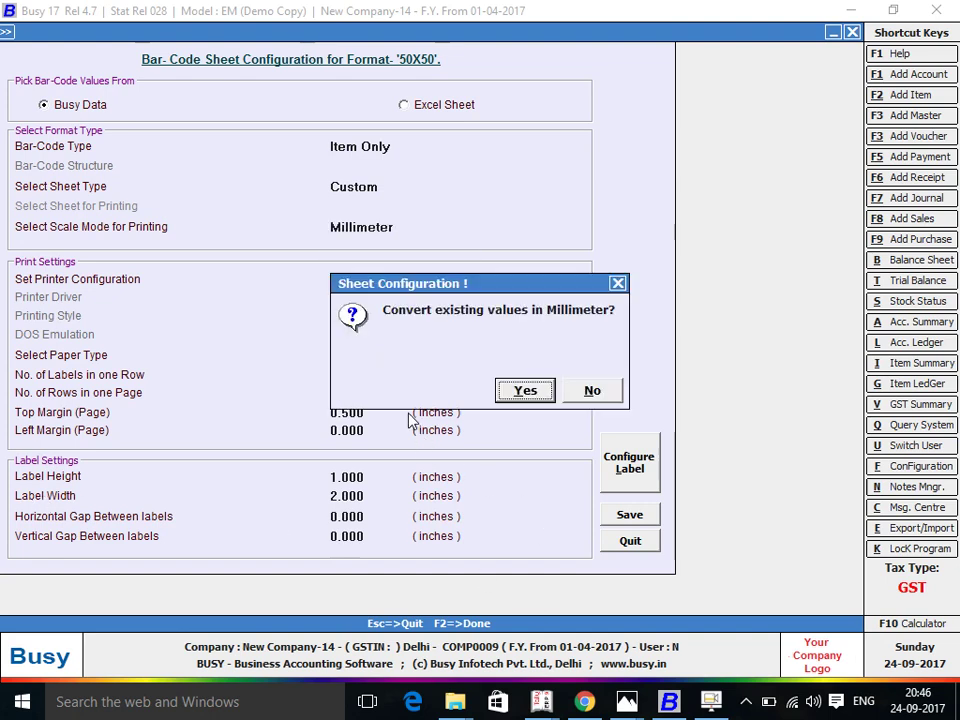
key(Return)
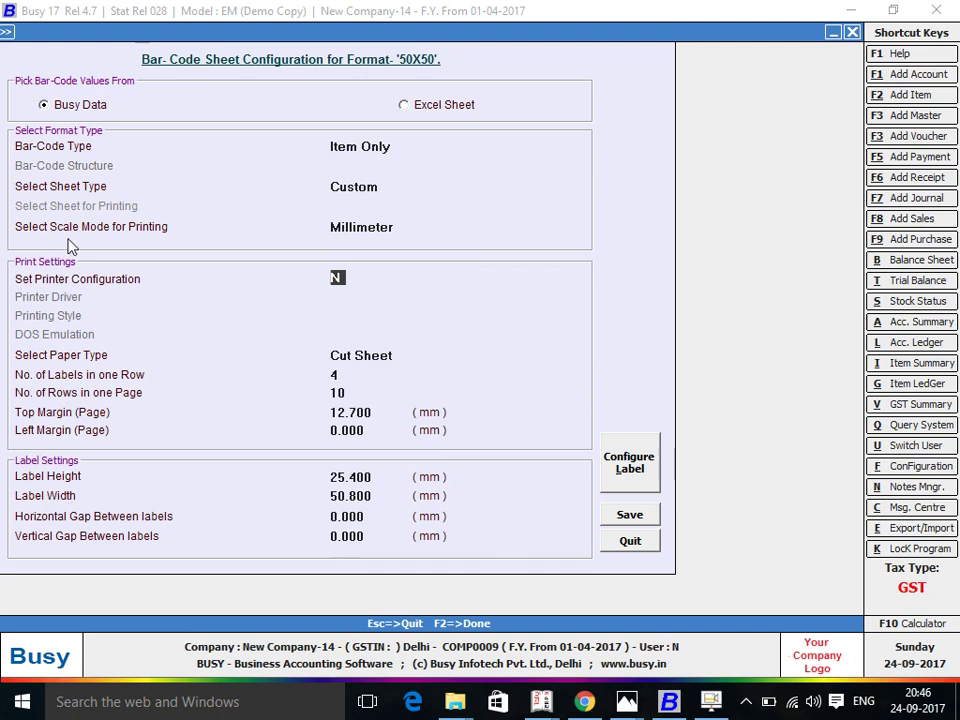
text(Y)
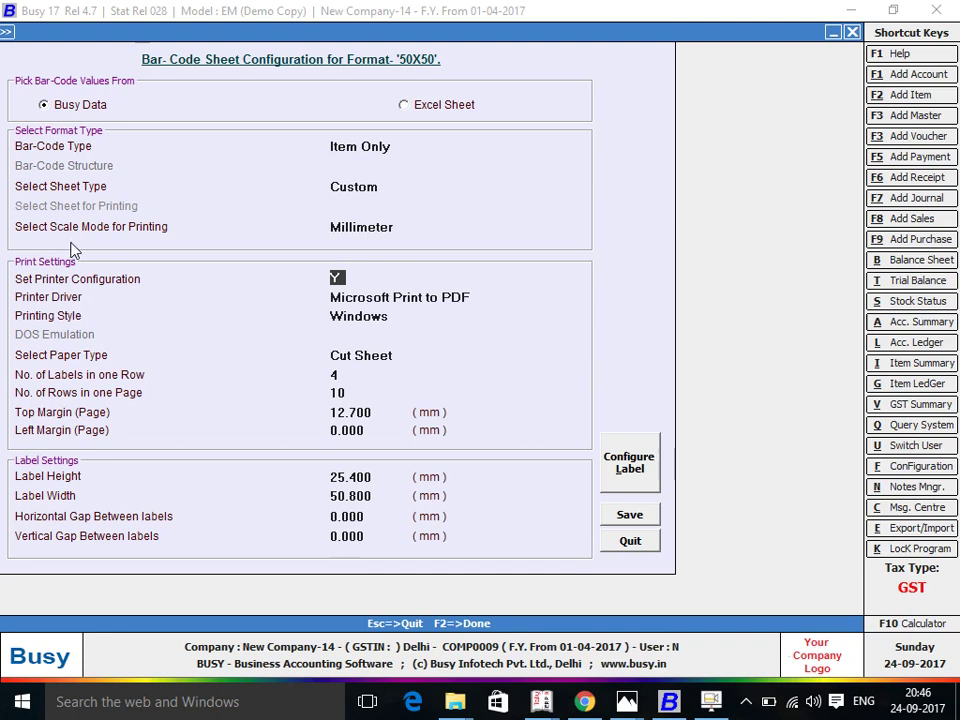
key(Return)
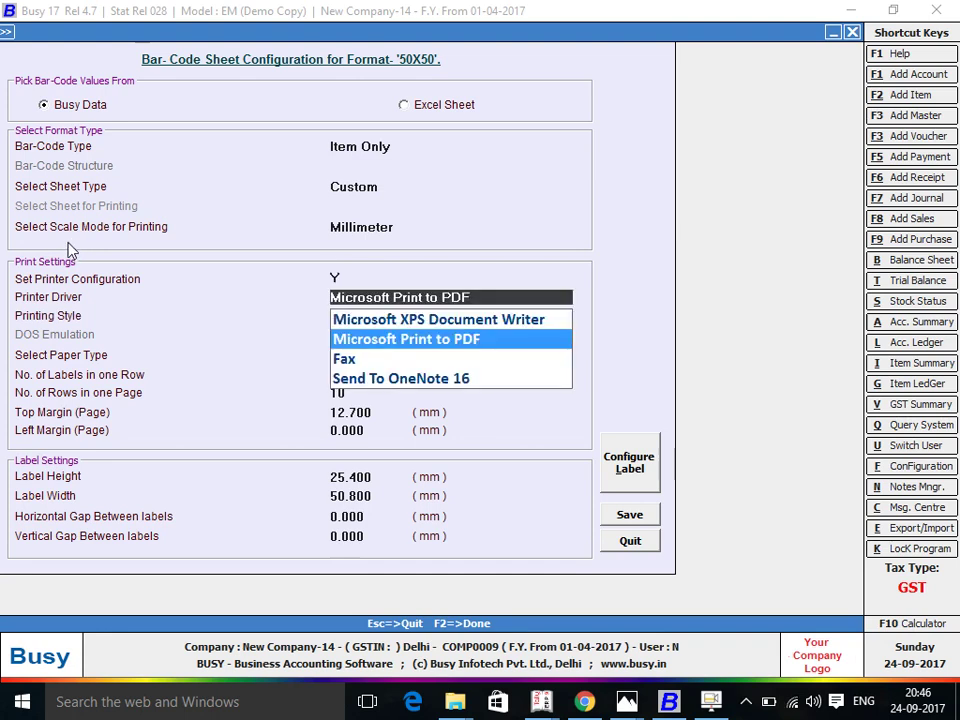
- Search the web in a new Chrome tab for 'tsc barcode printer'
click(584, 703)
mouse_move(541, 702)
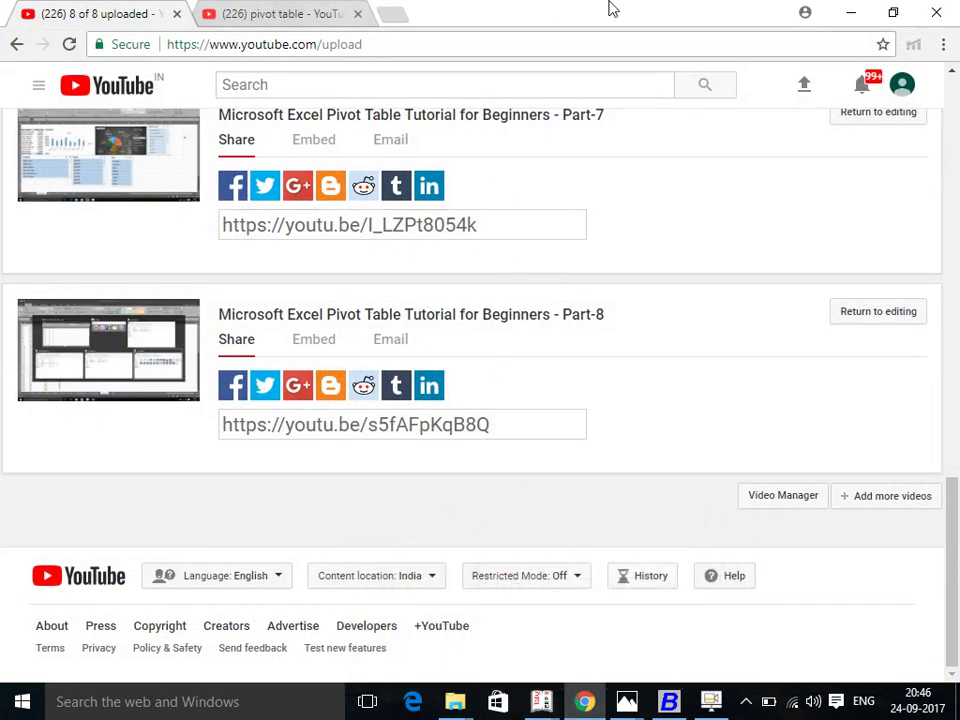
click(397, 13)
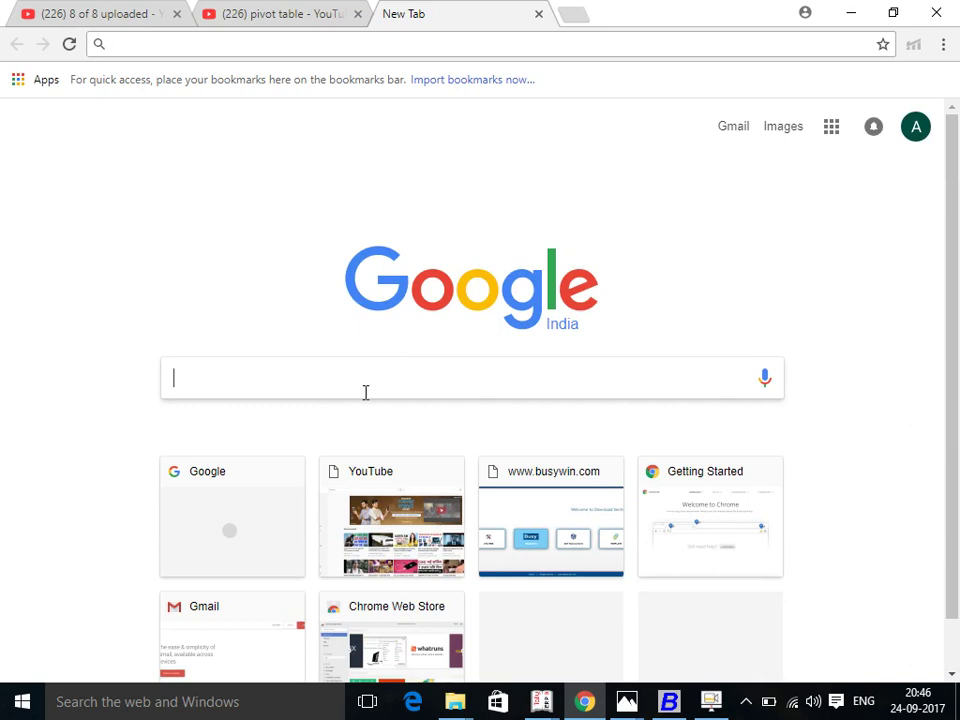
text(T)
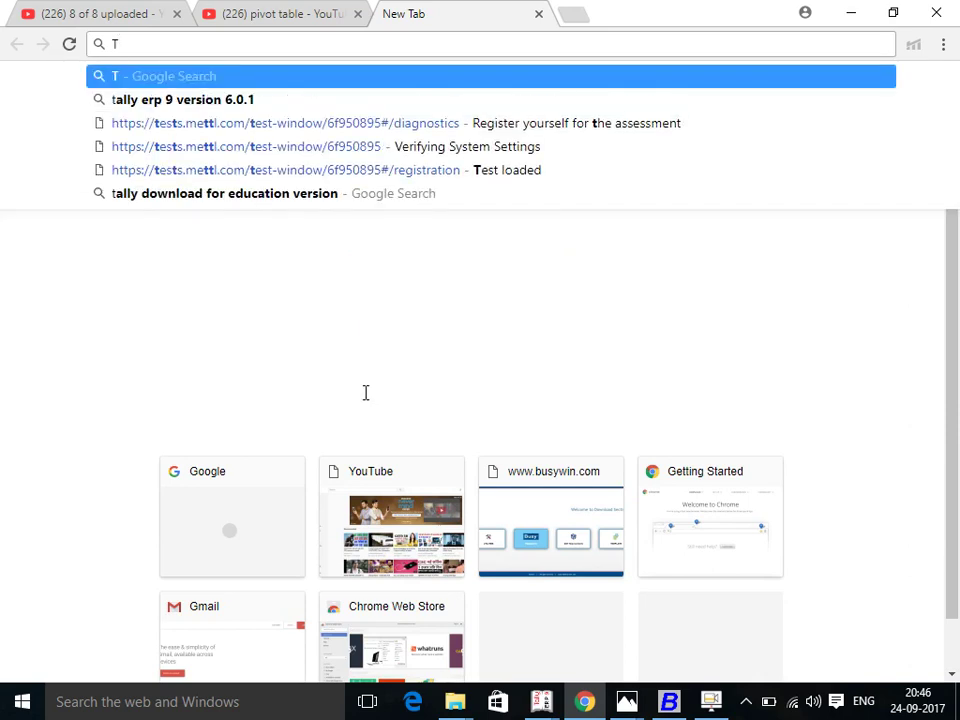
text(SC)
key(Down)
key(Return)
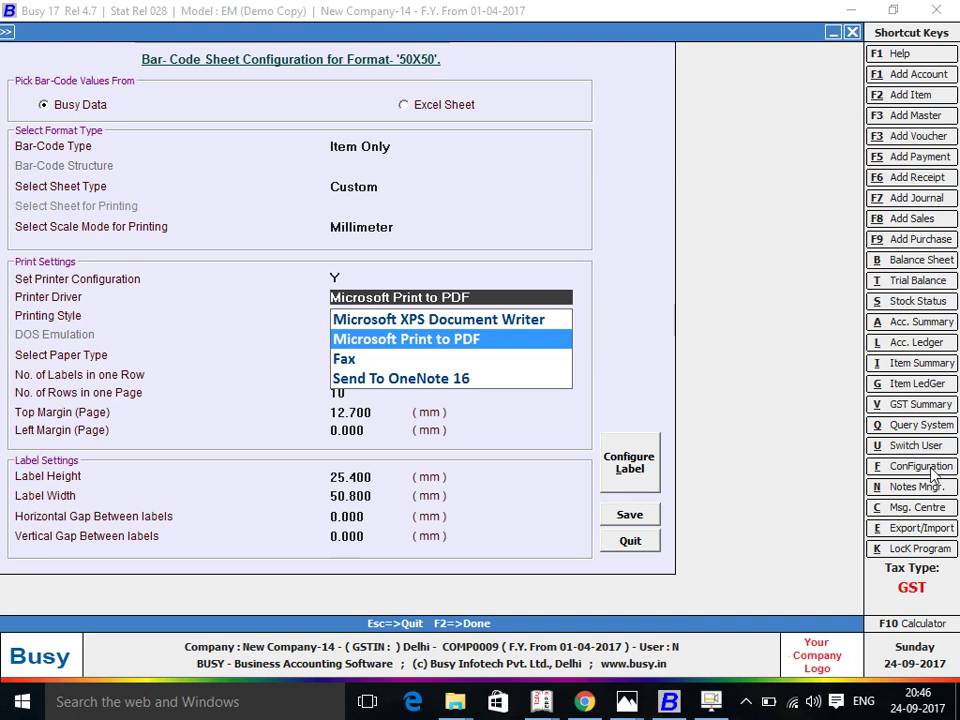
- Keep Microsoft Print to PDF as driver and set Printing Style to Windows
key(Return)
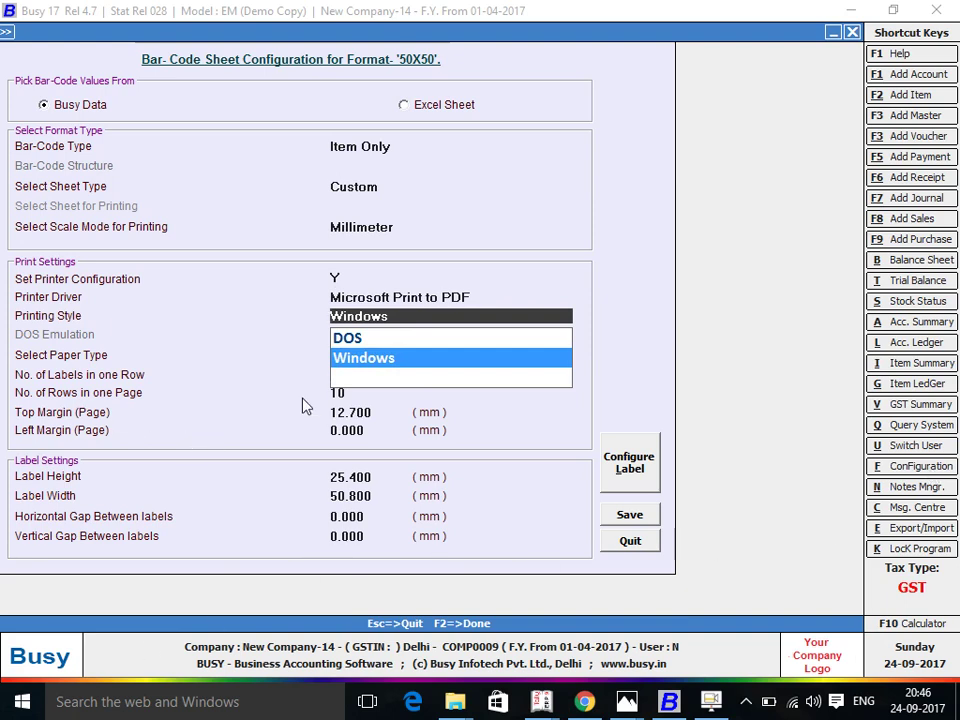
click(392, 362)
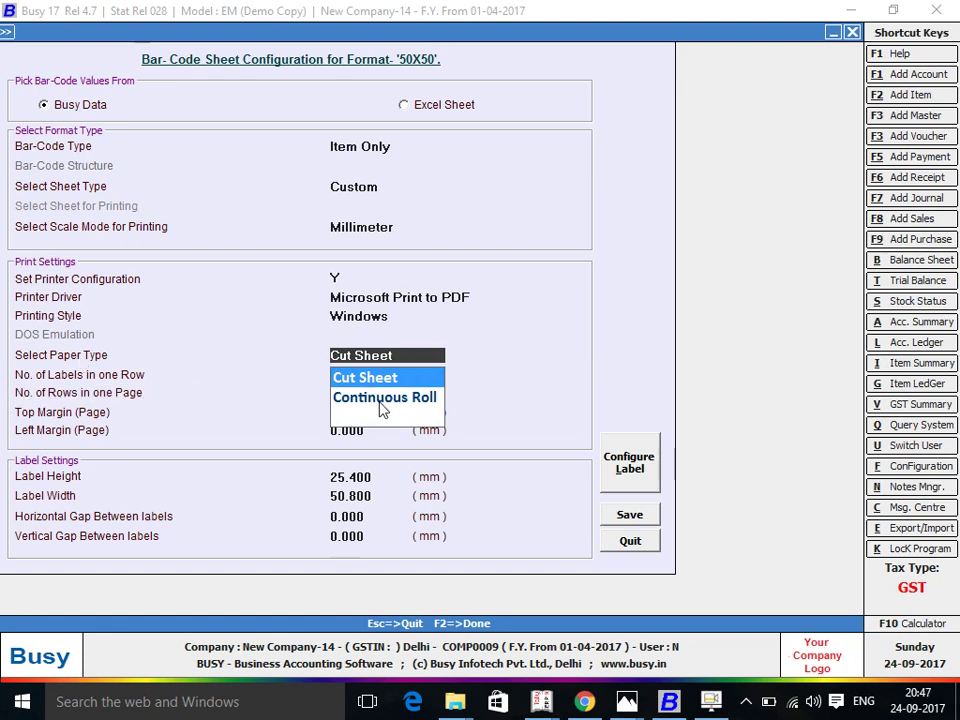
key(alt+Tab)
key(alt+Tab)
key(alt+Tab)
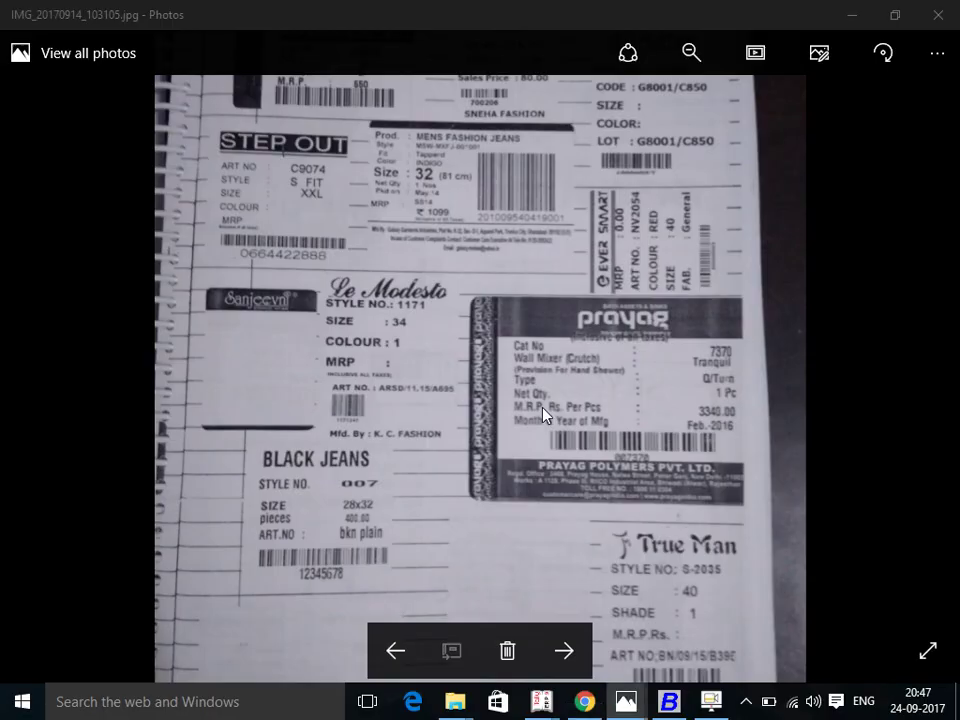
key(alt+Tab)
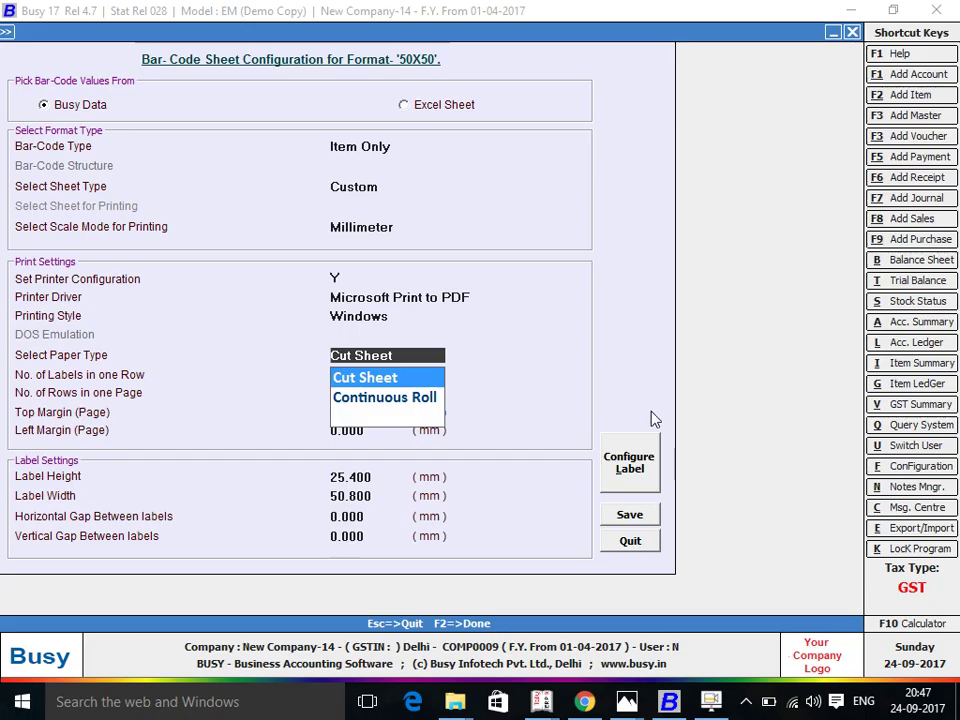
- Enter 5 labels per row and 50 rows, and change paper type to Continuous Roll
key(Return)
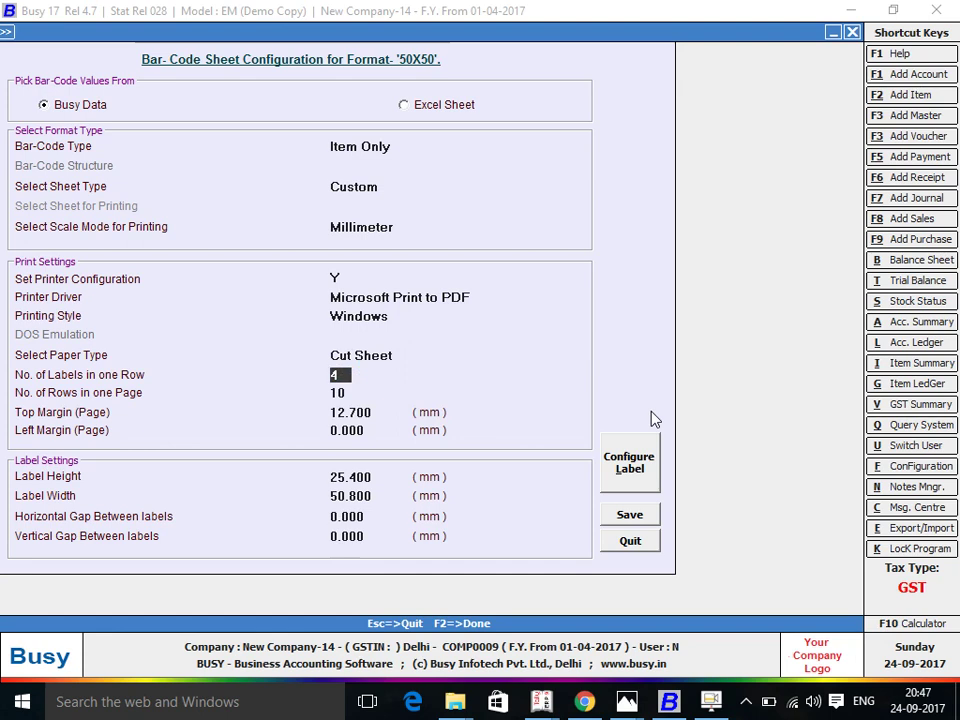
text(5)
key(Return)
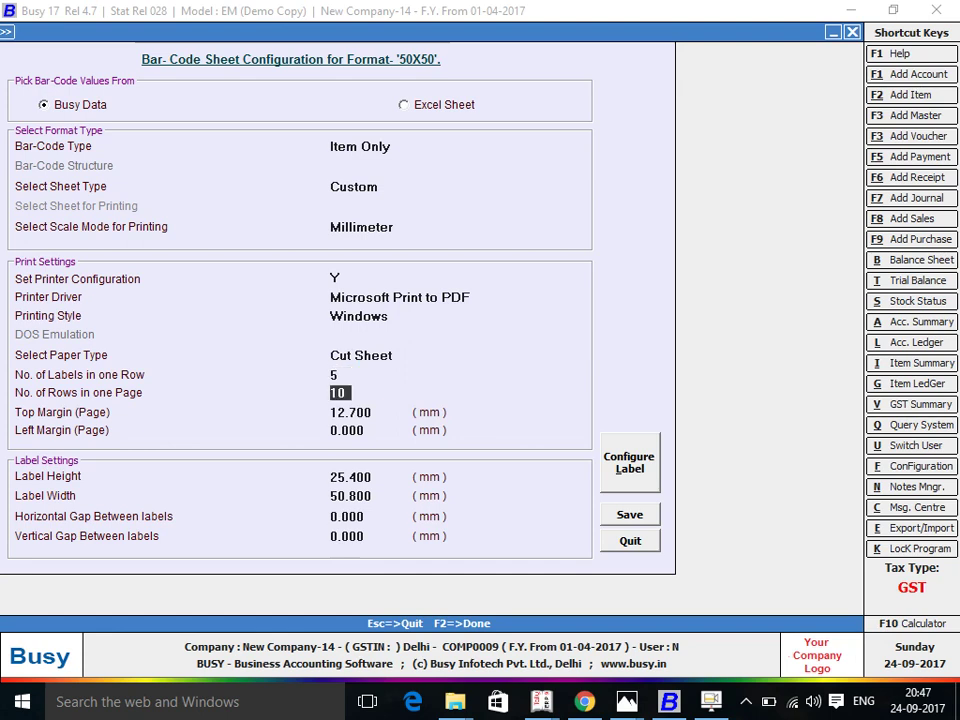
text(50)
key(Return)
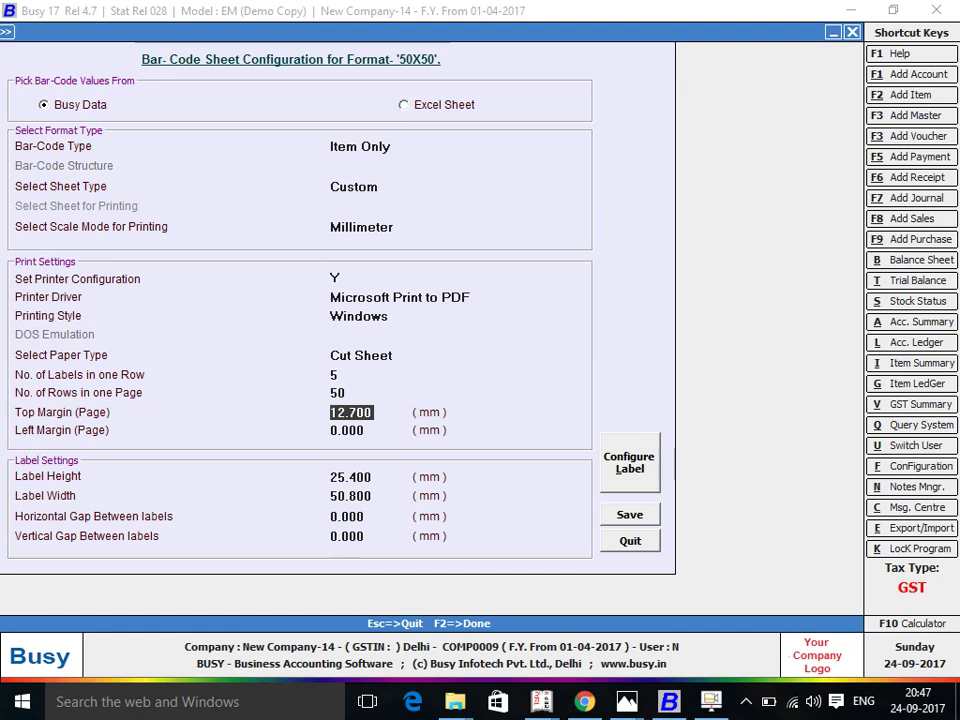
key(Up)
key(Up)
key(Up)
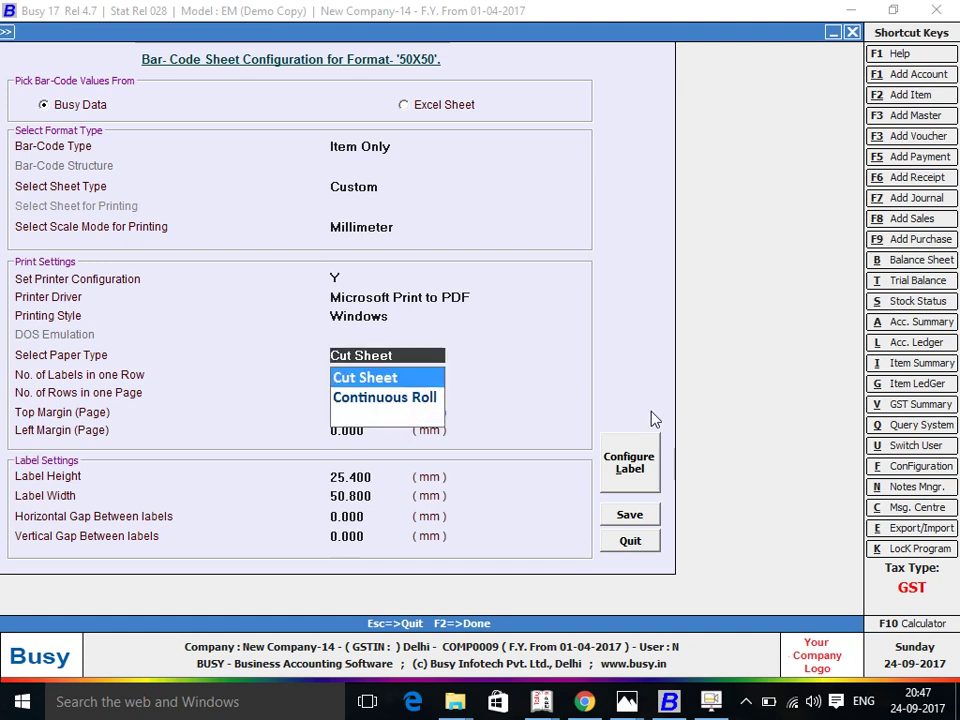
key(Down)
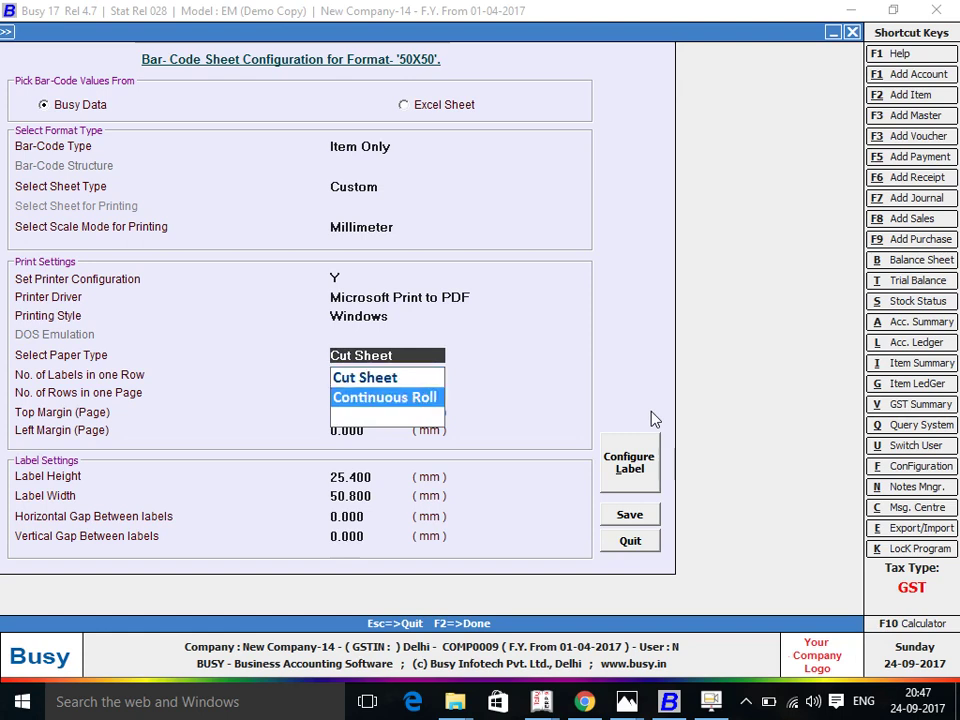
key(Return)
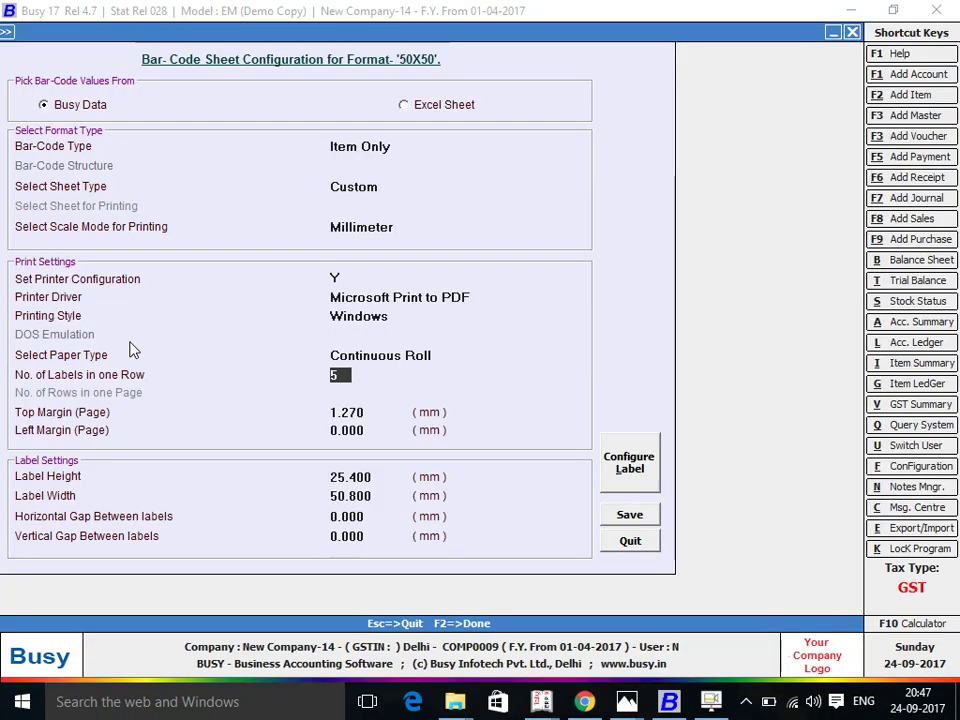
key(alt+Tab)
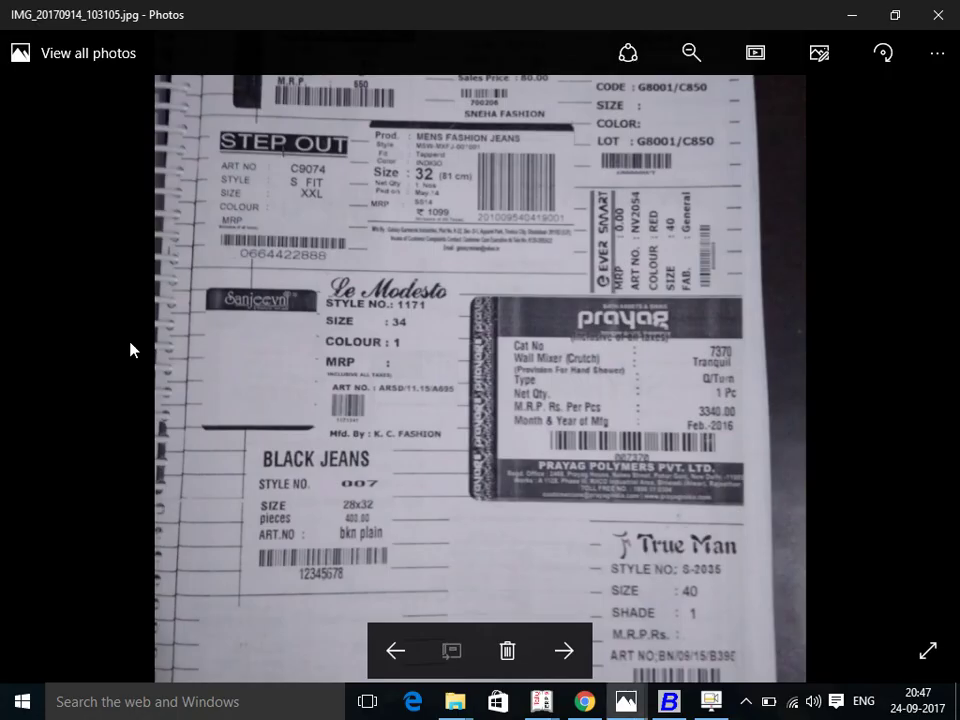
click(405, 652)
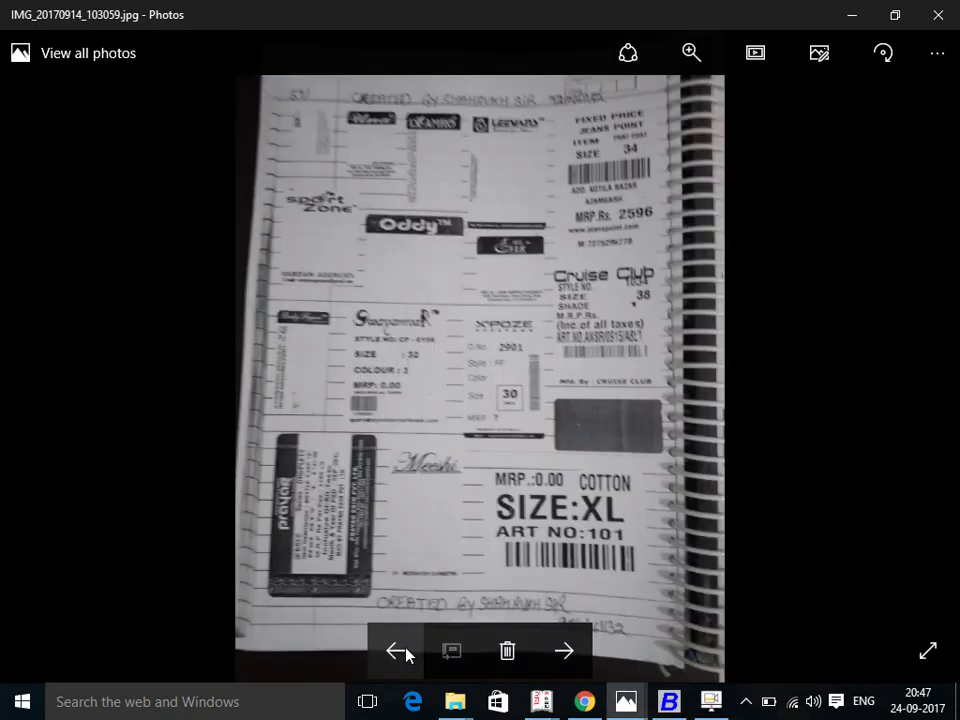
click(396, 651)
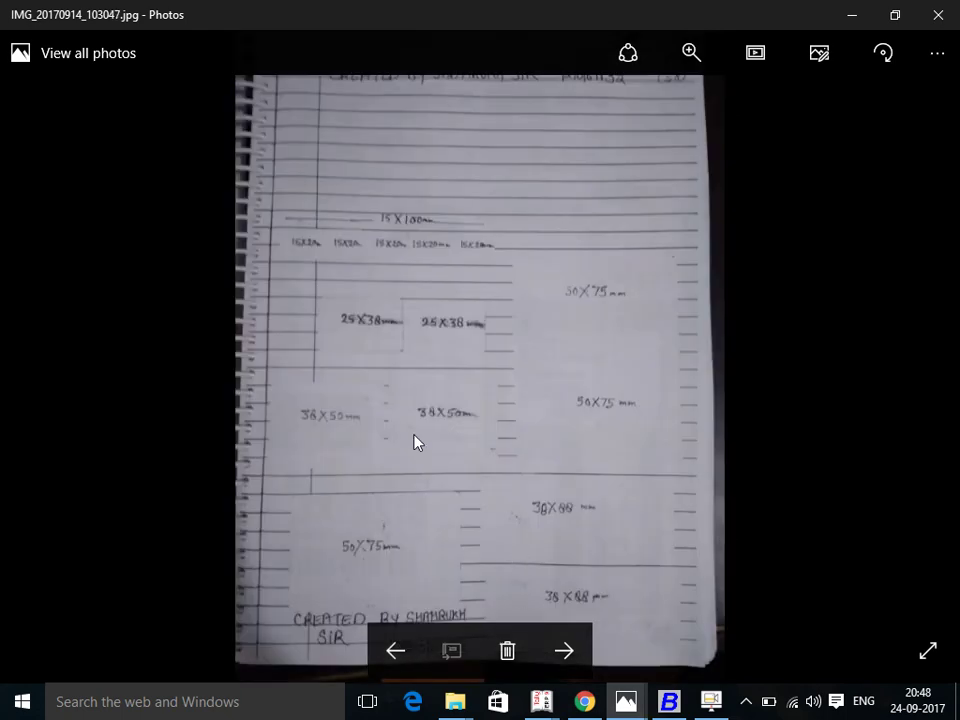
scroll(298, 326, up, 1)
scroll(311, 321, up, 1)
scroll(309, 283, up, 1)
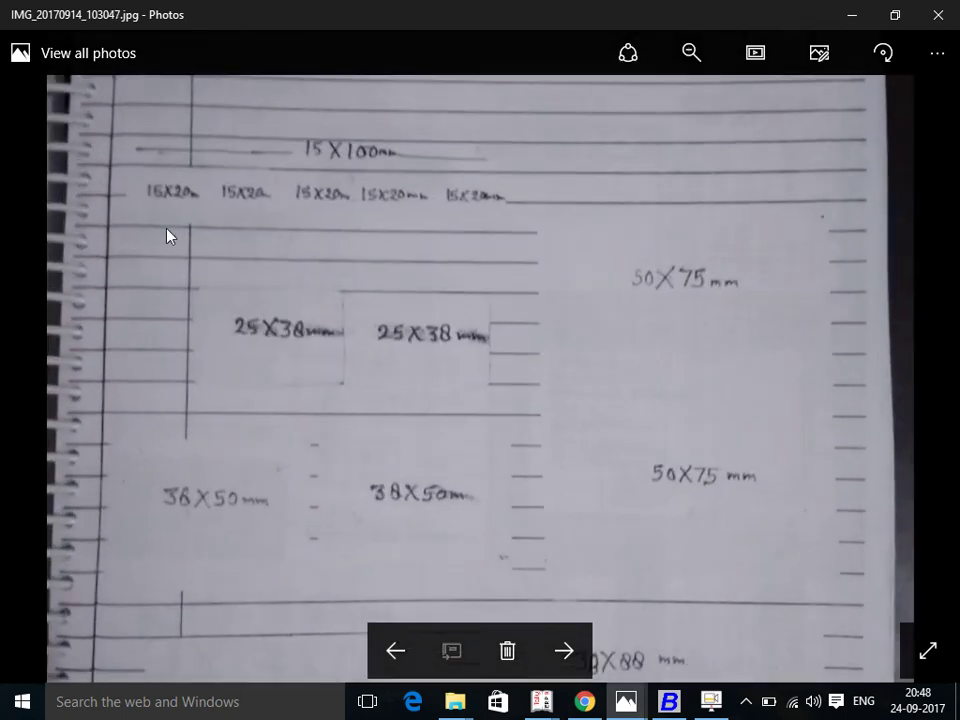
key(alt+Tab)
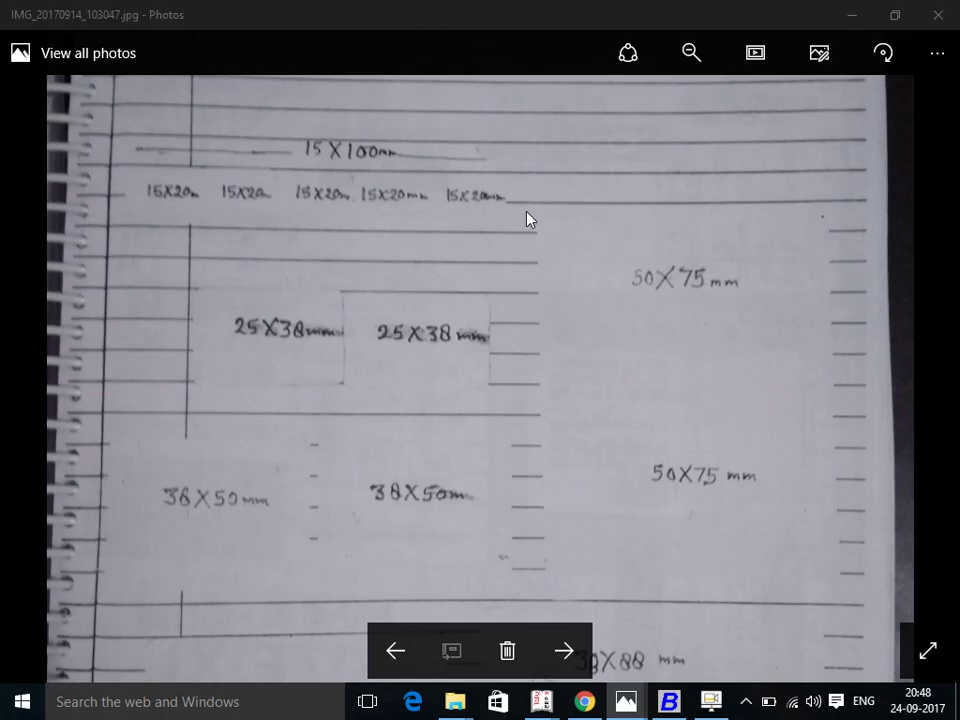
key(alt+Tab)
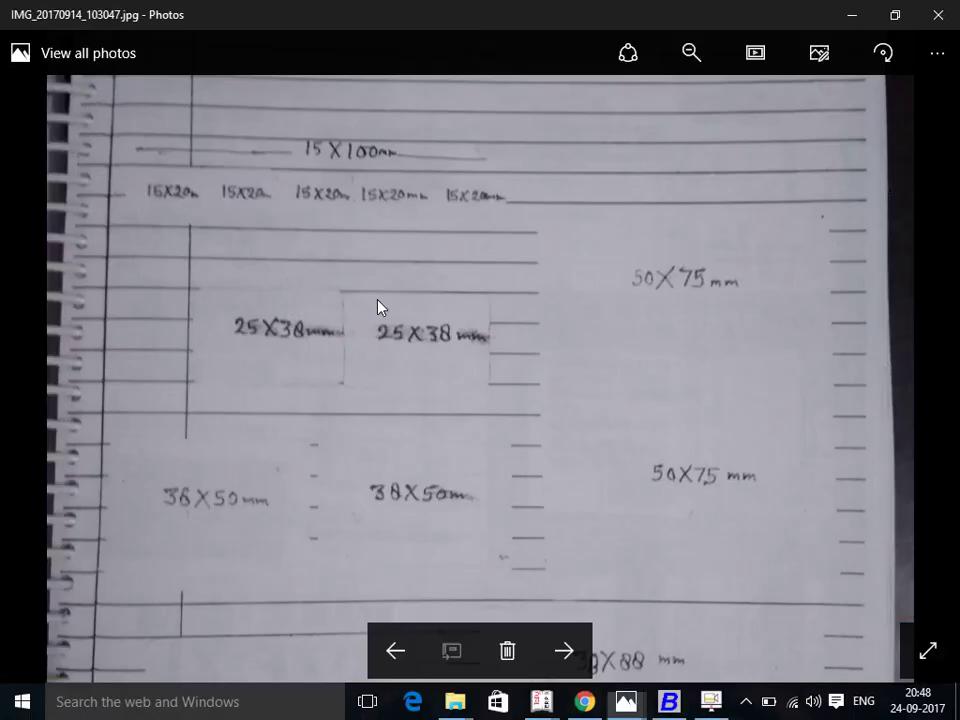
key(alt+Tab)
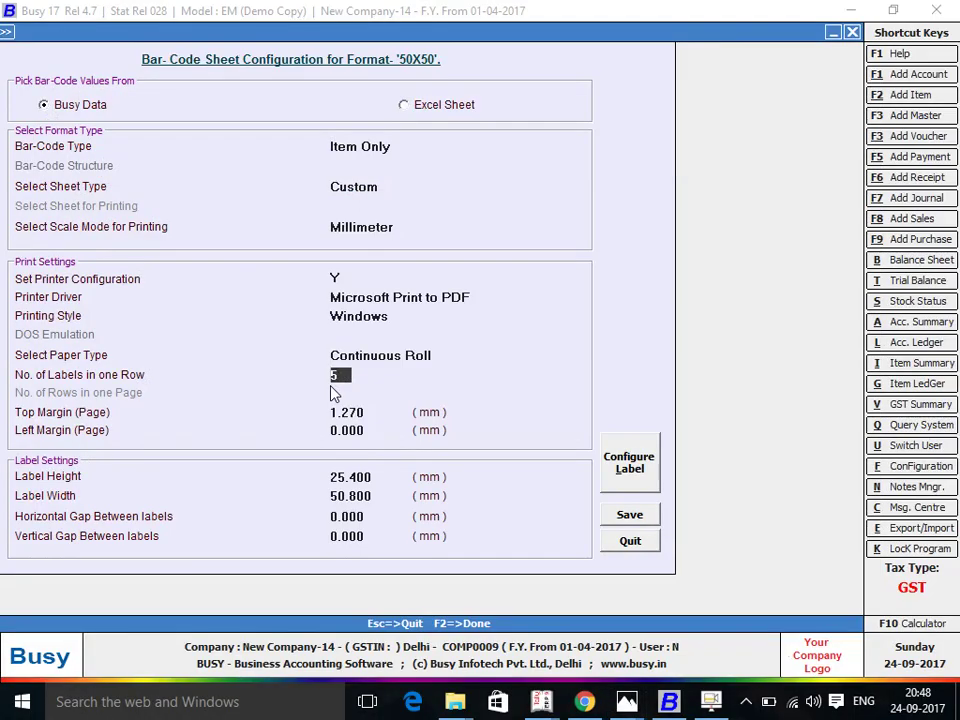
- Set the number of labels in one row to 2
key(Return)
key(Up)
text(1)
text(5)
key(Return)
key(Up)
text(2)
key(Return)
key(Up)
text(1)
key(Return)
key(Up)
text(2)
key(Return)
key(Return)
key(Return)
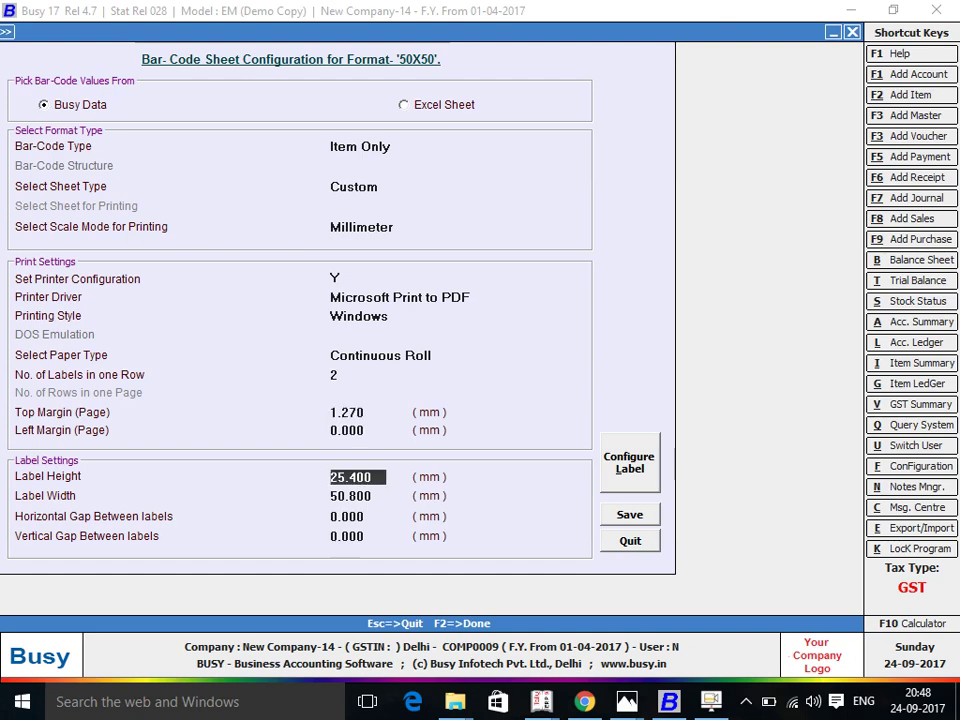
- Set label height to 38 mm with 50 mm width and open the label layout designer
key(alt+Tab)
key(alt+Tab)
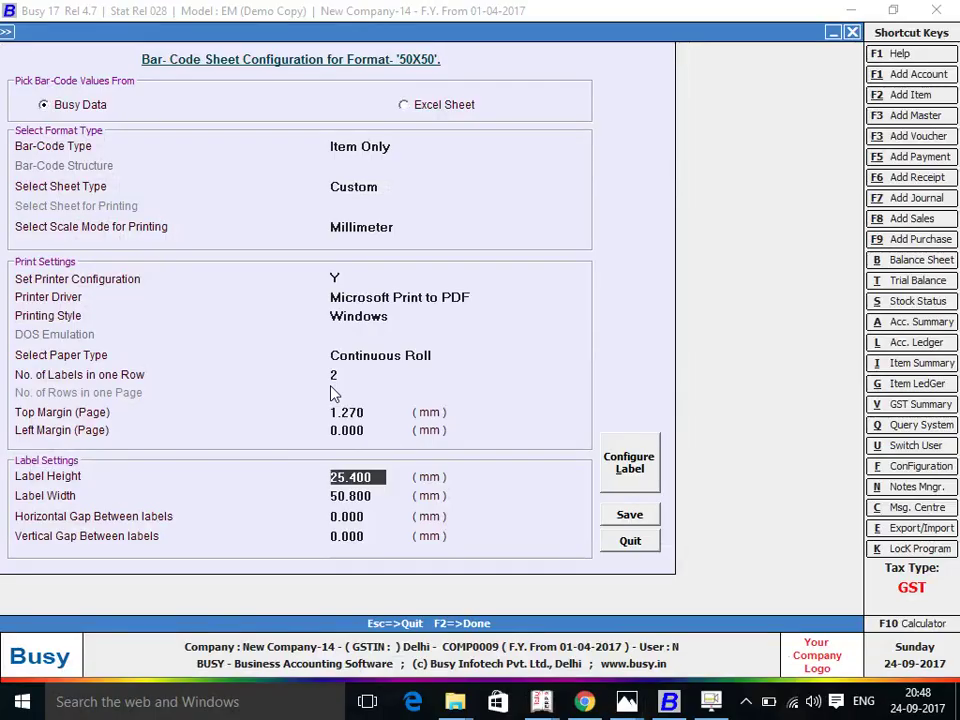
key(alt+Tab)
key(alt+Tab)
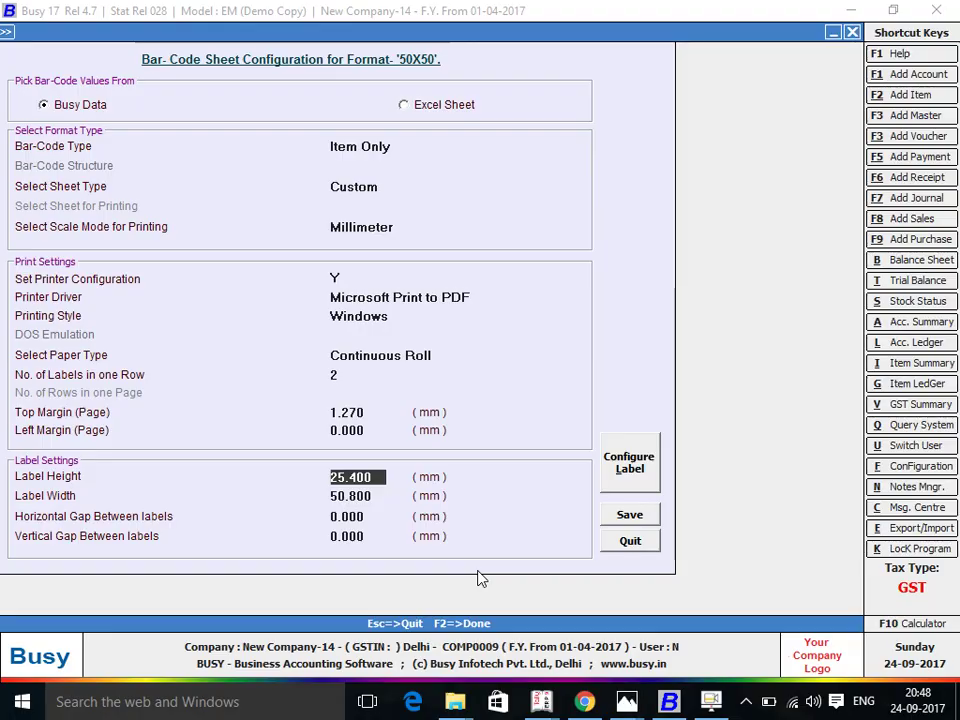
text(38)
key(Return)
key(Return)
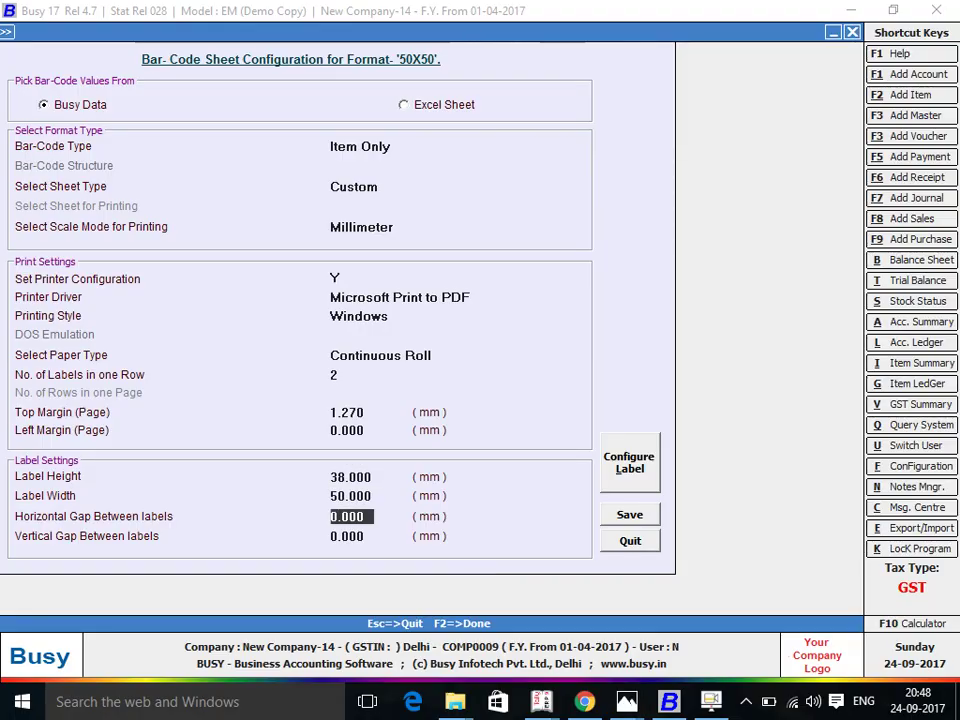
key(Return)
key(Return)
key(Return)
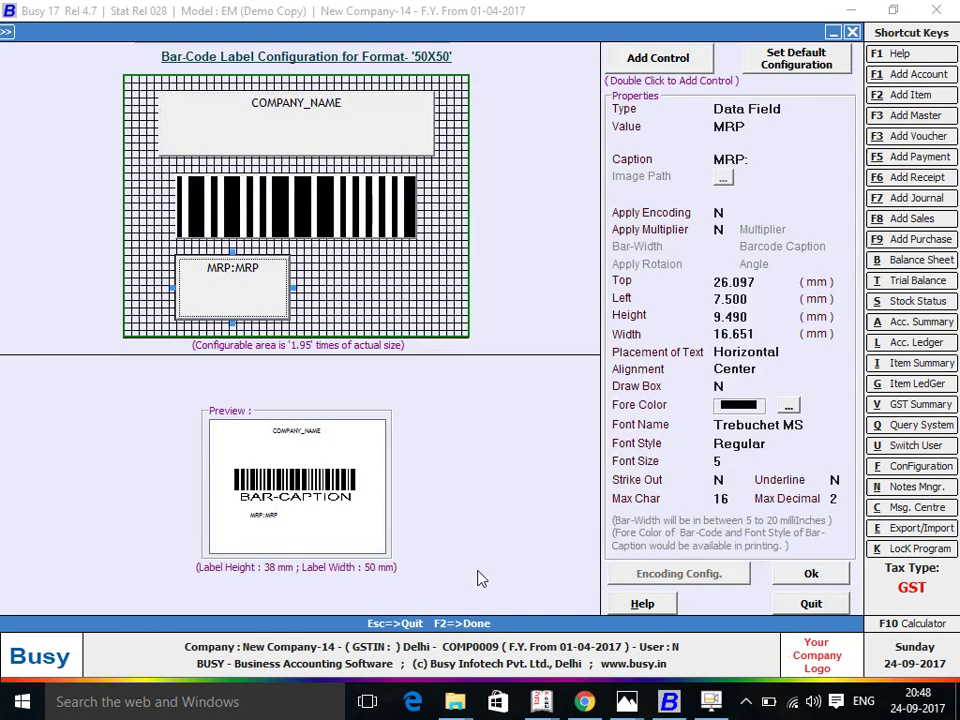
- Leave the designer, try a 15 × 20 mm label size, then quit the designer again
key(Escape)
key(Return)
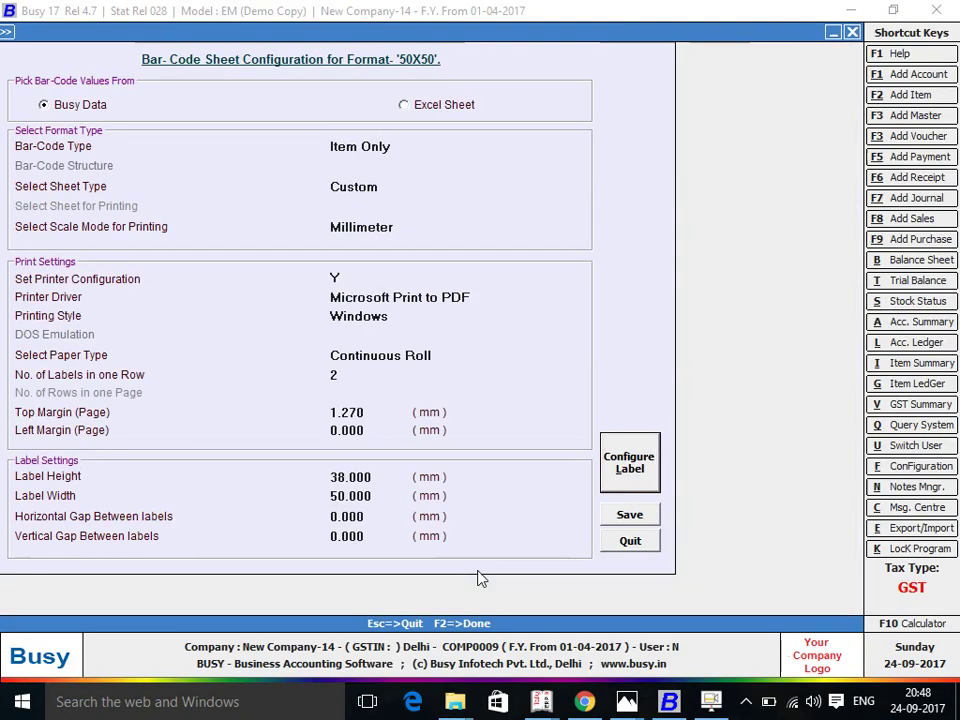
key(alt+Tab)
key(alt+Tab)
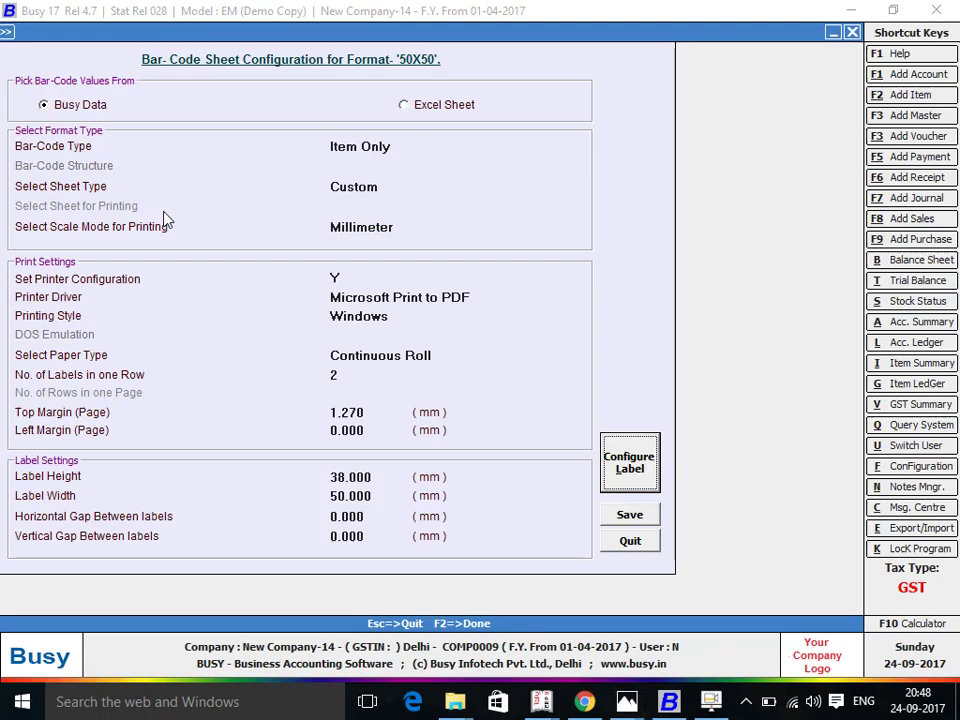
key(Up)
key(Up)
key(Up)
key(Up)
text(15)
key(Return)
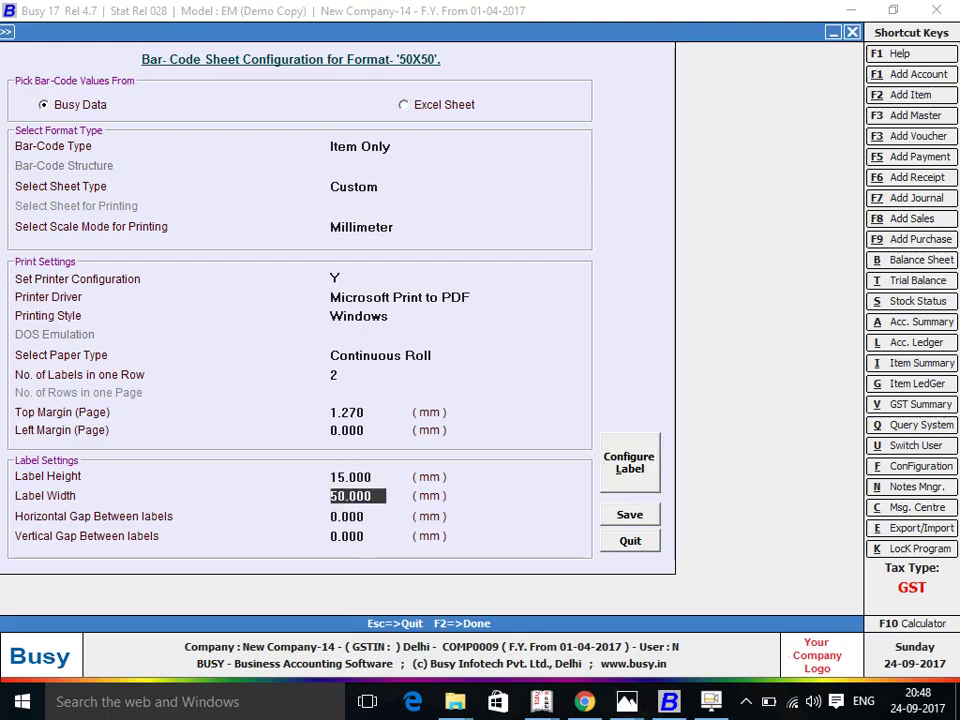
text(20)
key(Return)
key(Return)
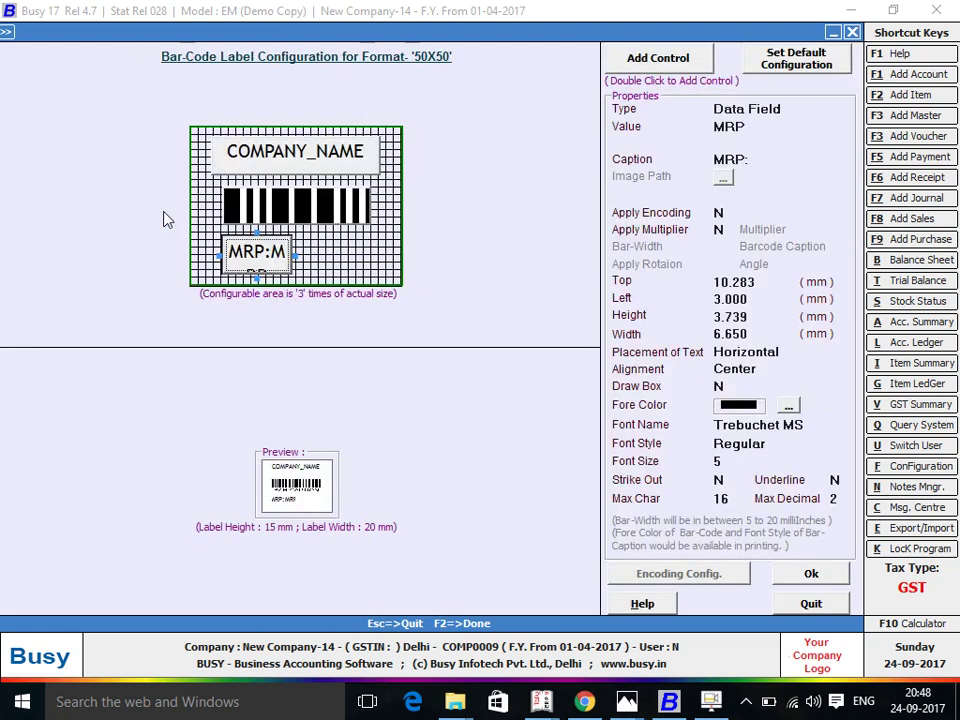
key(Escape)
key(Return)
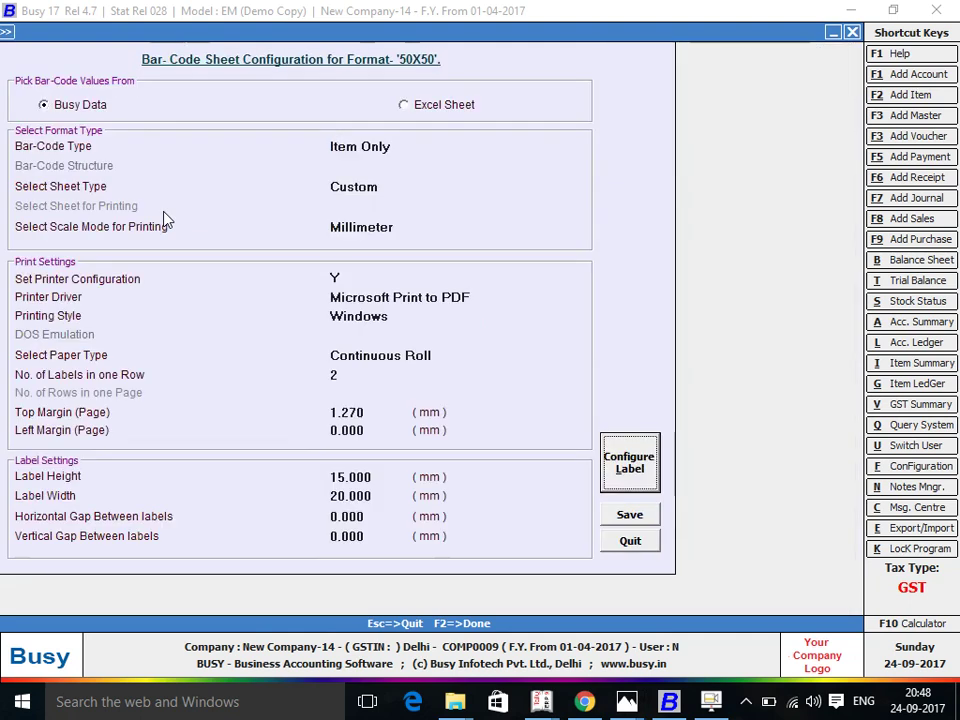
- Set label height and width to 50 mm and delete the existing label fields
key(Up)
key(Up)
text(50)
key(Return)
text(5)
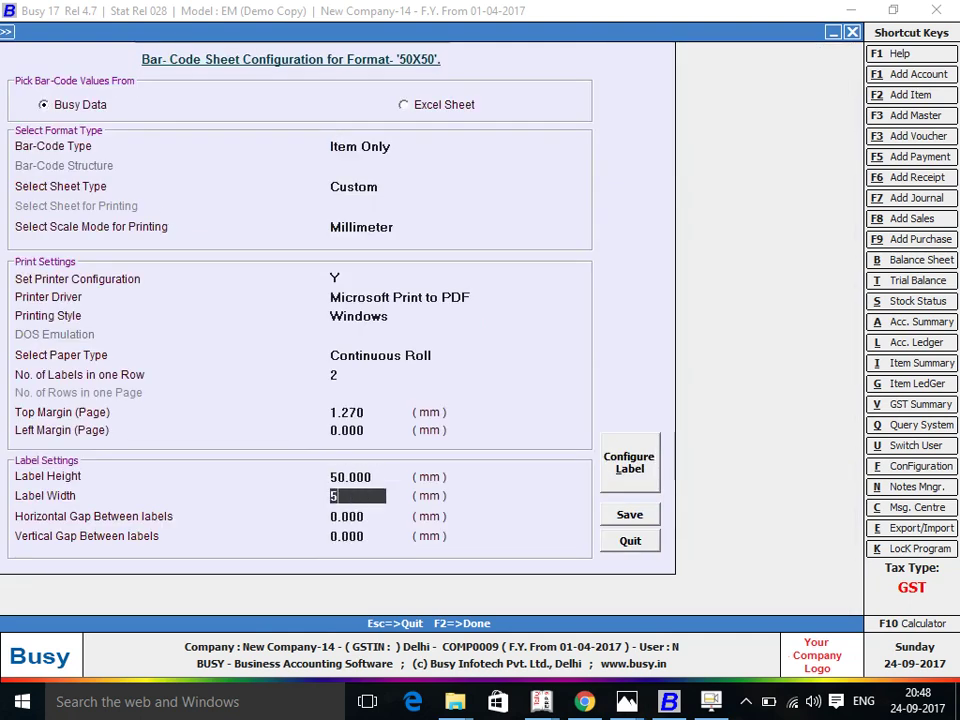
text(0)
key(Return)
key(Return)
key(Return)
key(Return)
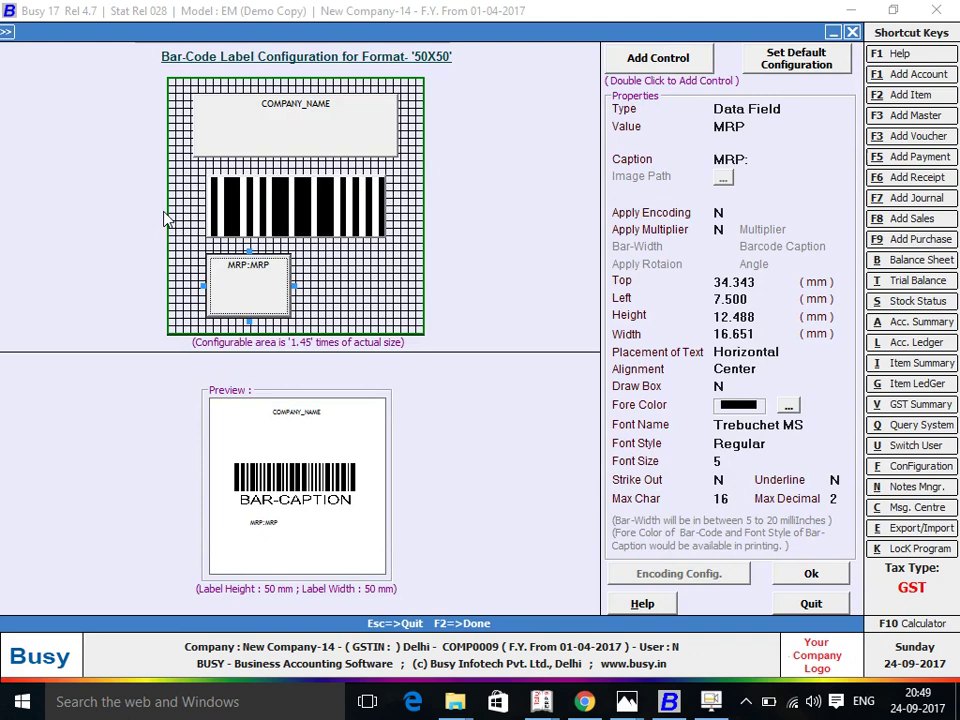
key(Delete)
key(Delete)
key(Delete)
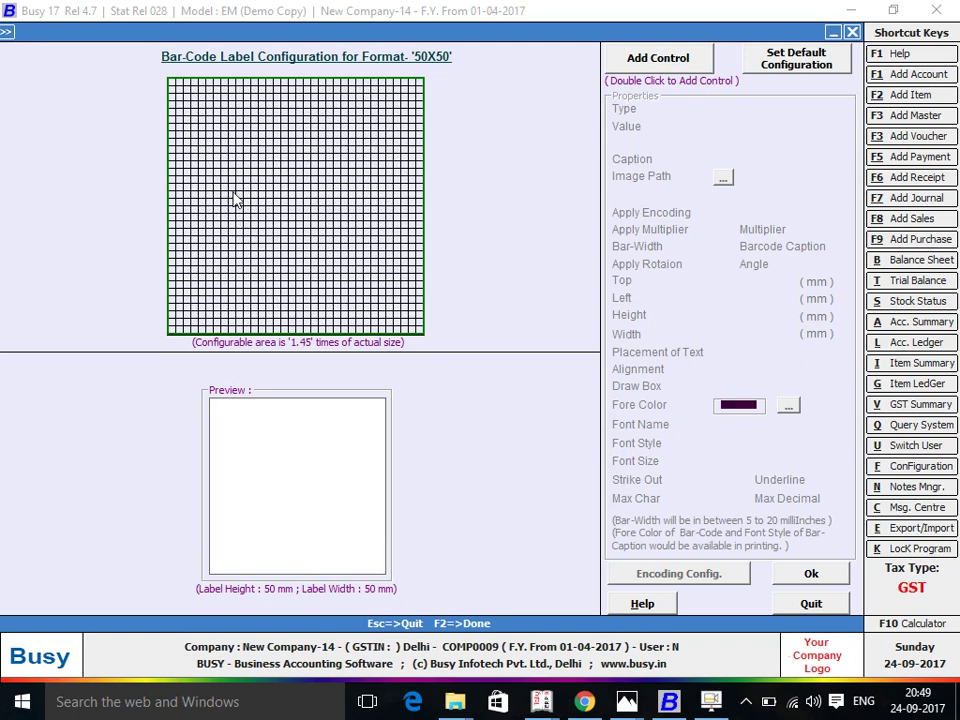
- Load the default label configuration and delete its MRP and barcode fields
click(820, 70)
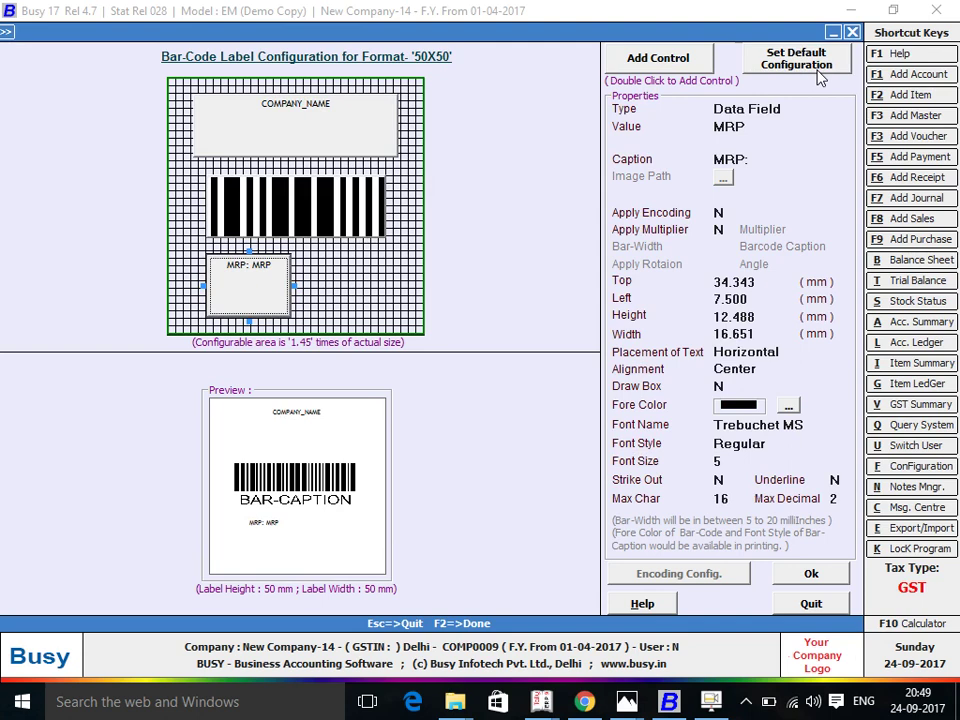
key(Delete)
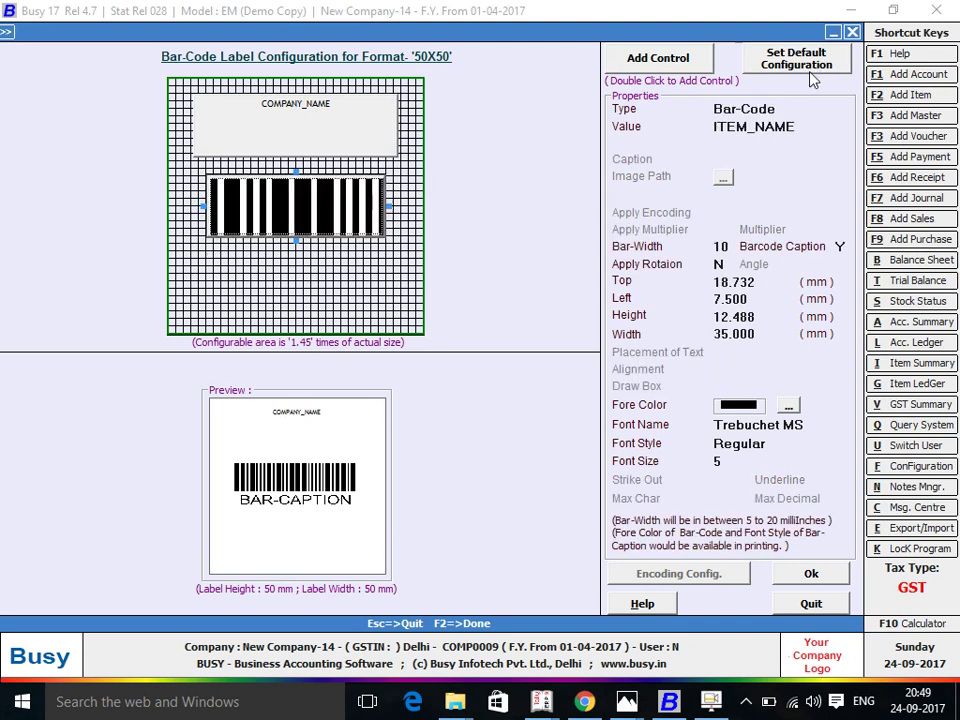
key(Delete)
key(Delete)
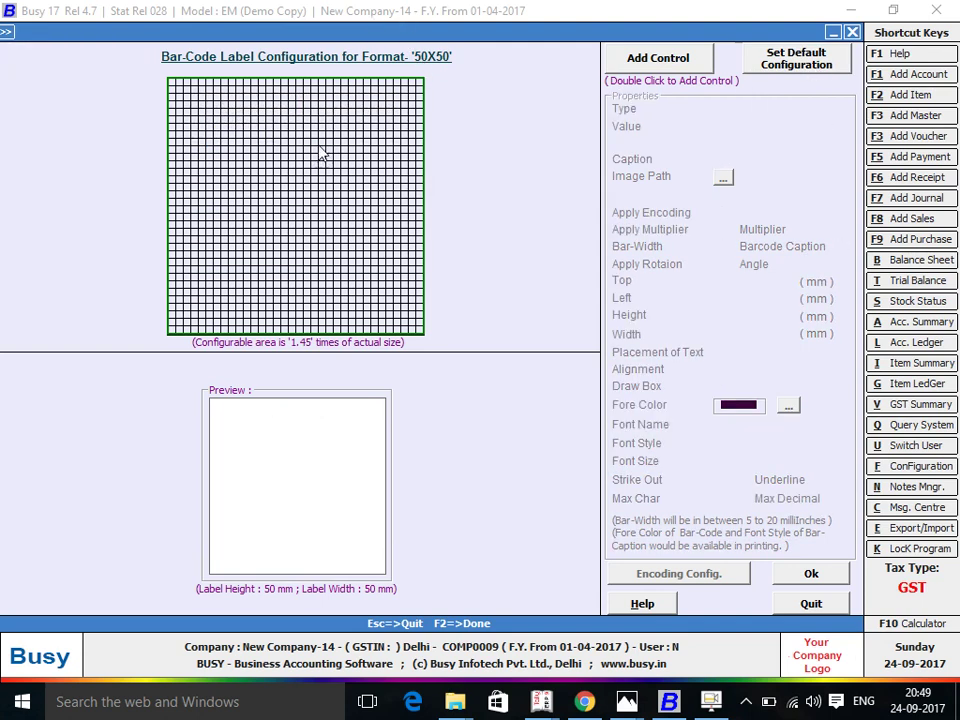
- Add a plain-text element stretched across the label top reading BLACK JEANS
click(677, 62)
double_click(677, 62)
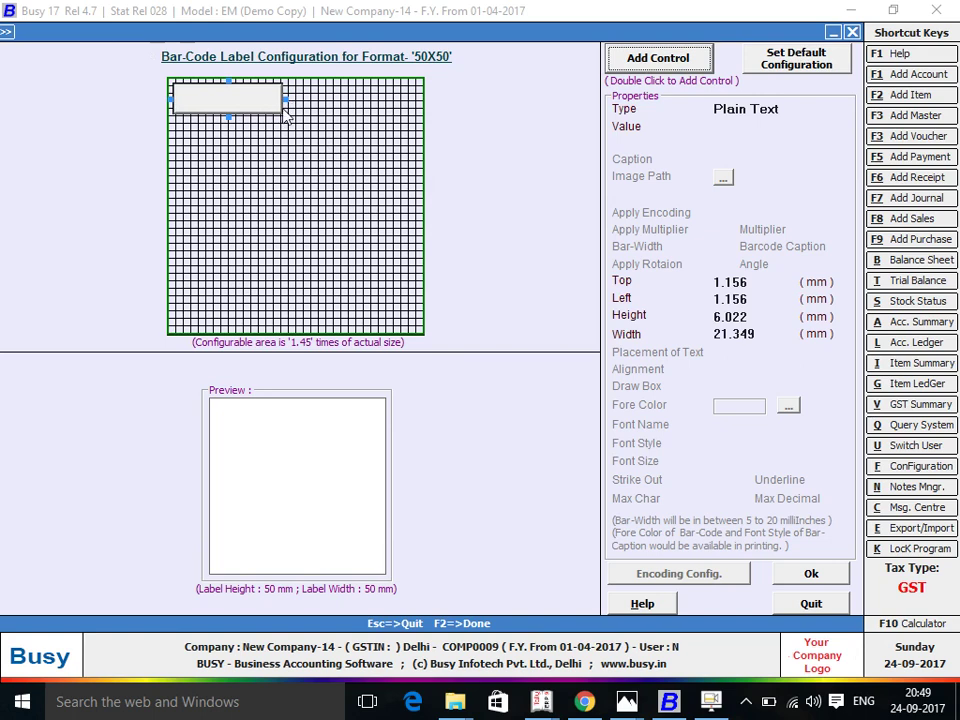
drag(285, 100, 410, 103)
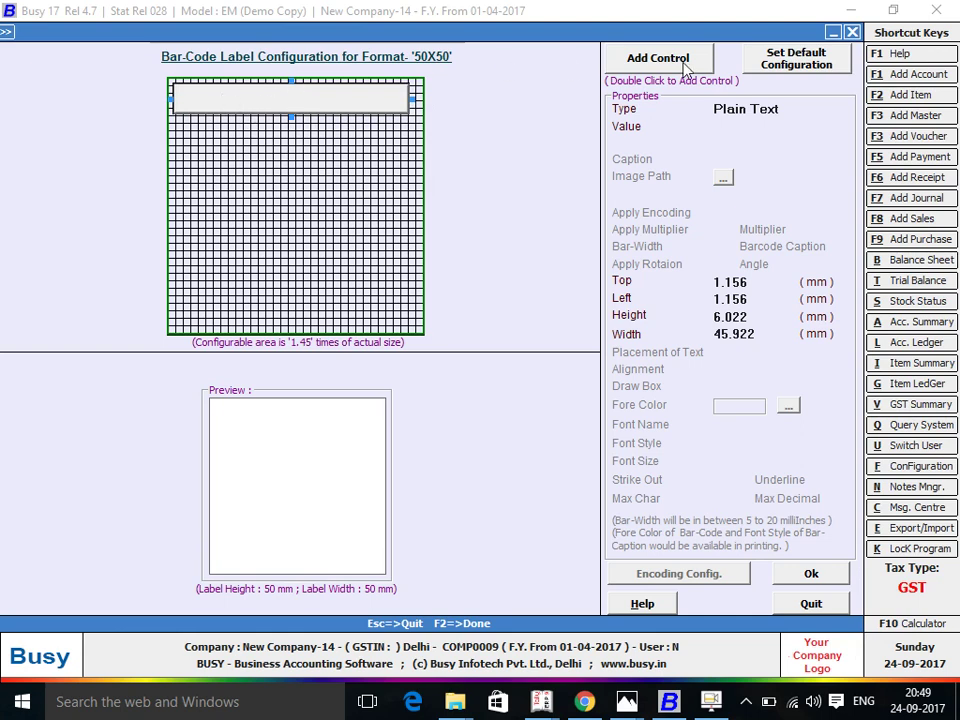
click(793, 122)
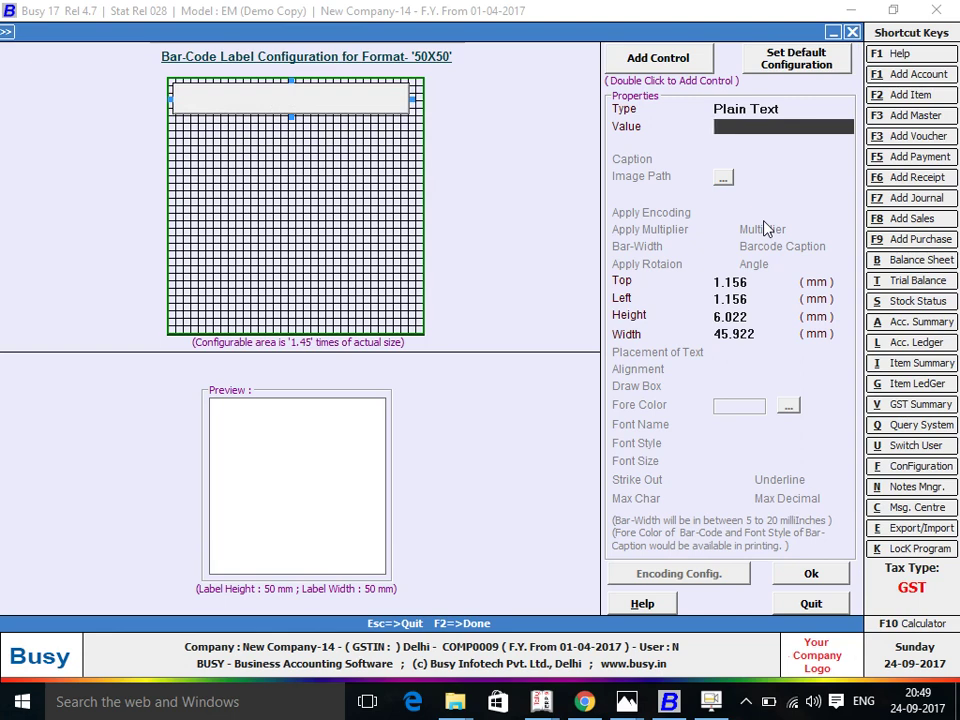
text(BLACK)
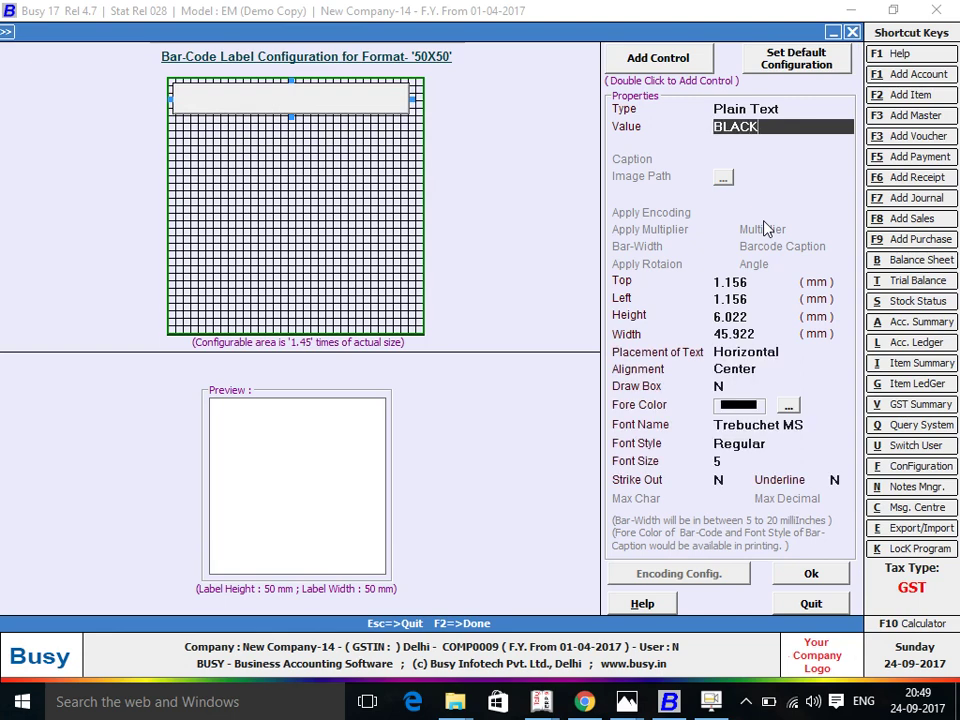
text( JEANS)
key(Return)
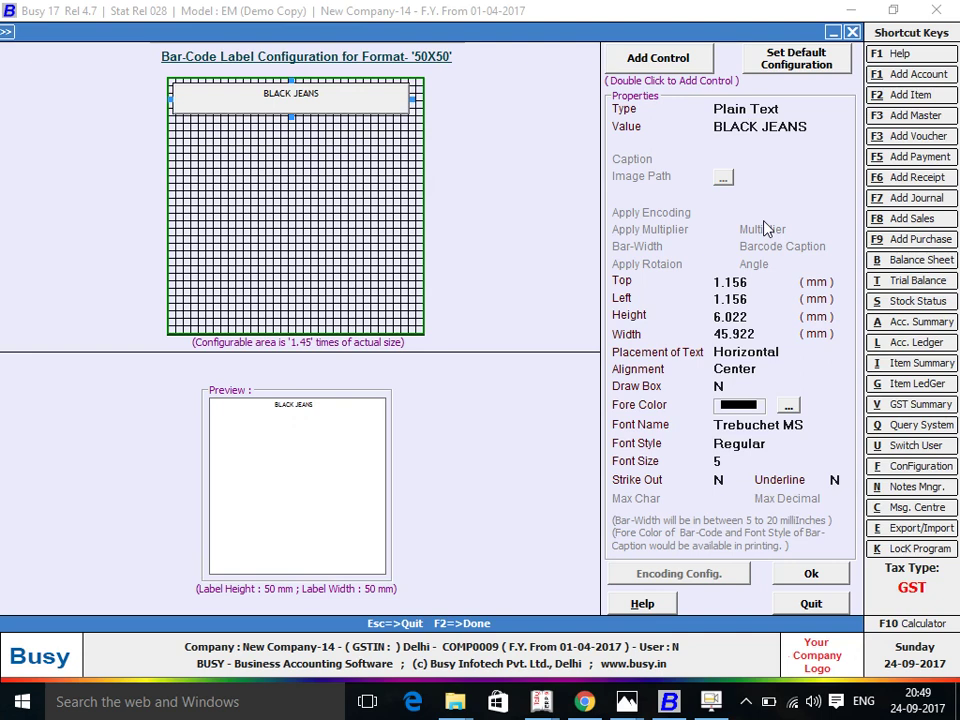
key(Return)
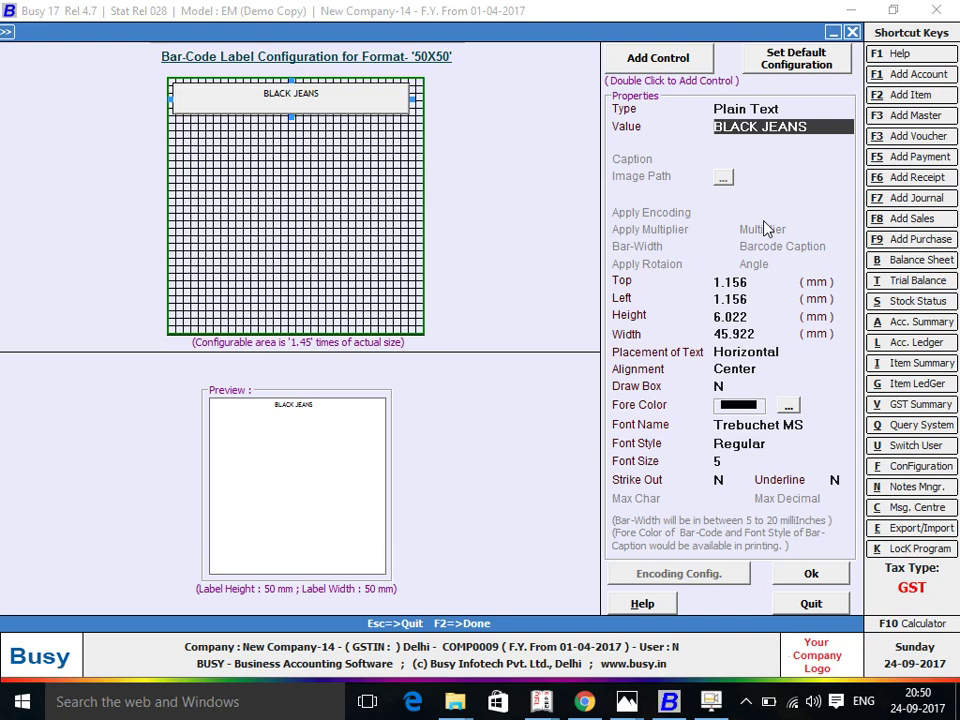
- Make the top element a Data Field whose value is ITEM_NAME
key(Up)
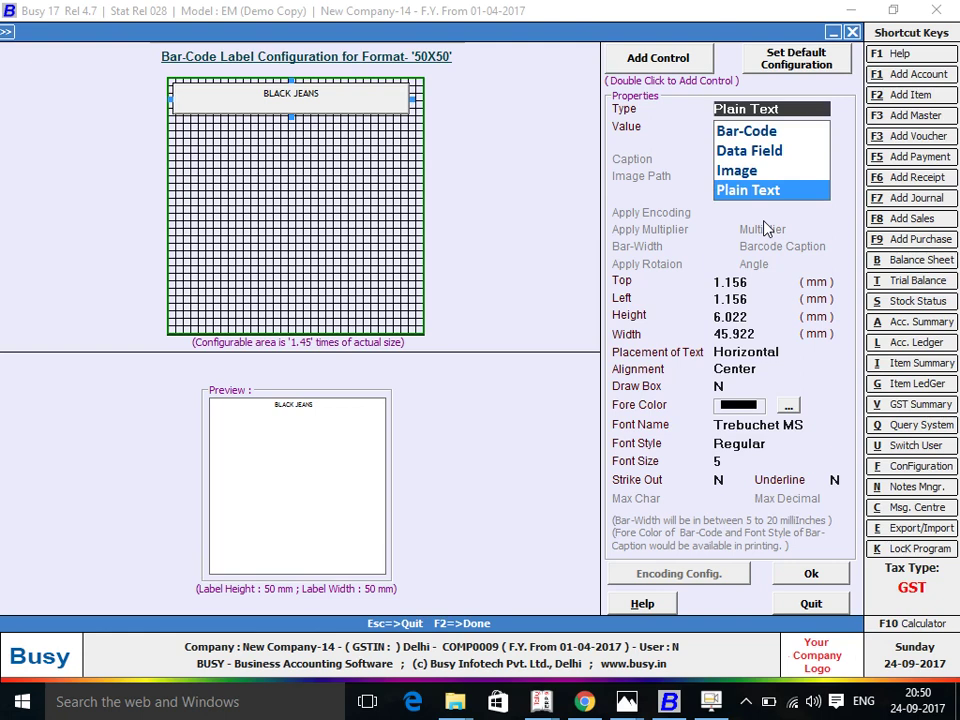
key(Up)
key(Up)
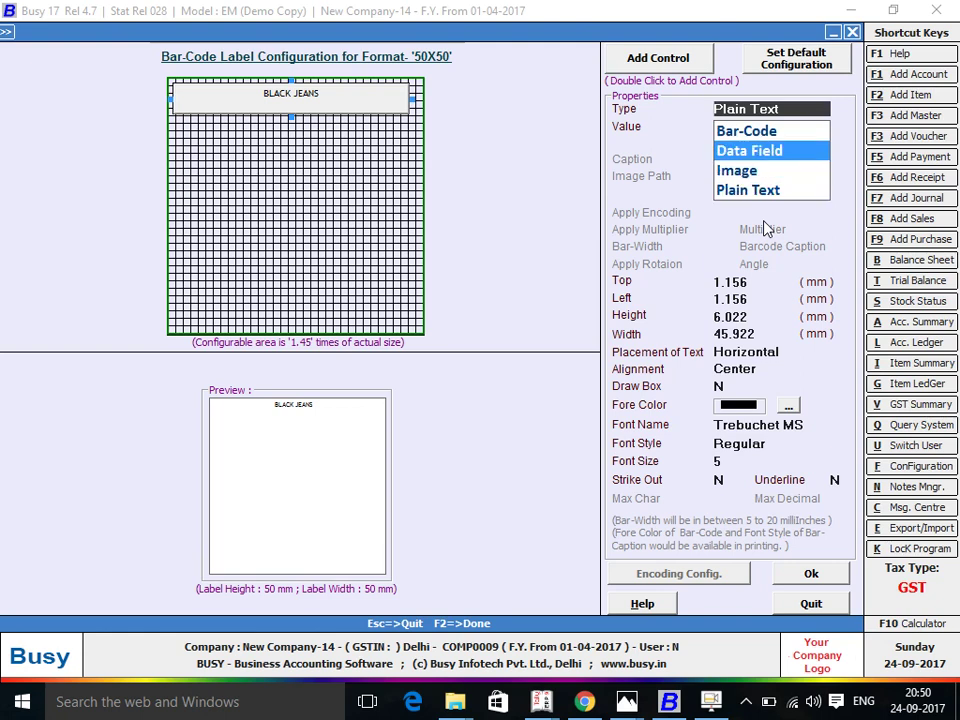
key(Return)
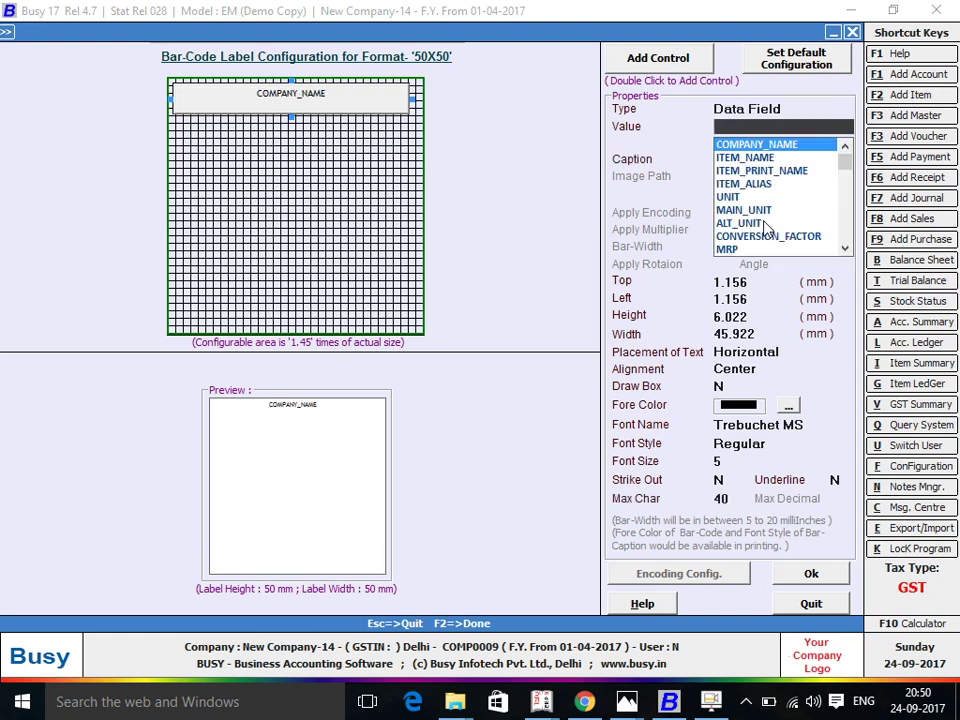
key(Down)
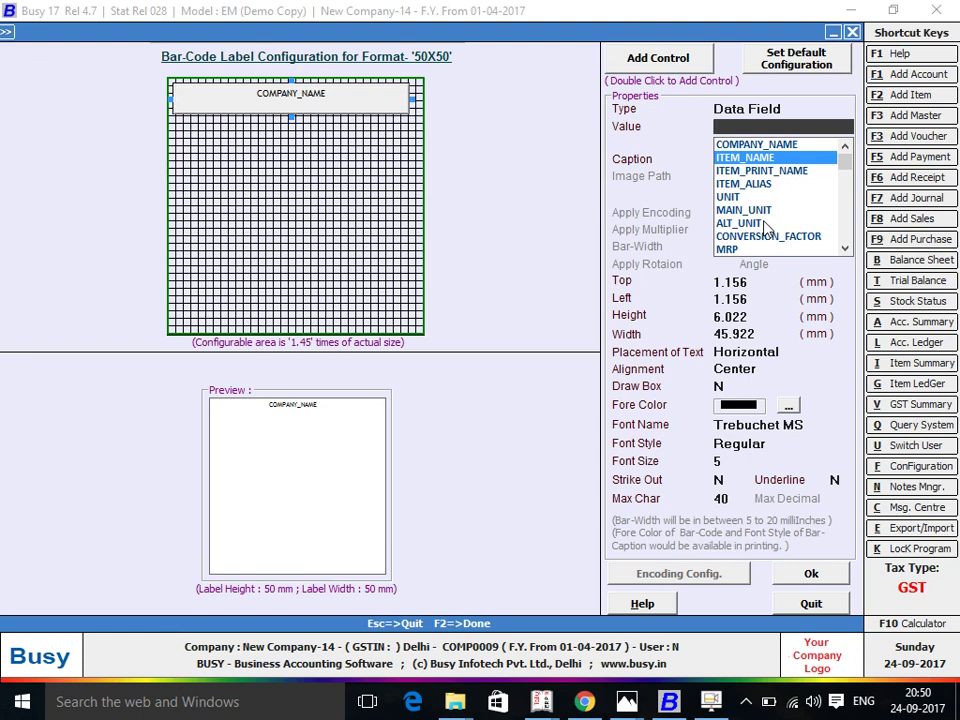
key(Return)
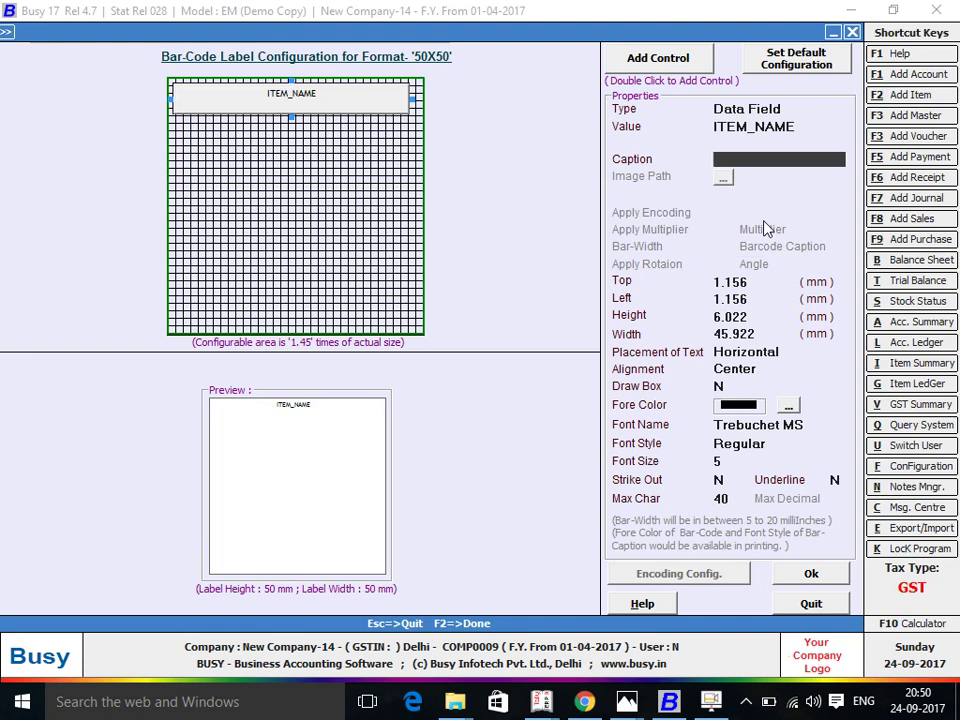
- Set the ITEM_NAME field's placement to Horizontal and its alignment to Center
click(777, 424)
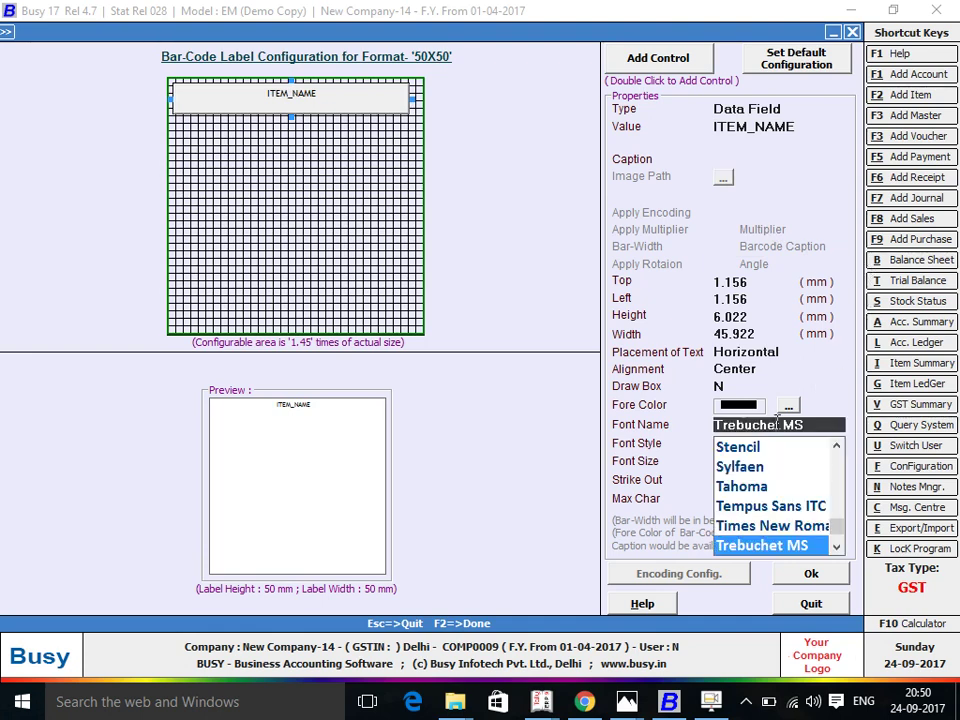
click(722, 158)
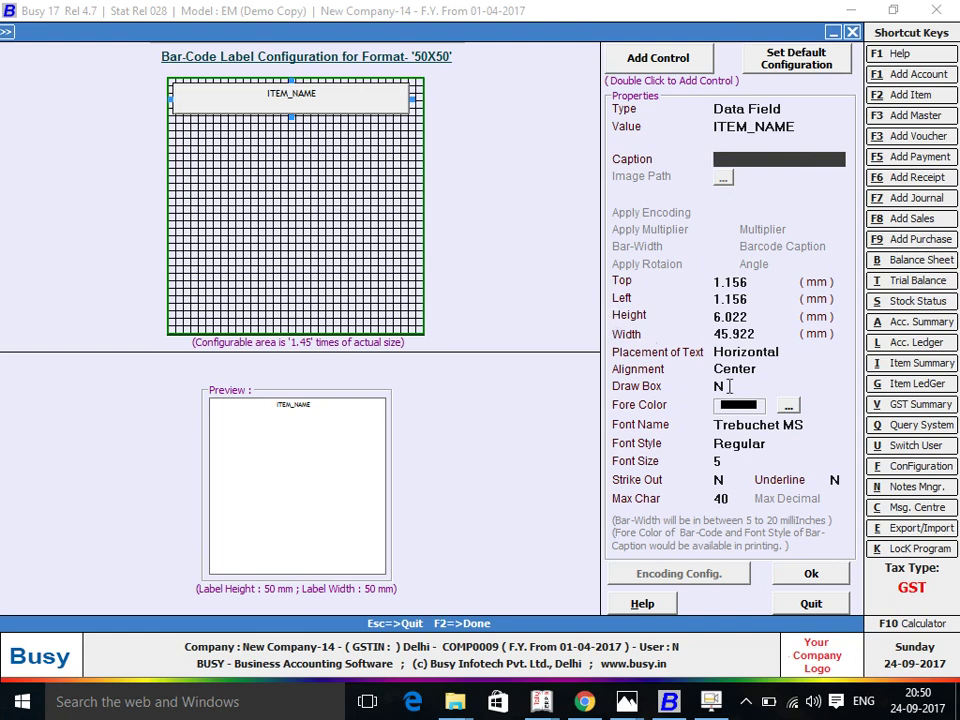
click(787, 354)
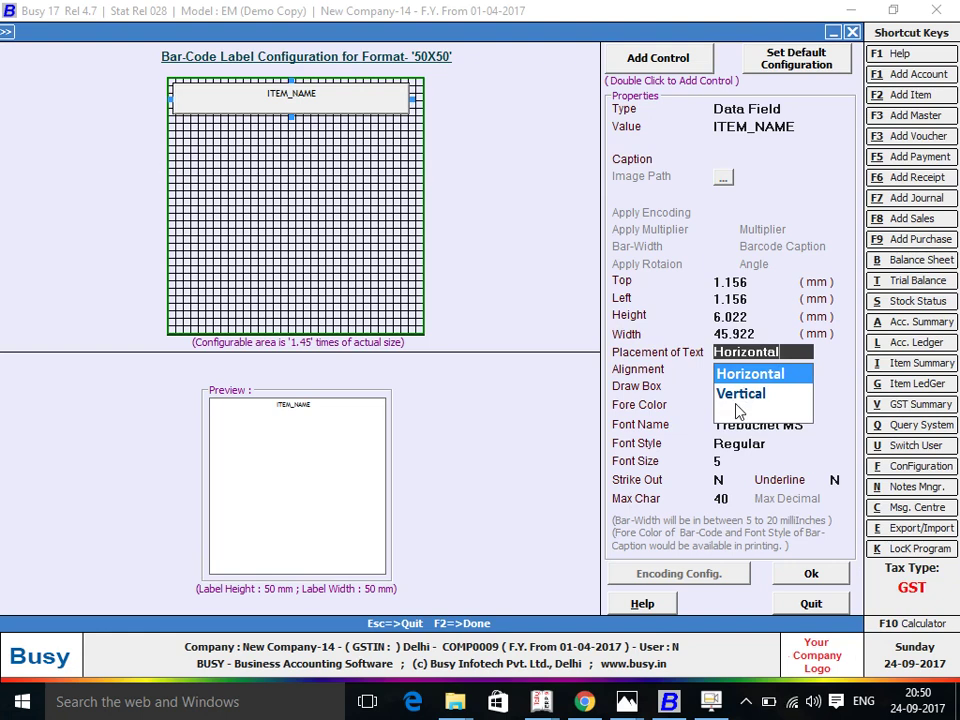
click(735, 400)
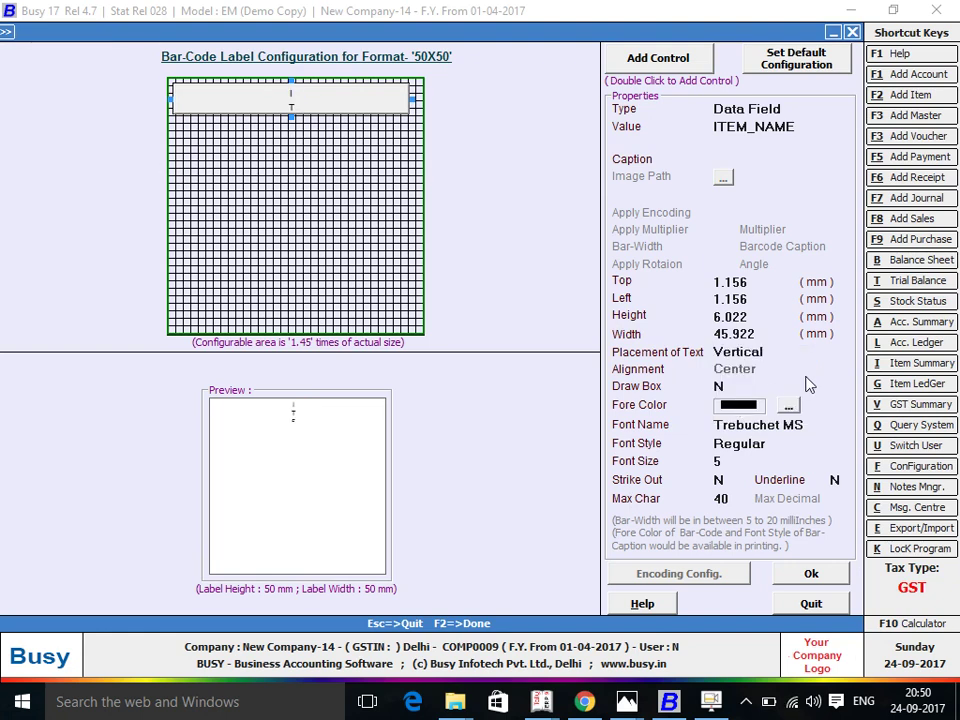
click(765, 352)
click(766, 371)
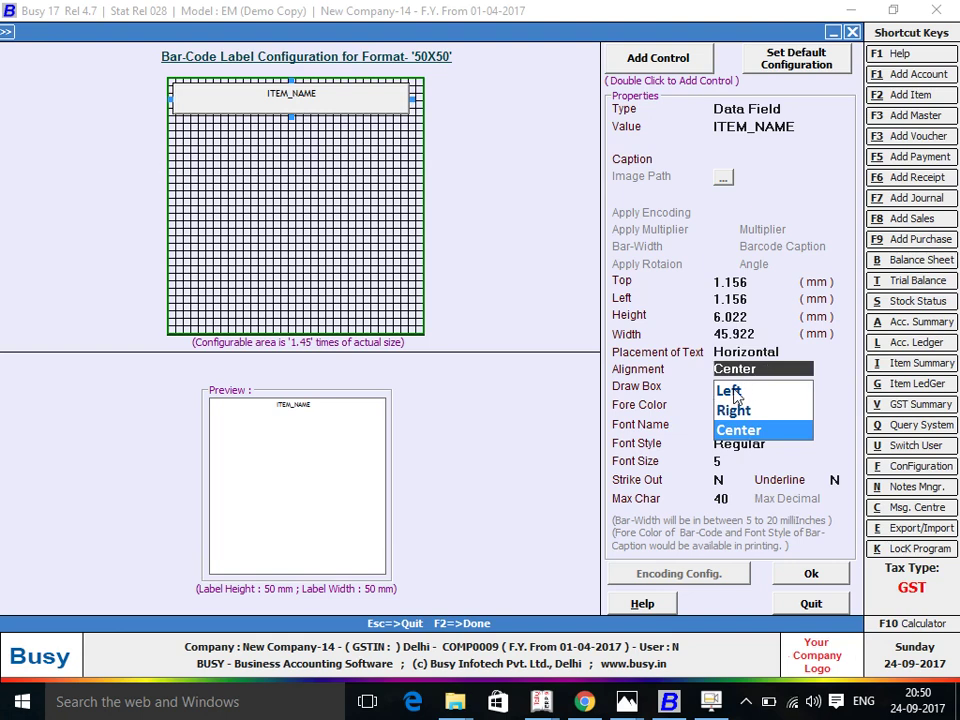
click(730, 391)
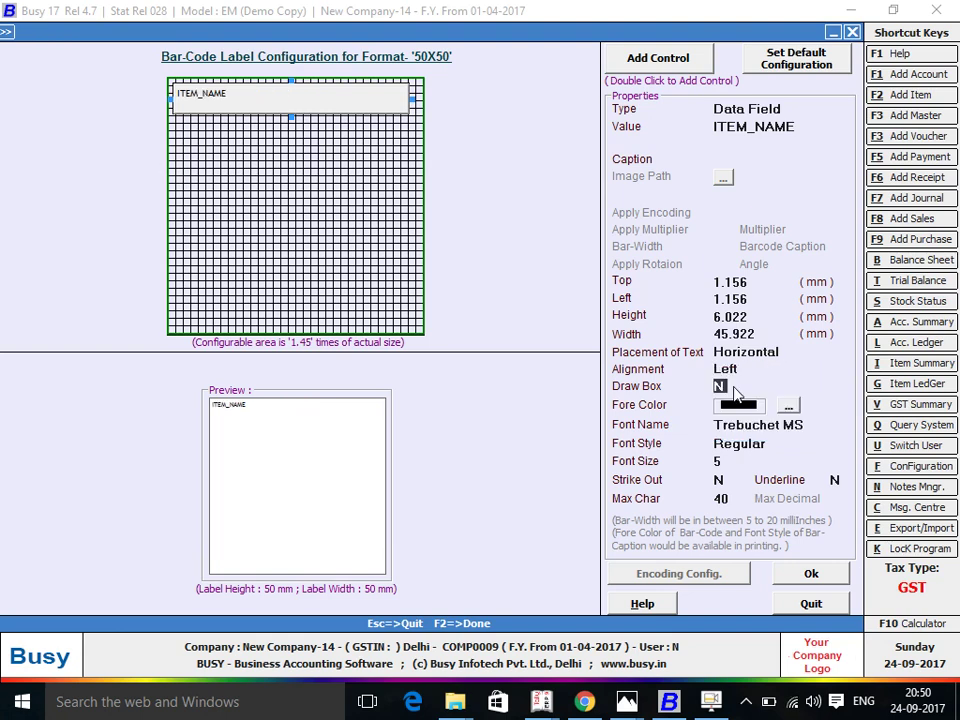
click(735, 369)
click(745, 409)
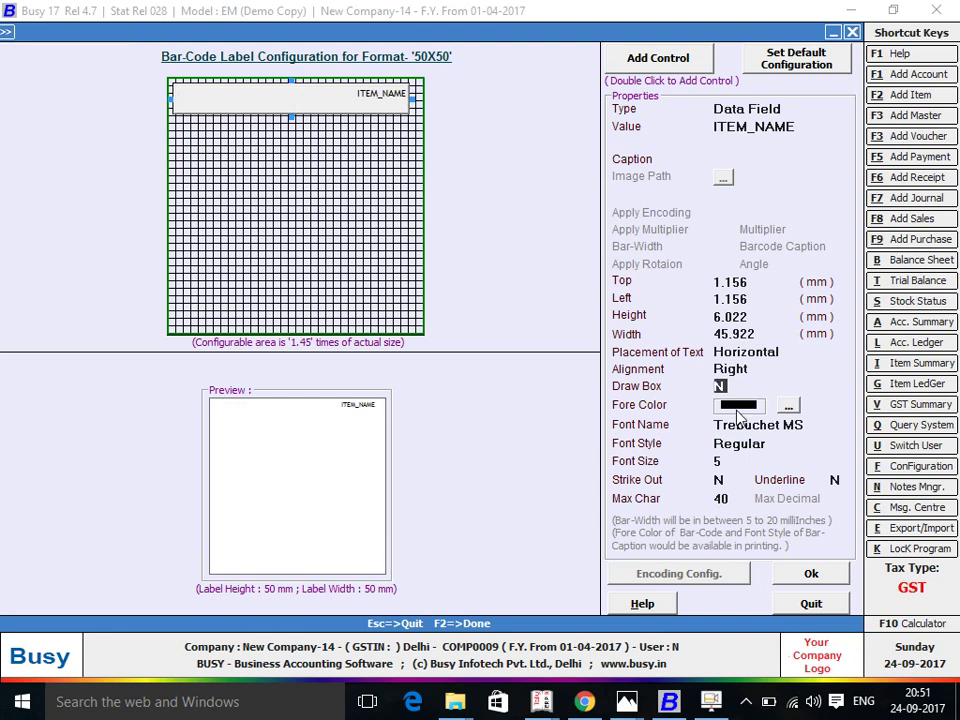
click(754, 371)
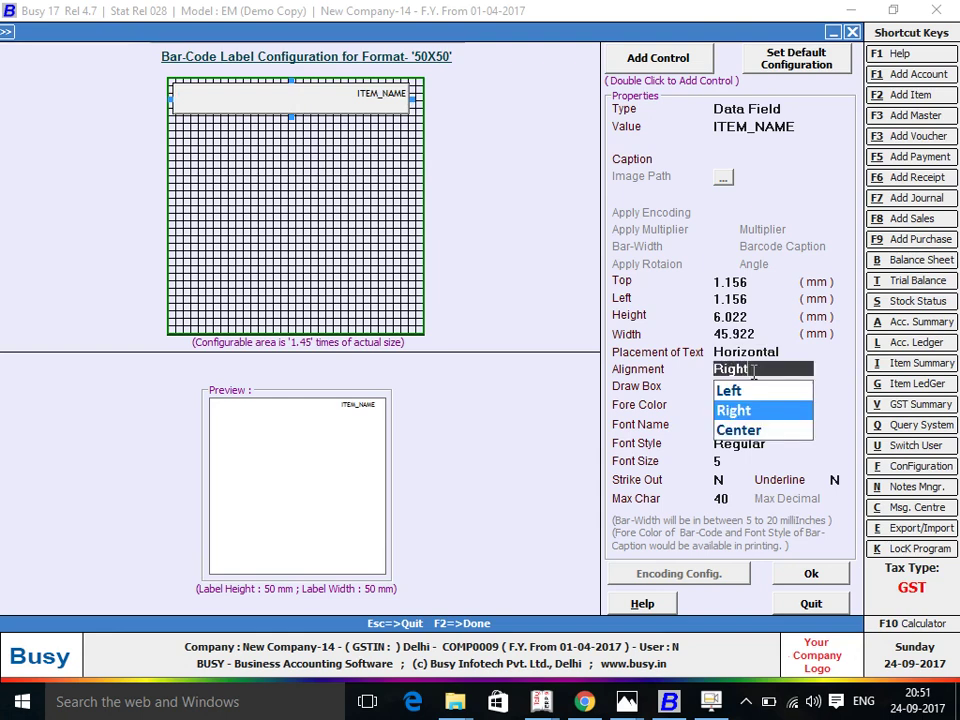
click(738, 430)
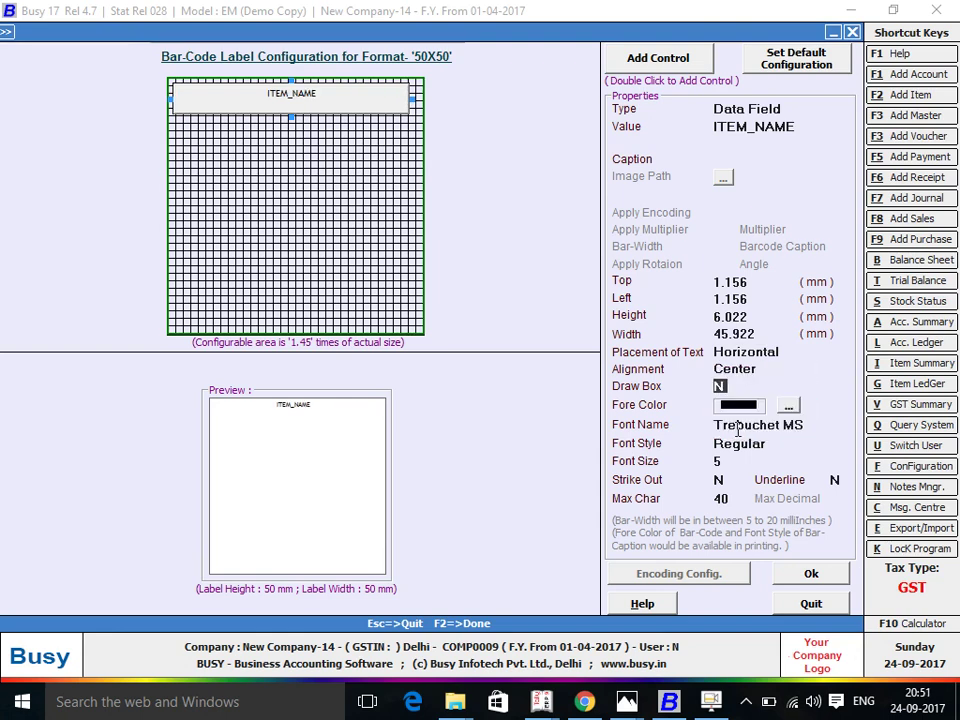
- Set the ITEM_NAME font to Tahoma, Bold, size 10
click(738, 425)
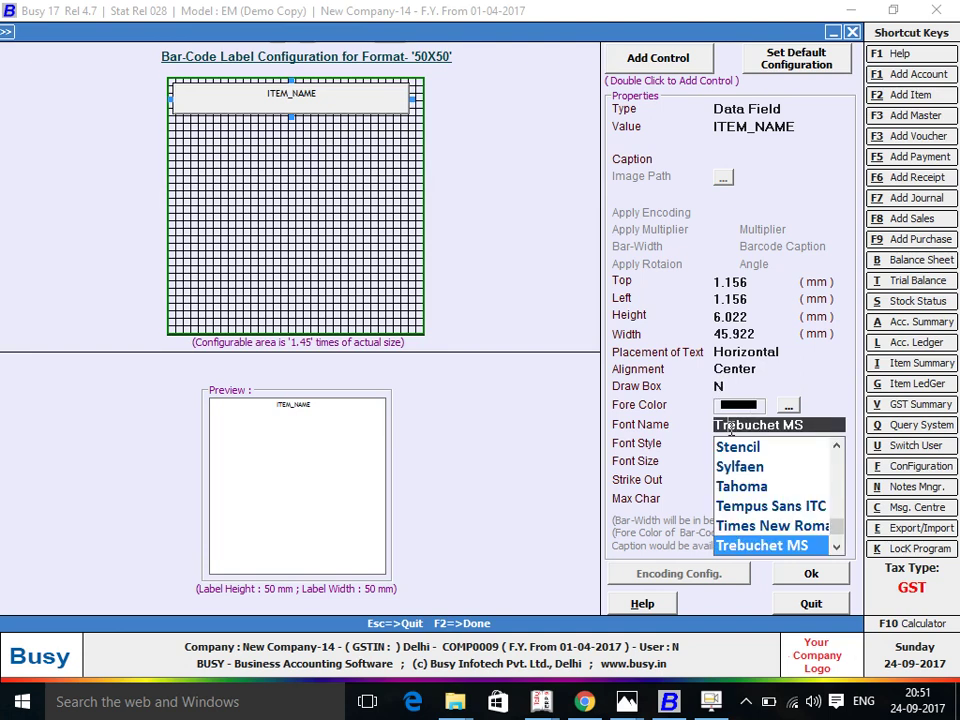
click(732, 488)
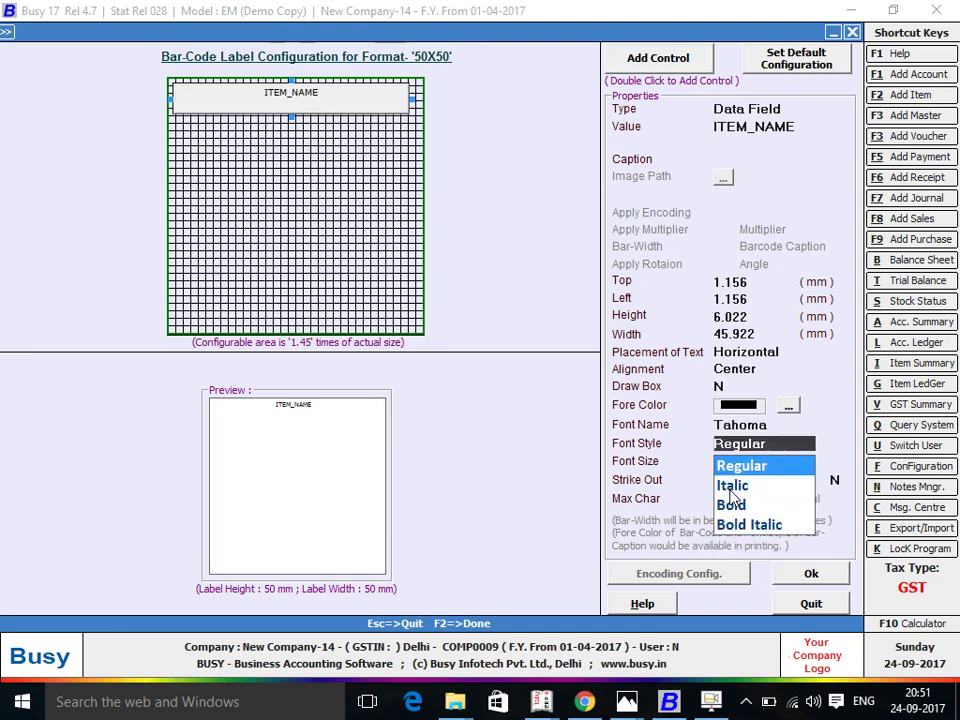
click(730, 503)
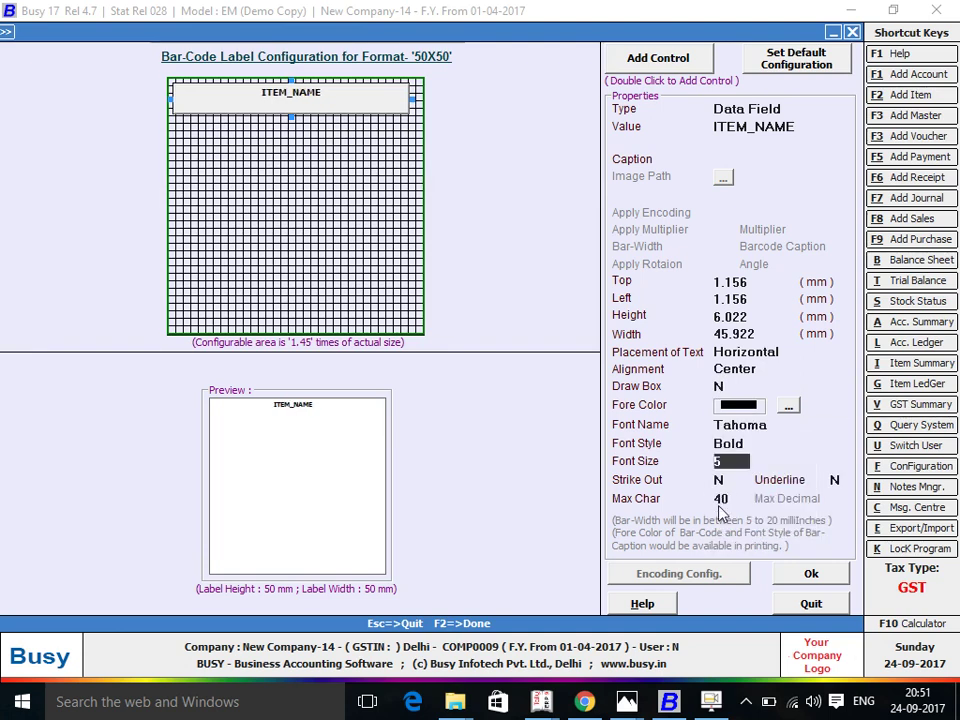
text(8)
key(Return)
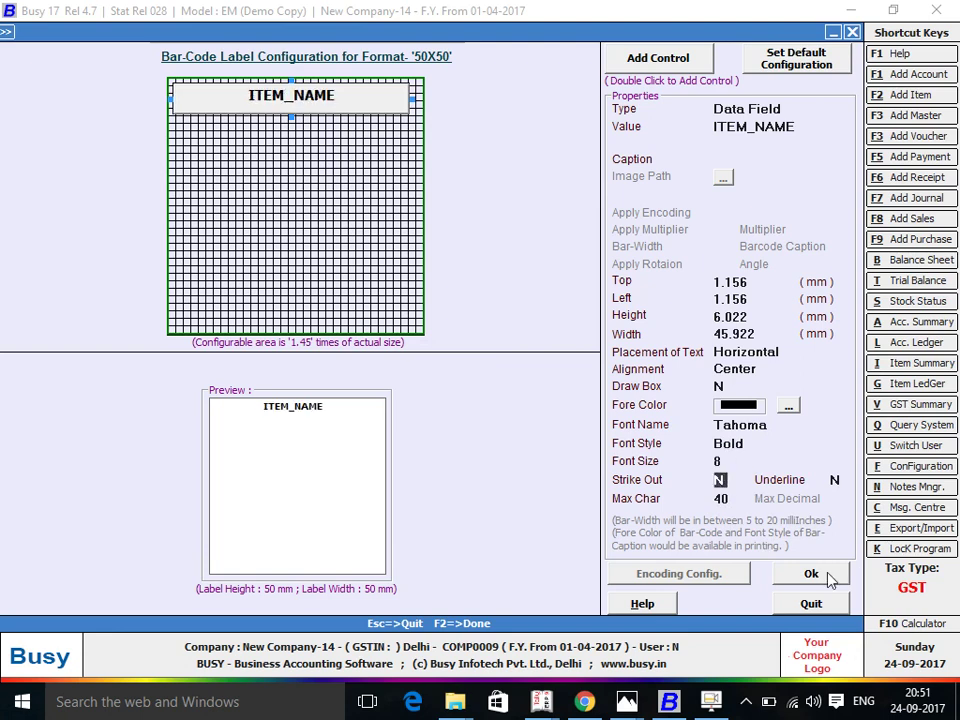
key(Up)
text(1)
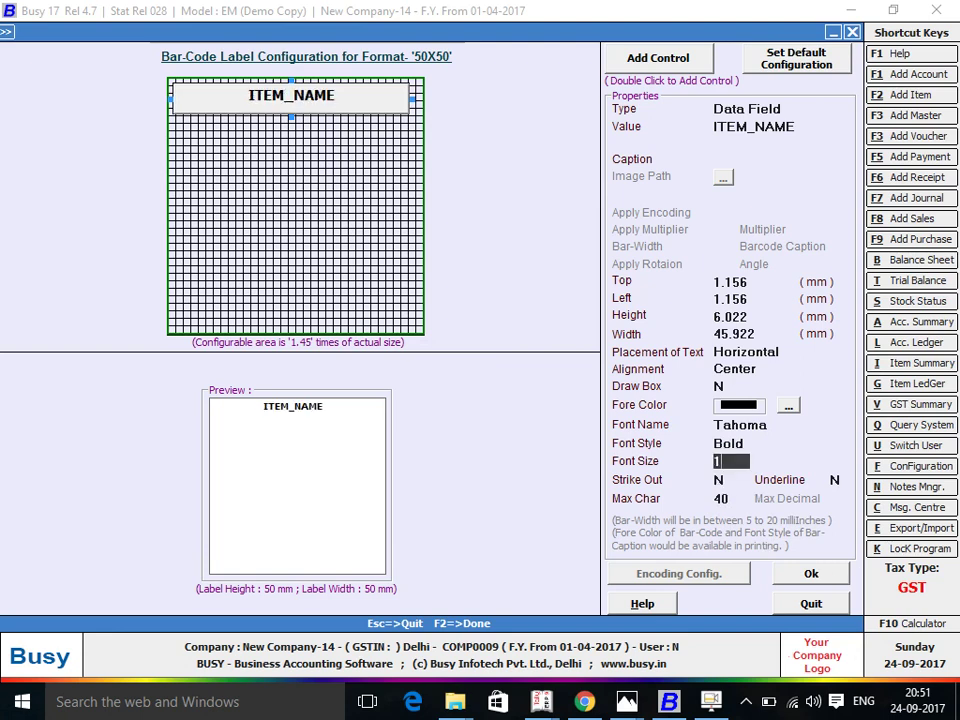
key(Return)
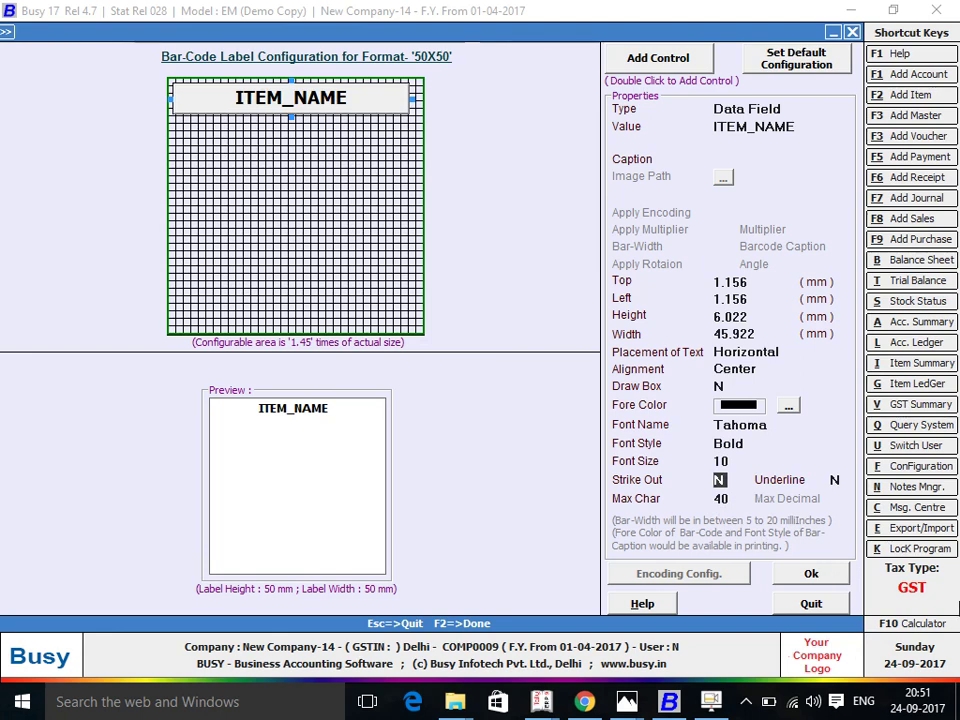
- Add a Plain Text control below ITEM_NAME and widen it across the label
click(638, 60)
double_click(638, 60)
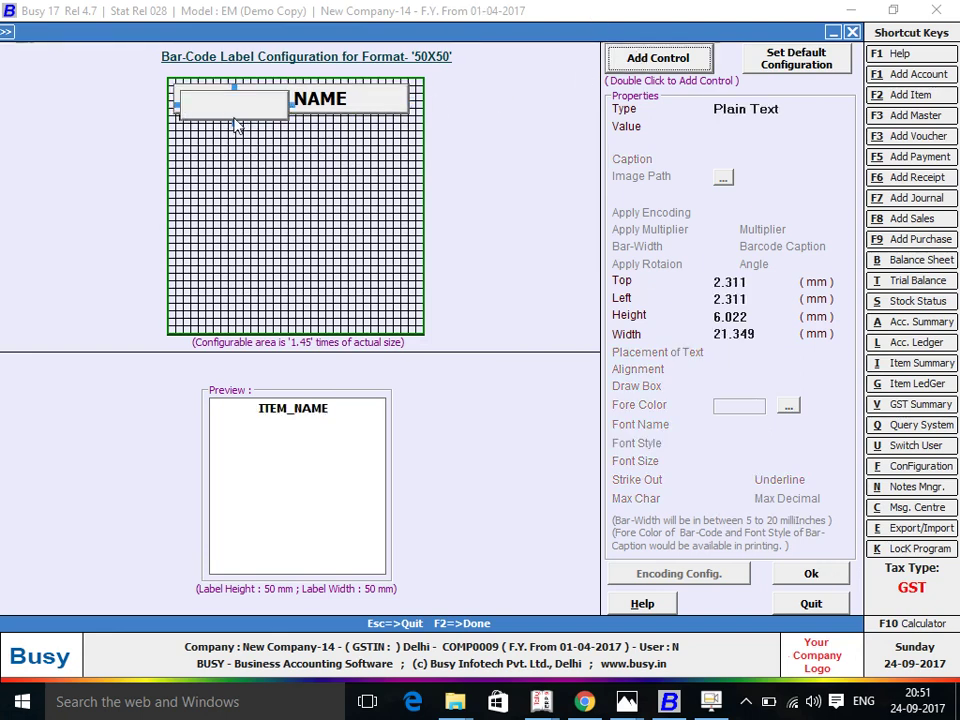
drag(220, 118, 205, 148)
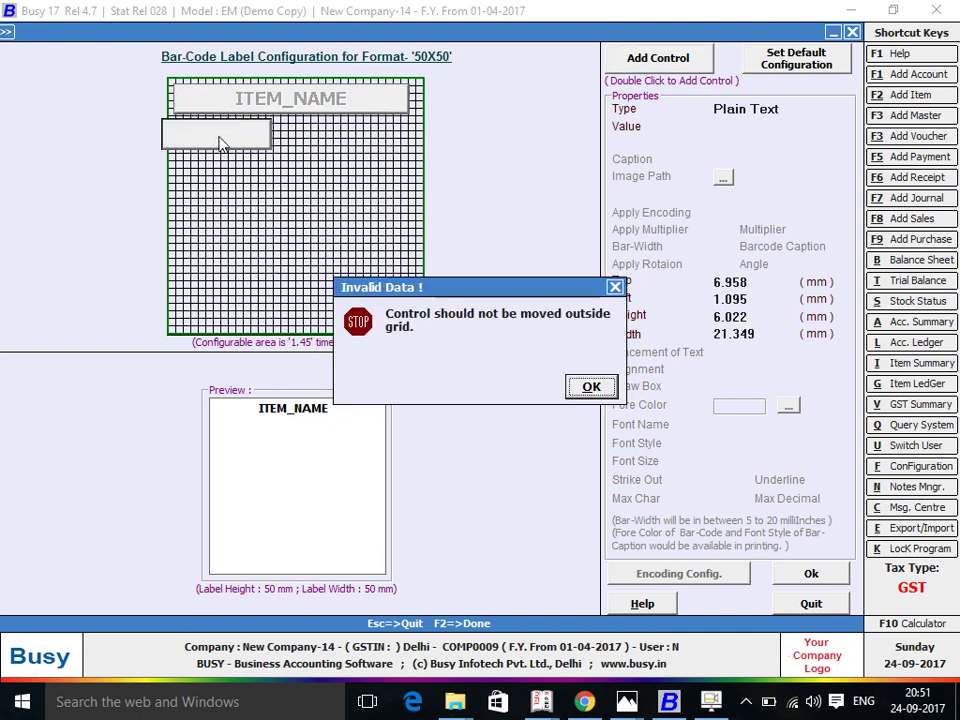
key(Return)
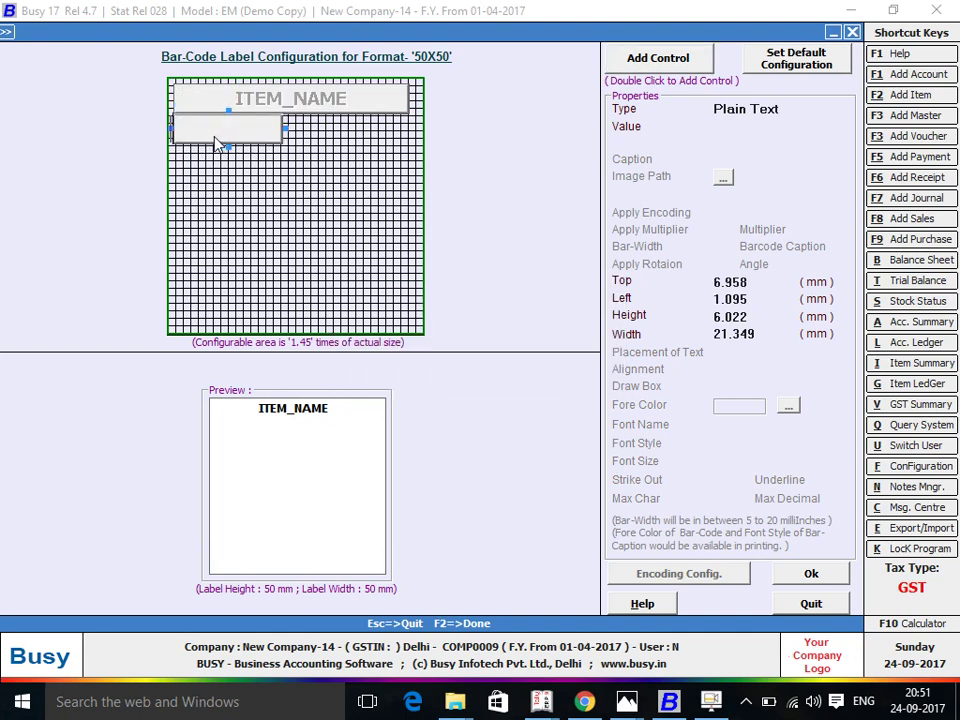
drag(224, 143, 214, 145)
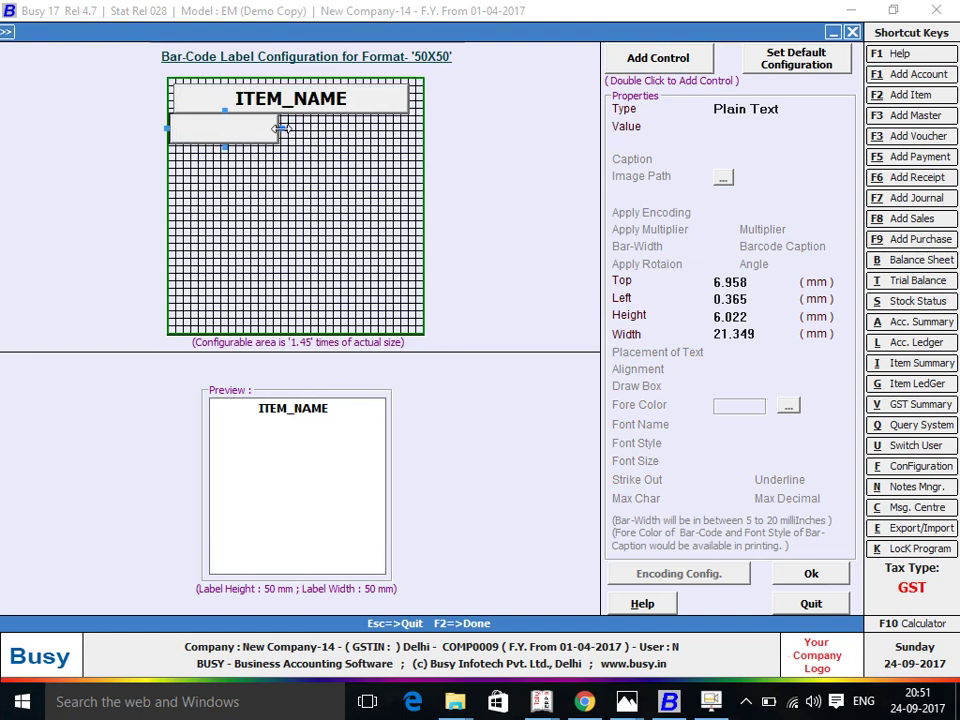
drag(282, 129, 416, 134)
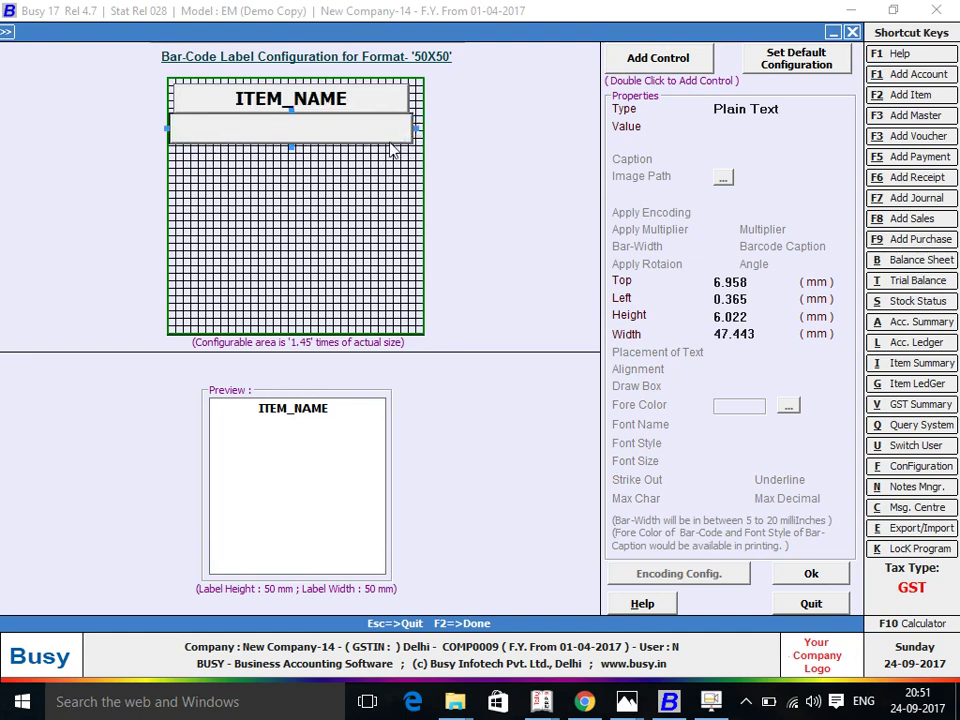
- Nudge ITEM_NAME slightly up and trim the new box to 44.888 mm wide
click(303, 103)
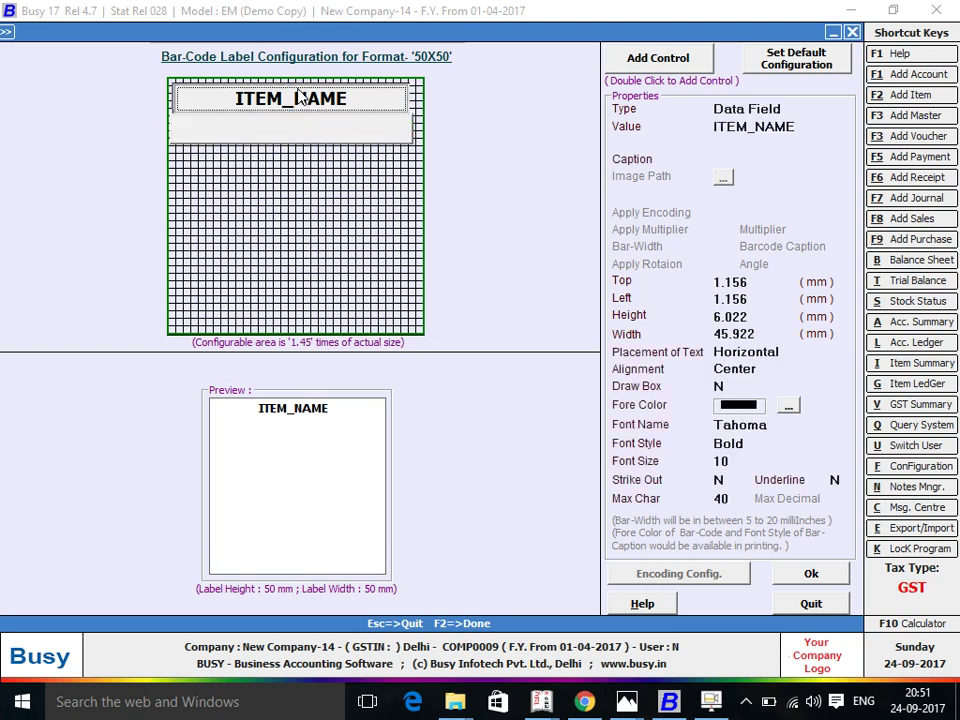
drag(303, 103, 300, 100)
click(291, 136)
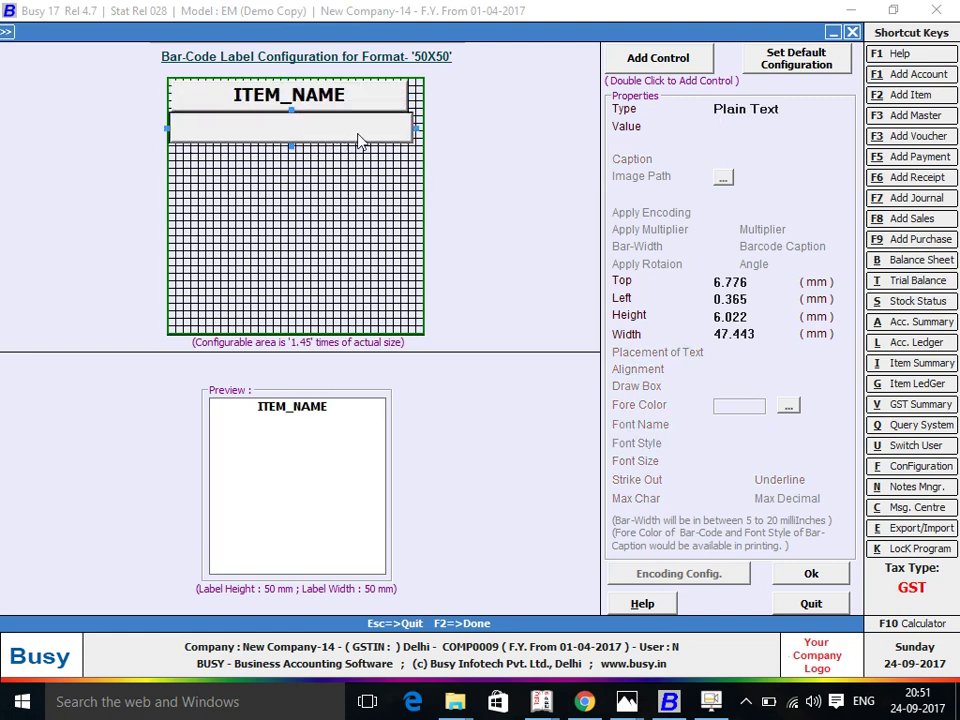
drag(408, 130, 401, 136)
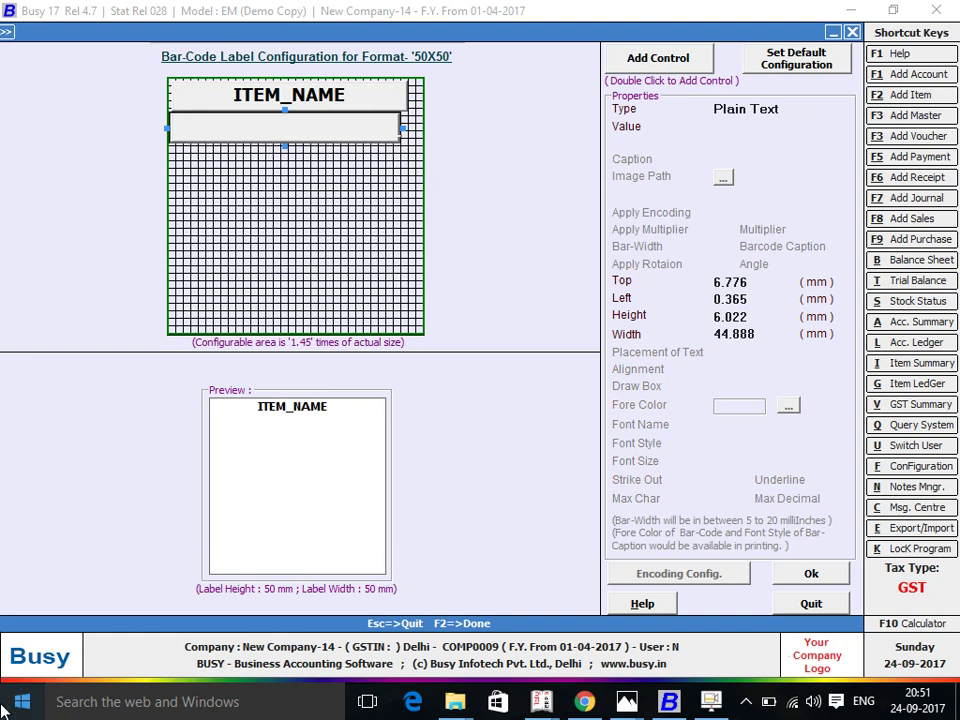
key(Return)
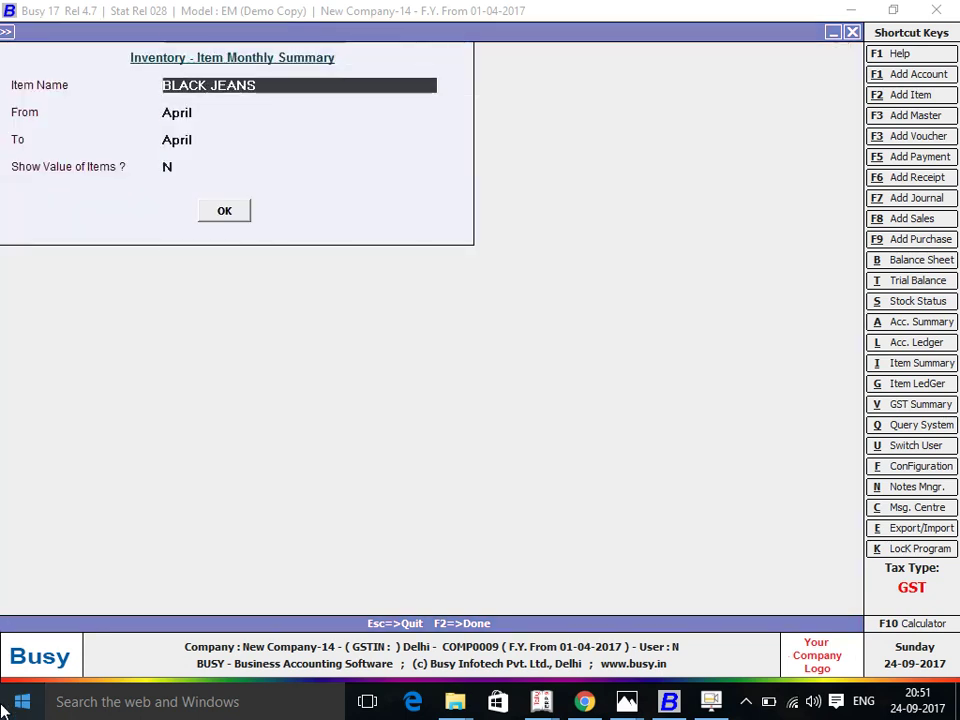
key(Return)
key(Return)
key(Return)
key(Return)
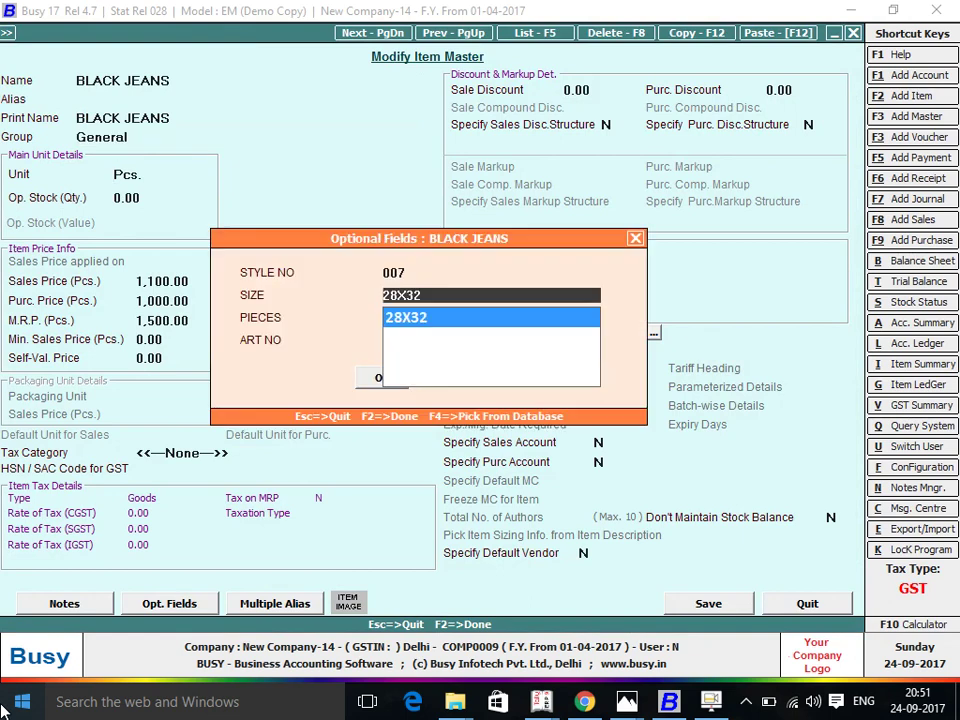
key(Return)
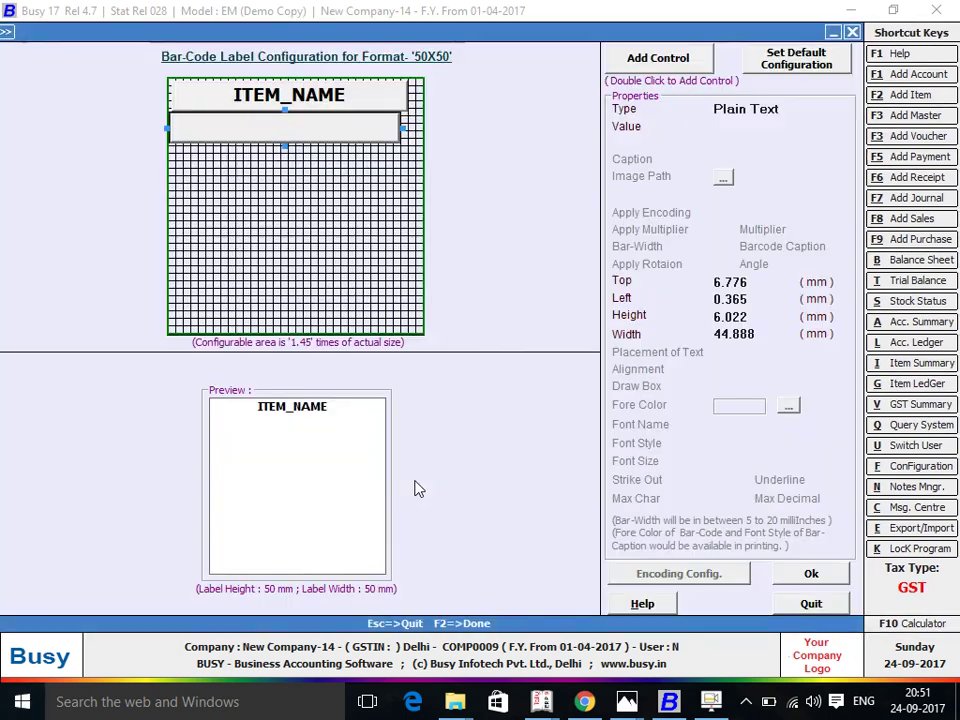
click(5, 34)
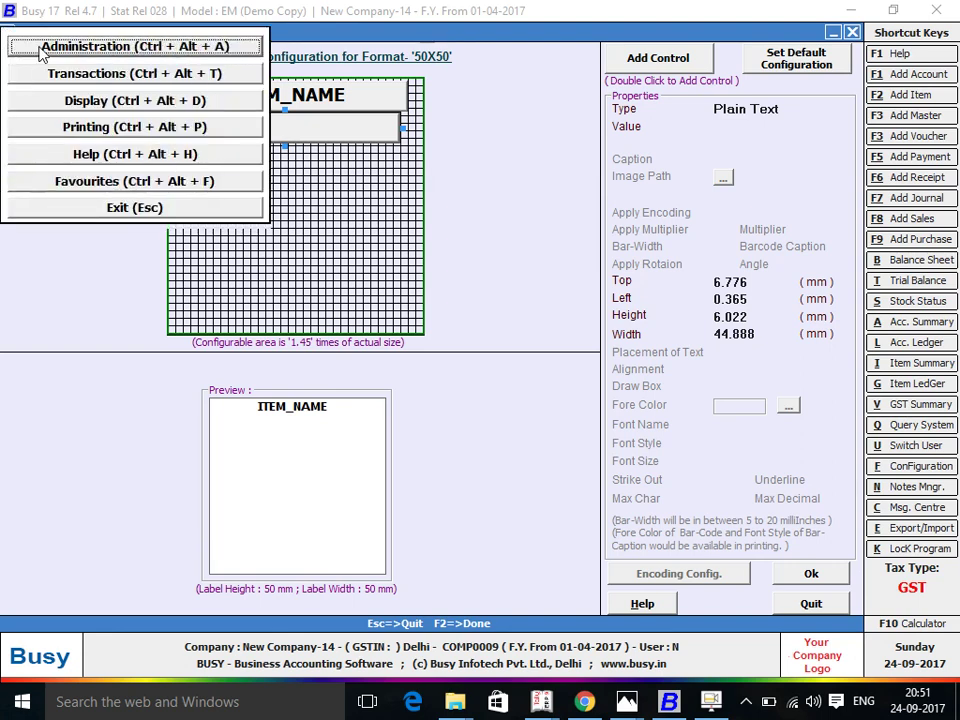
click(33, 42)
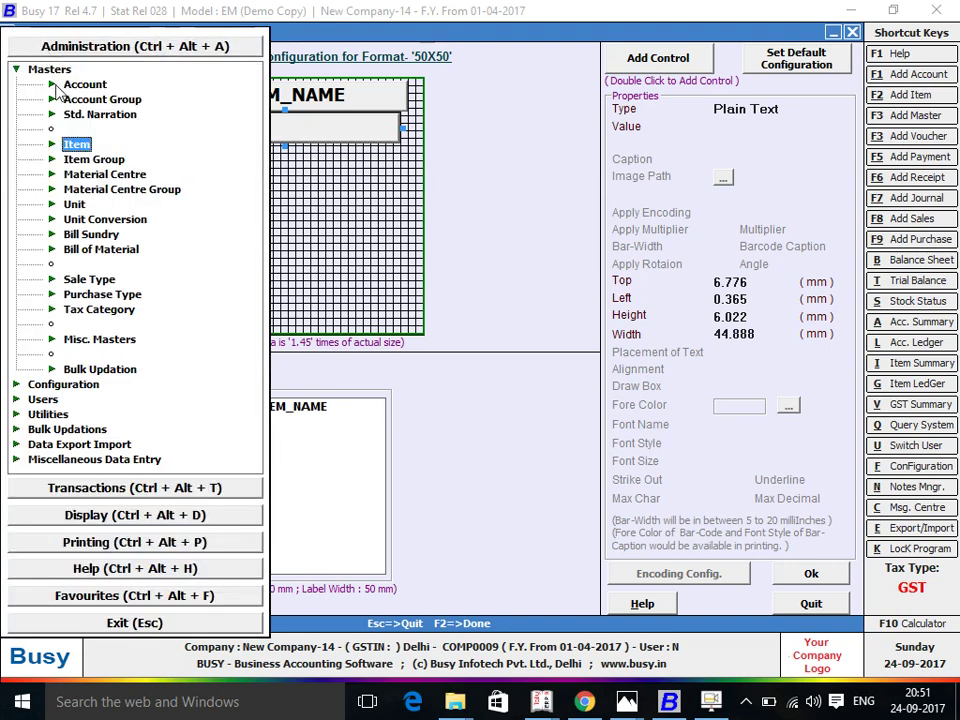
click(66, 386)
double_click(75, 114)
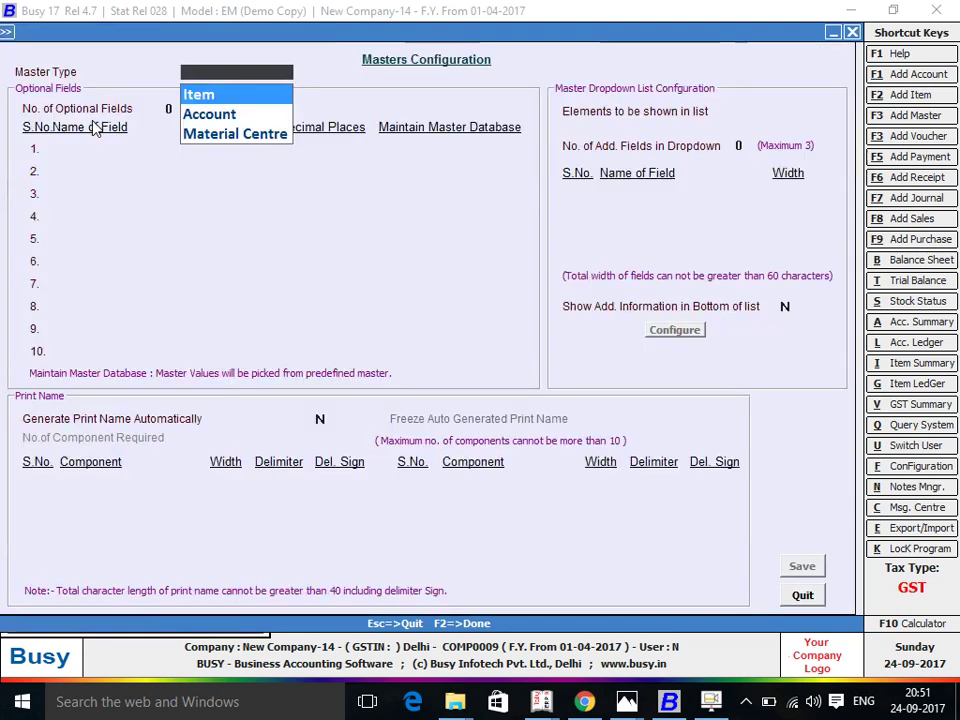
key(Return)
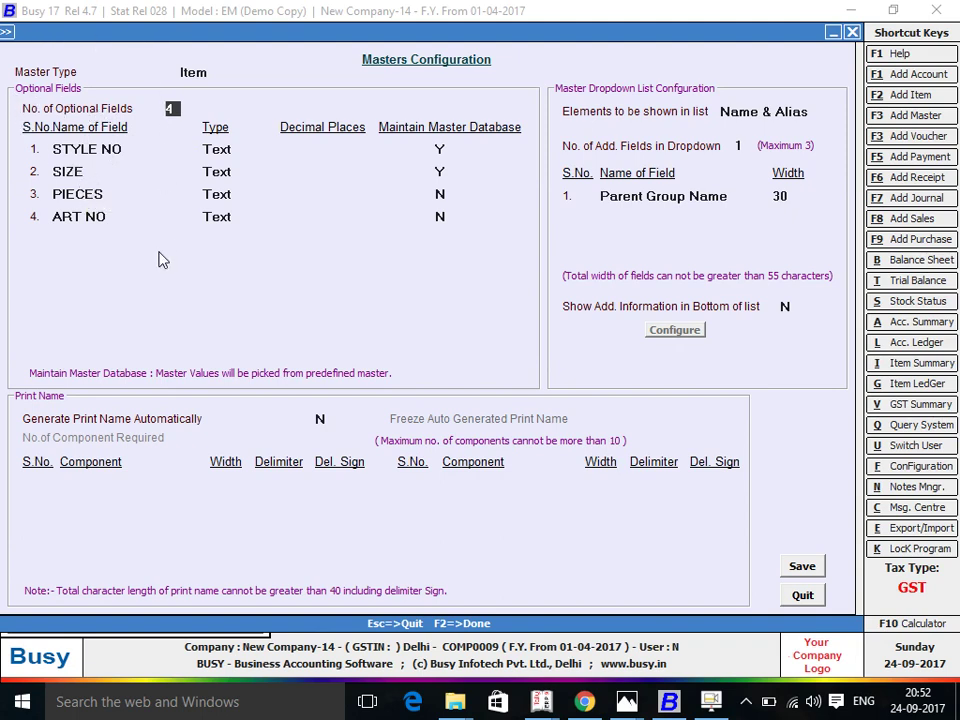
key(Escape)
scroll(150, 250, down, 5)
key(Escape)
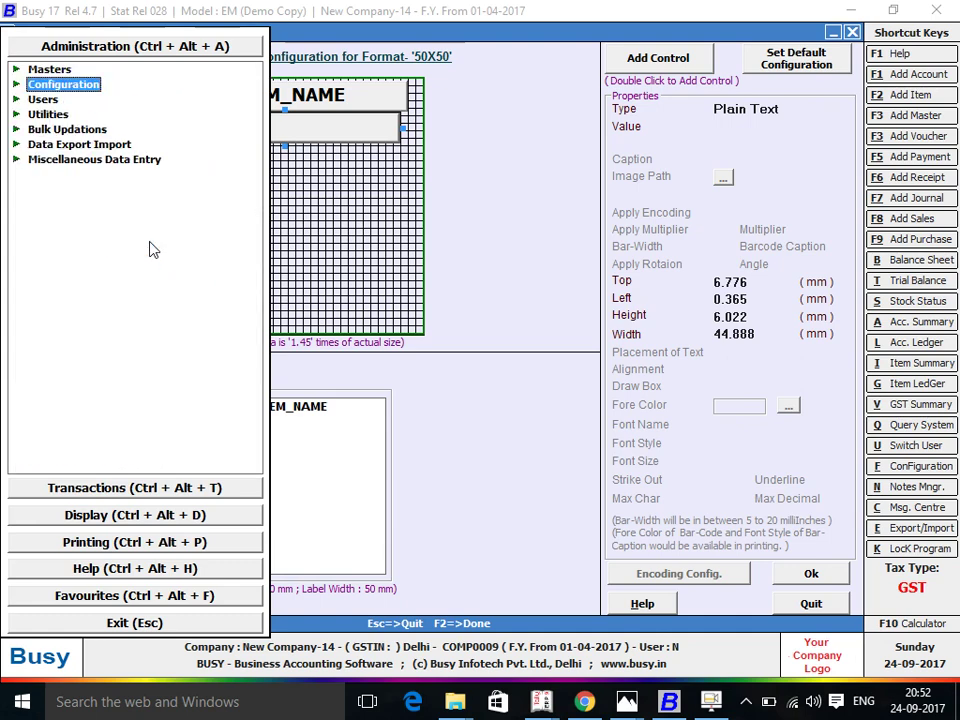
key(Escape)
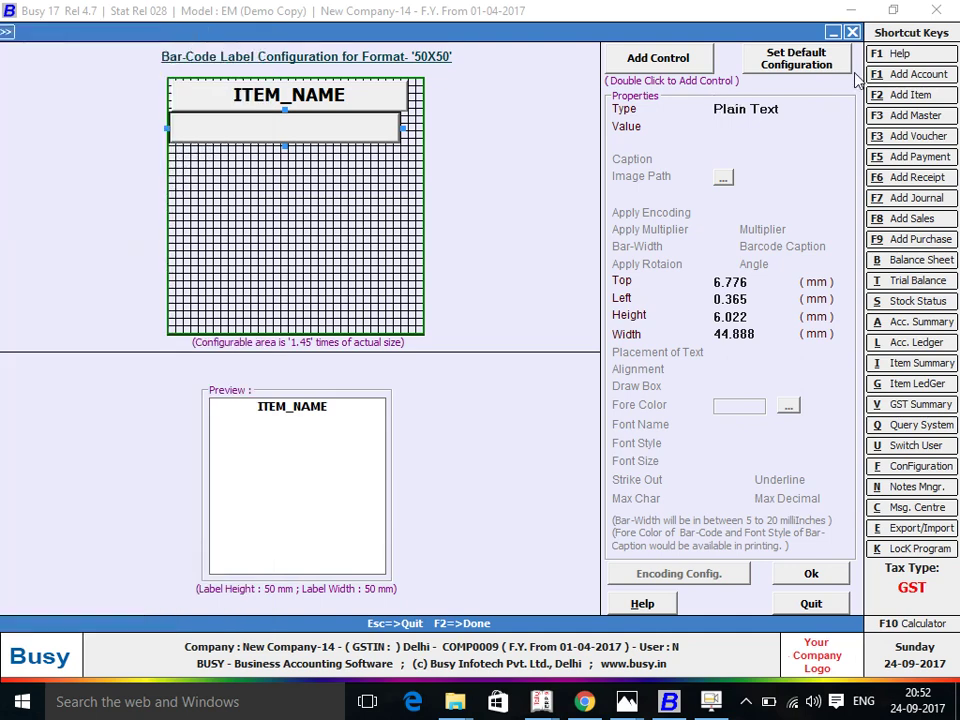
- Turn the box below ITEM_NAME into a Data Field showing ITEM_OPT_FIELD1
click(776, 109)
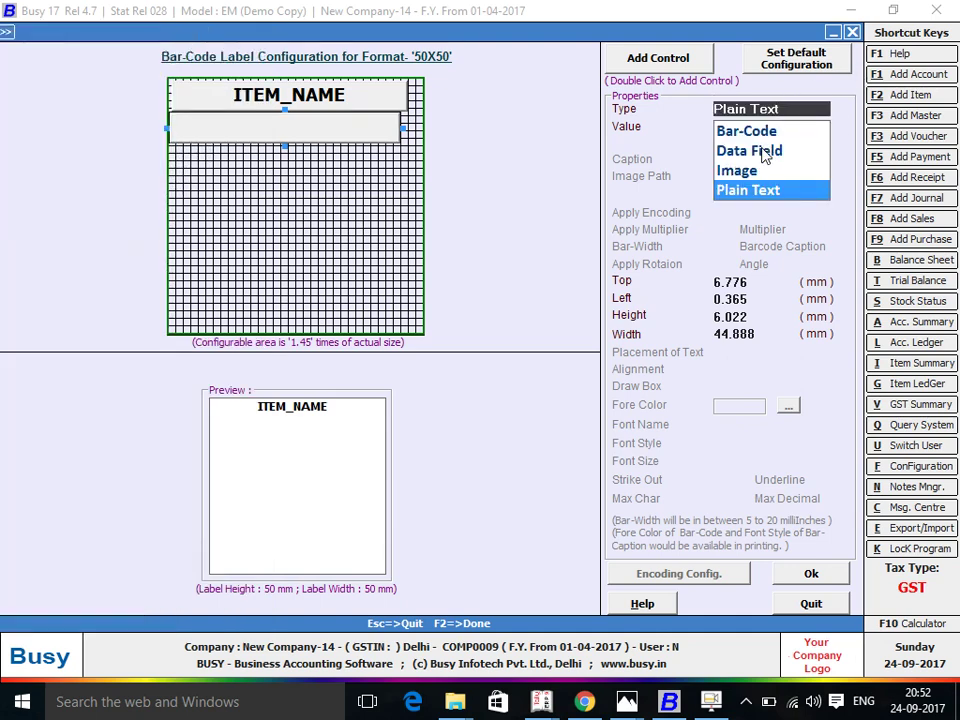
click(750, 151)
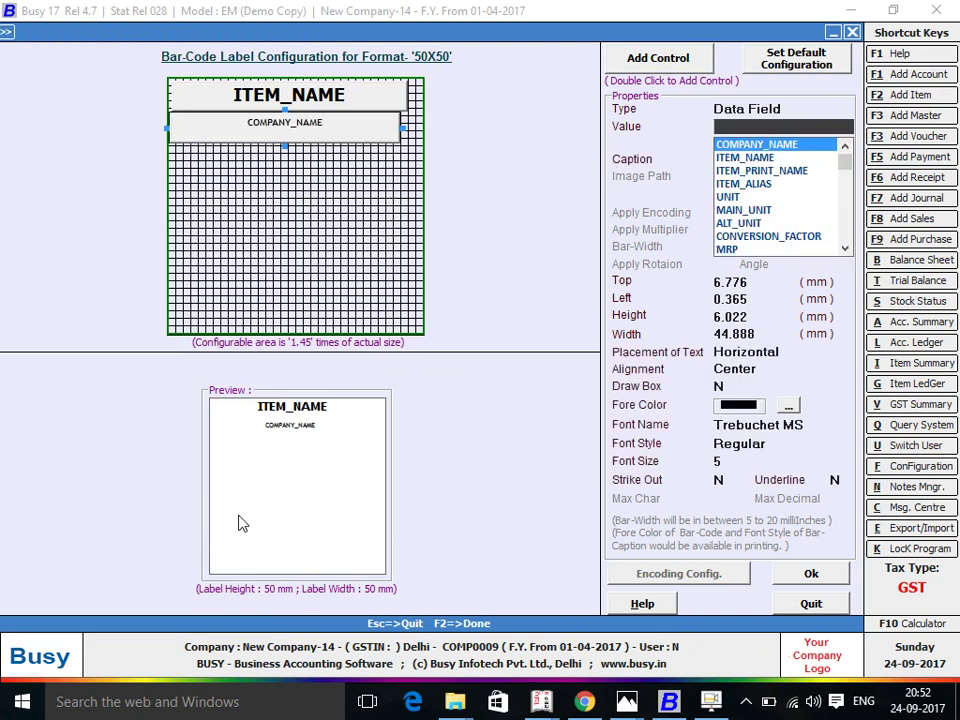
key(Down)
key(Down)
key(Down)
key(Down)
key(Down)
key(Down)
key(Down)
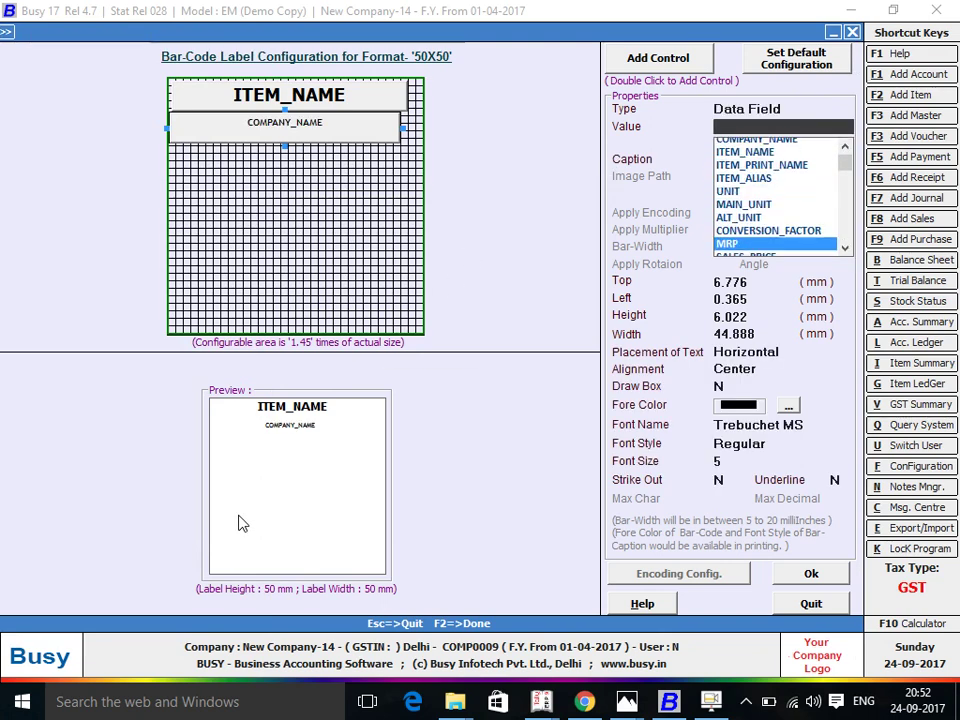
key(Down)
key(Down)
key(Down)
key(Down)
key(Down)
key(Down)
key(Down)
key(Down)
key(Down)
key(Down)
key(Down)
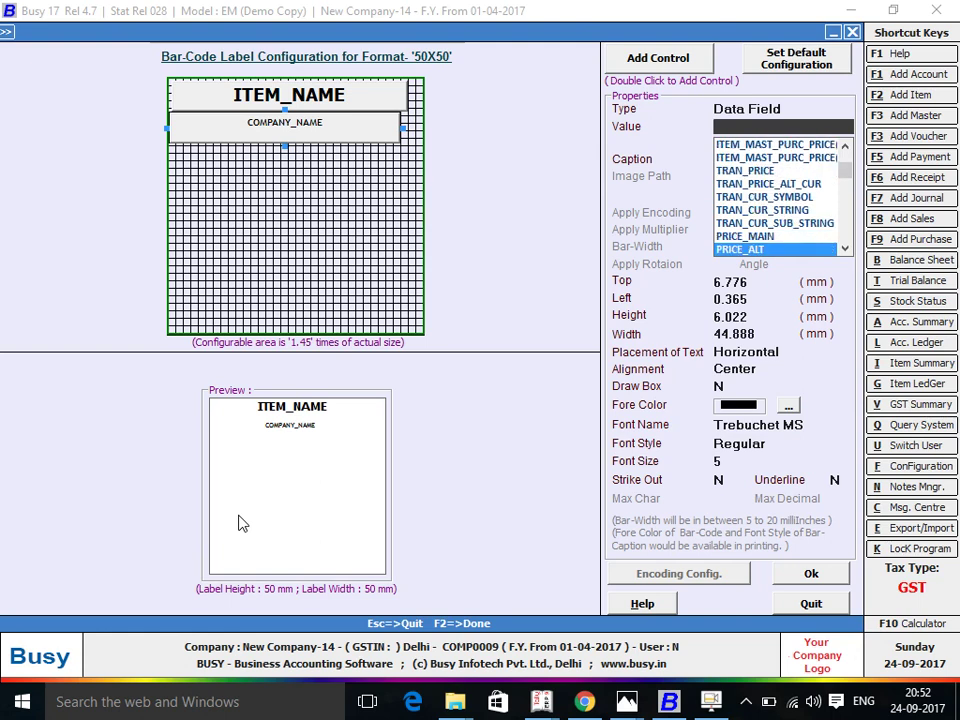
key(Down)
key(Down)
key(Down)
key(Down)
key(Down)
key(Down)
key(Down)
key(Down)
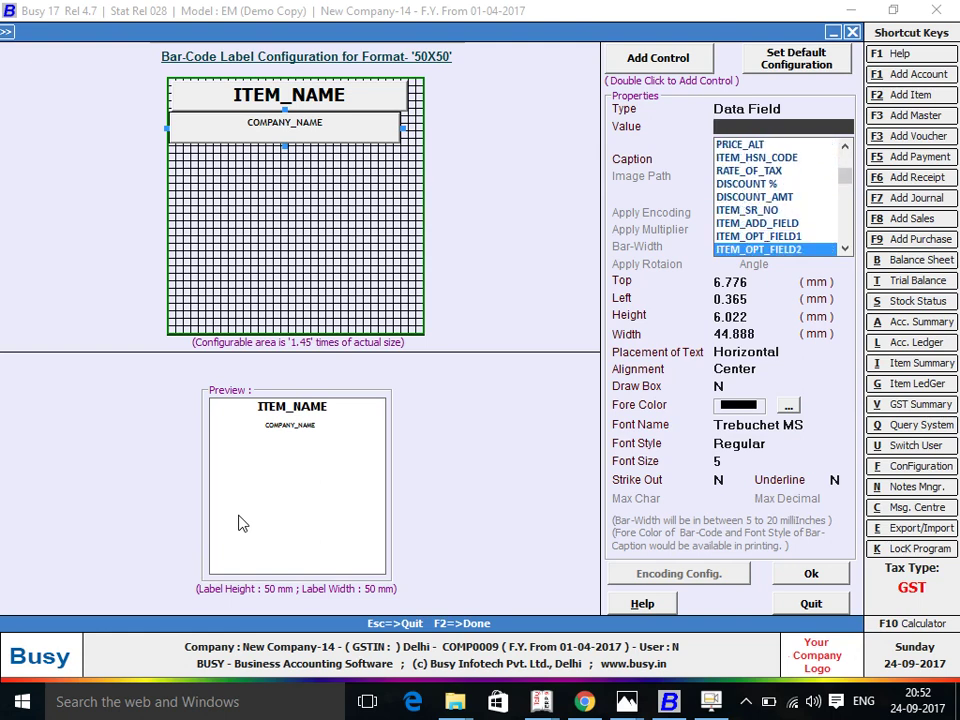
key(Up)
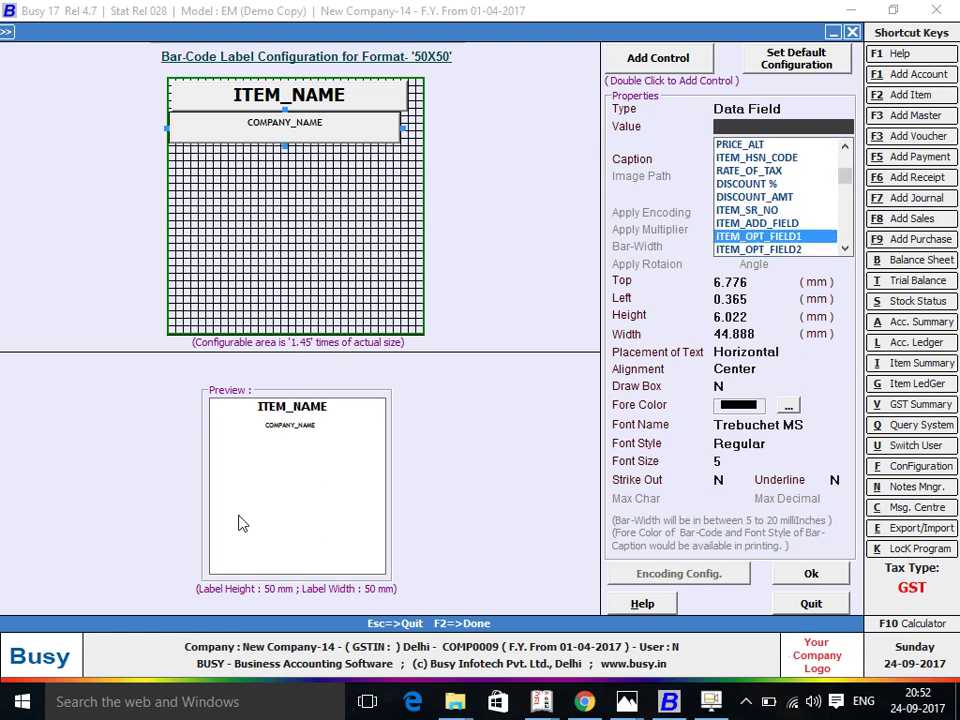
key(Return)
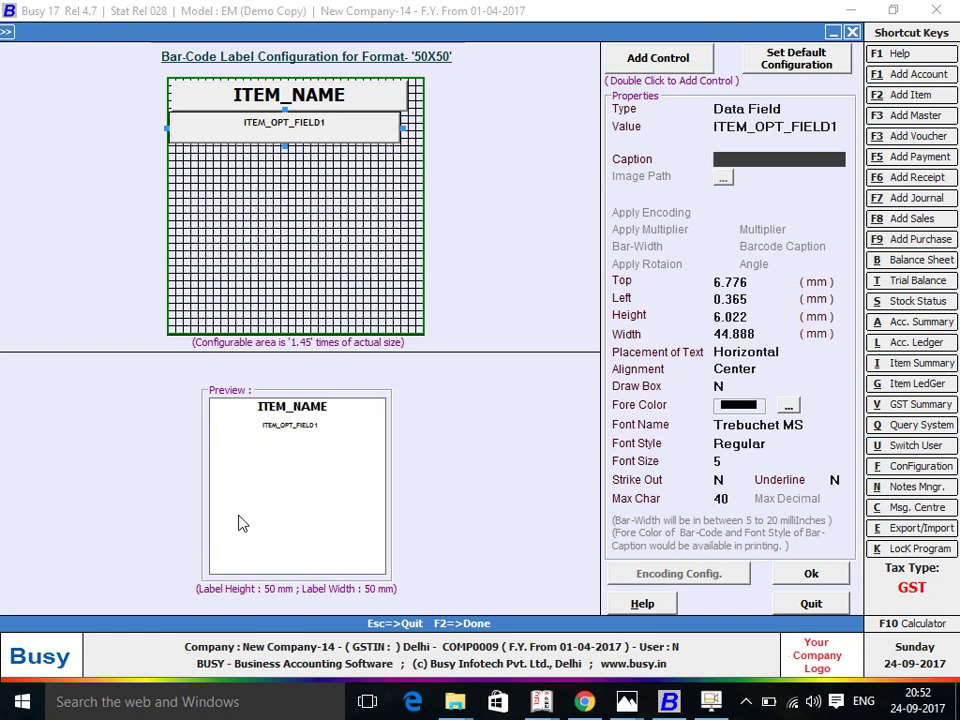
- Enter the caption 'STYLE NO :-' and check the item's STYLE NO, SIZE and PIECES values
text(STYLE NO :-)
key(Return)
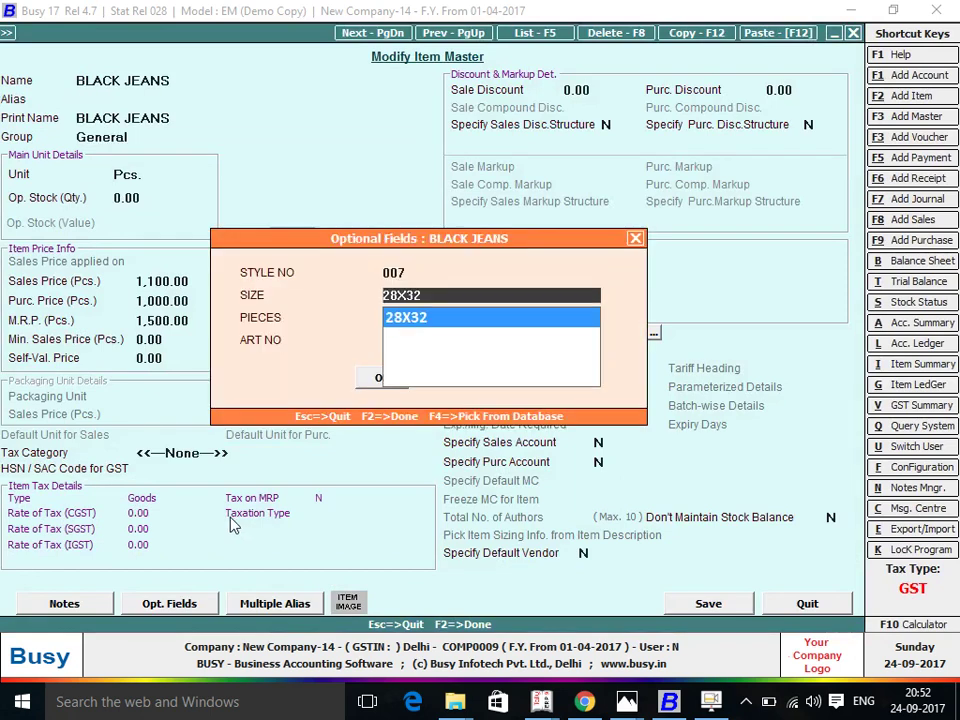
click(392, 272)
click(416, 296)
click(397, 320)
- Finish reviewing the BLACK JEANS optional fields, close Modify Item Master, and reselect the caption
key(Return)
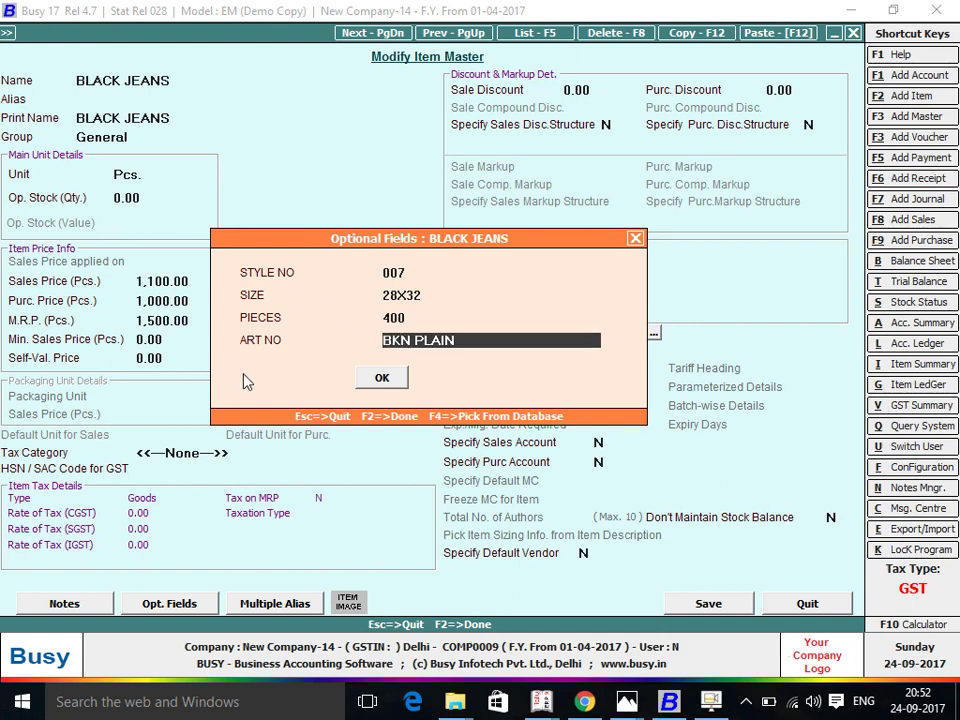
key(Return)
key(Escape)
key(Return)
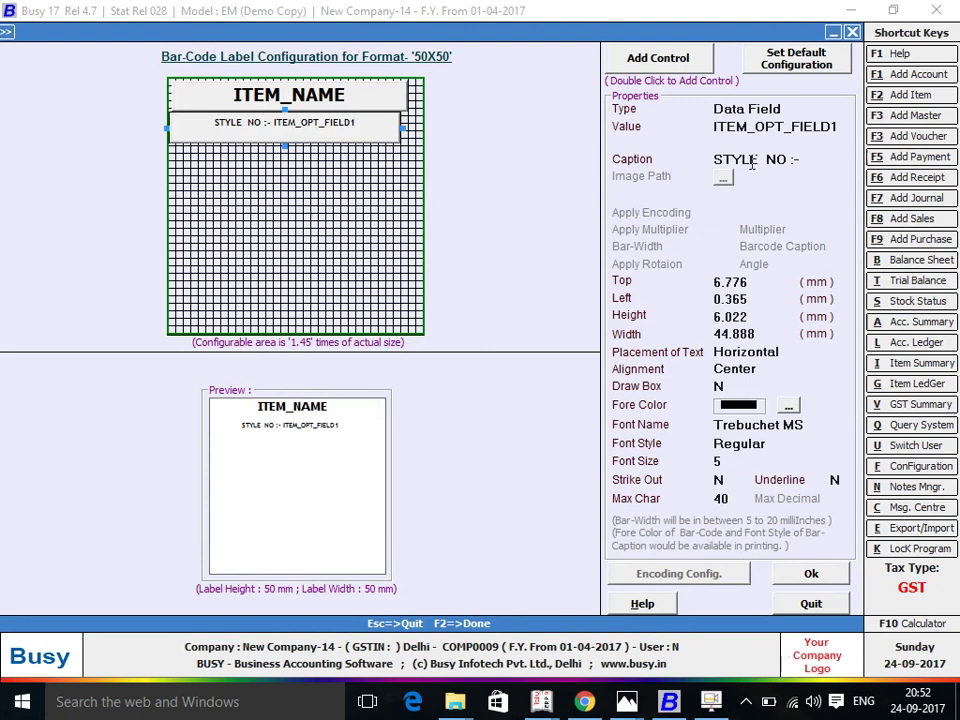
click(755, 162)
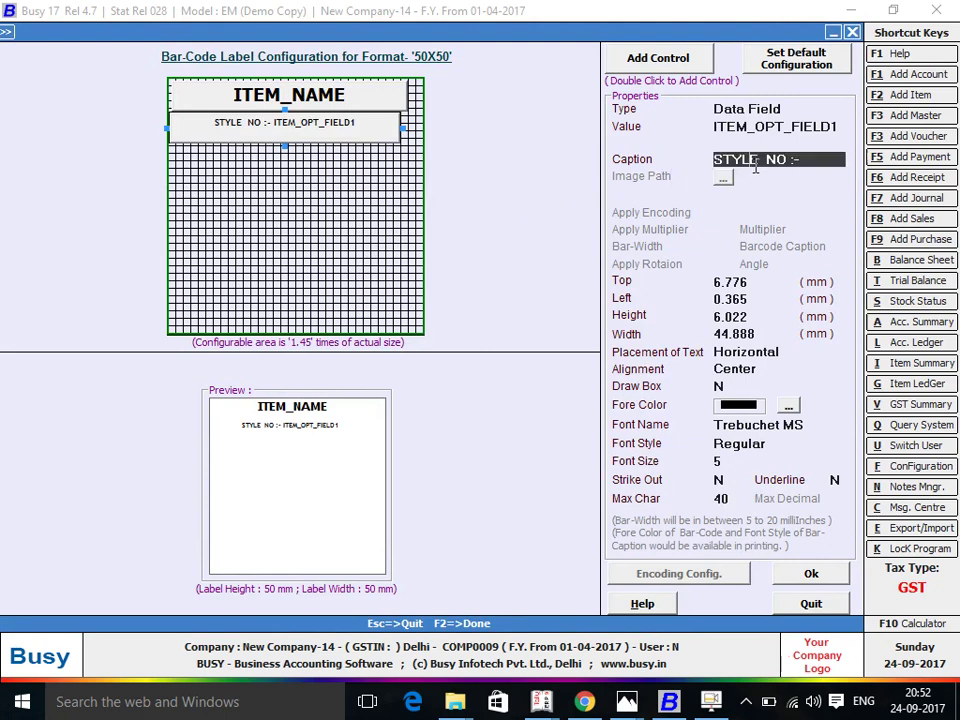
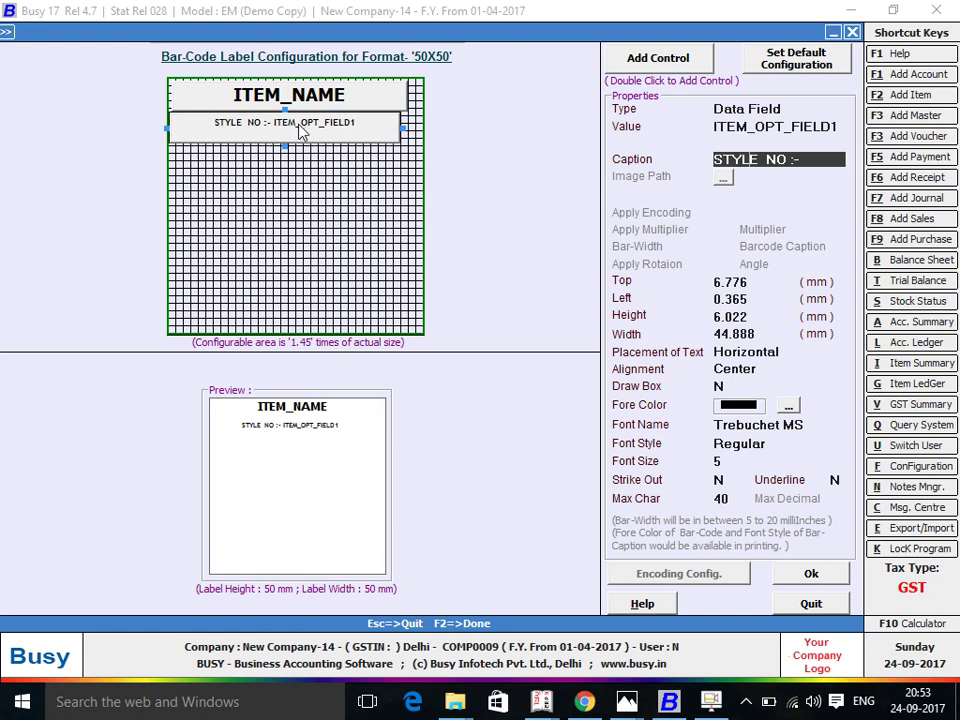
- Add a plain-text control below STYLE NO, at left 0 and 45.618 mm wide
double_click(665, 60)
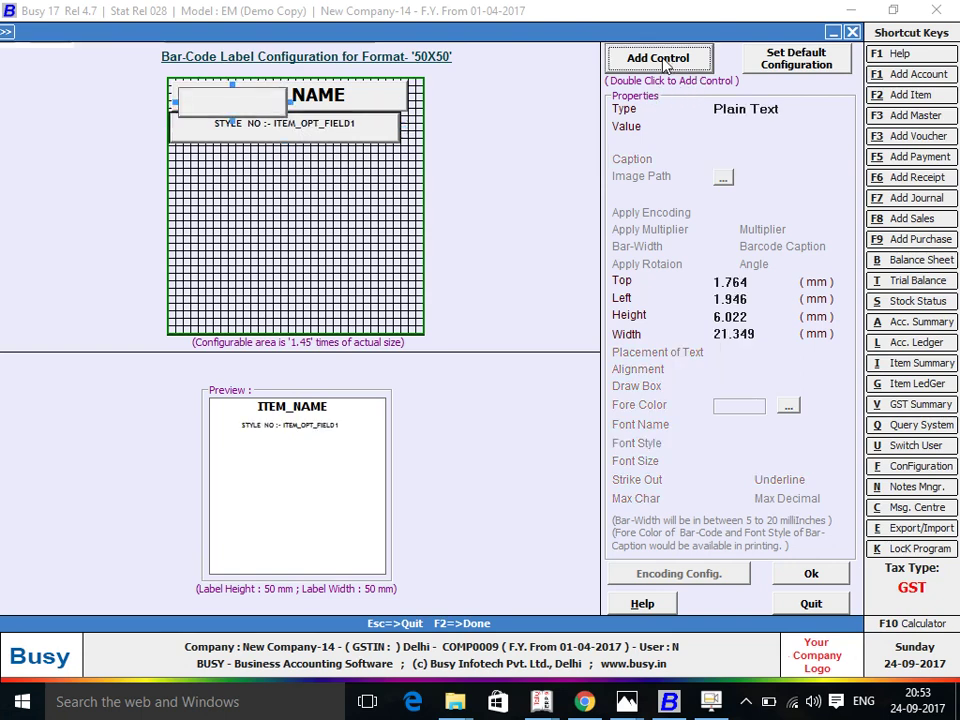
mouse_move(193, 100)
mouse_down()
mouse_move(193, 158)
mouse_move(184, 163)
mouse_move(193, 153)
mouse_up()
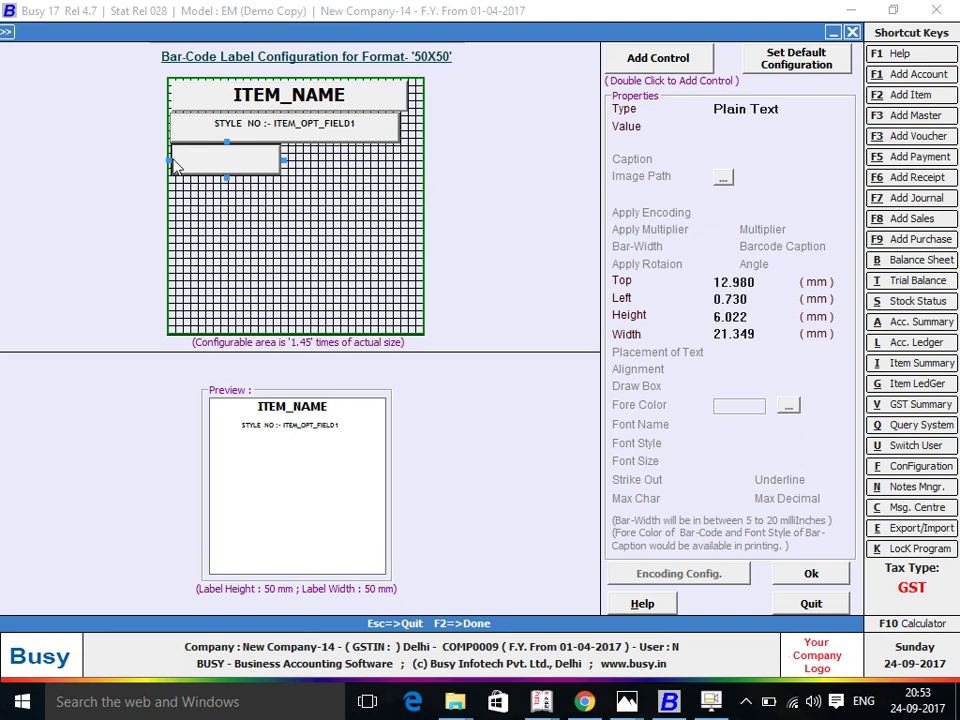
drag(171, 160, 166, 160)
drag(290, 163, 402, 155)
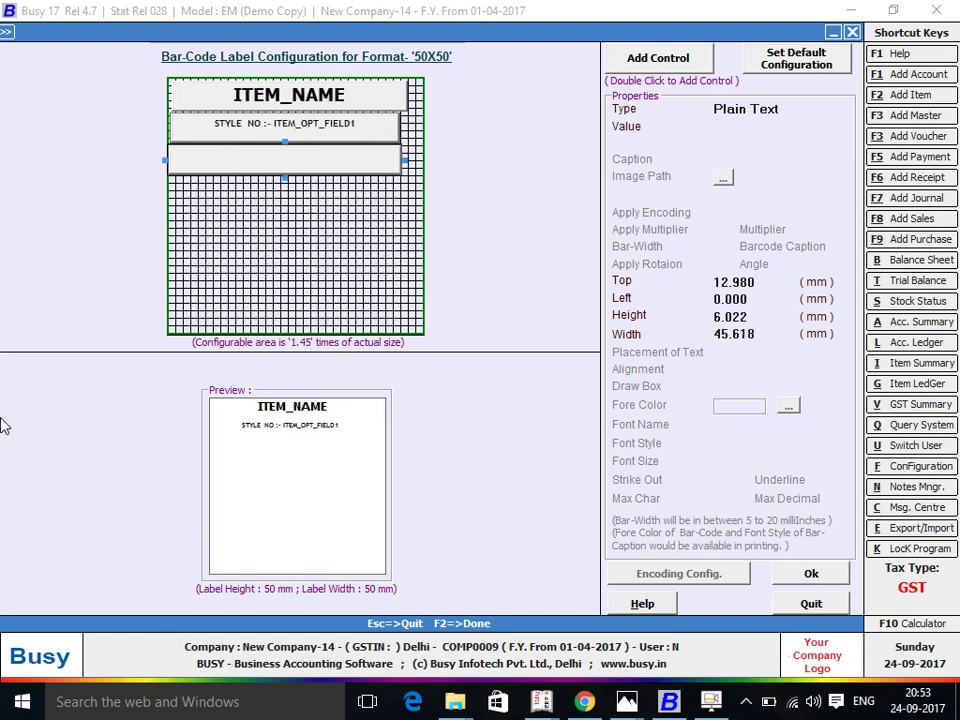
- Make the new row a data field bound to ITEM_OPT_FIELD2, captioned 'SIZE :'
click(779, 106)
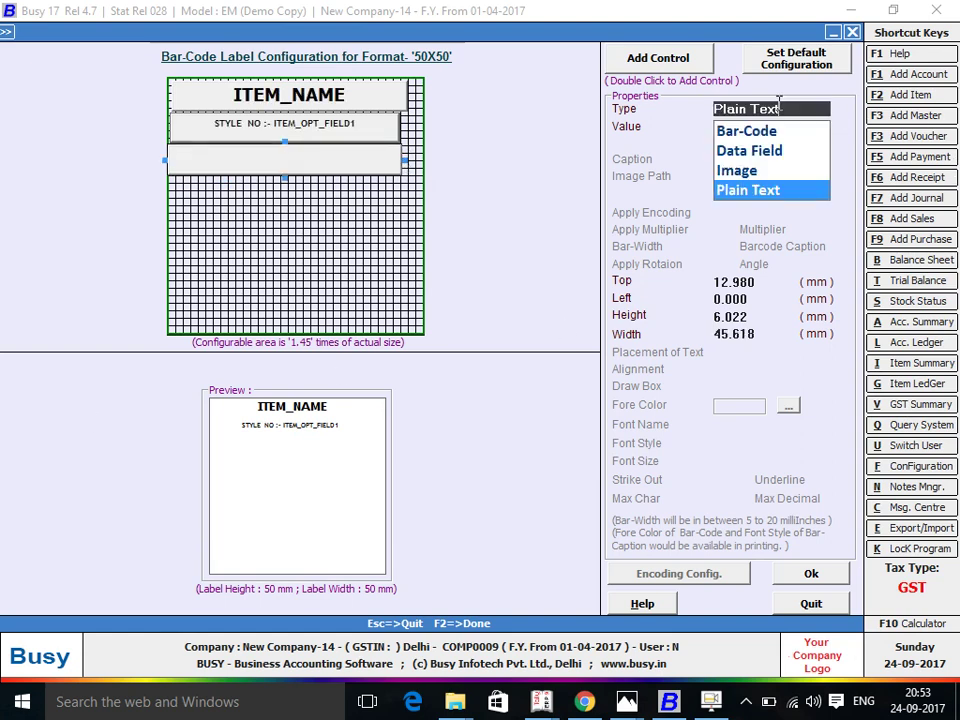
click(752, 150)
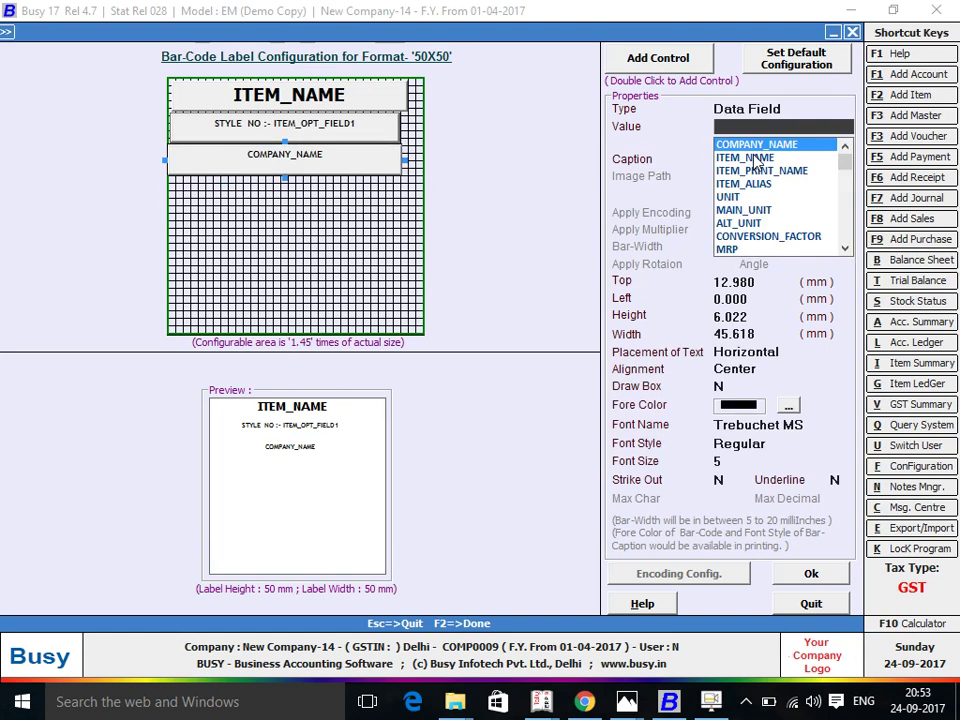
click(845, 248)
click(845, 248)
click(845, 248)
click(845, 248)
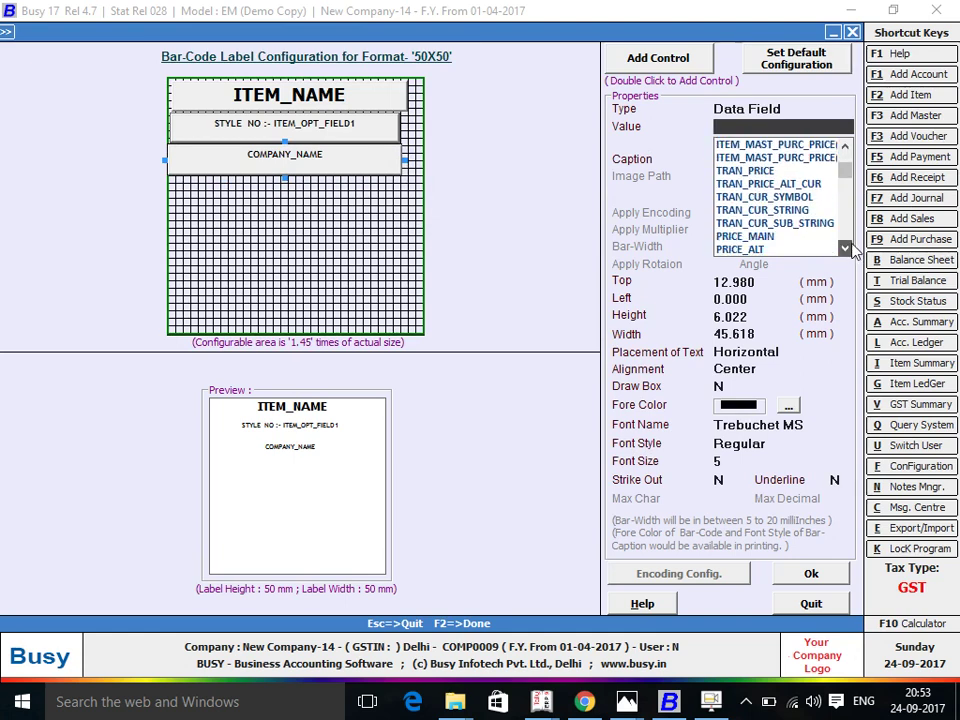
click(845, 248)
click(836, 249)
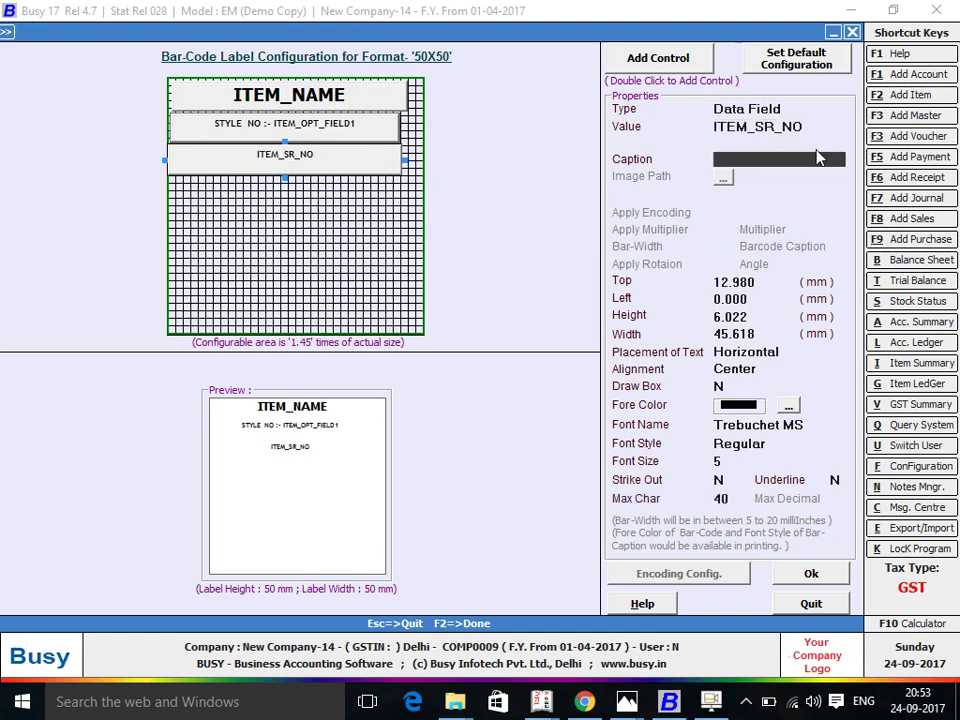
click(830, 128)
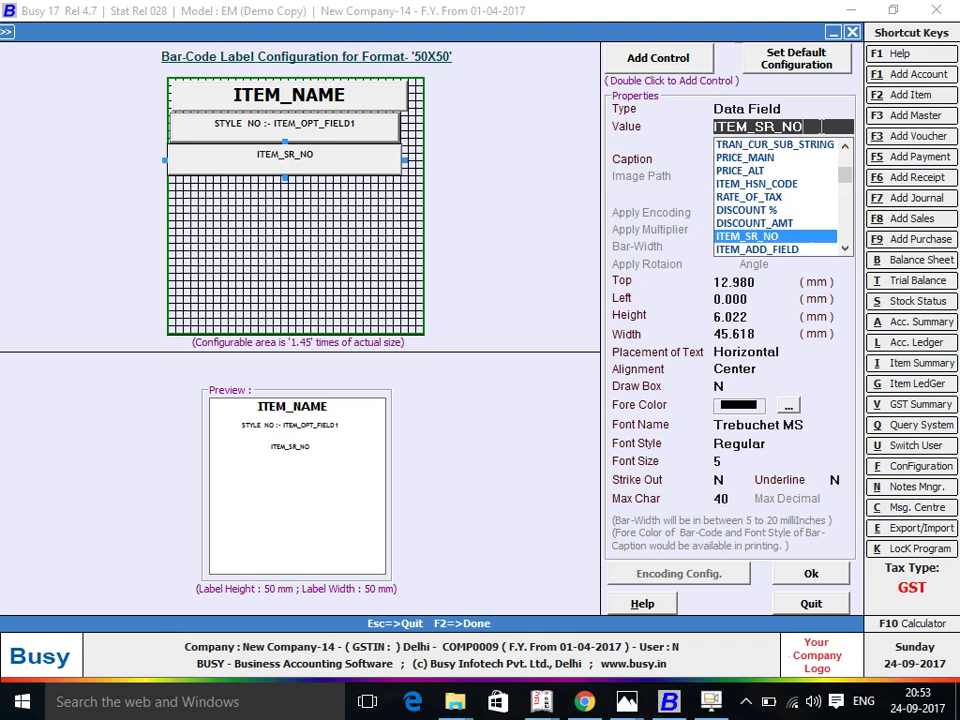
click(845, 248)
click(845, 248)
click(845, 248)
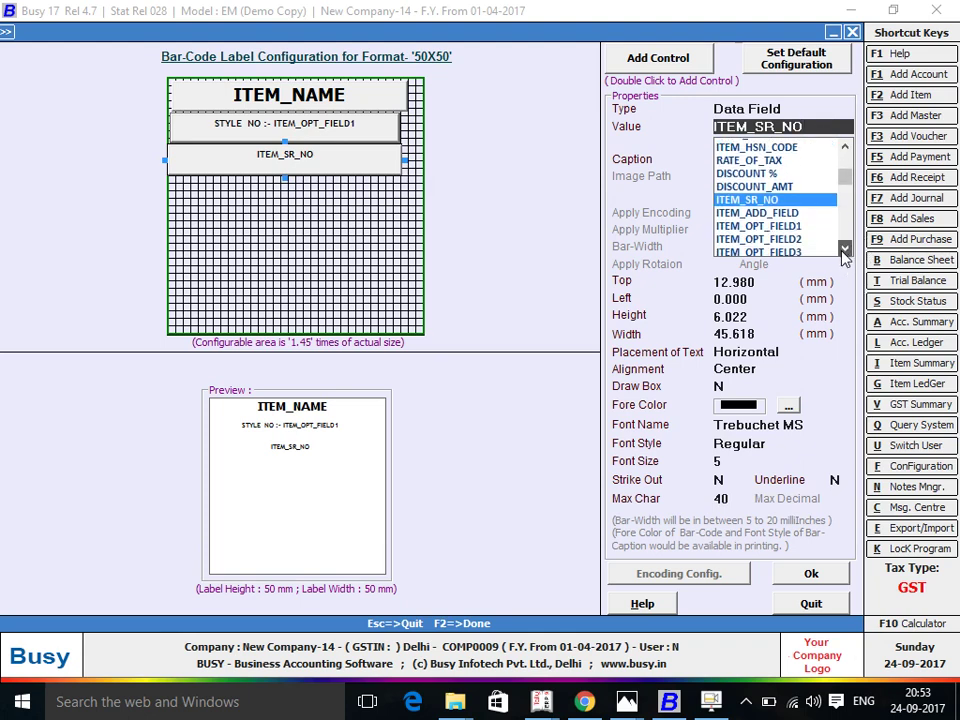
click(773, 238)
text(SIZE    :)
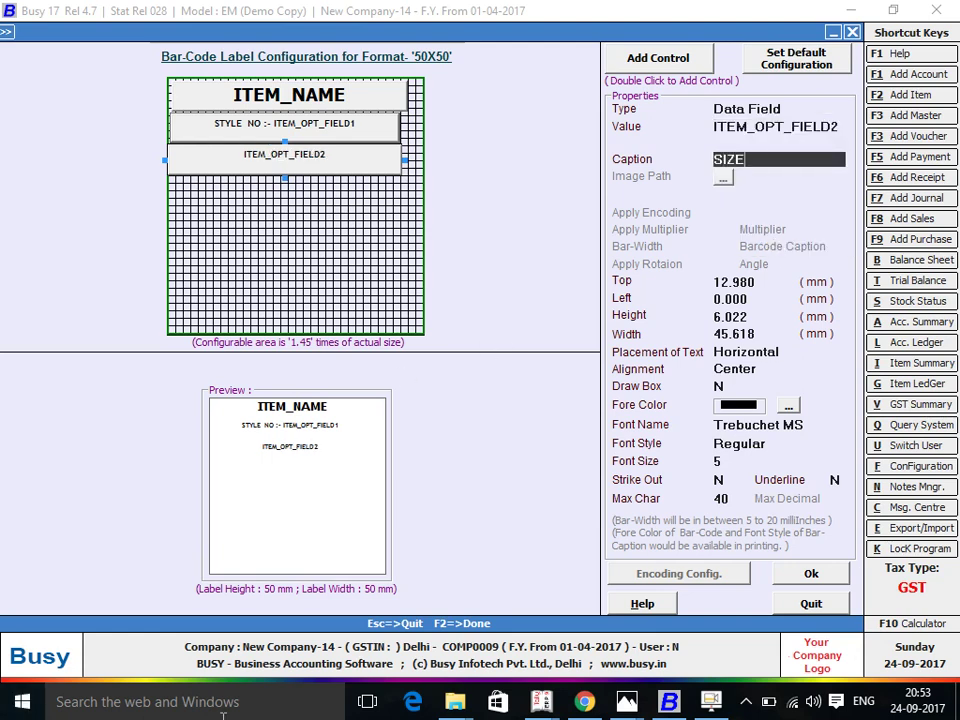
key(Return)
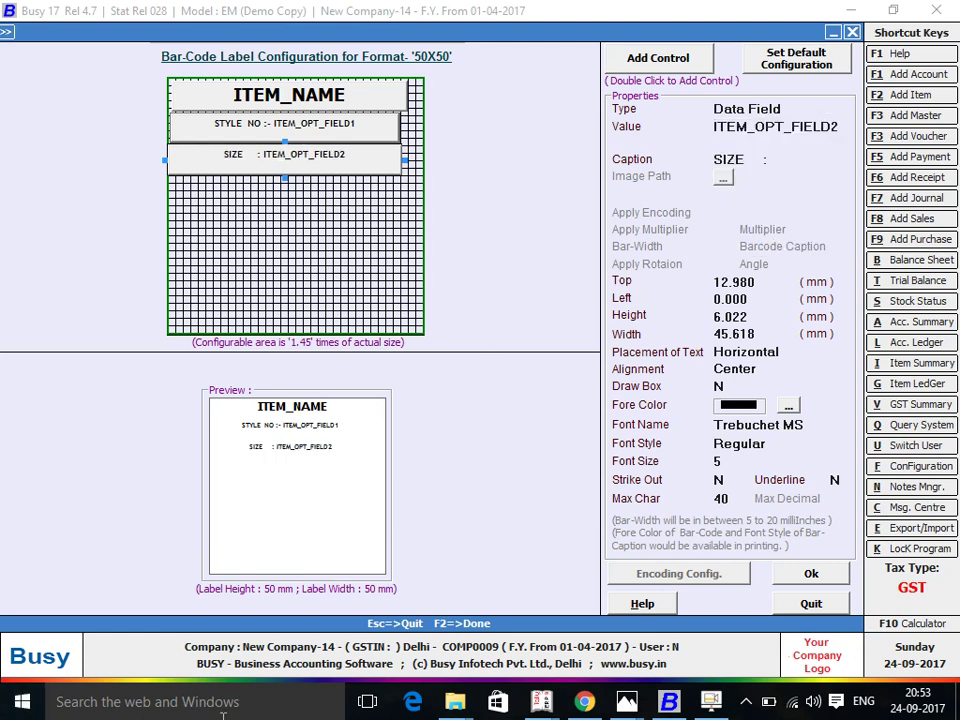
- Set the STYLE NO and SIZE rows to left alignment
click(270, 130)
click(730, 369)
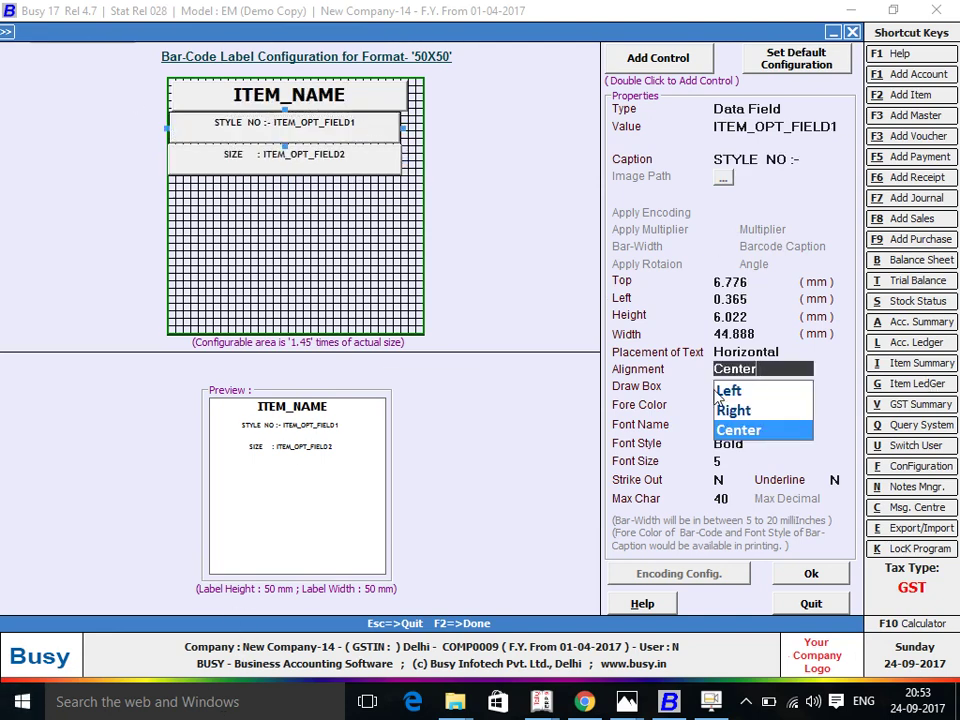
click(720, 389)
click(225, 155)
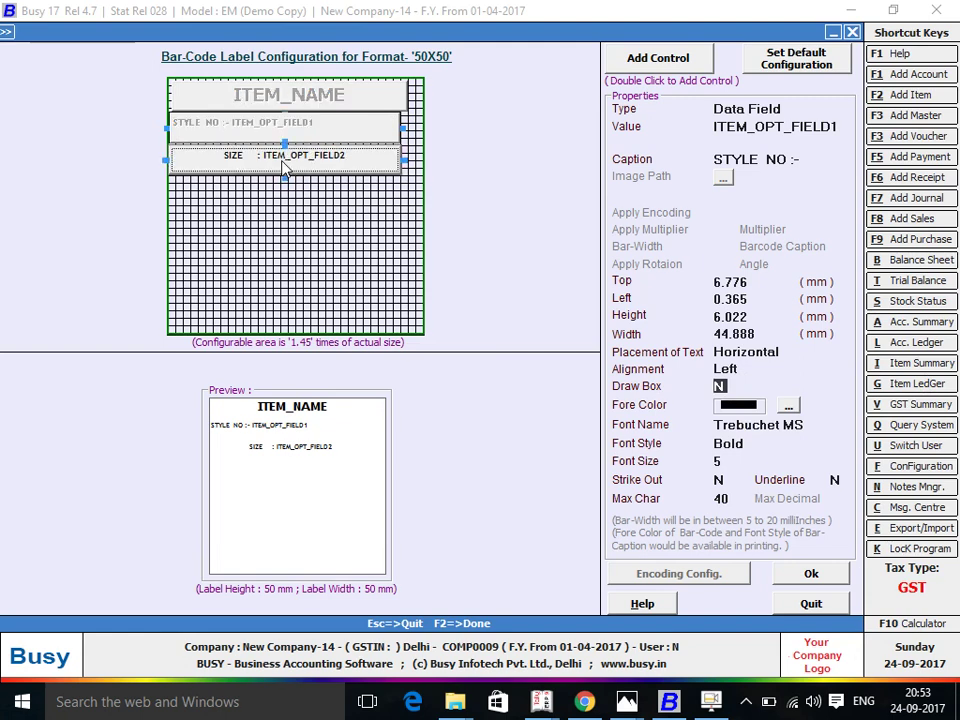
click(787, 368)
click(735, 389)
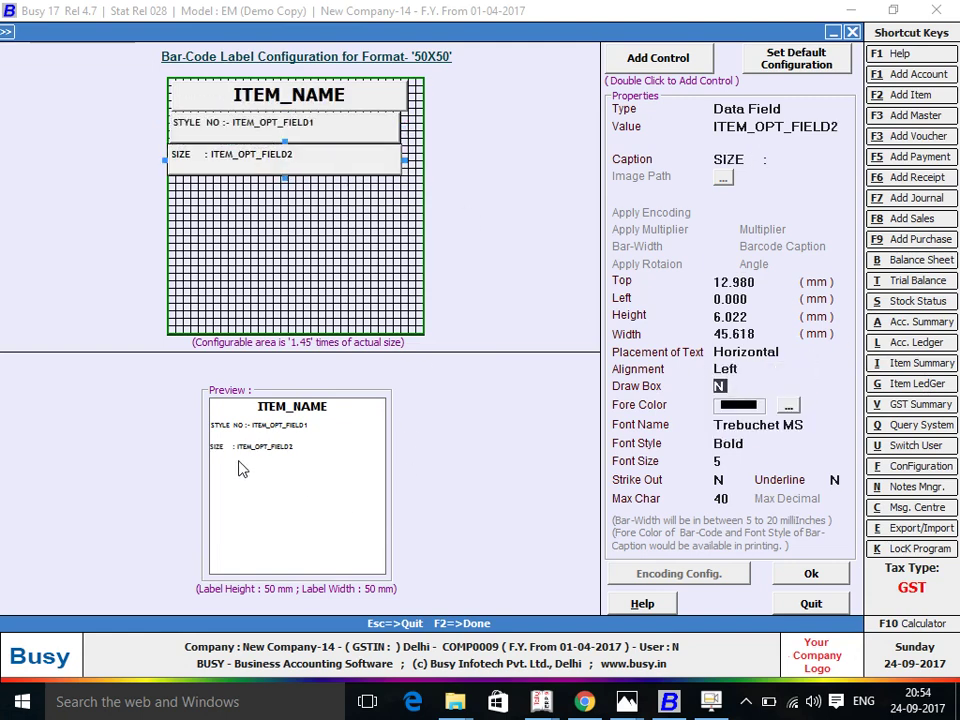
- Shorten the STYLE NO caption and respace the SIZE caption so the colons line up
click(292, 128)
click(815, 160)
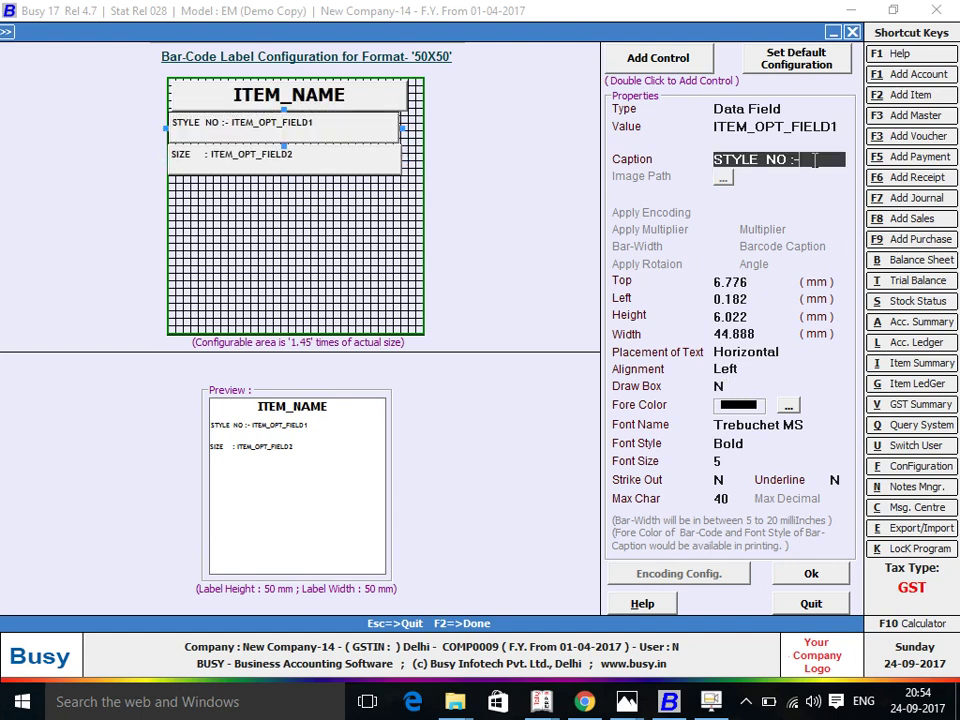
key(Return)
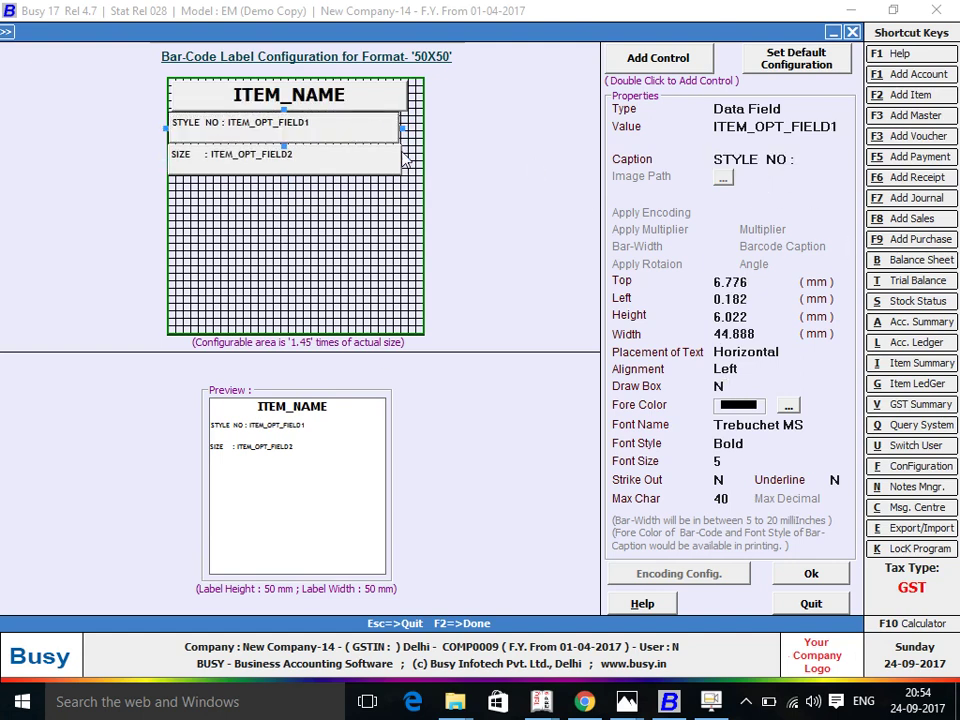
key(Return)
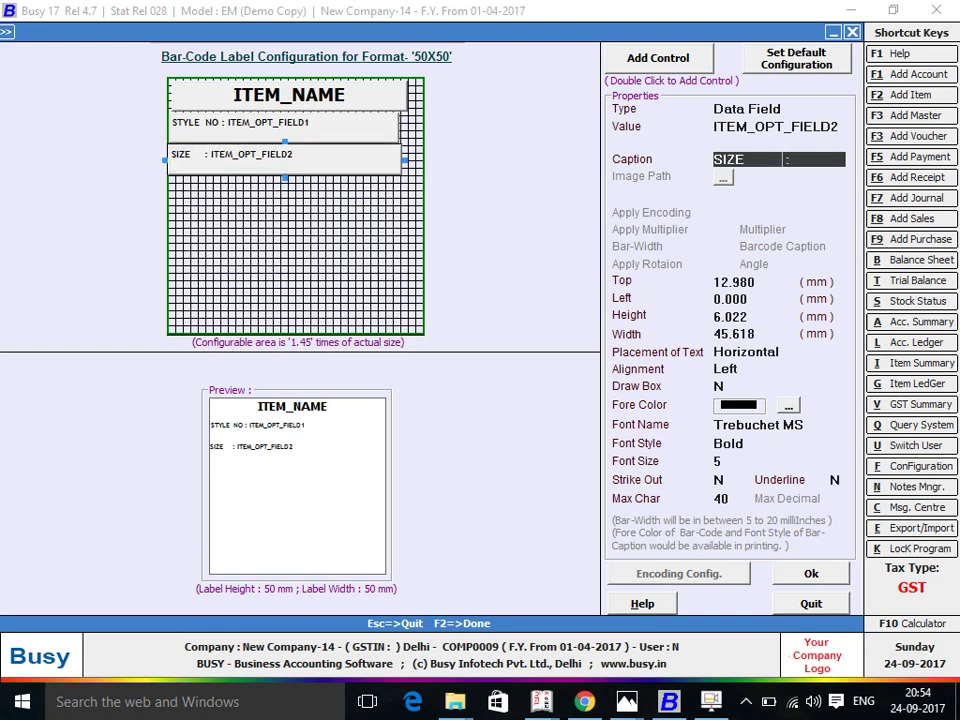
key(Return)
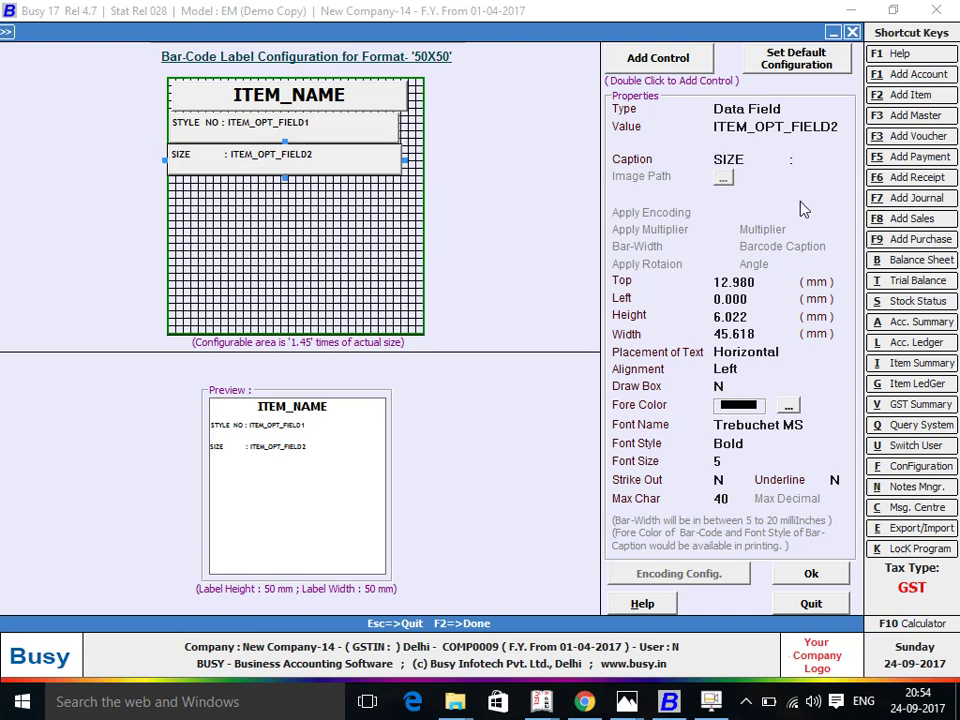
- Move the SIZE row up beneath STYLE NO, at top 10.790 mm
click(244, 166)
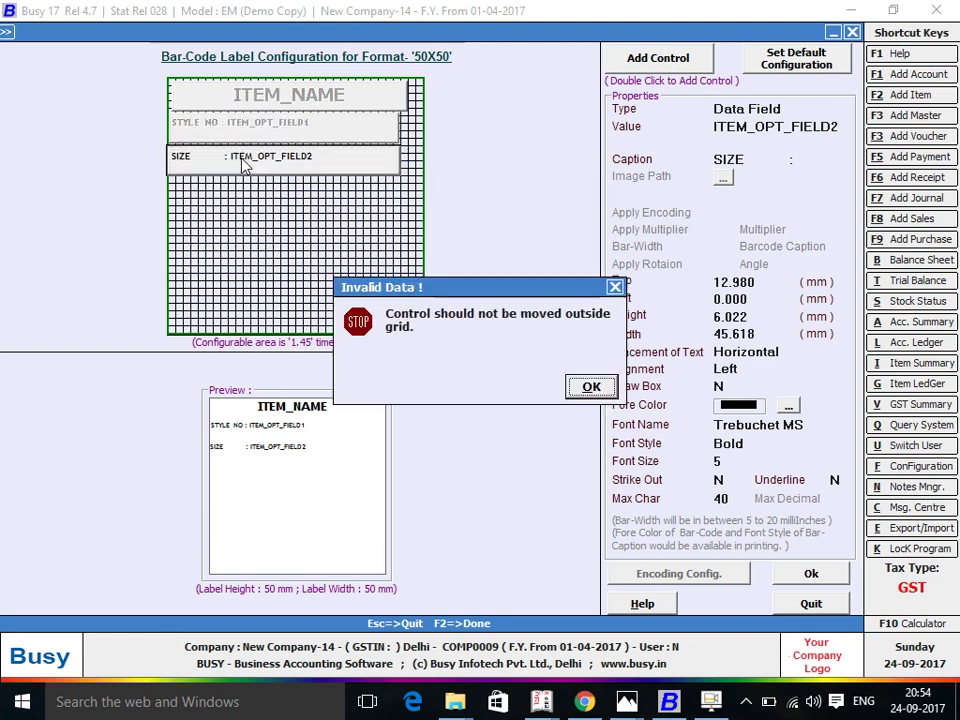
key(Return)
drag(241, 160, 247, 146)
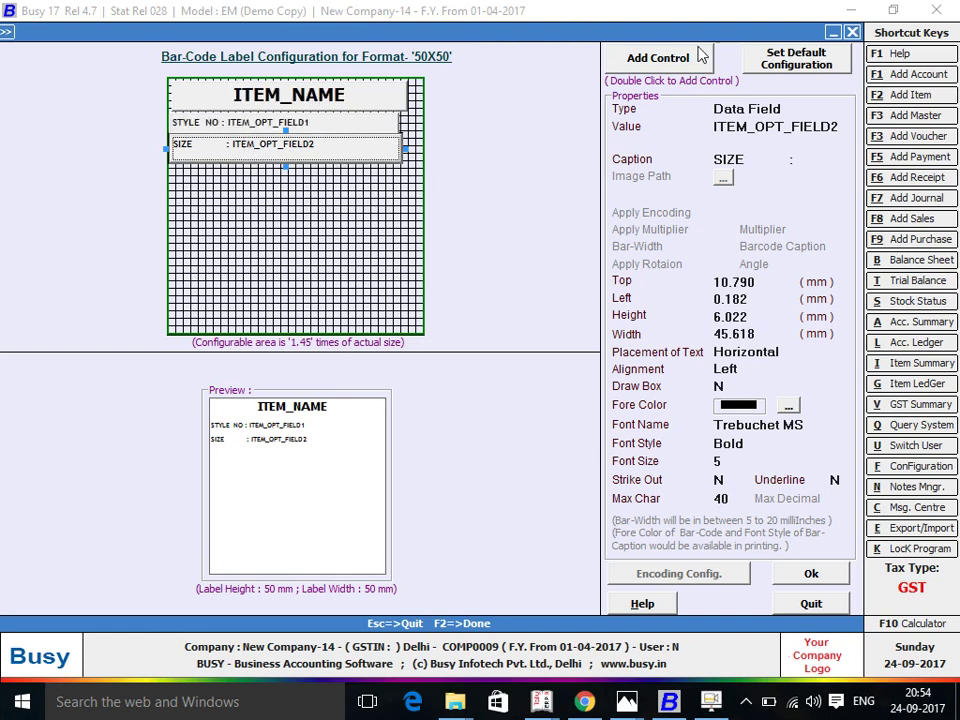
- Add a fourth blank text field under SIZE at top 14.805 mm, left 0, 45.800 mm wide
double_click(660, 57)
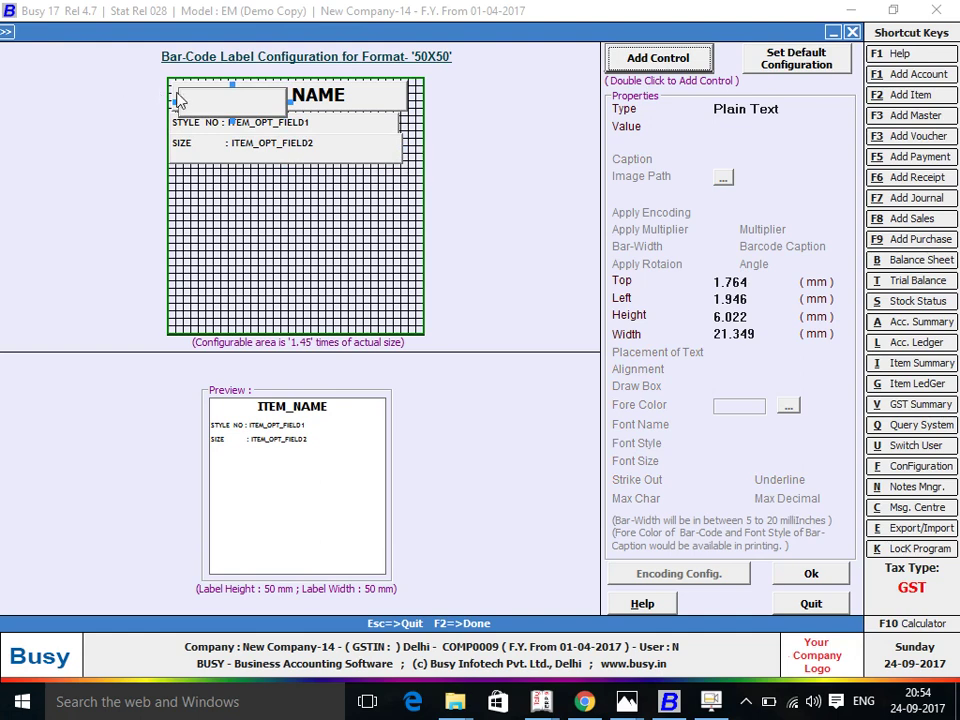
drag(180, 100, 193, 180)
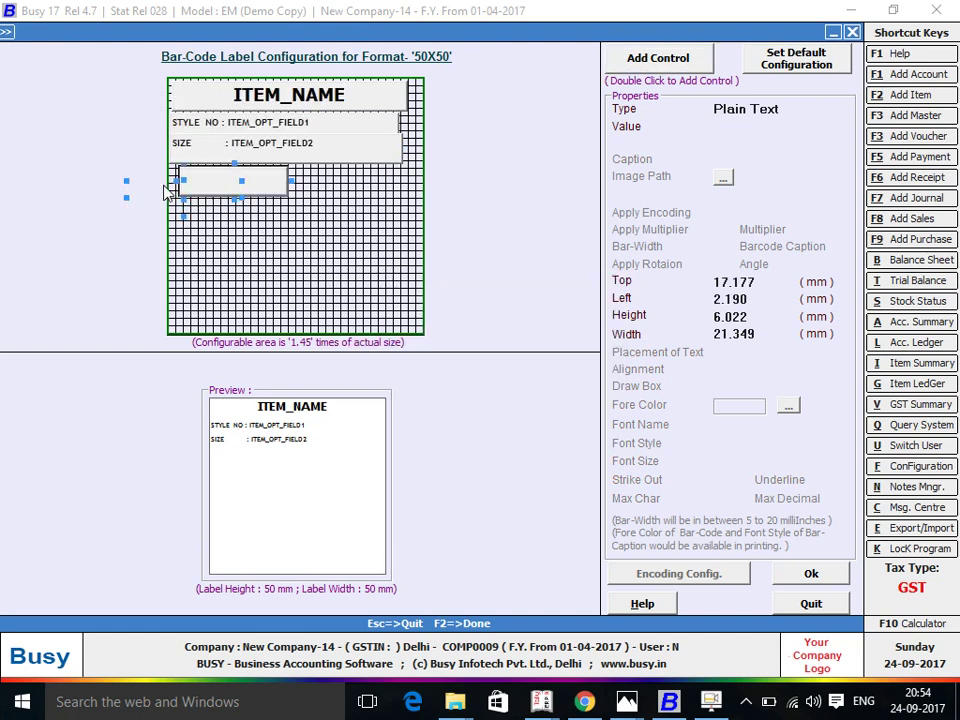
drag(251, 171, 249, 168)
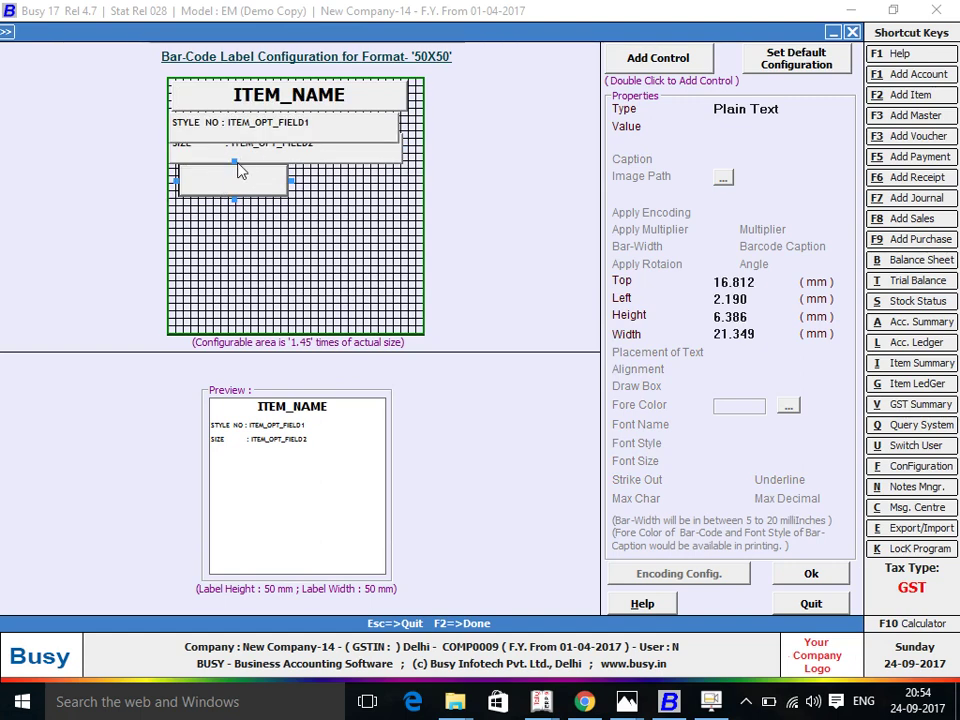
click(250, 160)
click(225, 165)
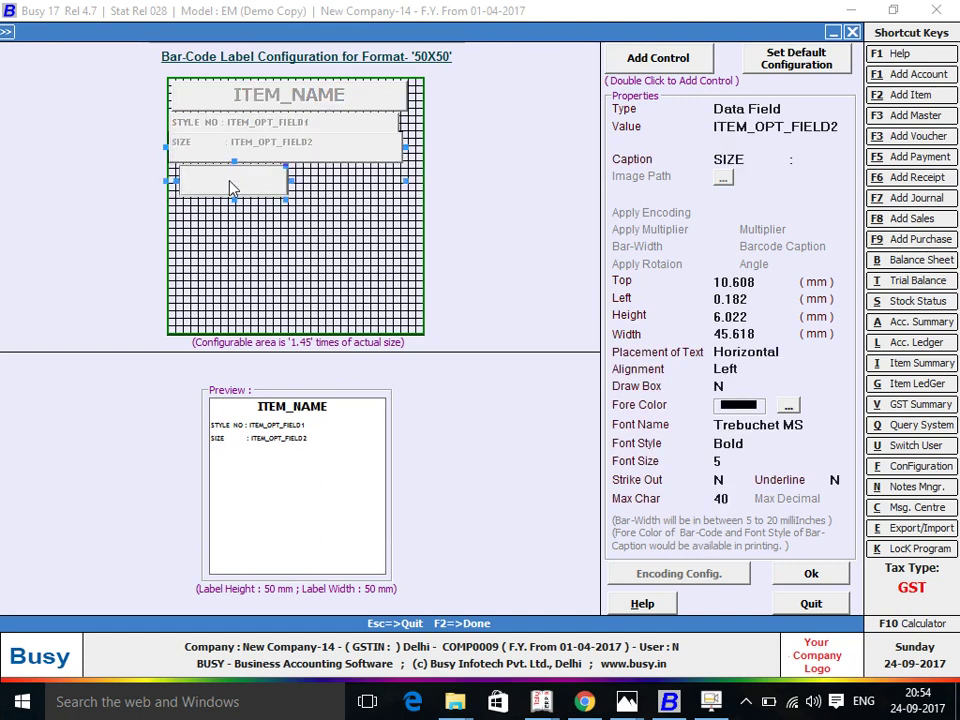
mouse_move(225, 165)
mouse_down()
mouse_move(225, 150)
mouse_move(251, 178)
mouse_move(224, 178)
mouse_up()
key(Escape)
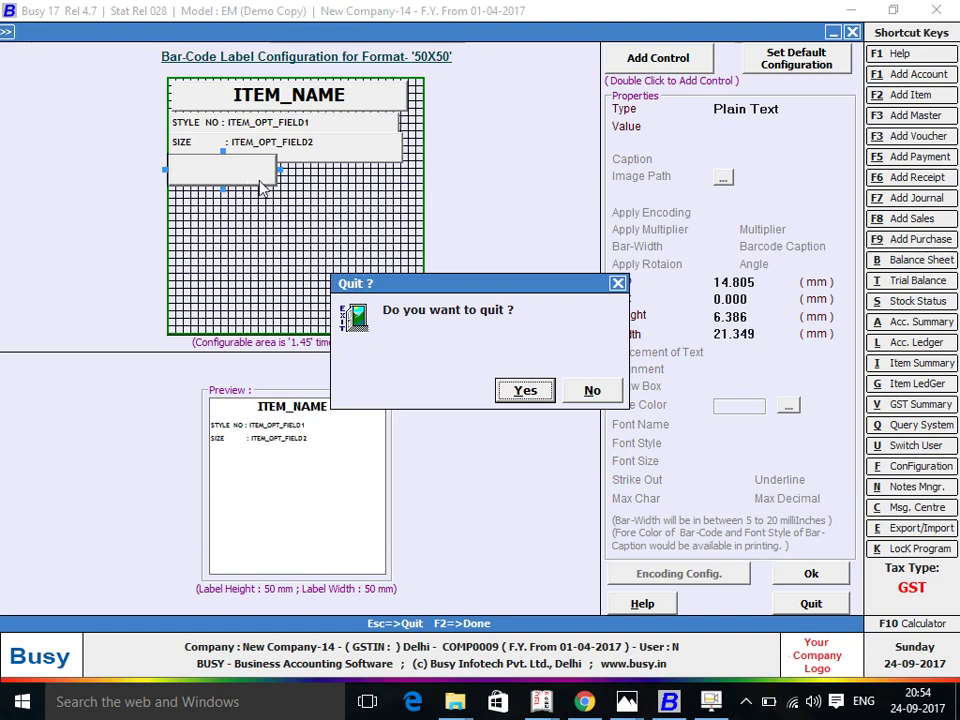
click(583, 390)
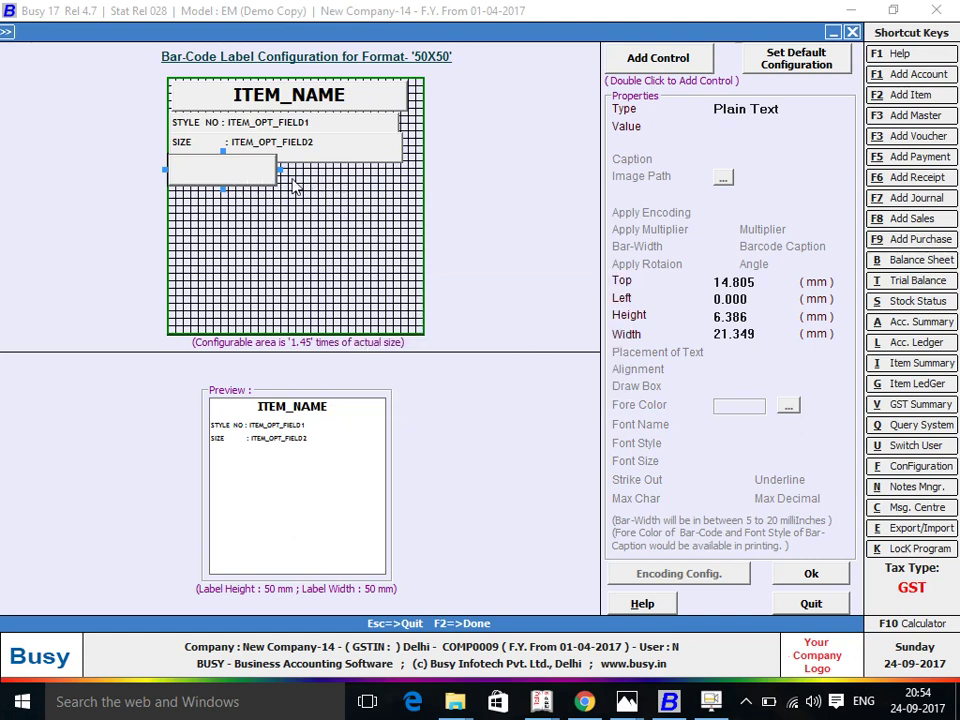
drag(281, 170, 405, 172)
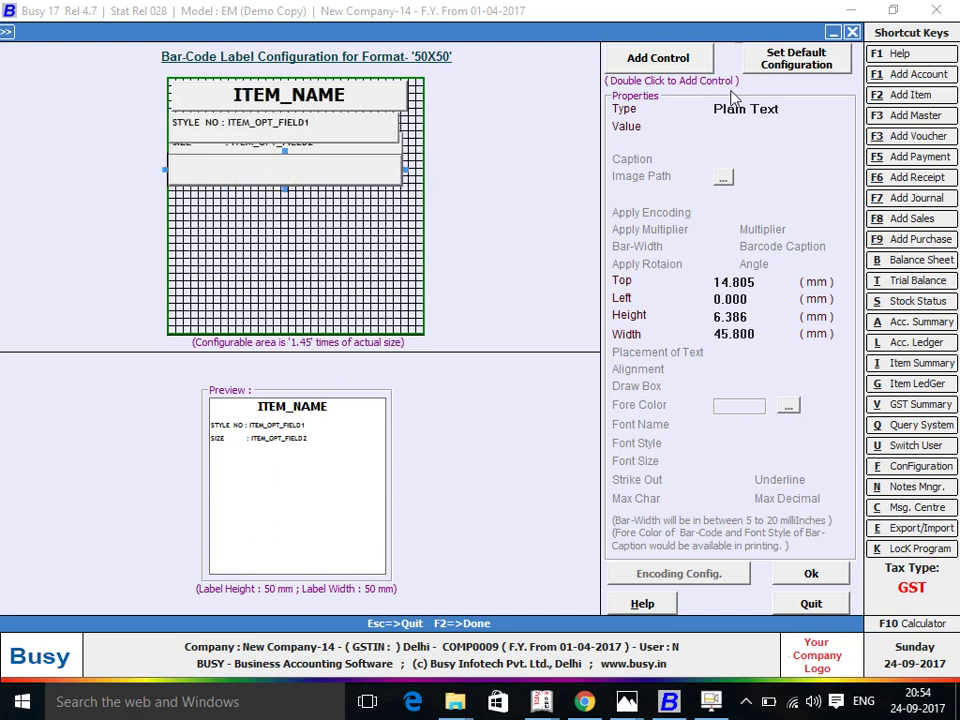
- Make the new row an ITEM_OPT_FIELD3 data field with the caption 'PIECES :'
click(770, 109)
click(748, 150)
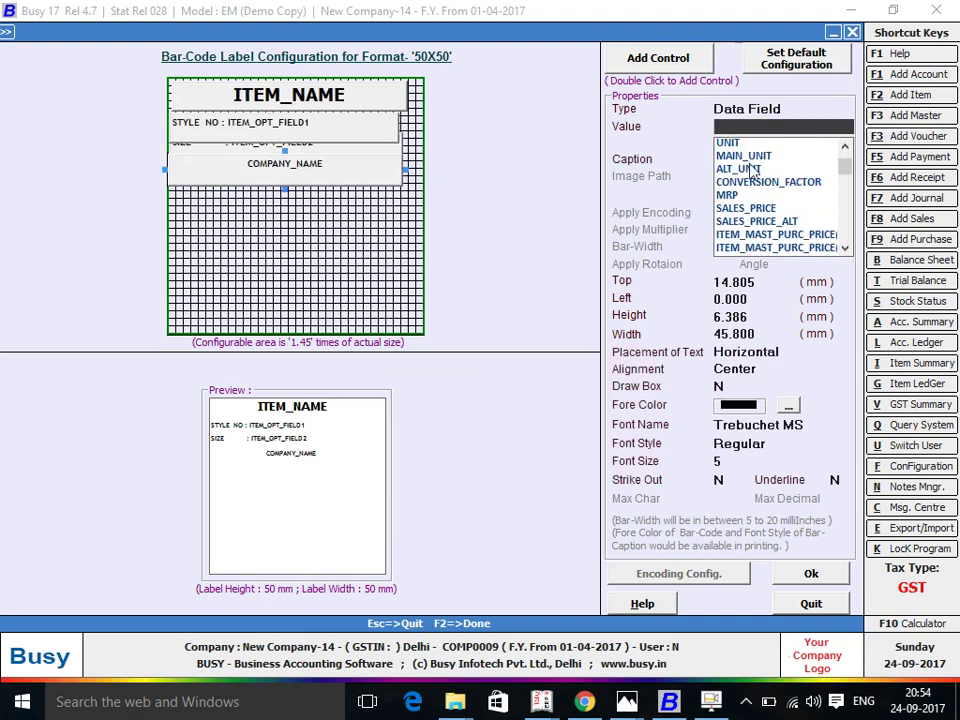
scroll(752, 172, down, 2)
scroll(755, 180, down, 2)
scroll(760, 200, down, 1)
scroll(765, 220, down, 1)
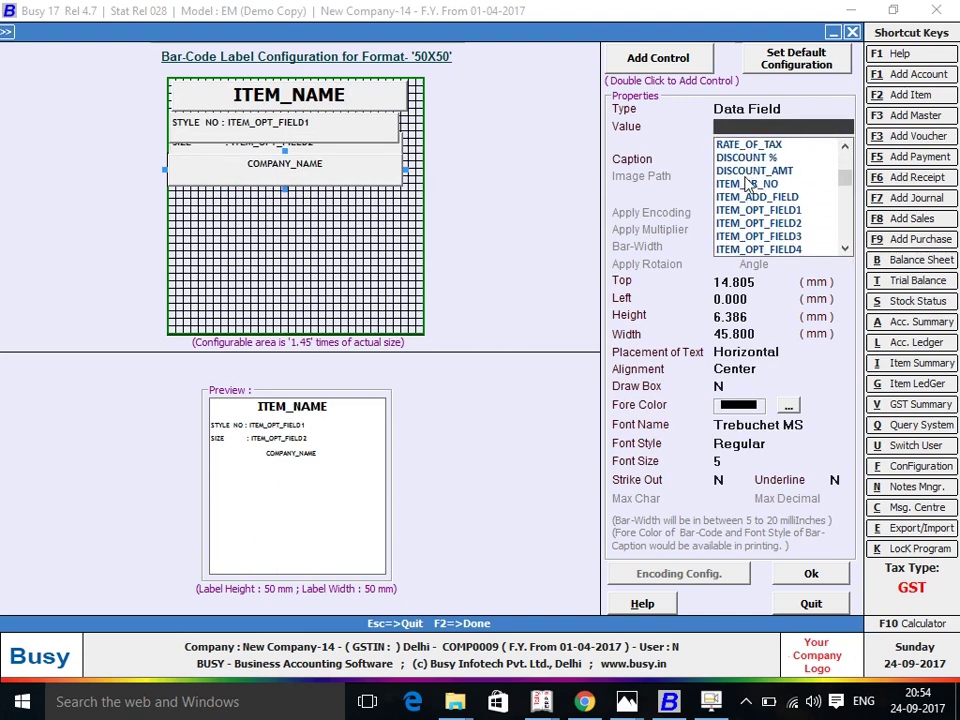
click(772, 237)
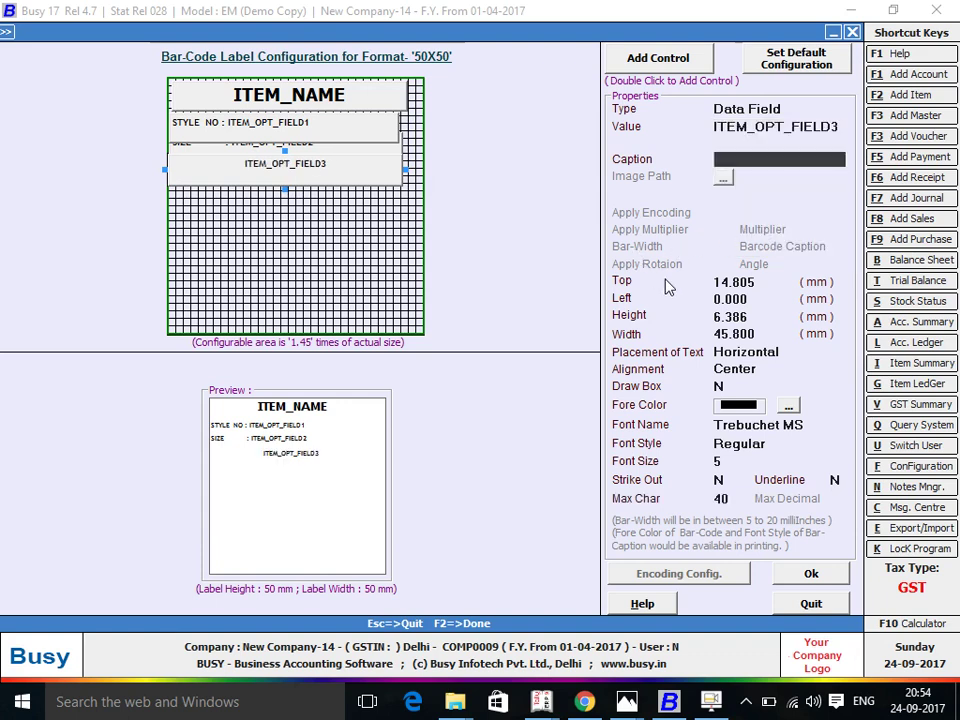
text(P)
text(U)
text(:)
key(Return)
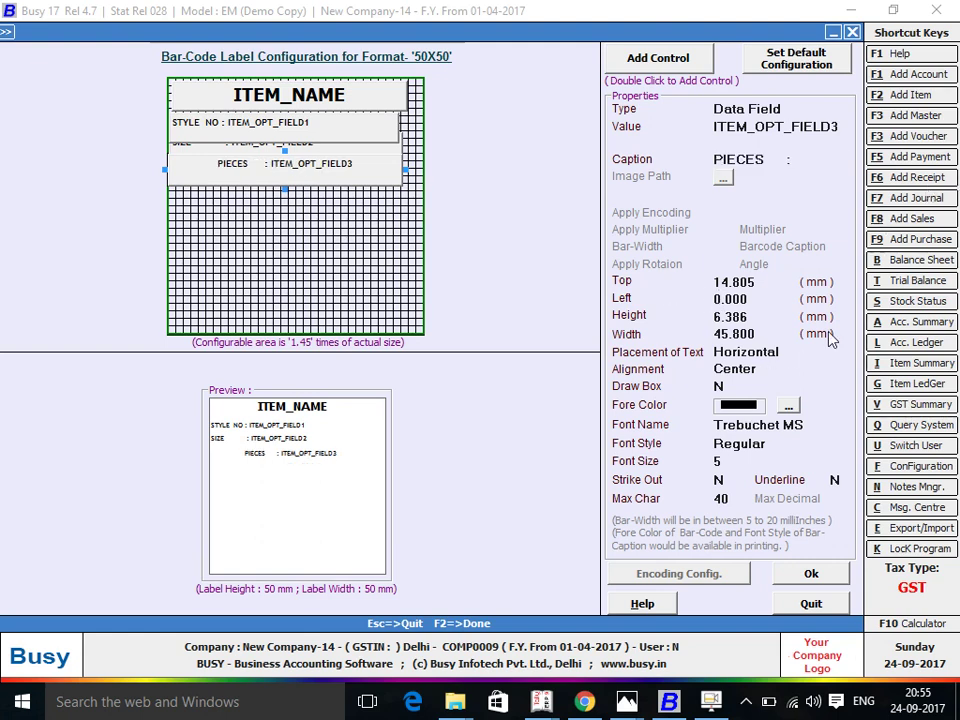
- Left-align the PIECES row and respace its caption to match the rows above
click(720, 369)
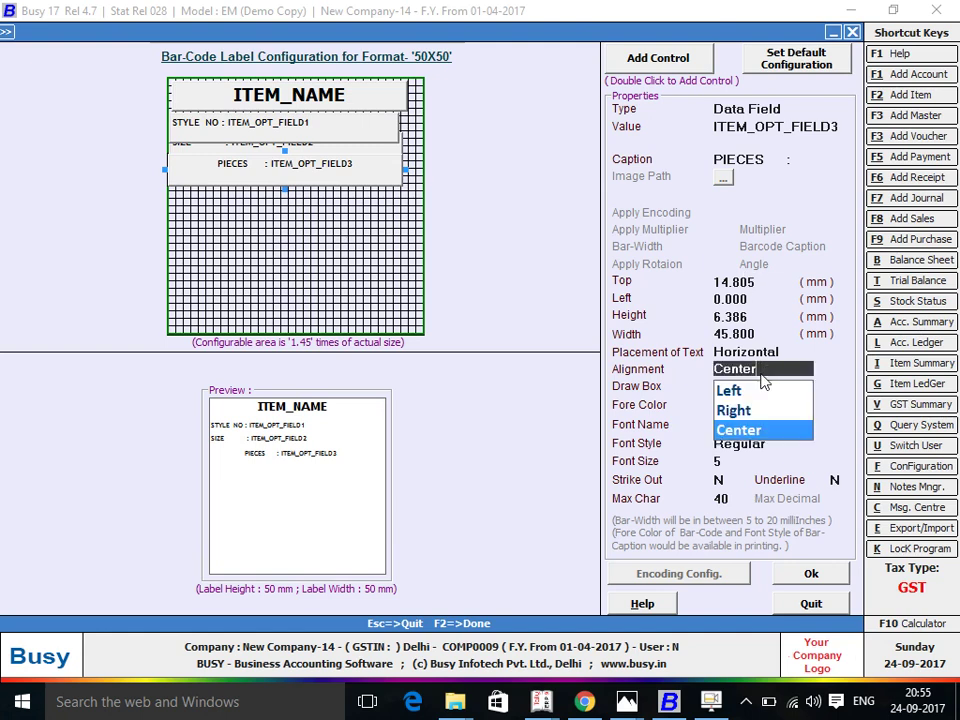
click(750, 391)
click(800, 350)
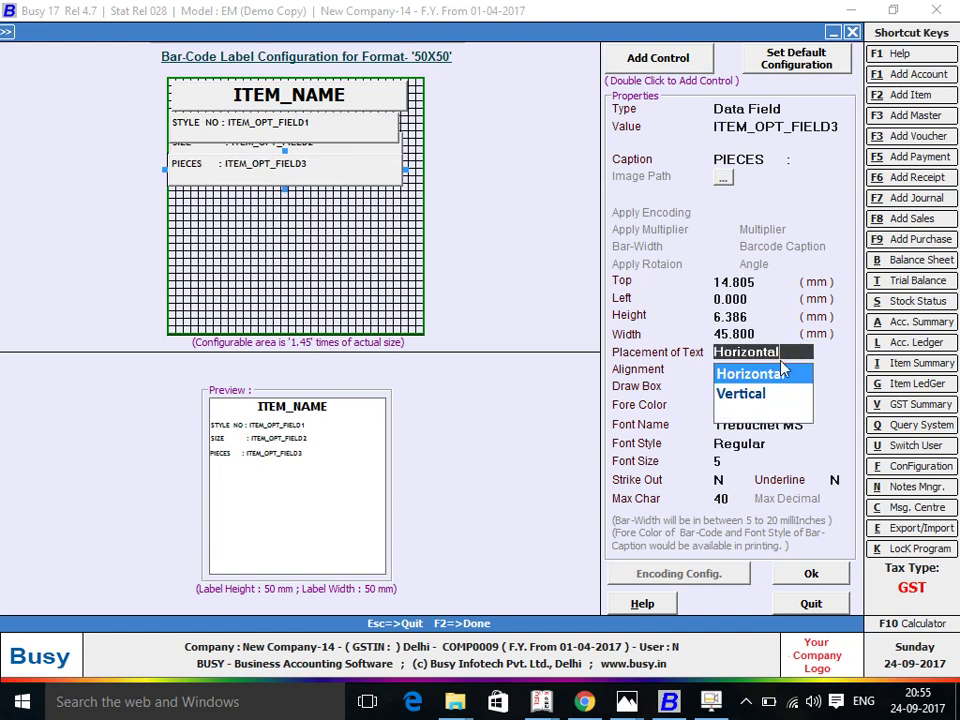
click(783, 372)
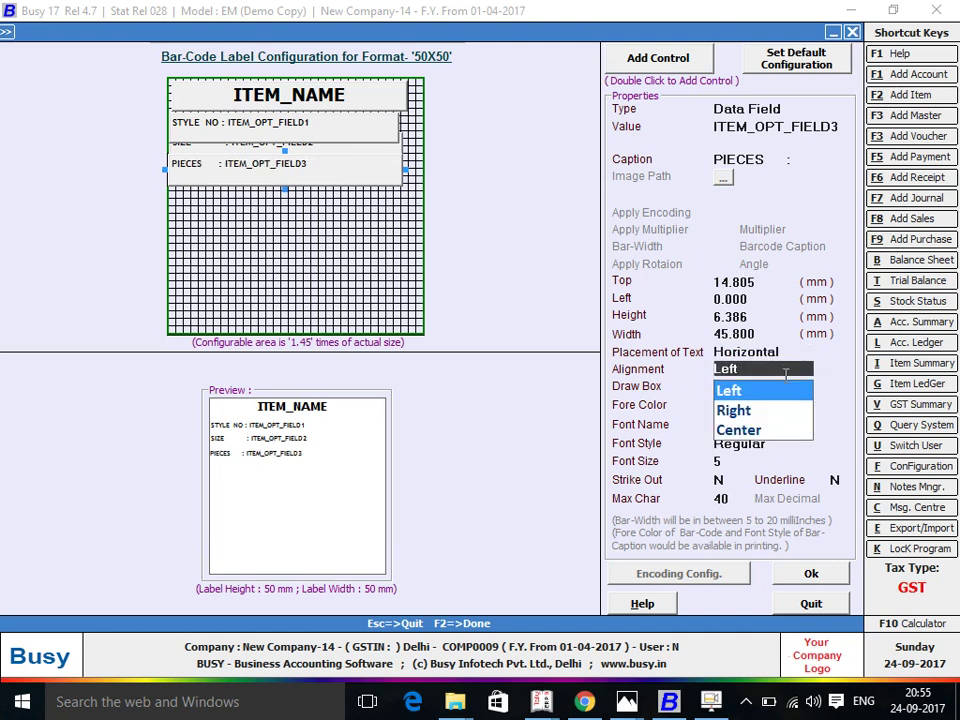
click(263, 168)
click(786, 166)
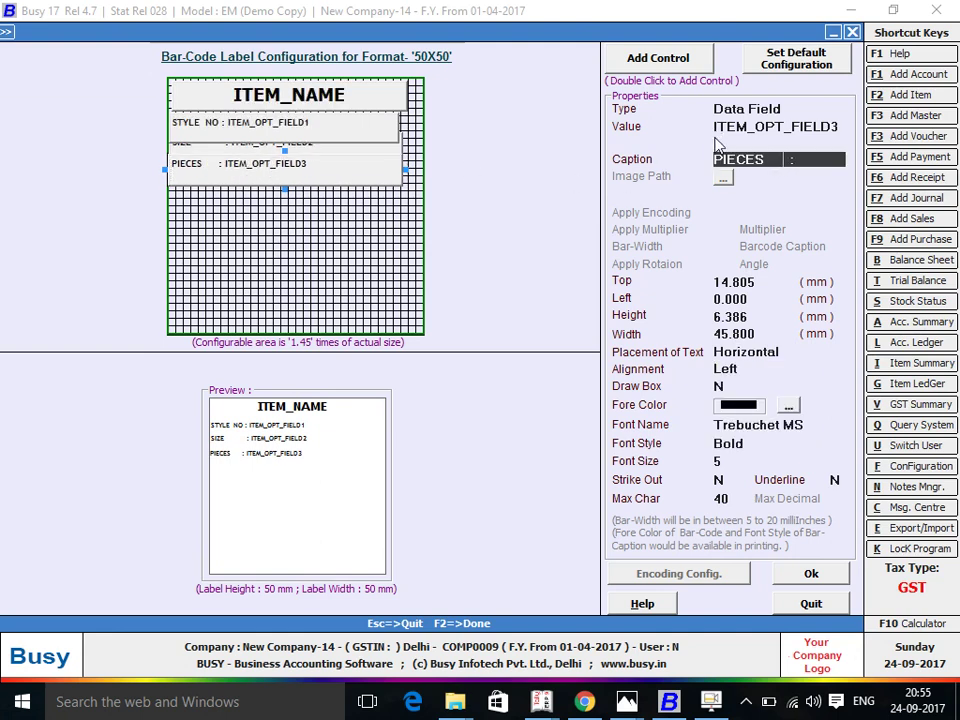
click(706, 150)
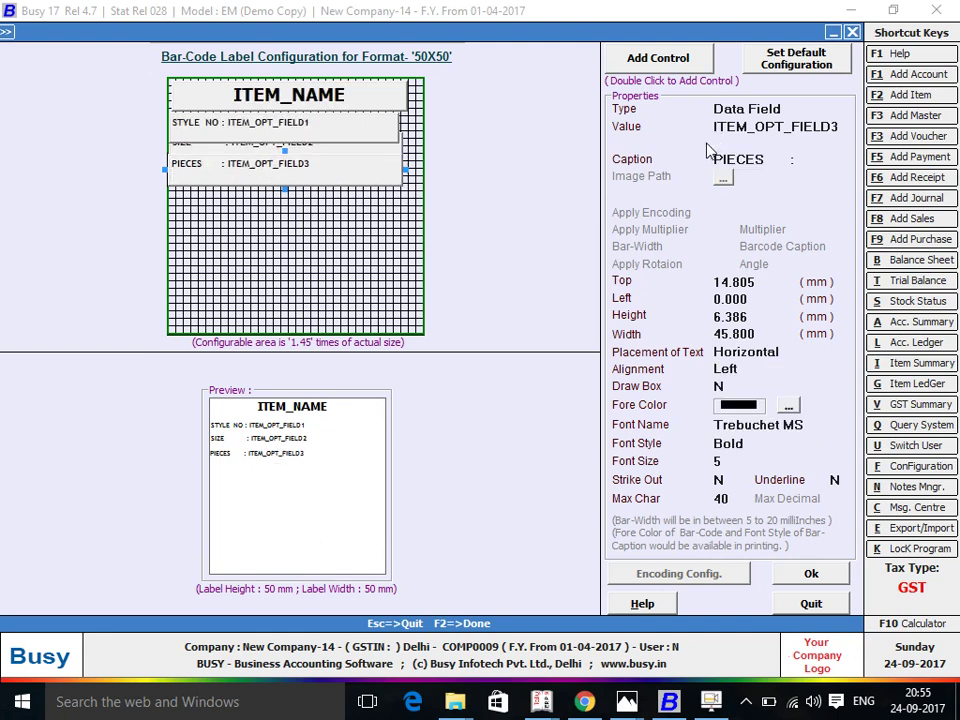
click(788, 164)
click(786, 163)
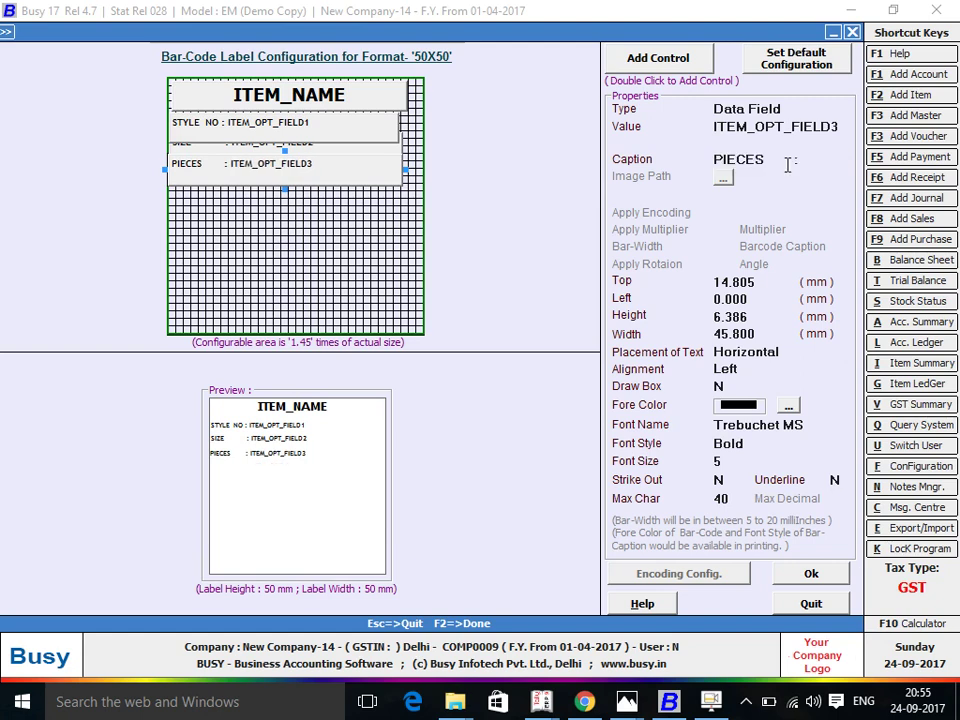
click(787, 165)
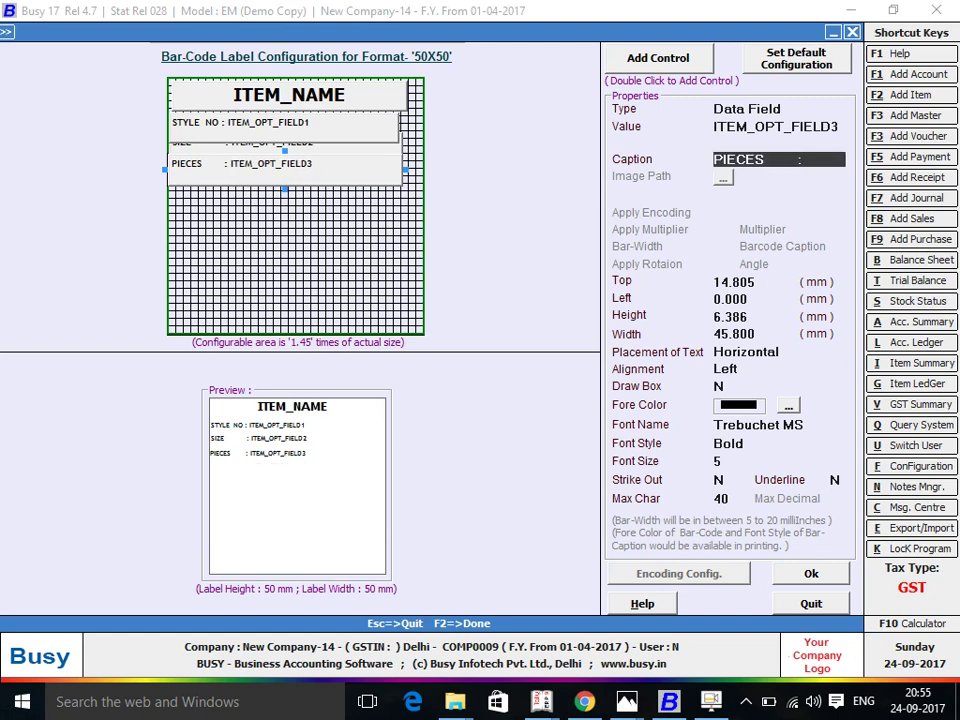
click(787, 165)
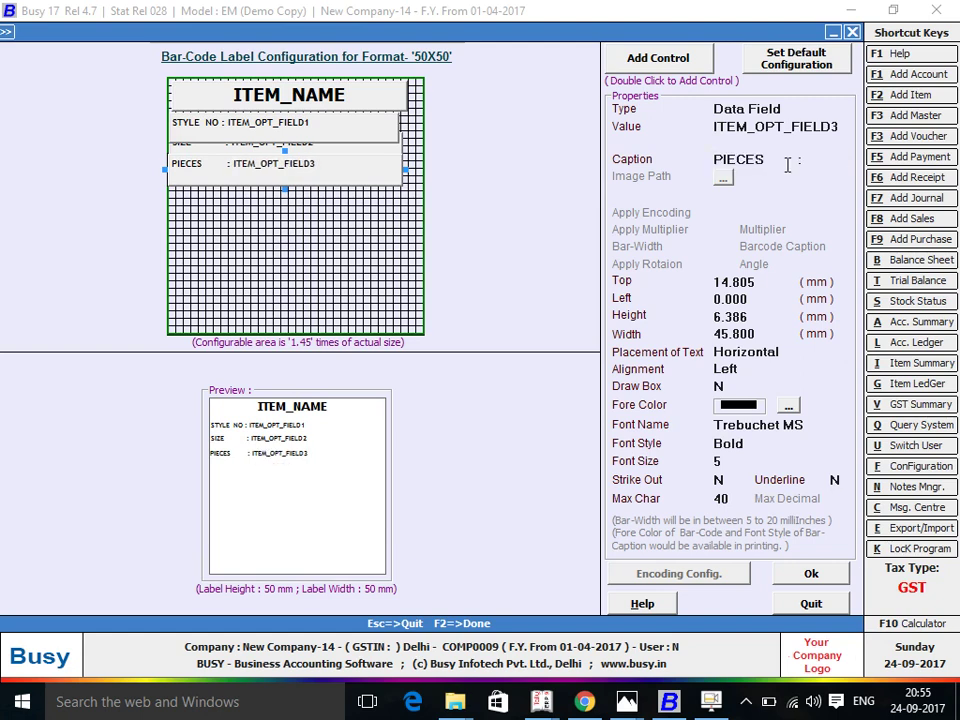
- Add a new data field below PIECES bound to ITEM_OPT_FIELD4
double_click(658, 58)
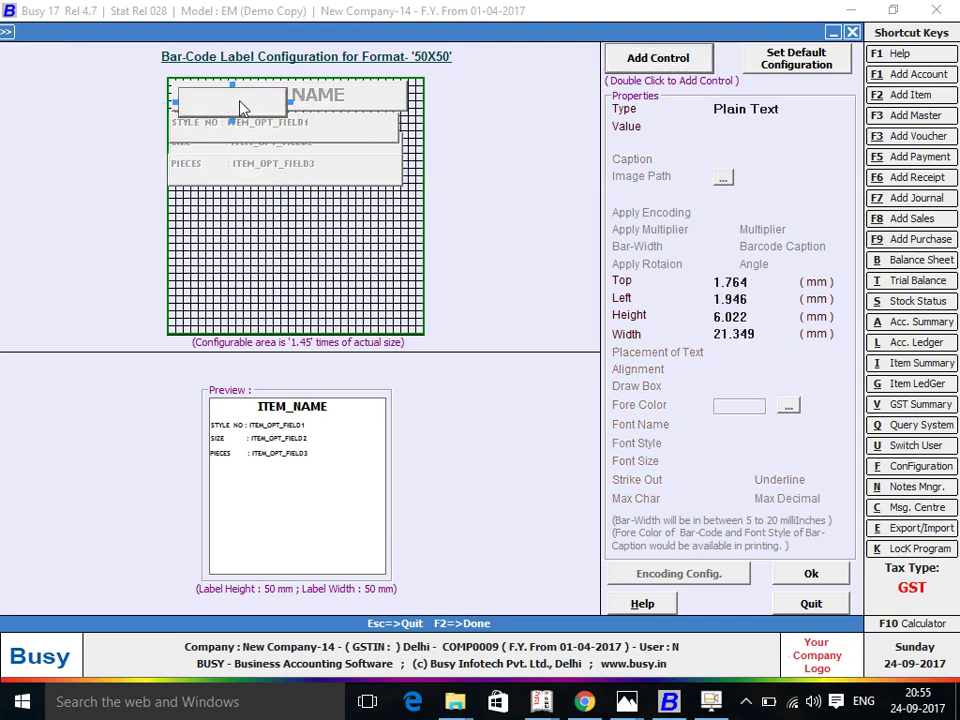
mouse_move(241, 108)
mouse_down()
mouse_move(237, 203)
mouse_move(229, 193)
mouse_move(398, 189)
mouse_up()
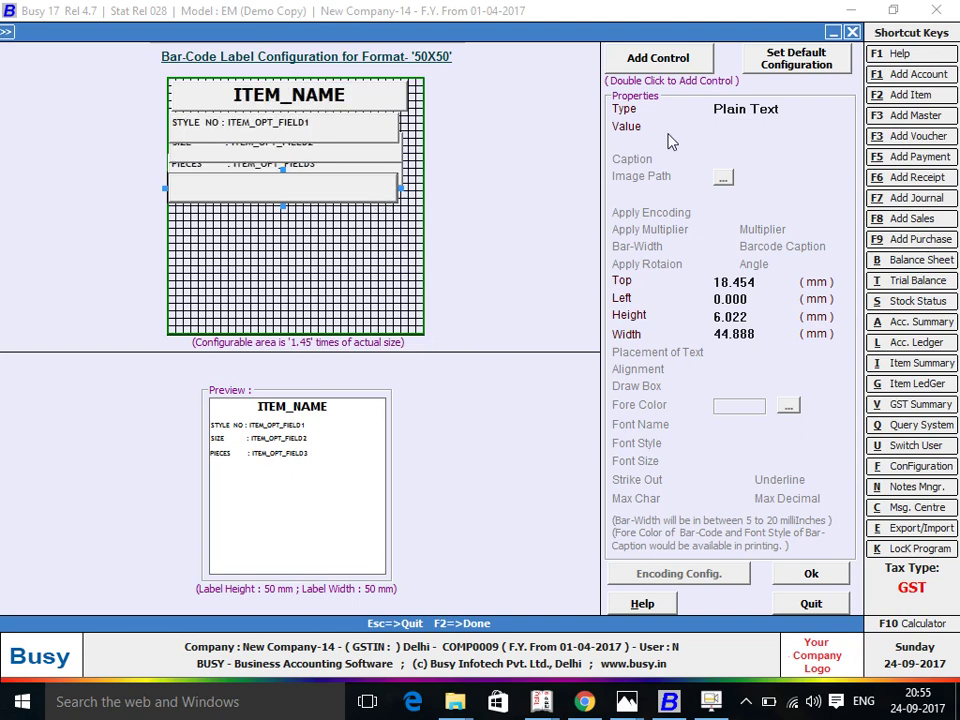
click(780, 108)
click(771, 150)
scroll(760, 162, down, 5)
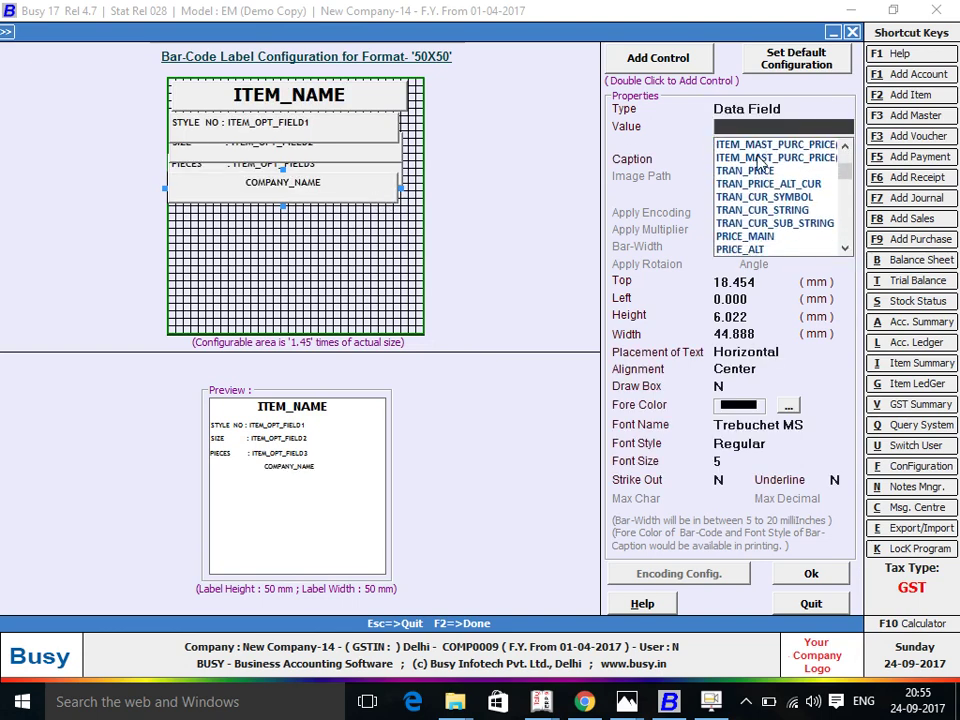
scroll(760, 162, down, 2)
scroll(770, 180, down, 2)
scroll(780, 200, down, 1)
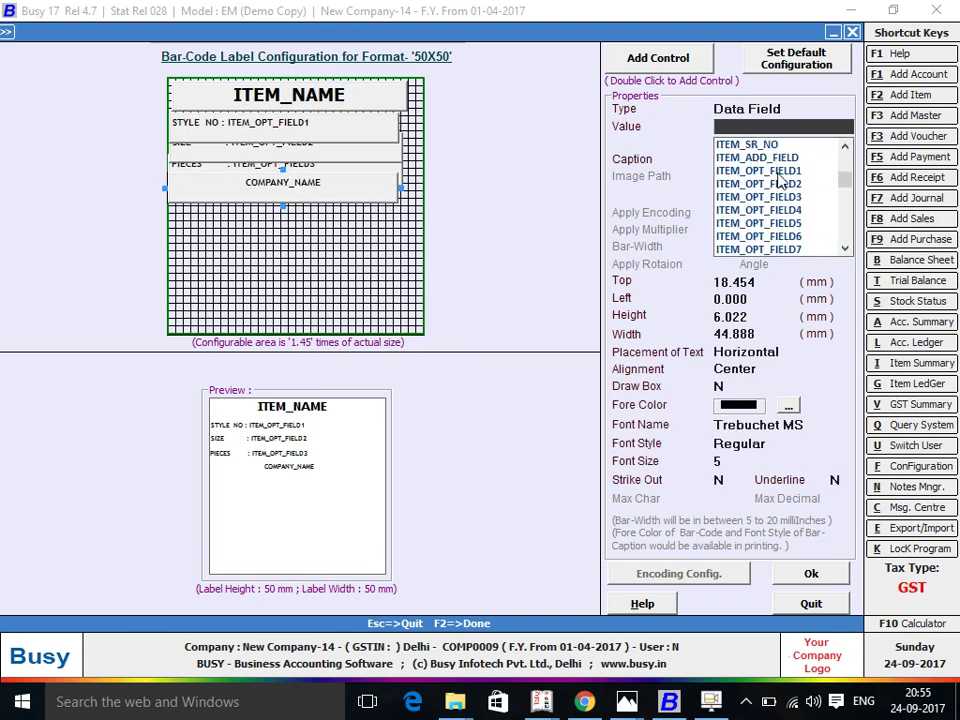
click(788, 223)
click(835, 128)
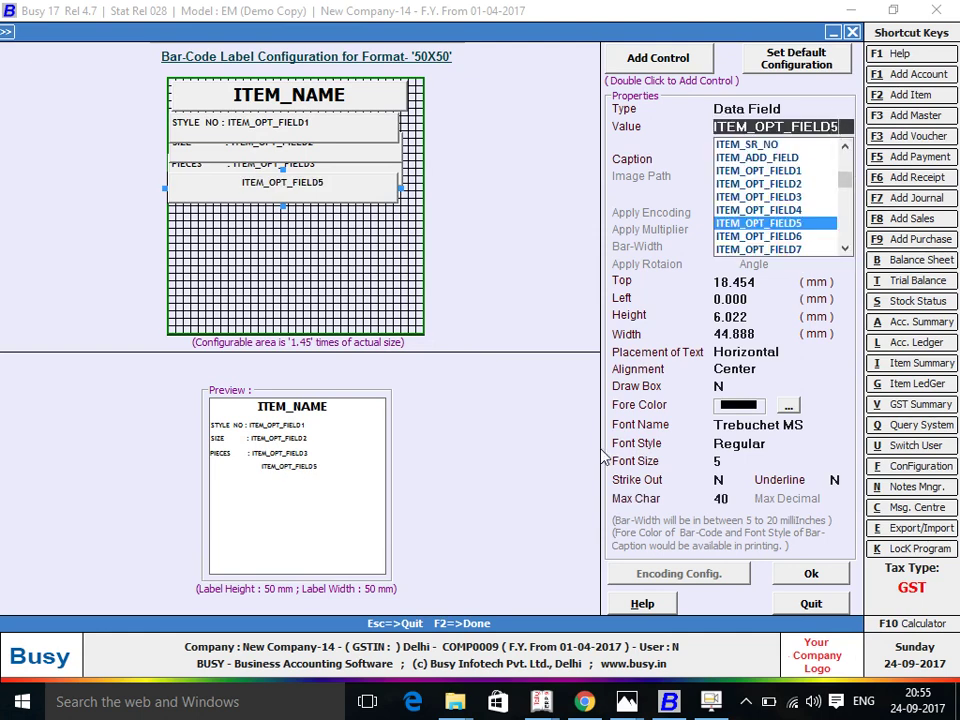
key(Up)
key(Return)
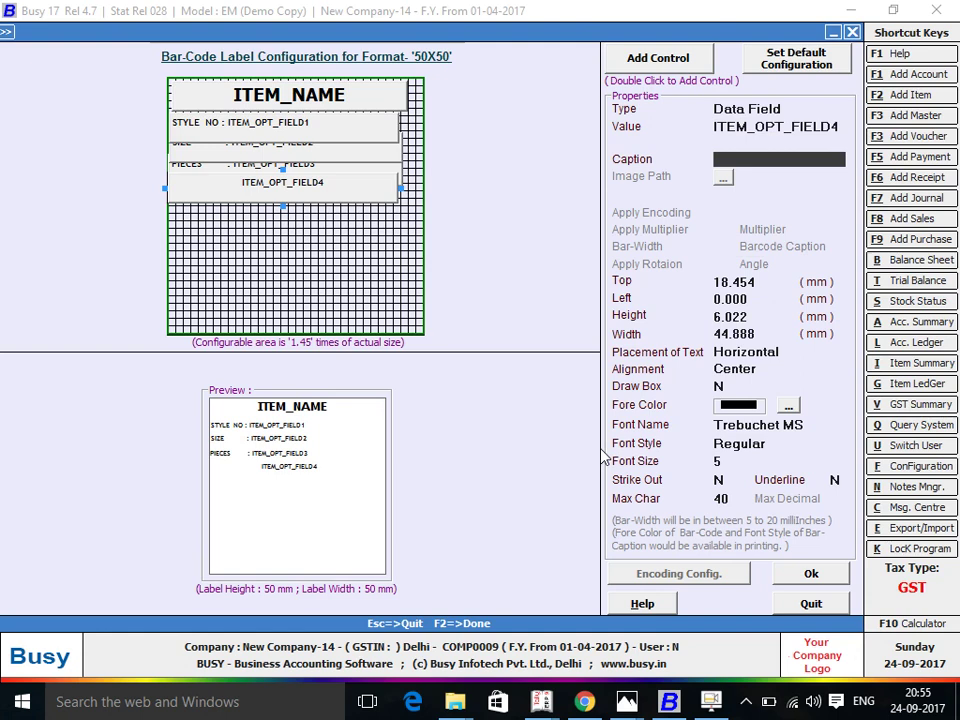
- Caption the row 'ART NO :', left-align it, and respace the colon to line up
text(ART)
text( NO :)
key(Return)
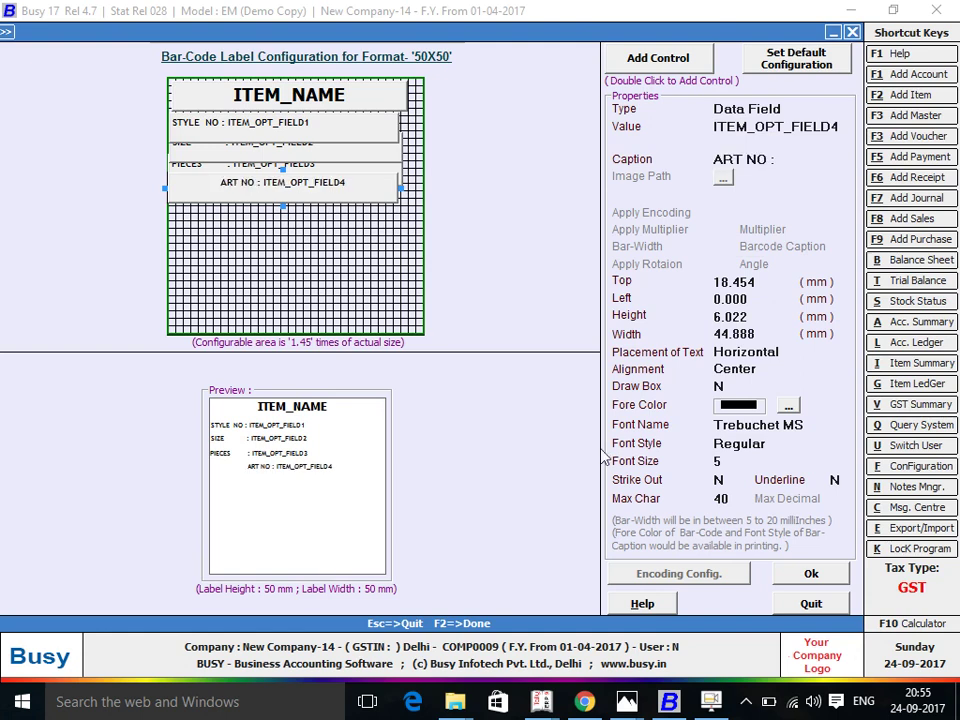
click(774, 371)
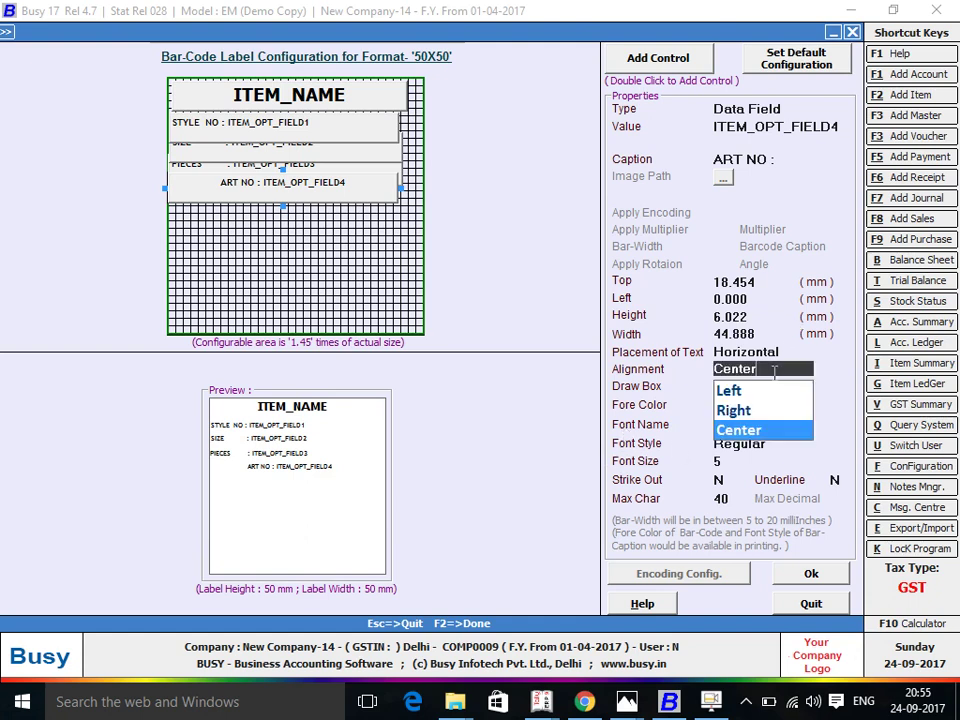
click(752, 390)
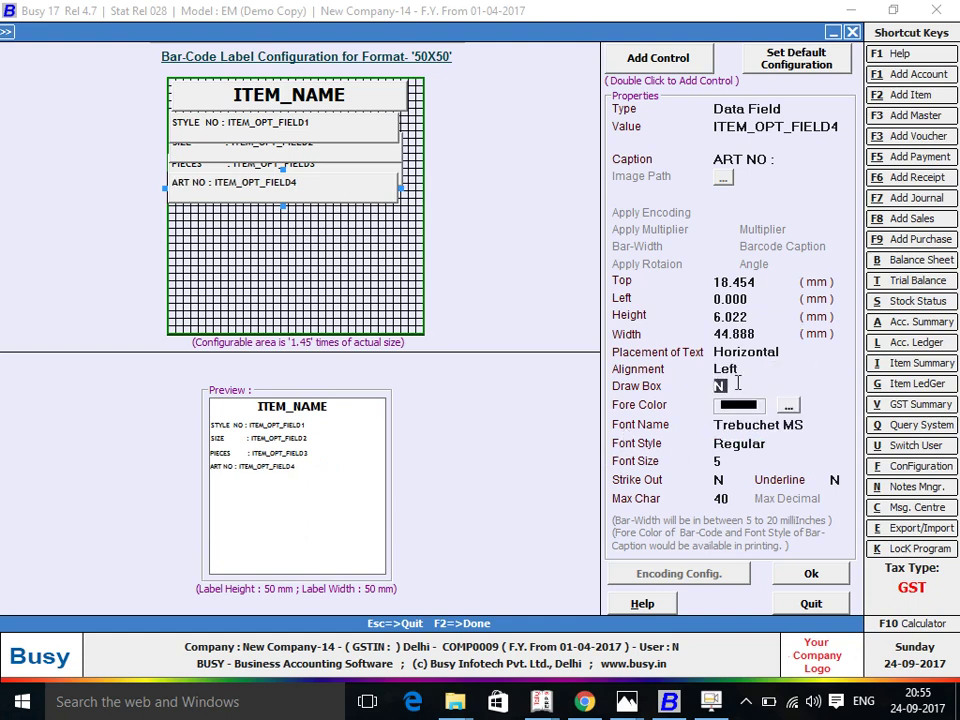
click(783, 163)
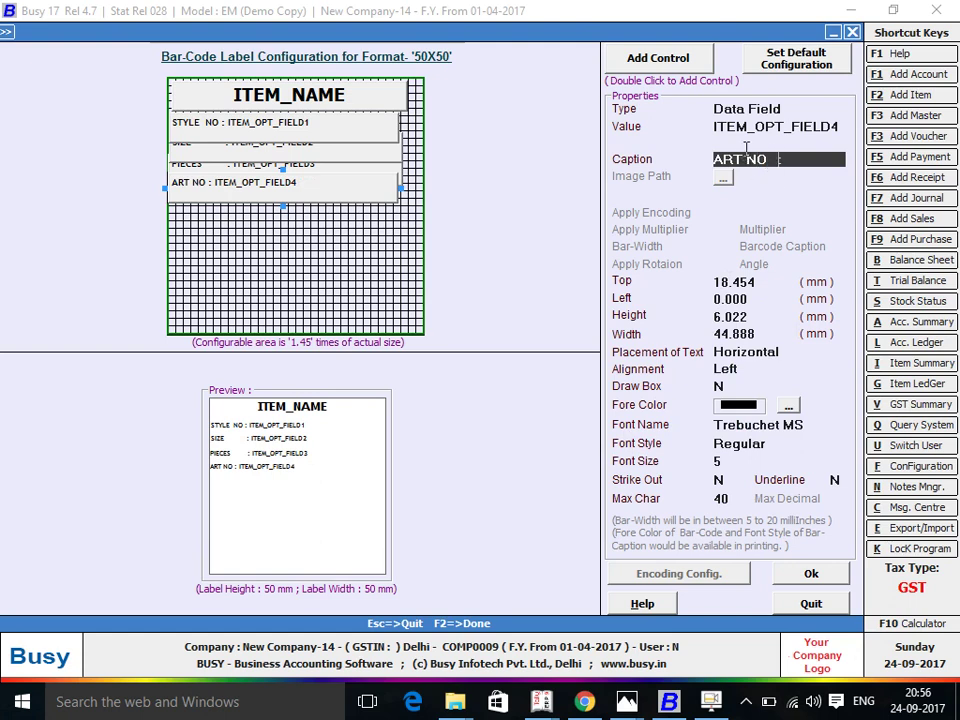
key(Return)
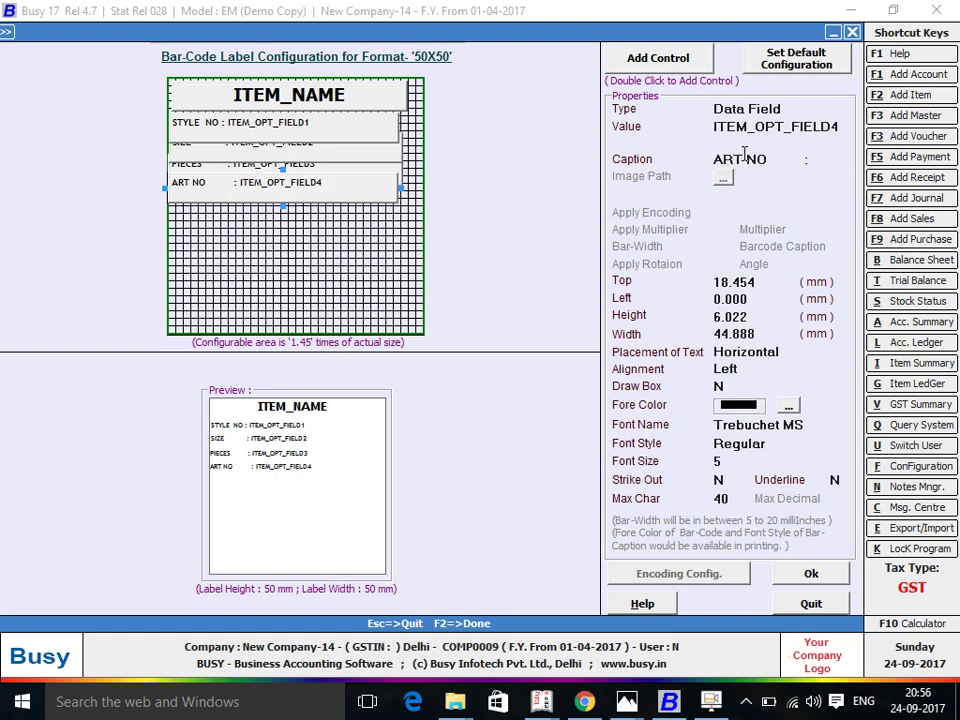
click(809, 157)
text(:)
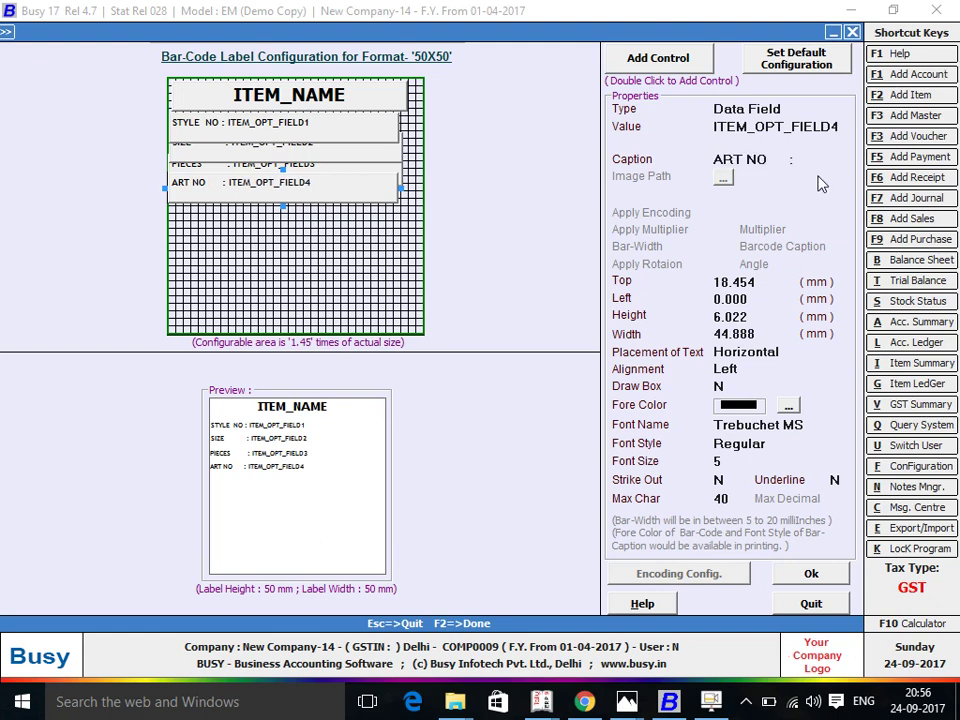
- Add a new element in the lower label area beneath the text rows, within the grid
click(650, 62)
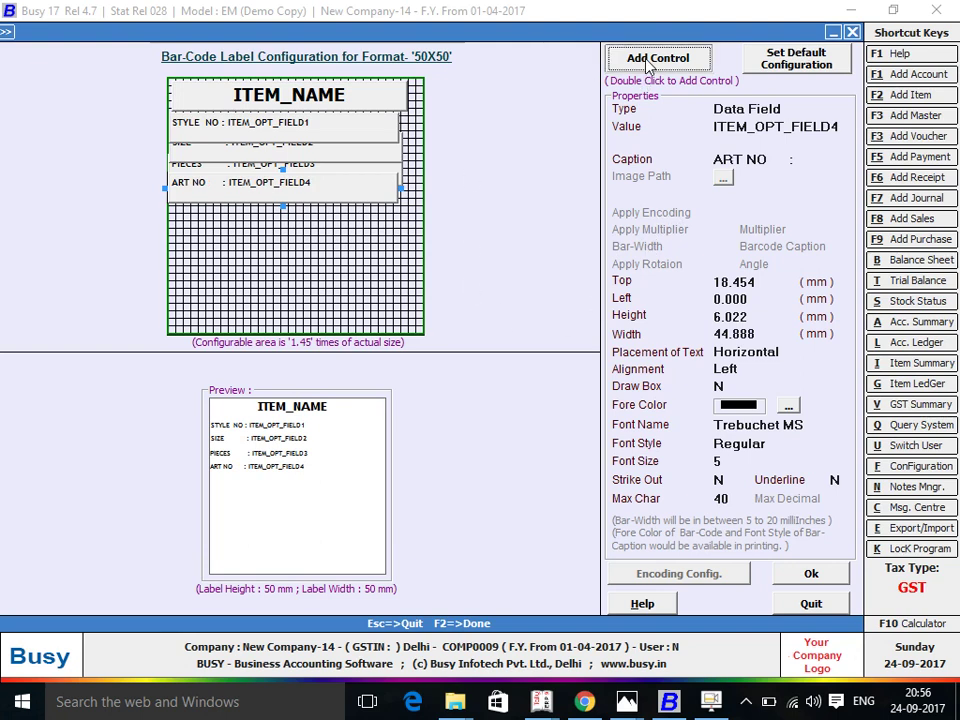
click(650, 62)
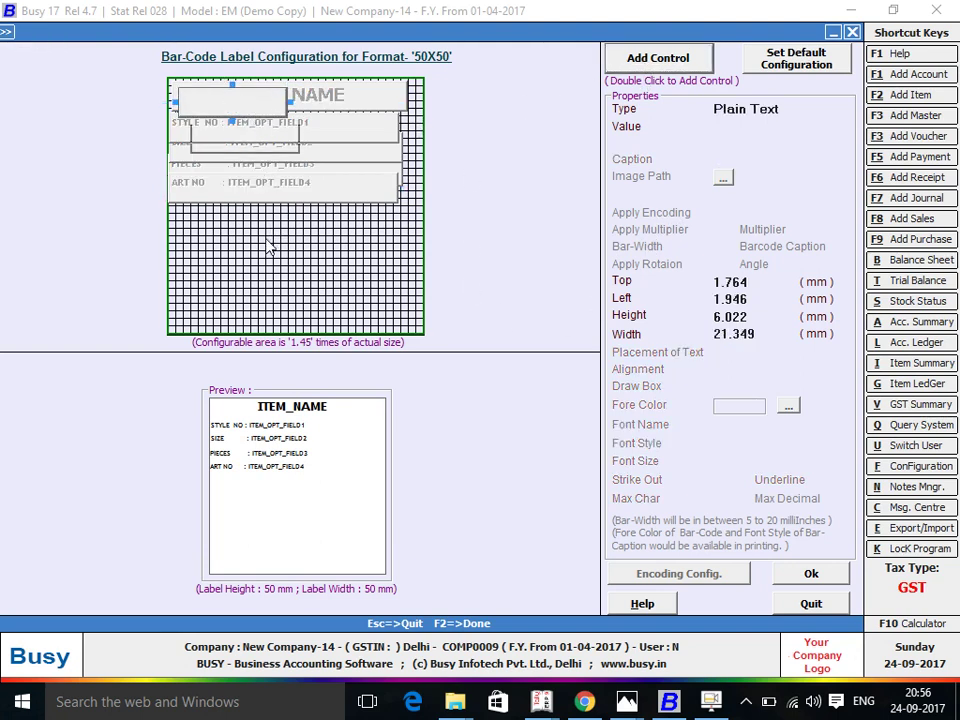
mouse_move(260, 98)
mouse_down()
mouse_move(277, 234)
mouse_move(450, 245)
mouse_up()
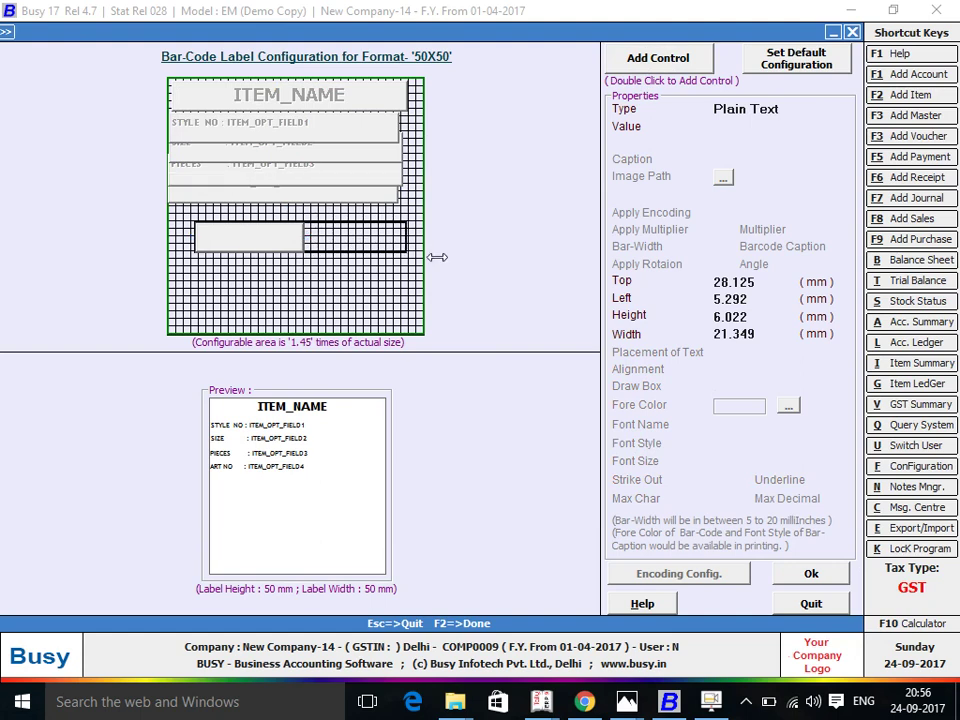
click(192, 242)
drag(195, 240, 181, 246)
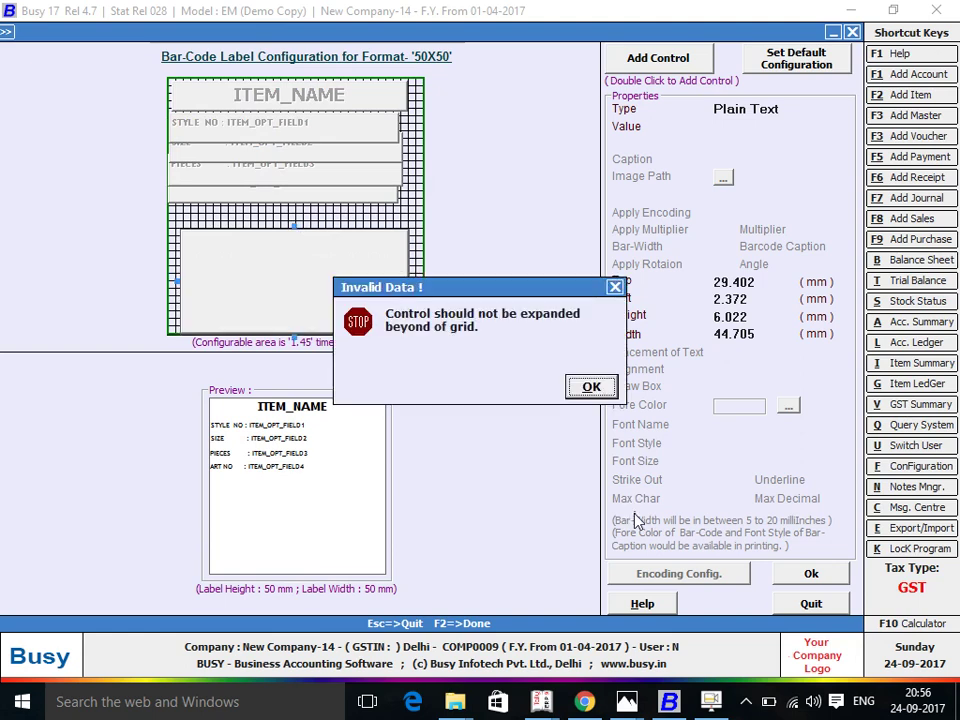
click(591, 386)
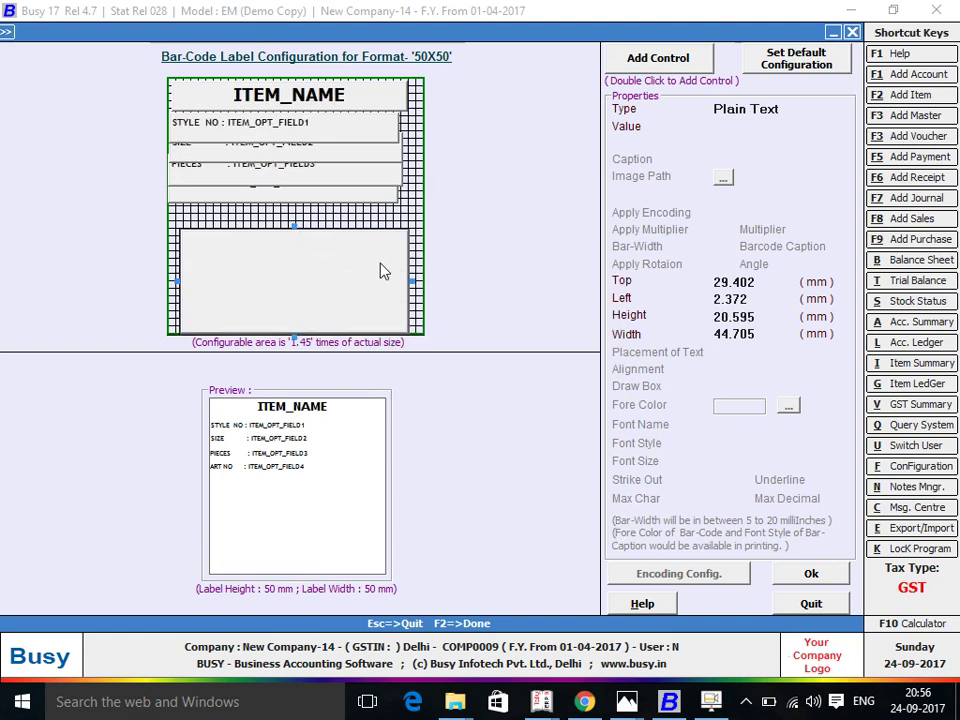
drag(375, 259, 375, 251)
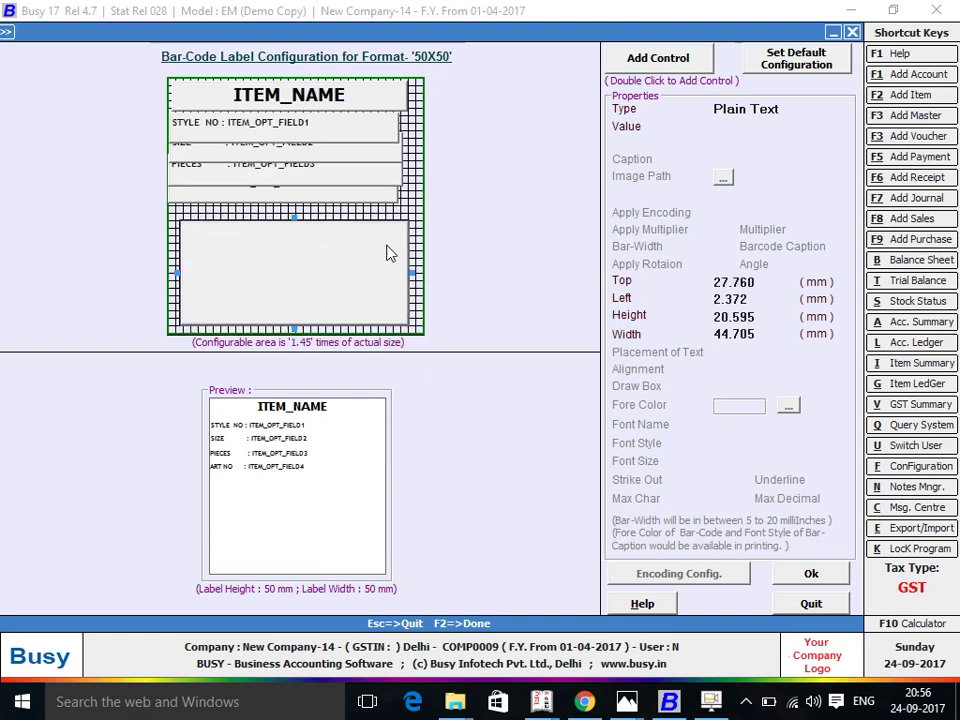
- Make the new element a bar-code and save the 50X50 label layout
click(790, 108)
click(771, 135)
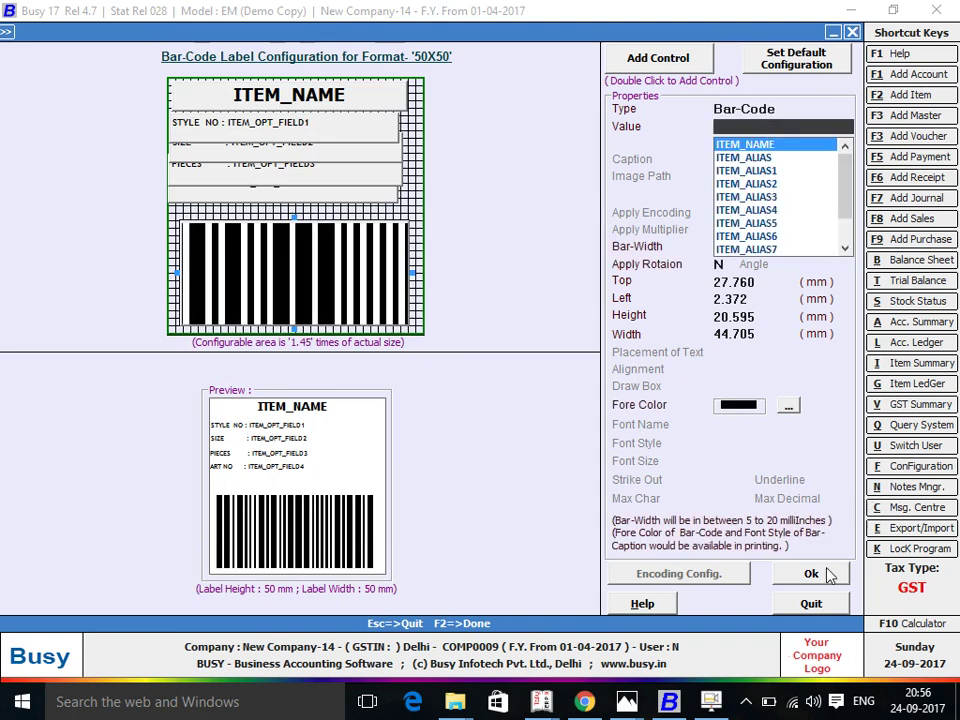
click(820, 574)
click(644, 527)
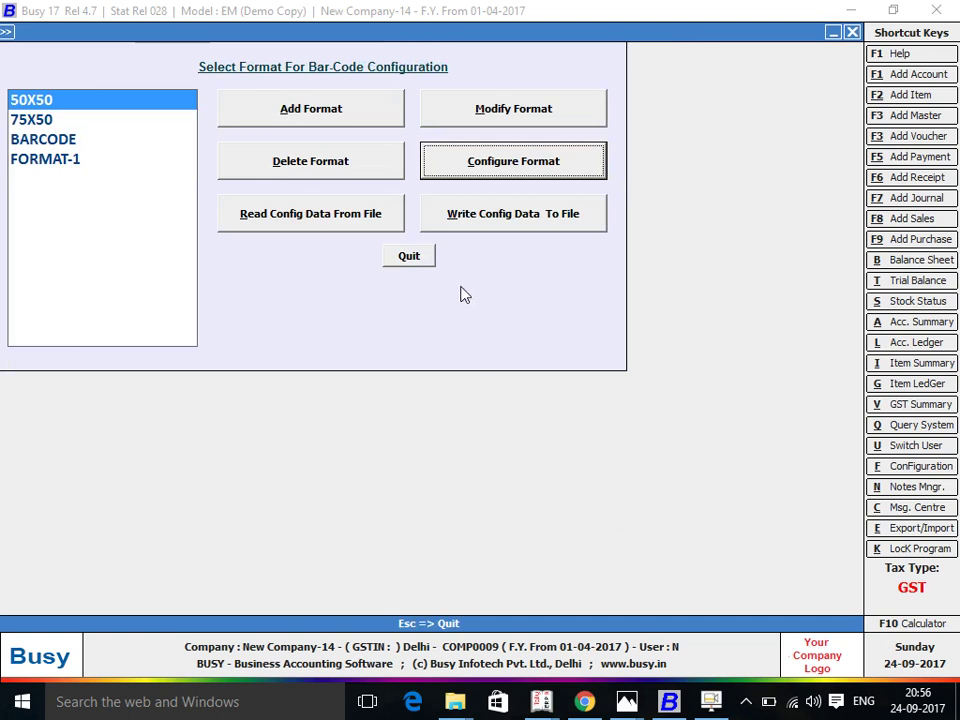
- Start Print Bar-Code from Item Master using format 50X50 for one item
click(426, 253)
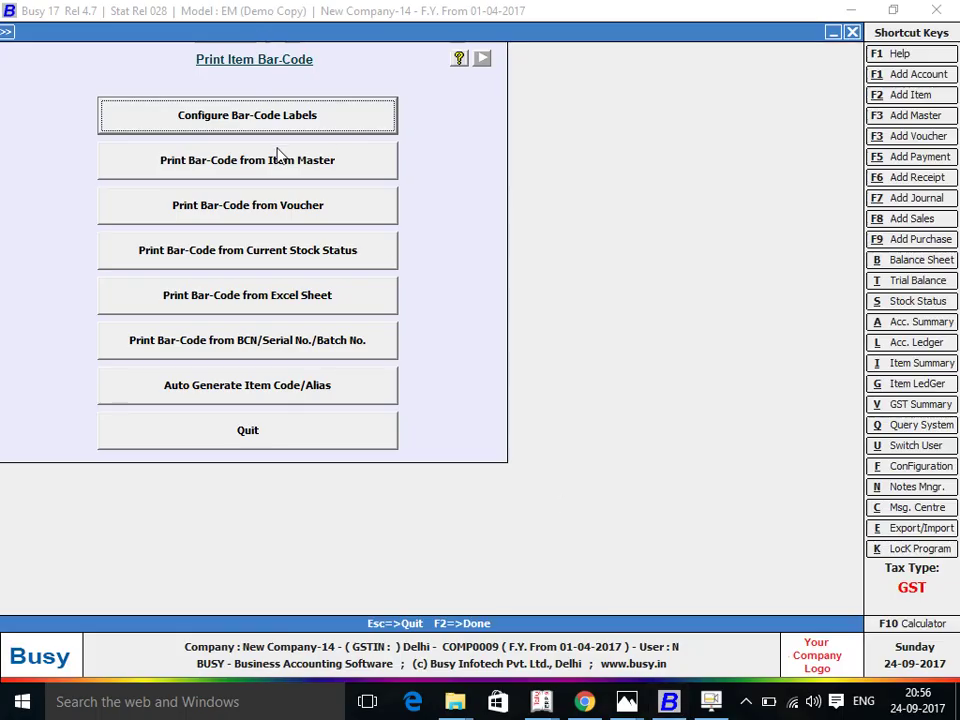
click(279, 160)
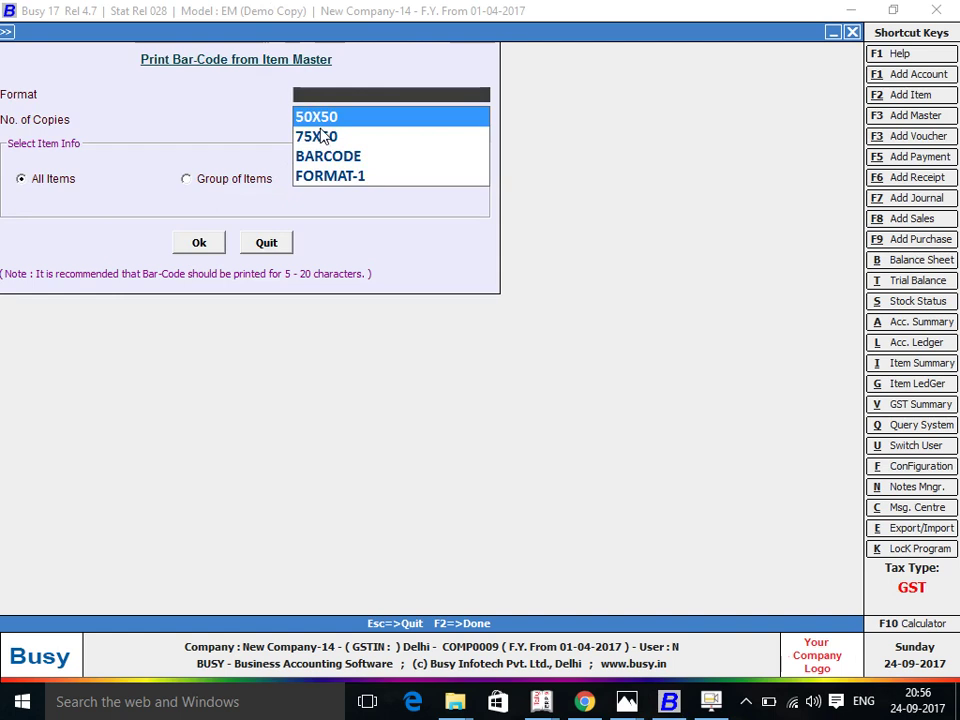
click(330, 117)
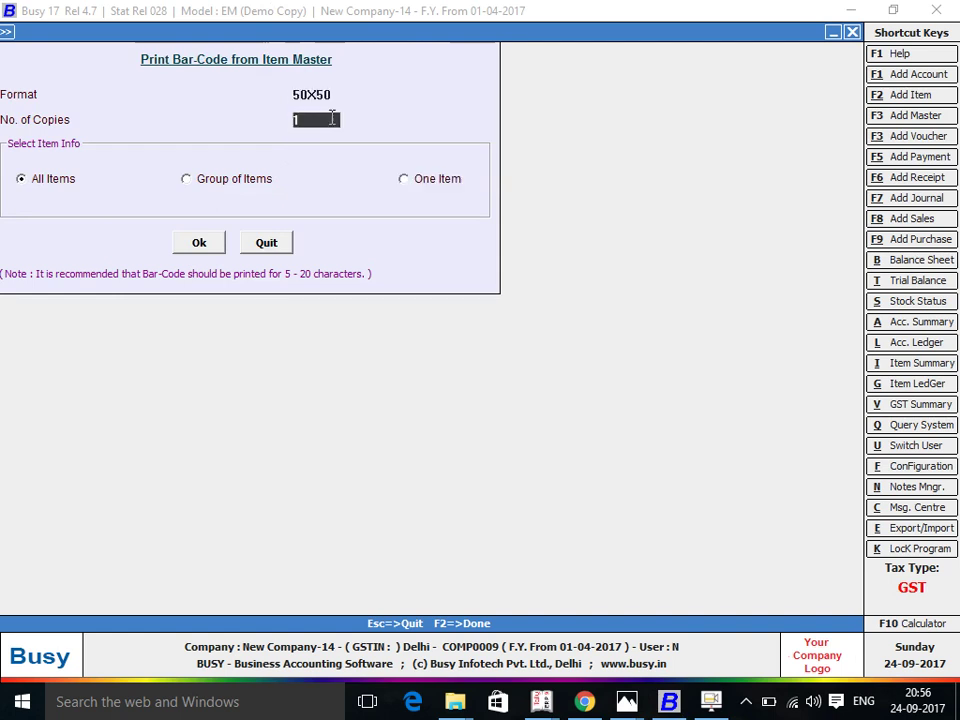
click(410, 182)
click(195, 245)
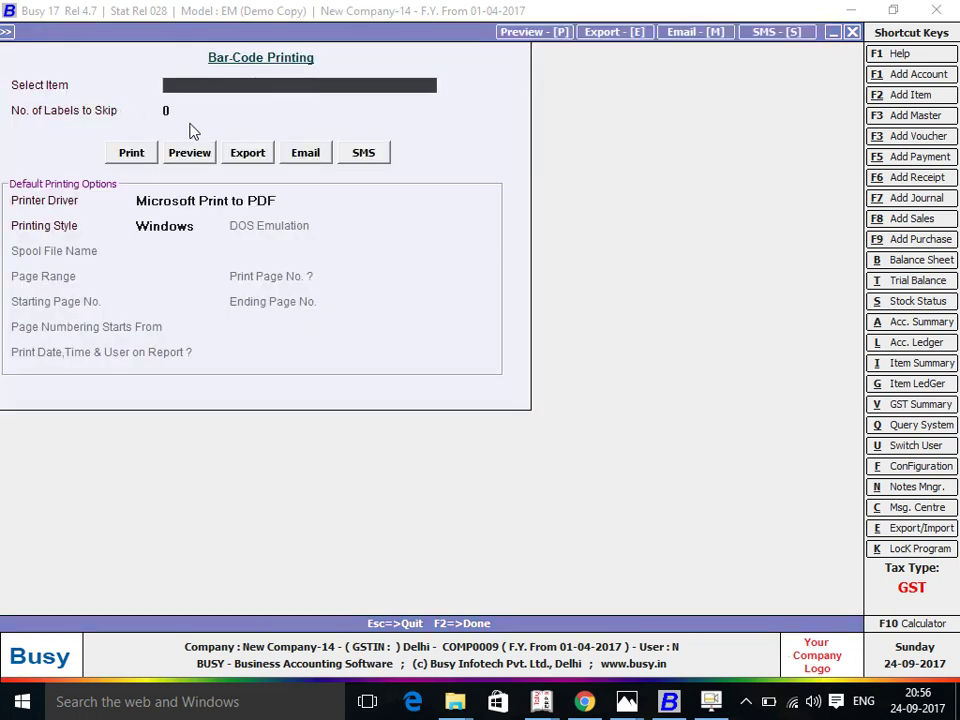
- Preview the BLACK JEANS label zoomed in, then preview it again after visiting the labels-to-skip setting
key(Return)
click(189, 150)
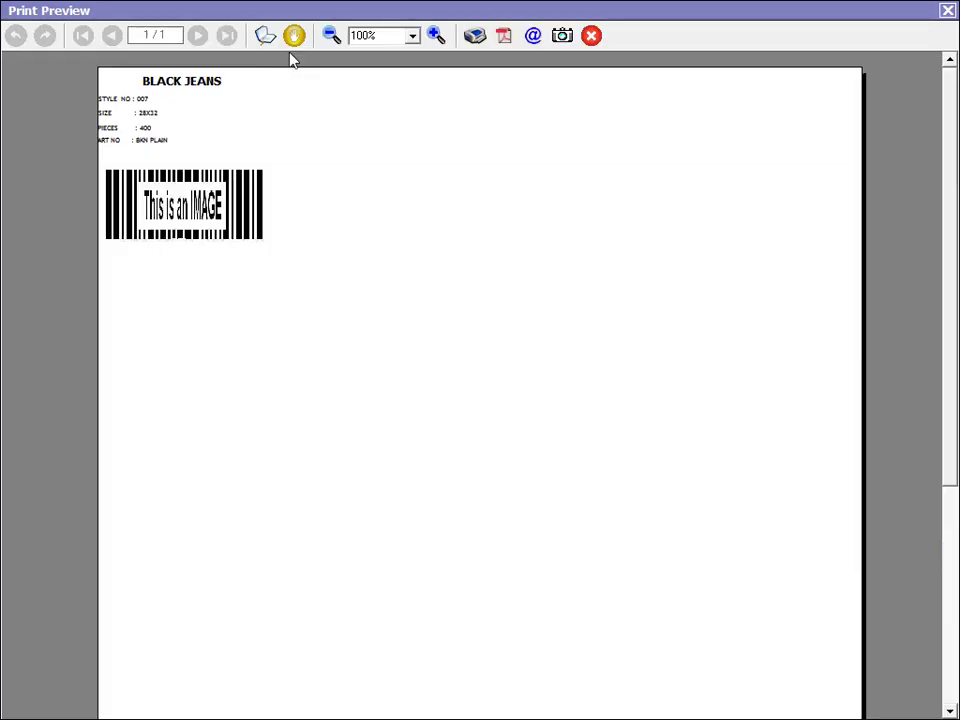
click(411, 36)
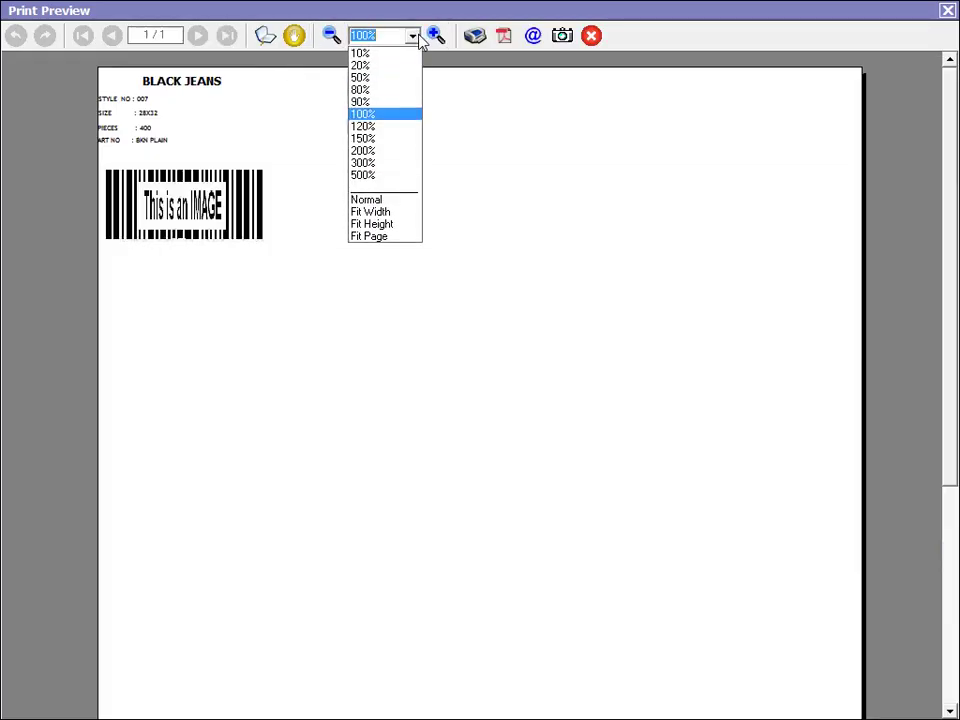
click(397, 176)
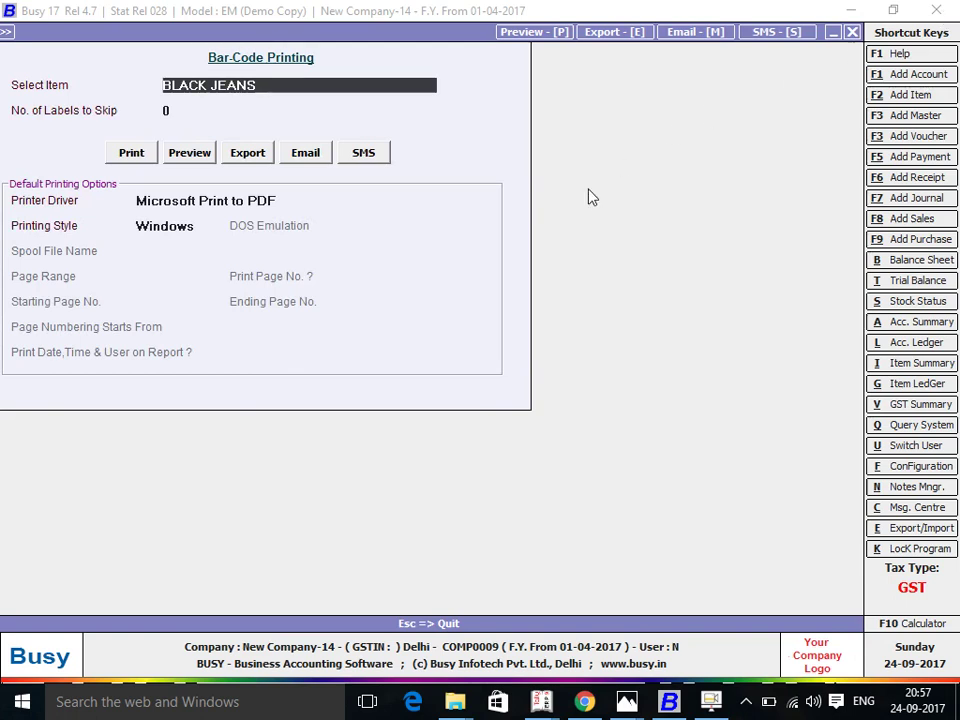
click(176, 111)
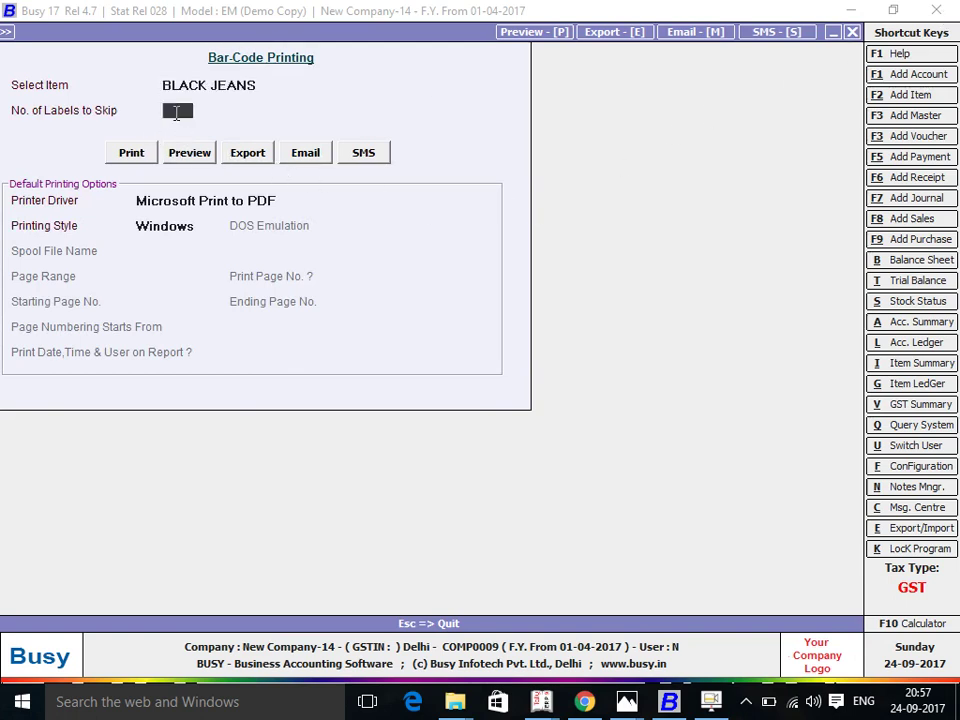
text(1)
click(190, 152)
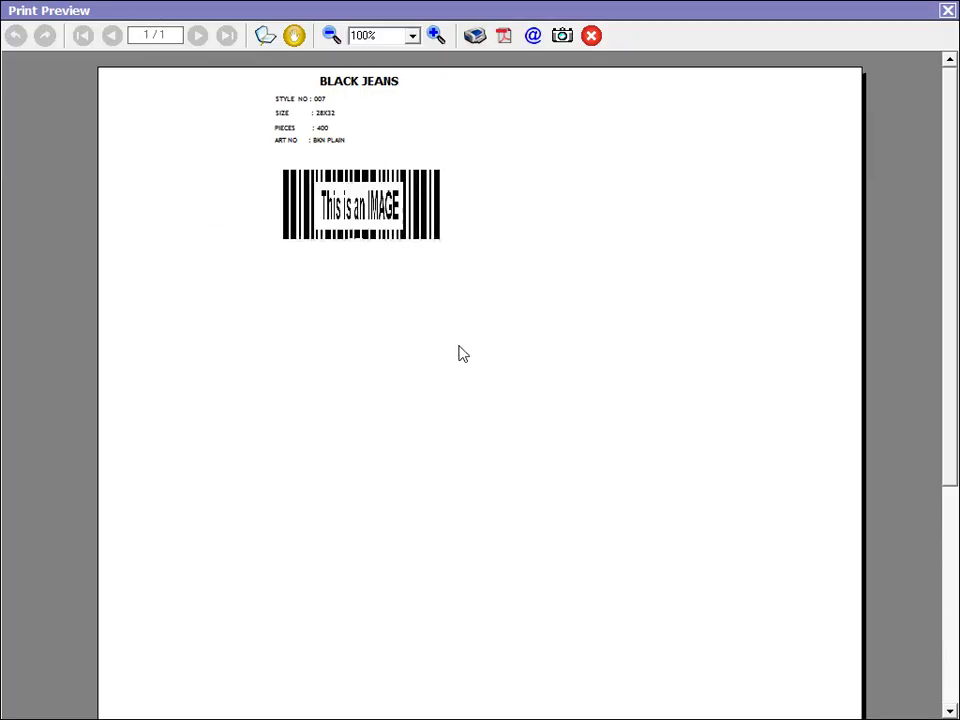
- Skip 10 labels, check the BLACK JEANS label lands on preview page 6, then exit
key(Escape)
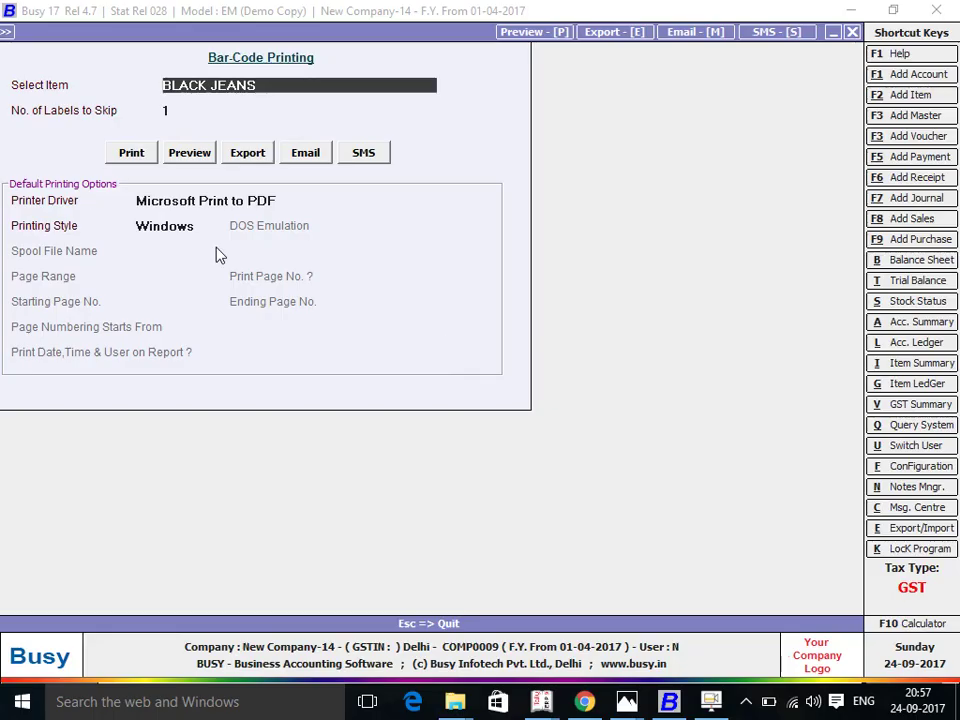
click(172, 112)
text(10)
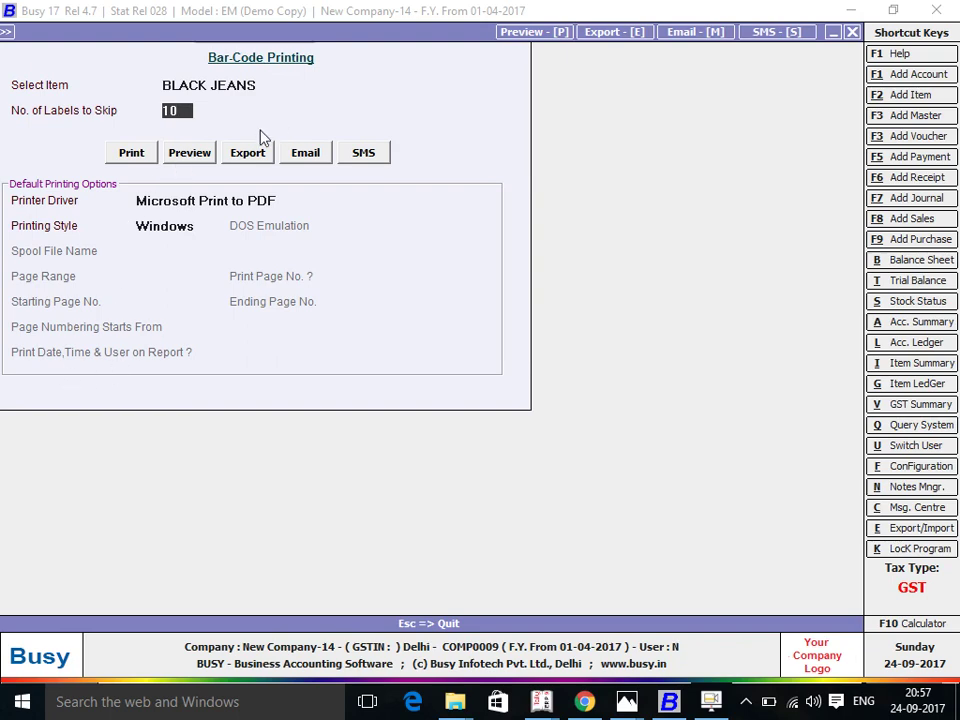
click(207, 150)
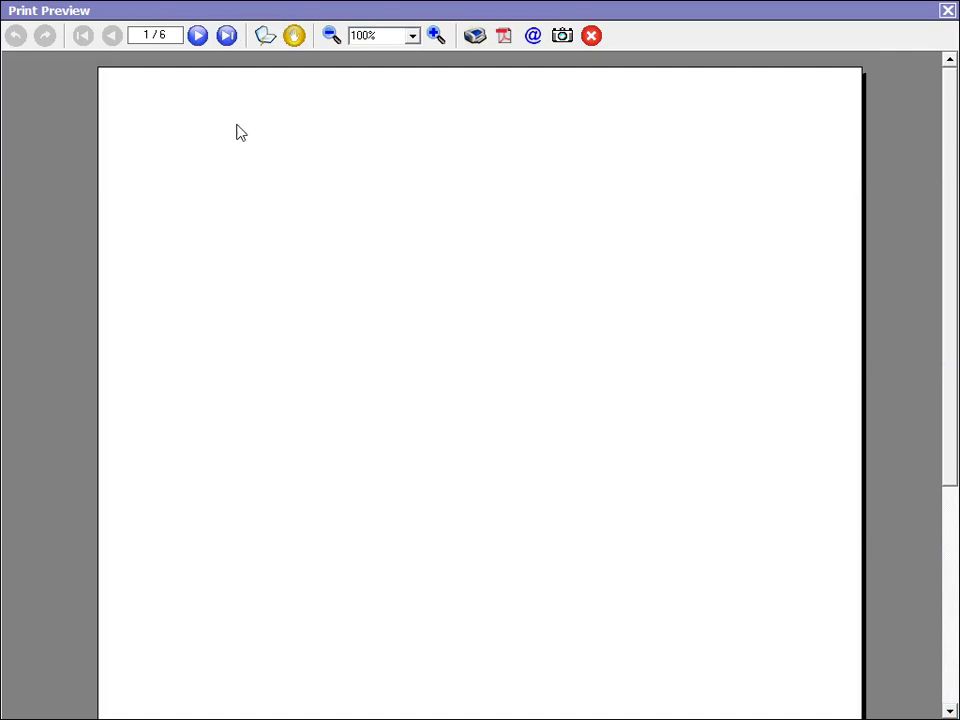
click(202, 42)
click(202, 42)
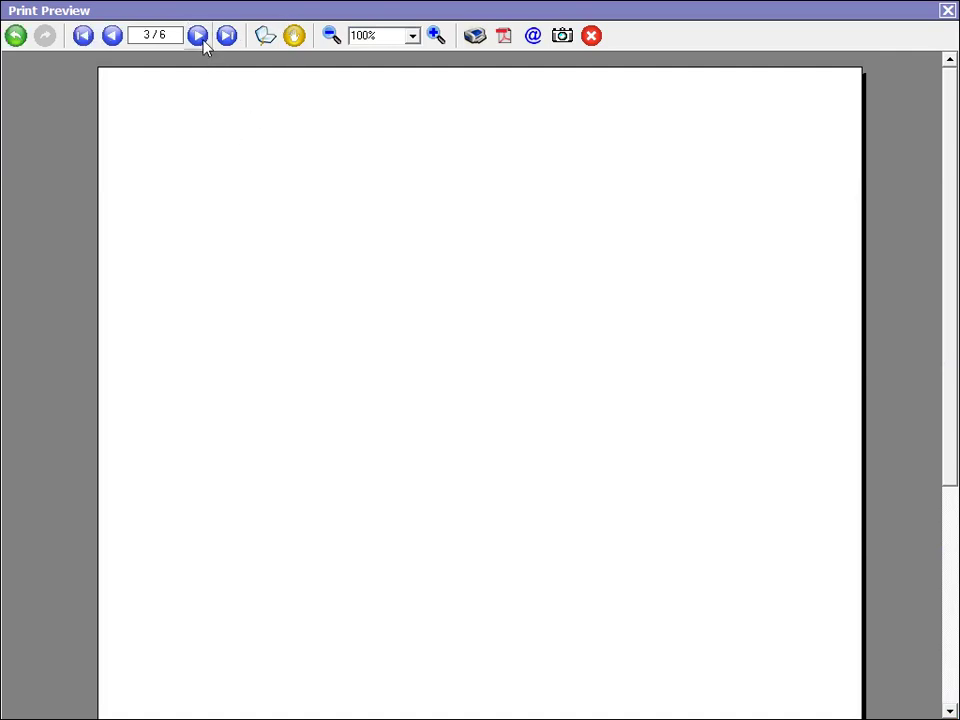
click(202, 42)
click(202, 42)
click(202, 42)
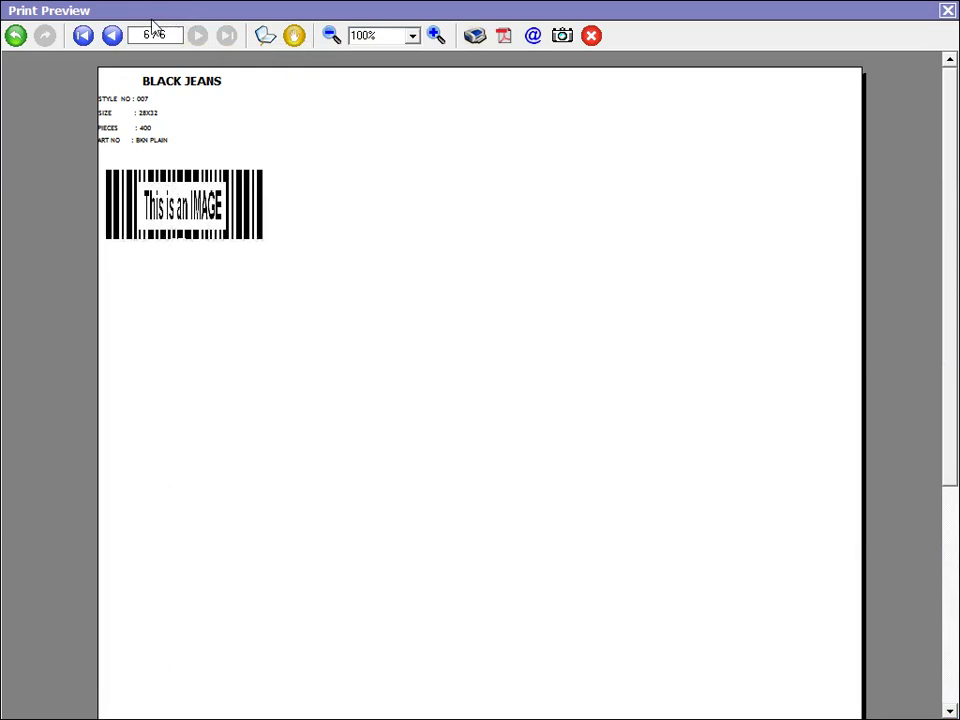
key(Escape)
key(Escape)
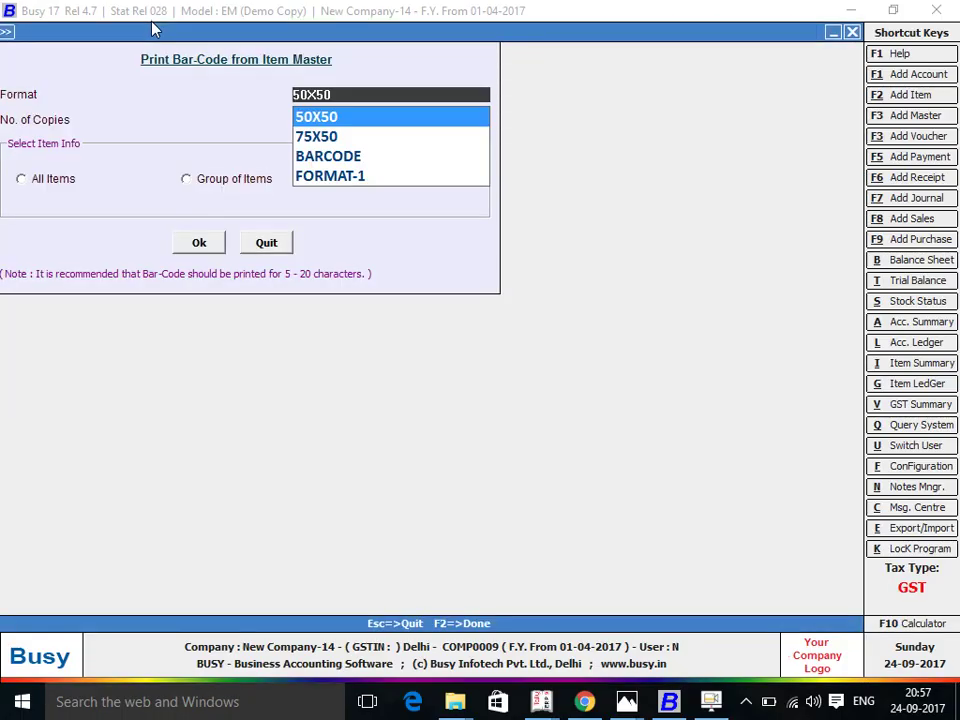
key(Escape)
key(Escape)
key(Escape)
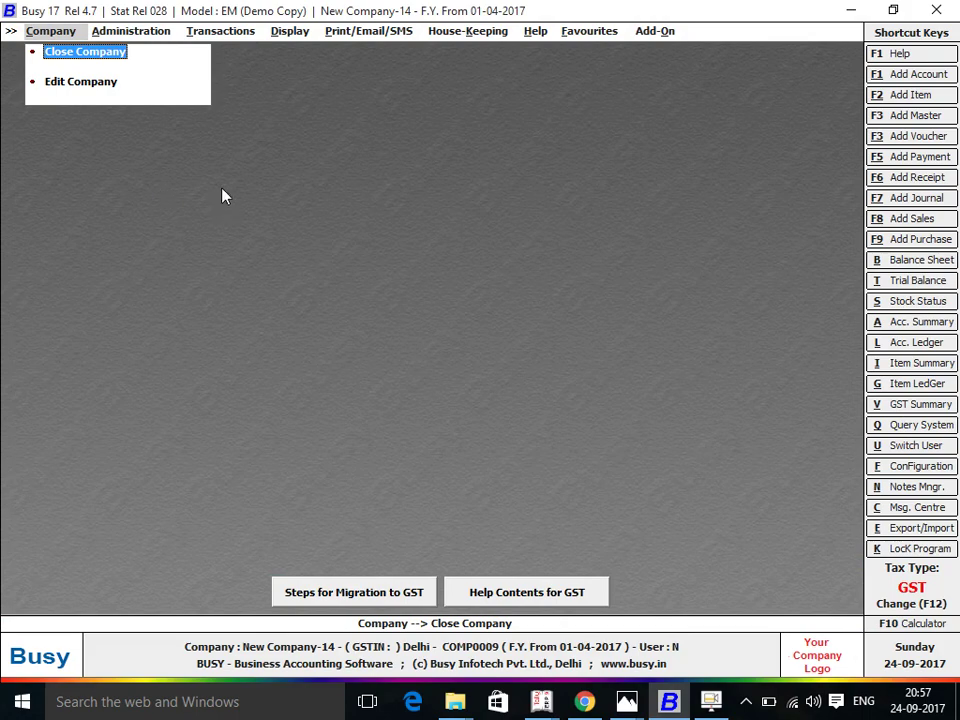
- Start a new Main-series purchase voucher dated 10-07-2017 with voucher number 4567
key(Right)
key(Right)
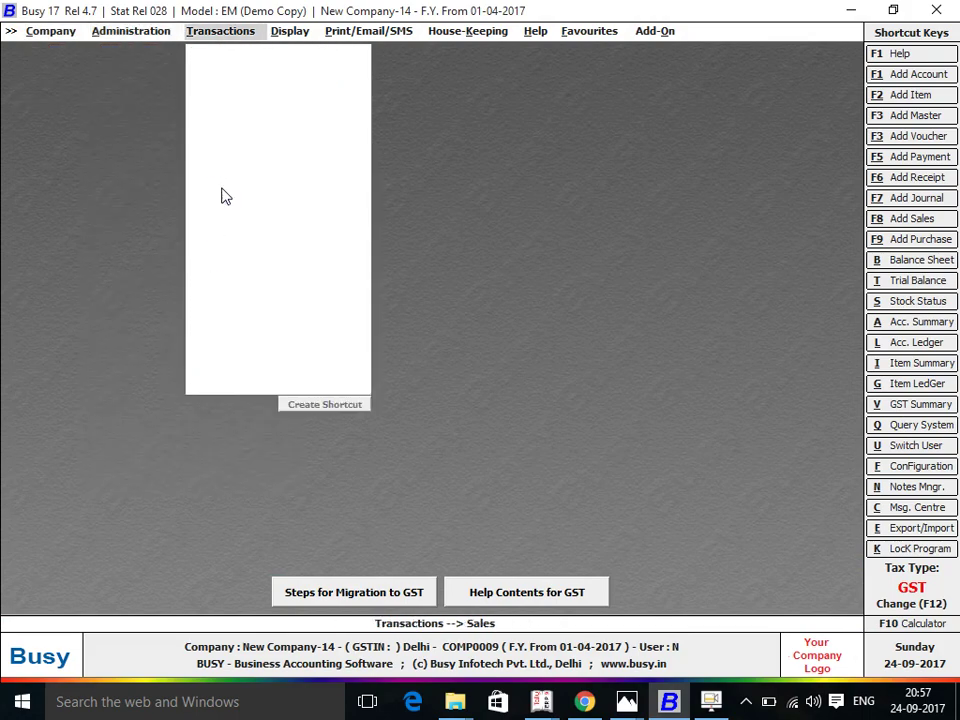
key(Down)
key(Return)
key(Return)
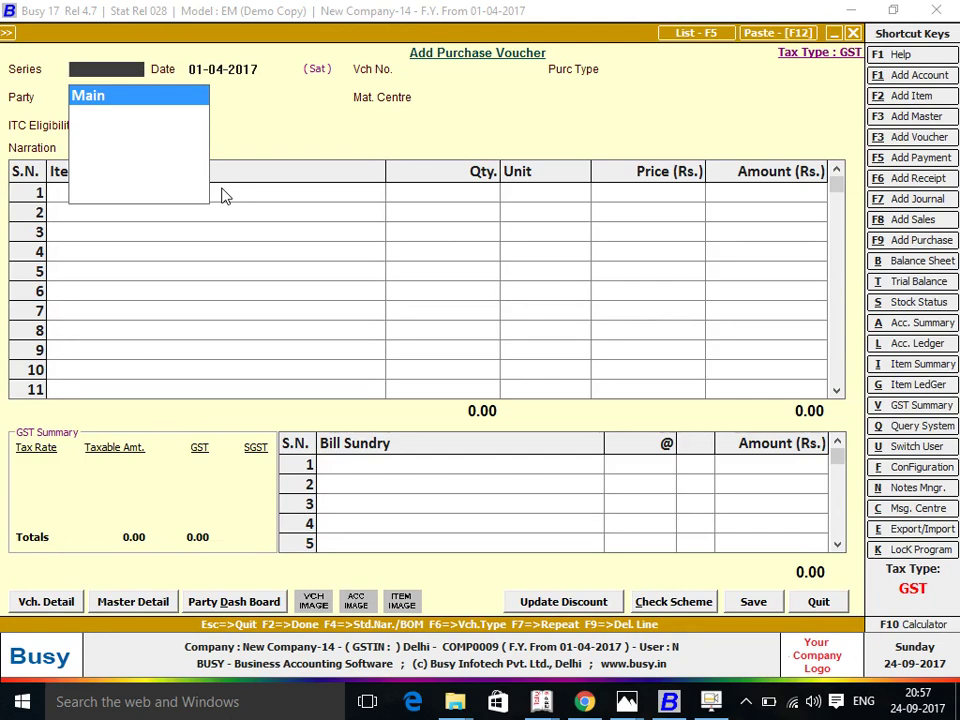
key(Return)
key(BackSpace)
text(10-)
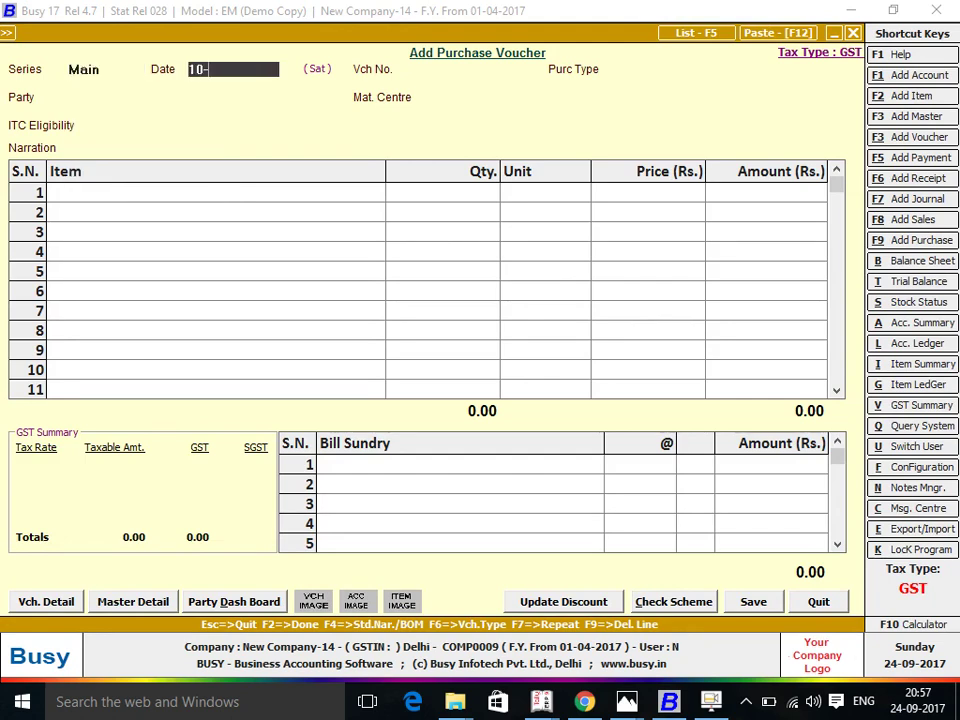
text(07)
key(Return)
text(4567)
key(Return)
- Set purchase type L/GST-Exempt, the supplier party, Main Store, and BLACK JEANS in the first row
text(EX)
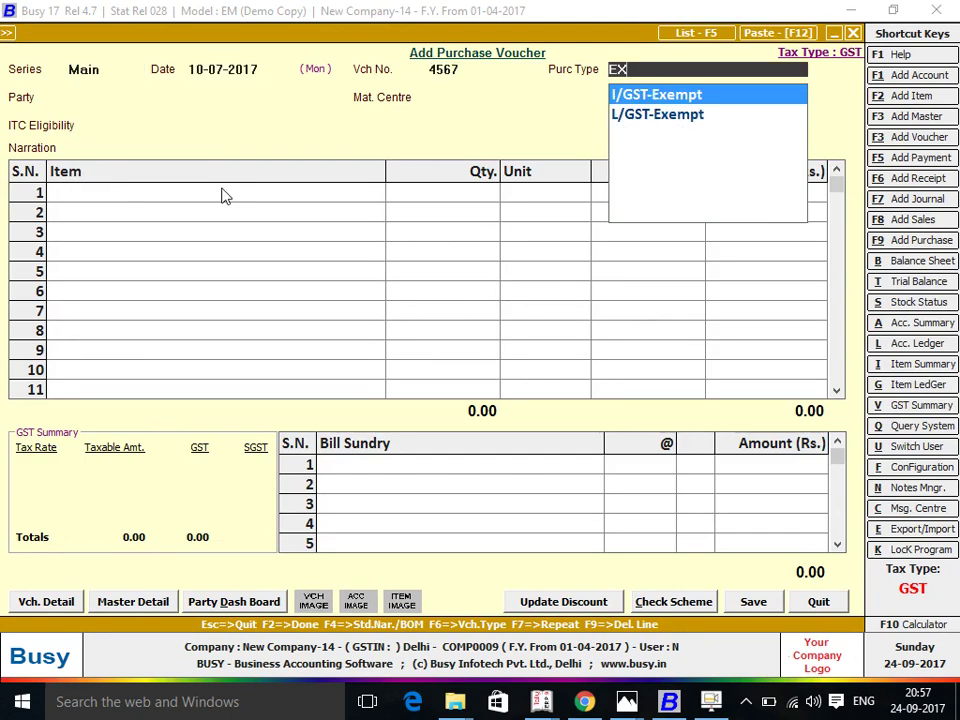
key(Down)
key(Return)
key(Return)
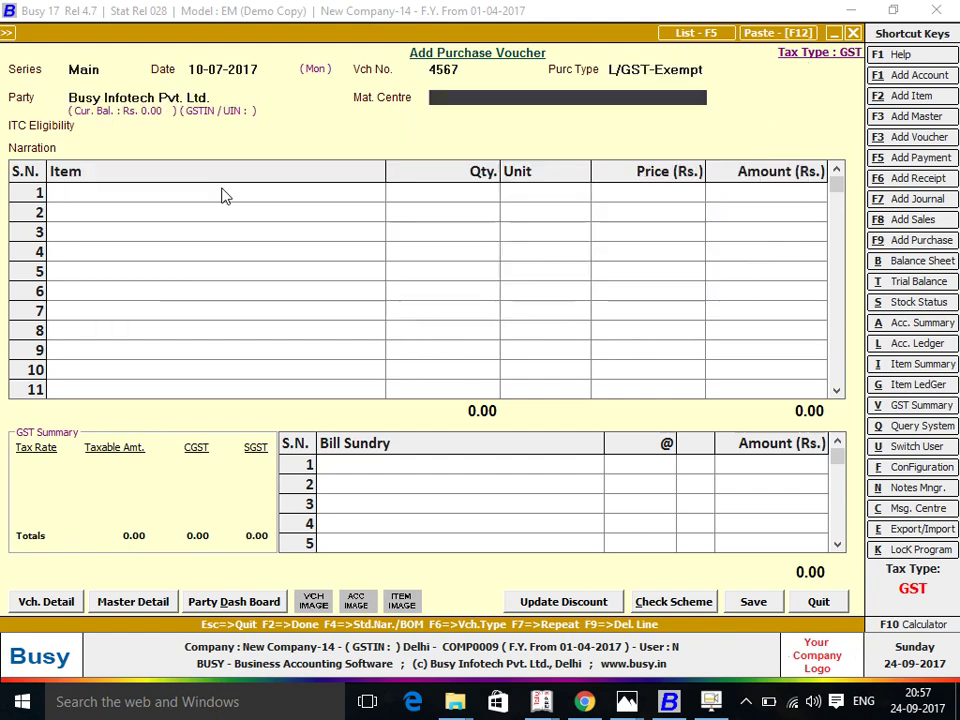
key(Return)
key(Return)
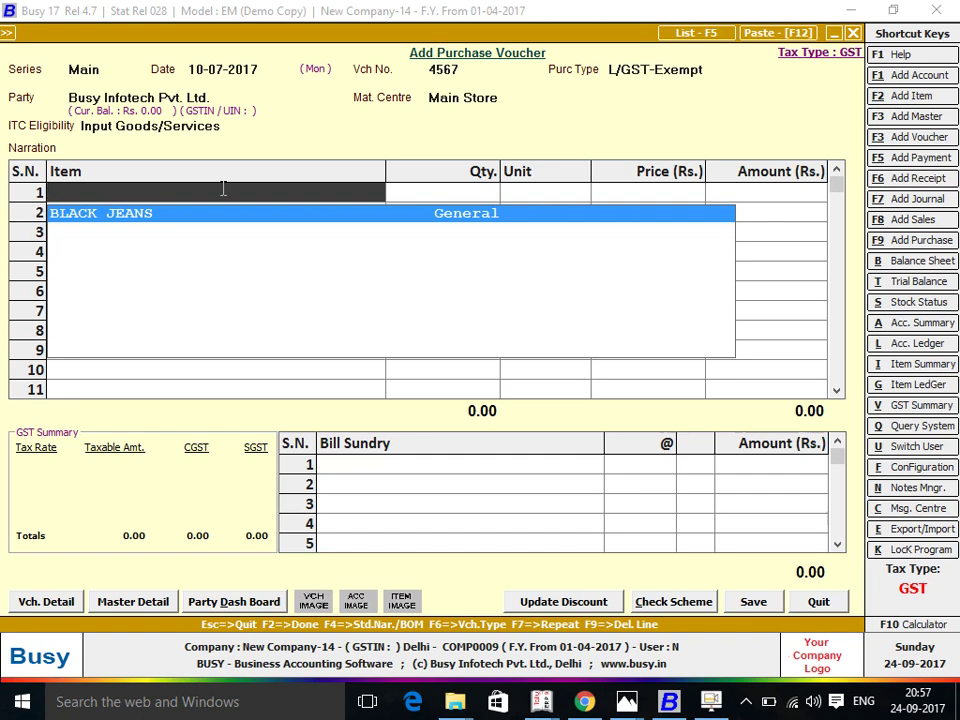
key(Return)
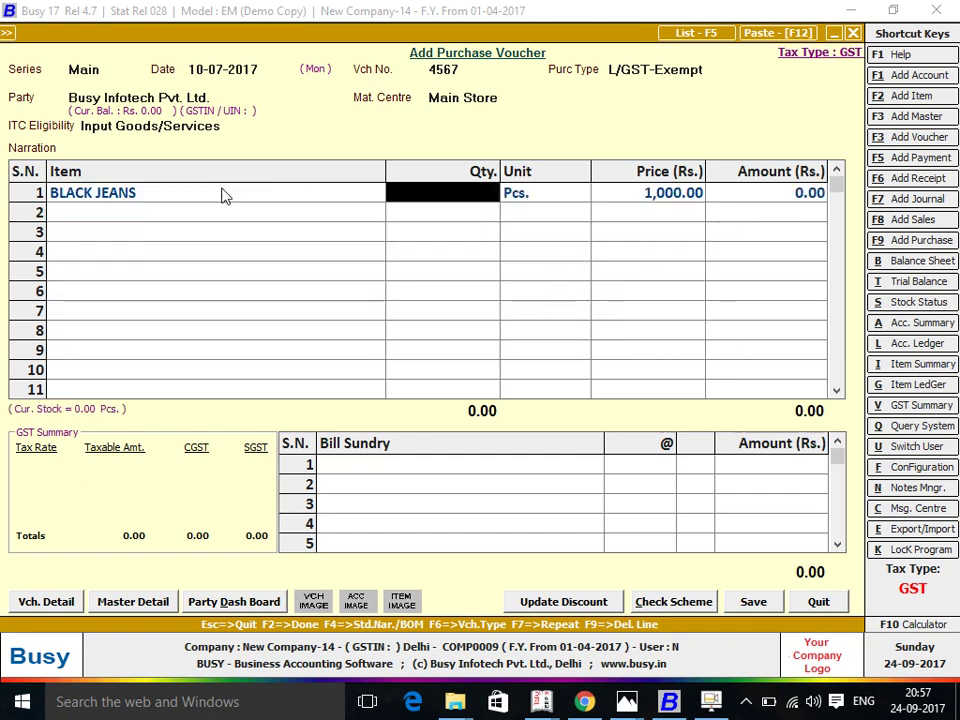
click(221, 188)
- Create a new item named YELLOW JEANS with a new style number 0008
key(alt+F2)
text(YEL)
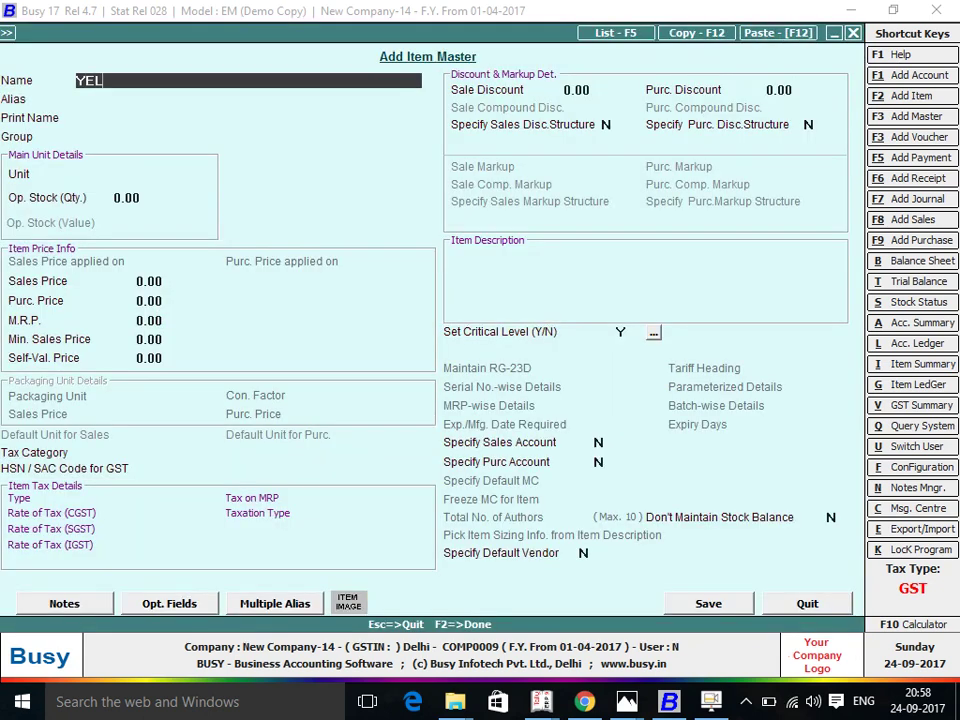
text(LOW JE)
text(ANS)
key(Return)
key(Return)
key(Return)
key(Return)
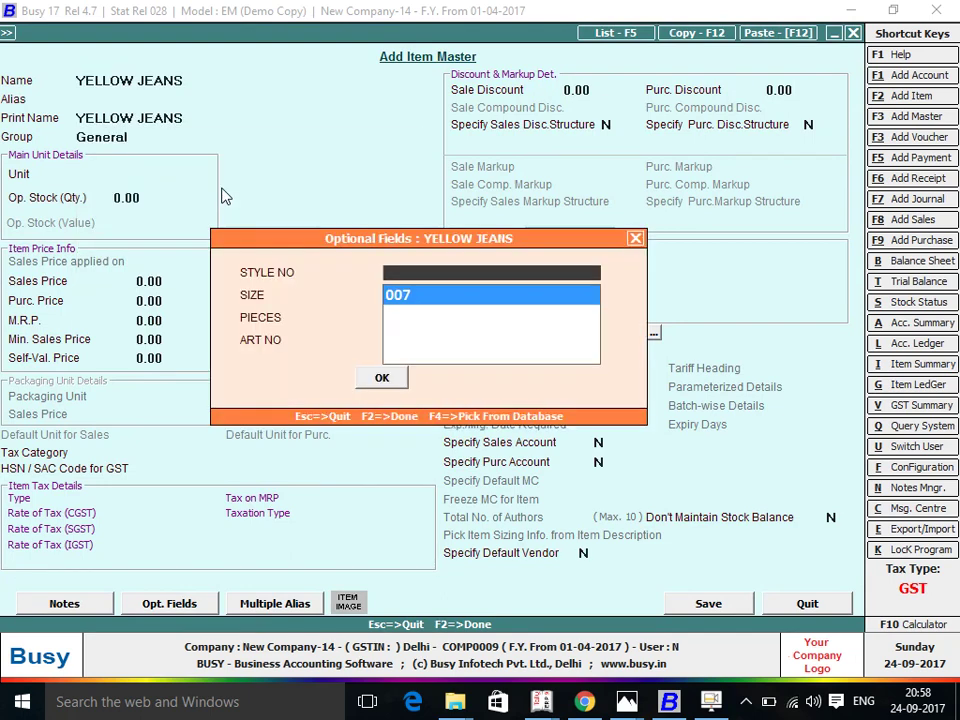
key(F3)
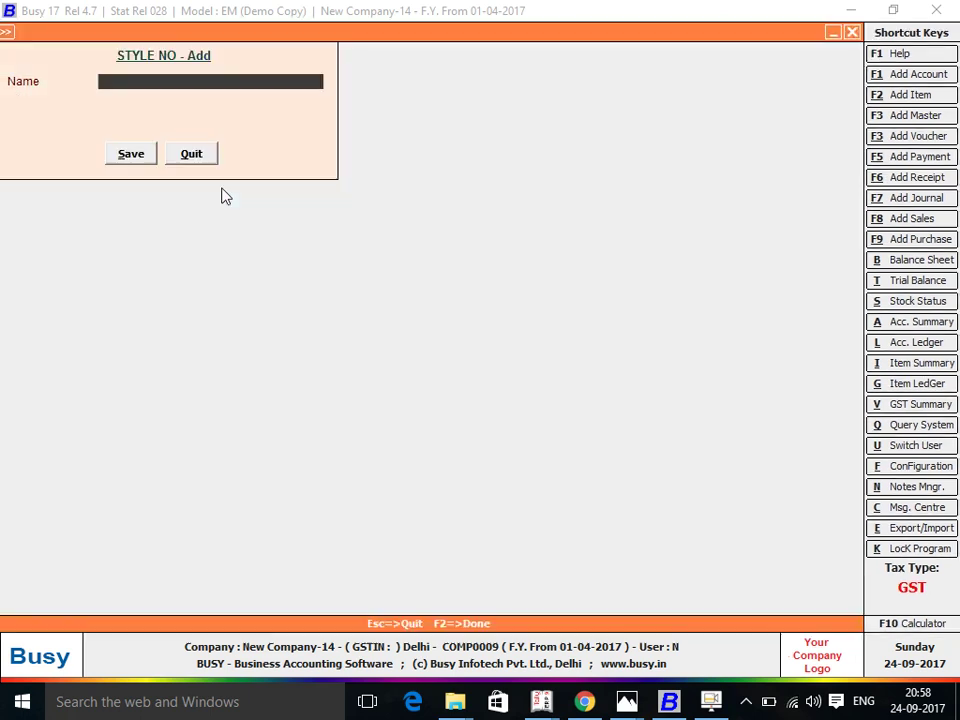
text(0008)
key(F2)
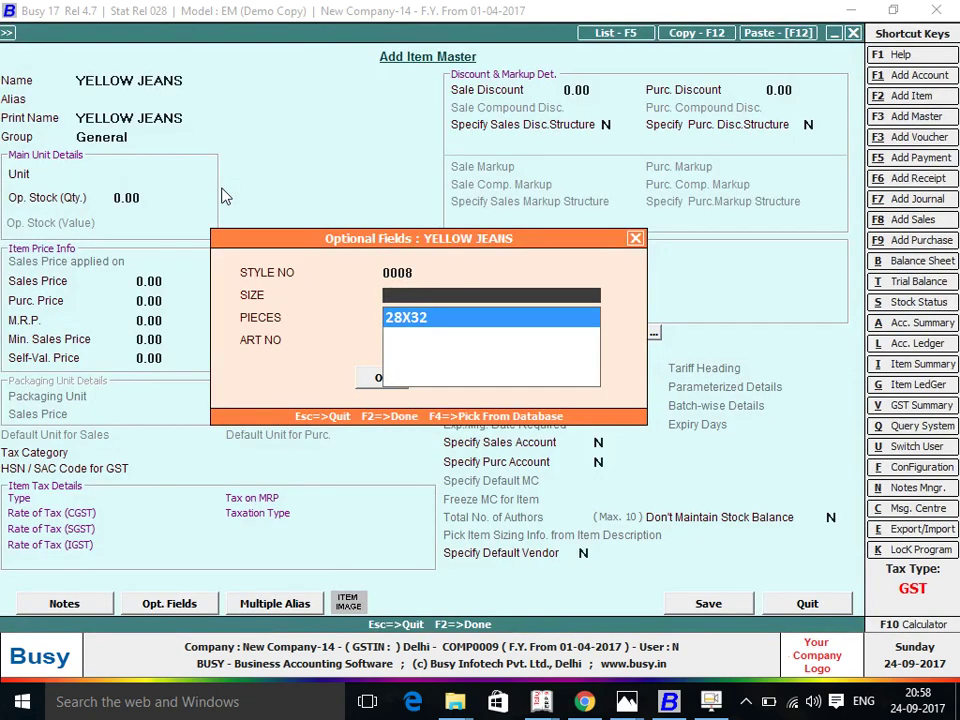
- Accept size 28X32, enter 200 pieces and Art No 123654, and set the unit to Pcs
key(Return)
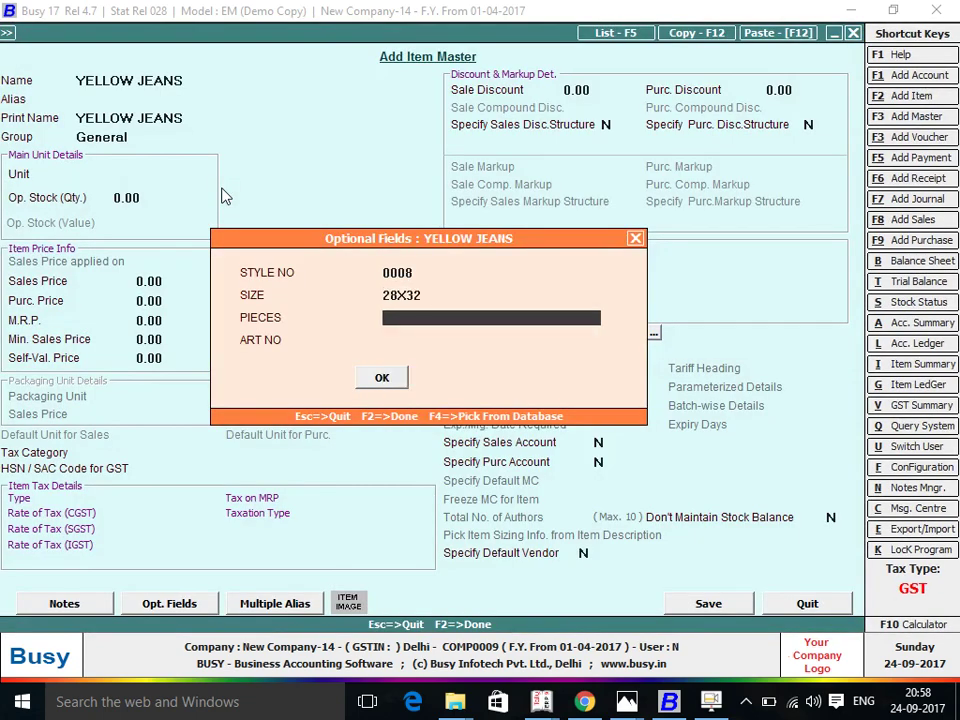
text(200)
key(Return)
text(1236)
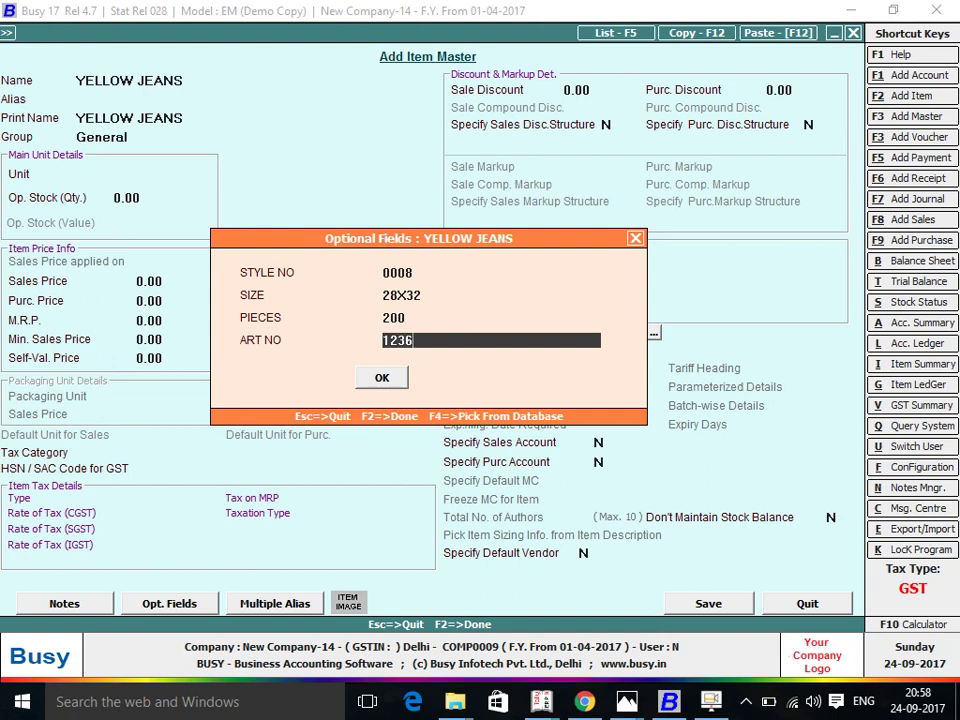
text(54)
key(Return)
text(p)
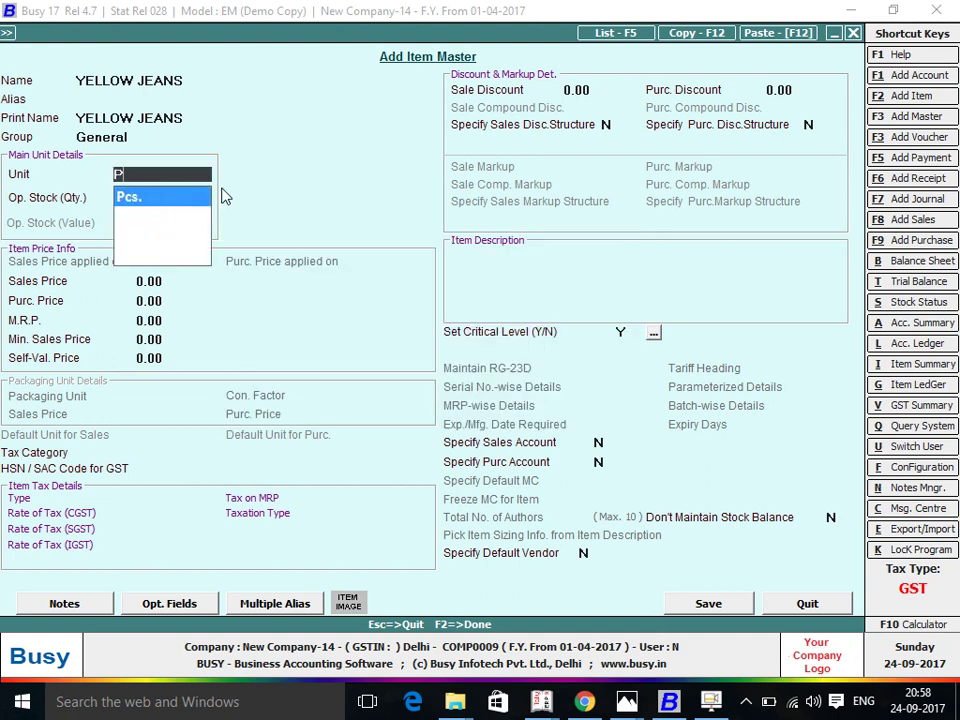
key(Return)
key(Return)
- Set sales price 1,110, purchase price 1,100 and MRP 5,000 for the item
text(1,110)
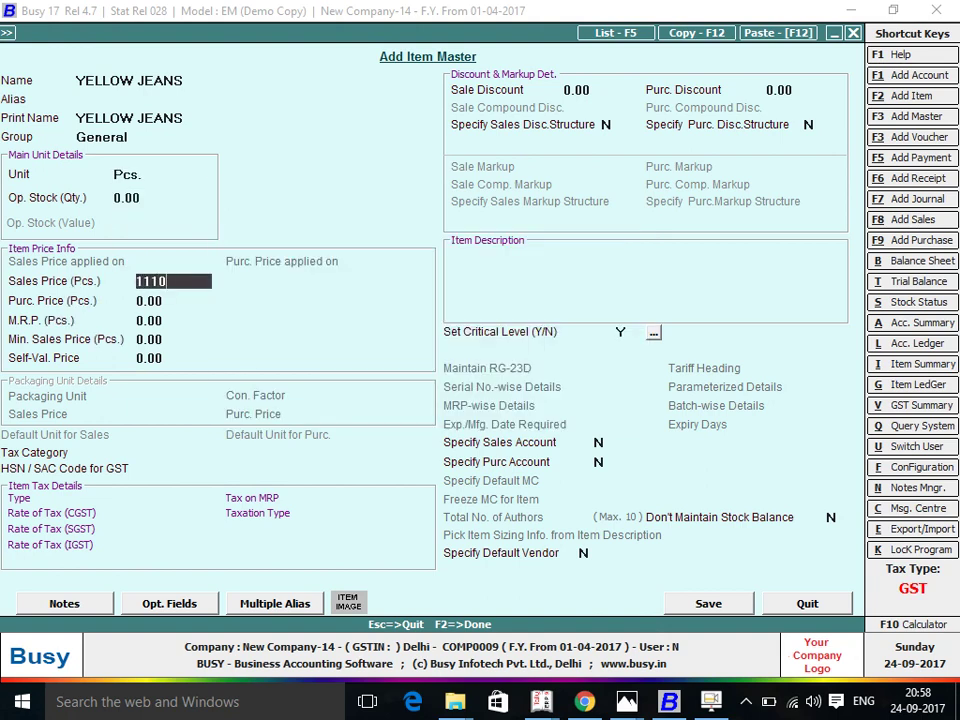
key(Return)
text(150)
key(BackSpace)
key(BackSpace)
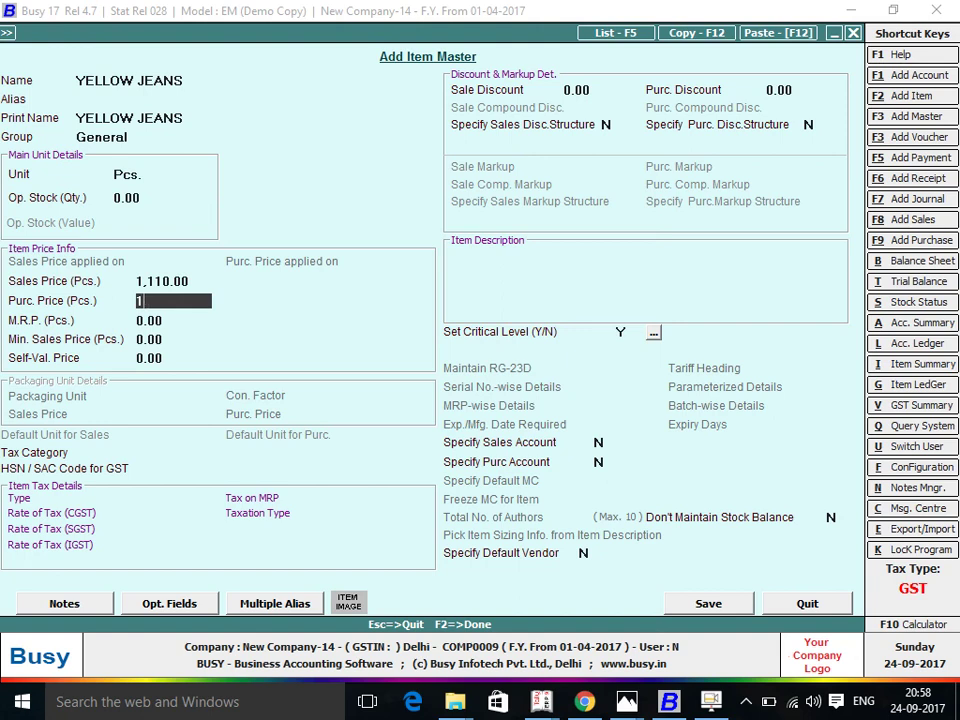
text(1000)
text(.00)
key(BackSpace)
key(BackSpace)
key(BackSpace)
key(BackSpace)
text(1,1)
text(00)
key(Return)
text(500)
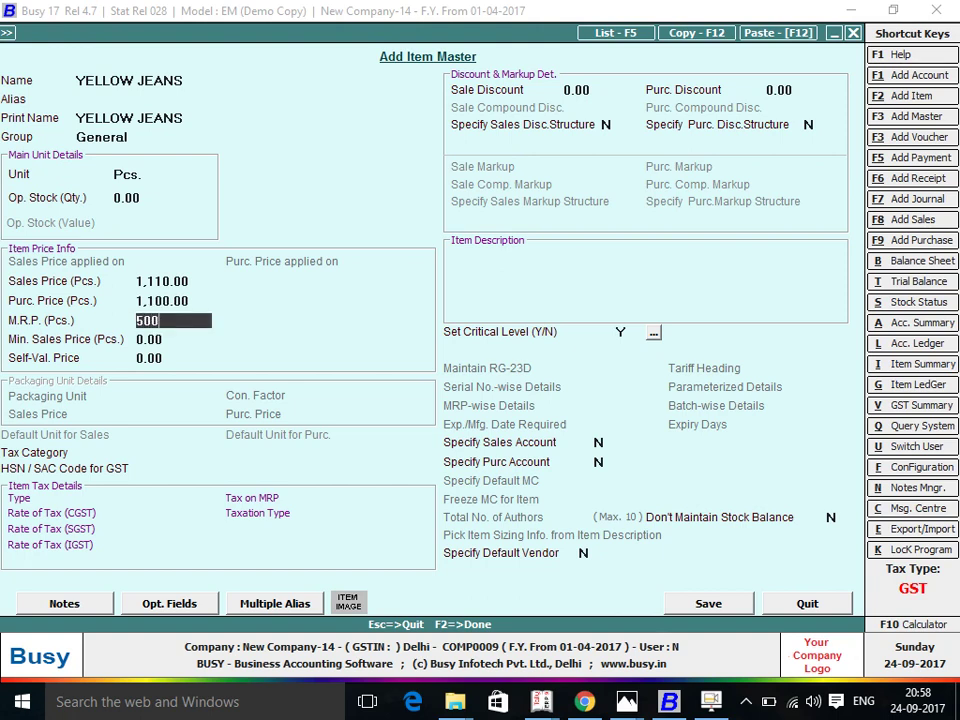
key(Return)
text(5,000)
key(Return)
- Save the YELLOW JEANS item master without an HSN/SAC code and return to the voucher
key(F2)
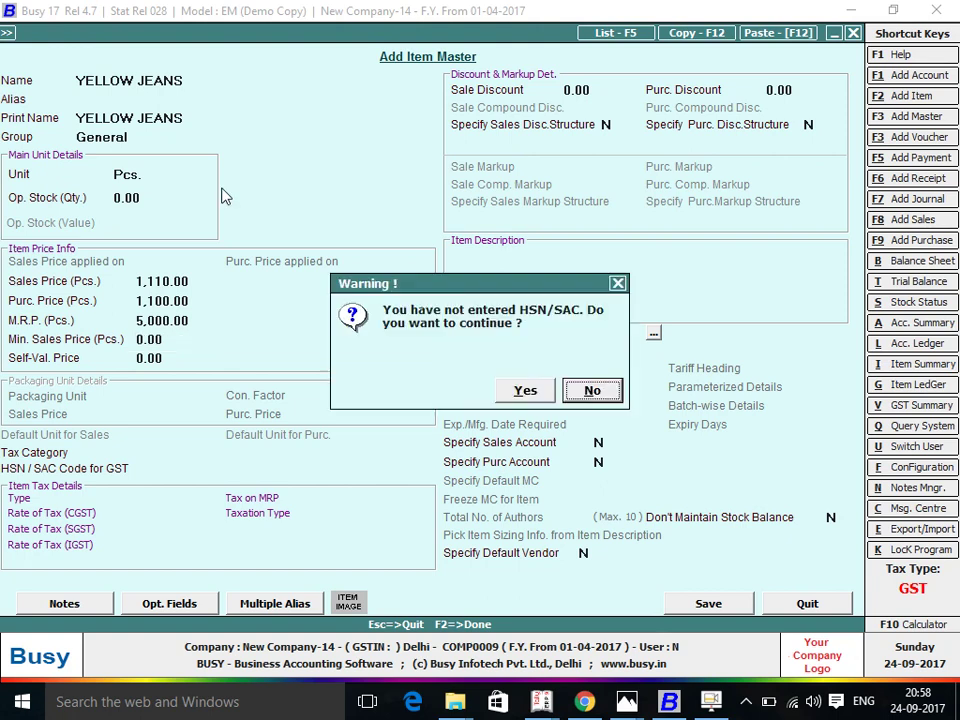
key(Left)
key(Return)
key(Return)
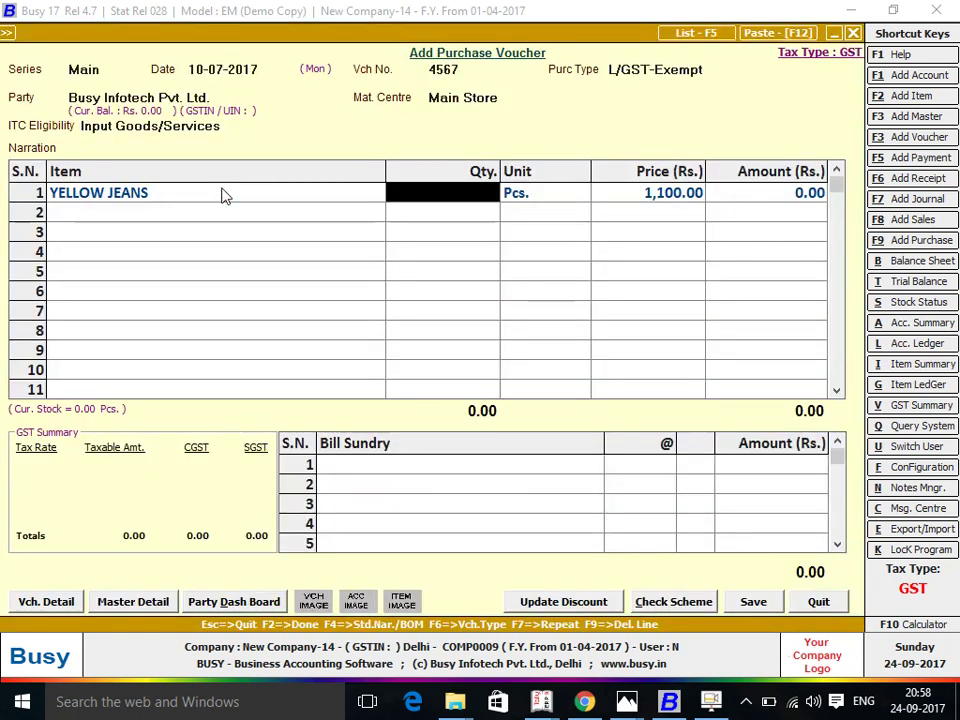
- Enter quantity 100 for YELLOW JEANS and save the purchase voucher
text(100)
key(Return)
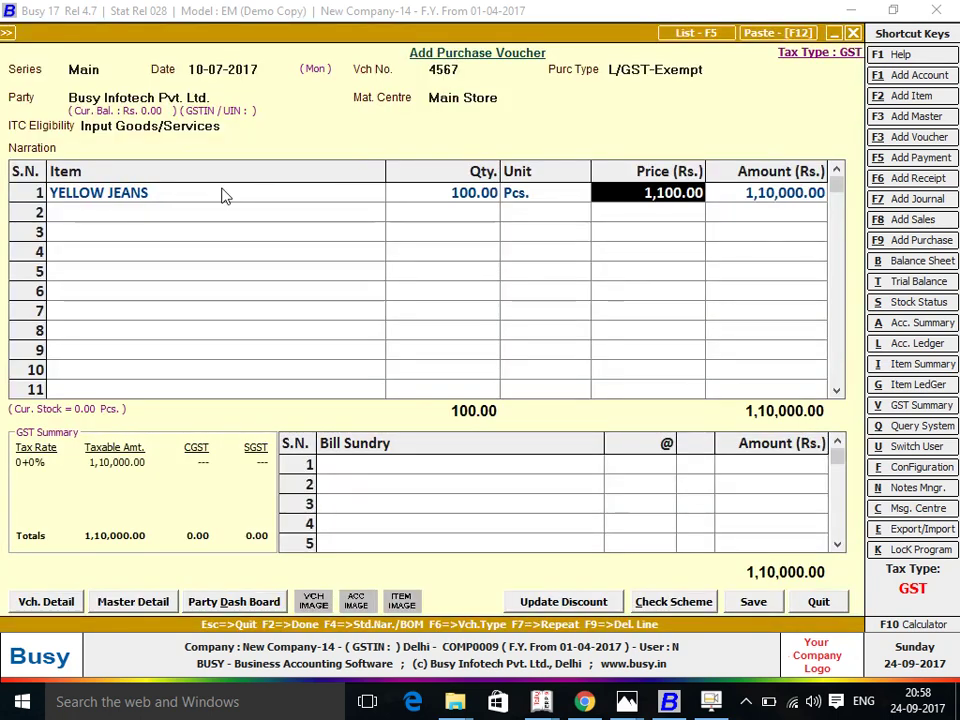
key(Return)
key(F2)
key(Return)
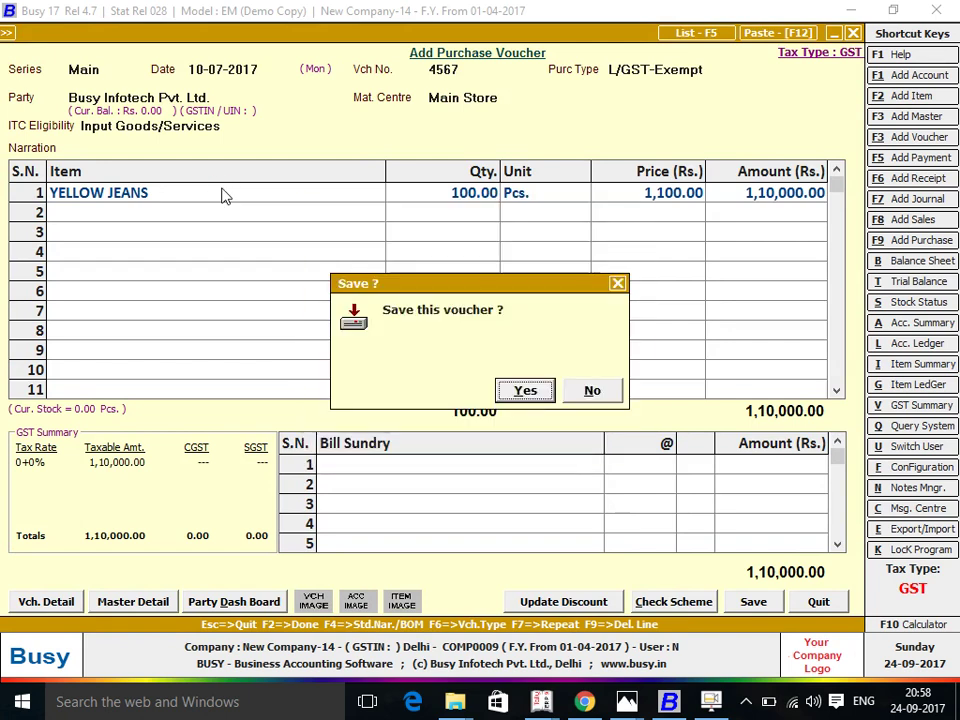
key(Return)
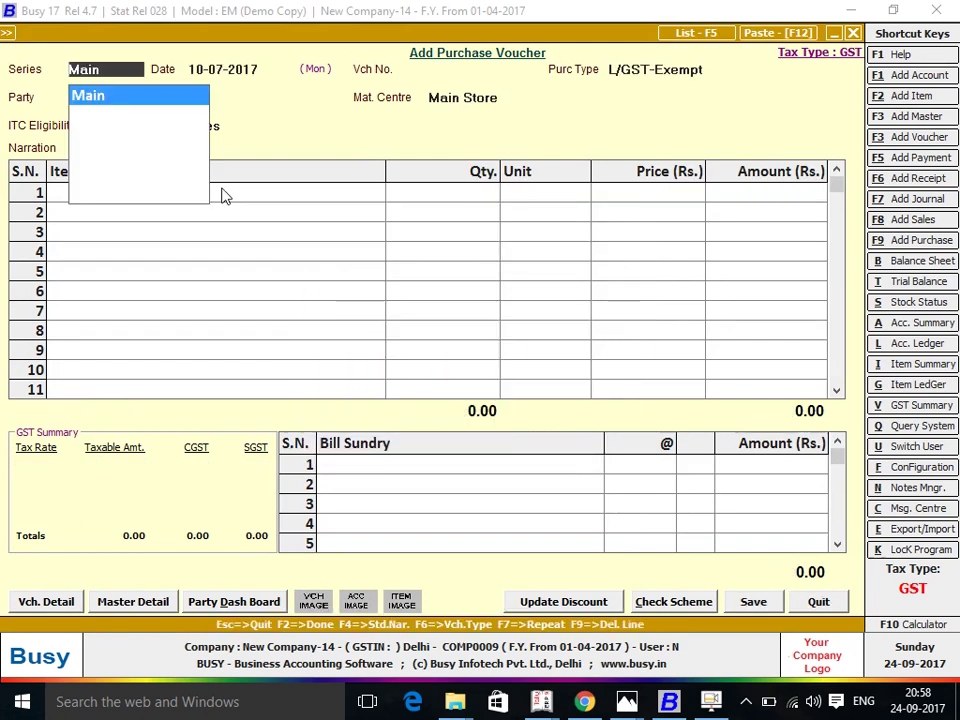
- Go back to the main menu and open Administration > Configuration, selecting Vouchers Configuration
key(Escape)
key(Escape)
key(Escape)
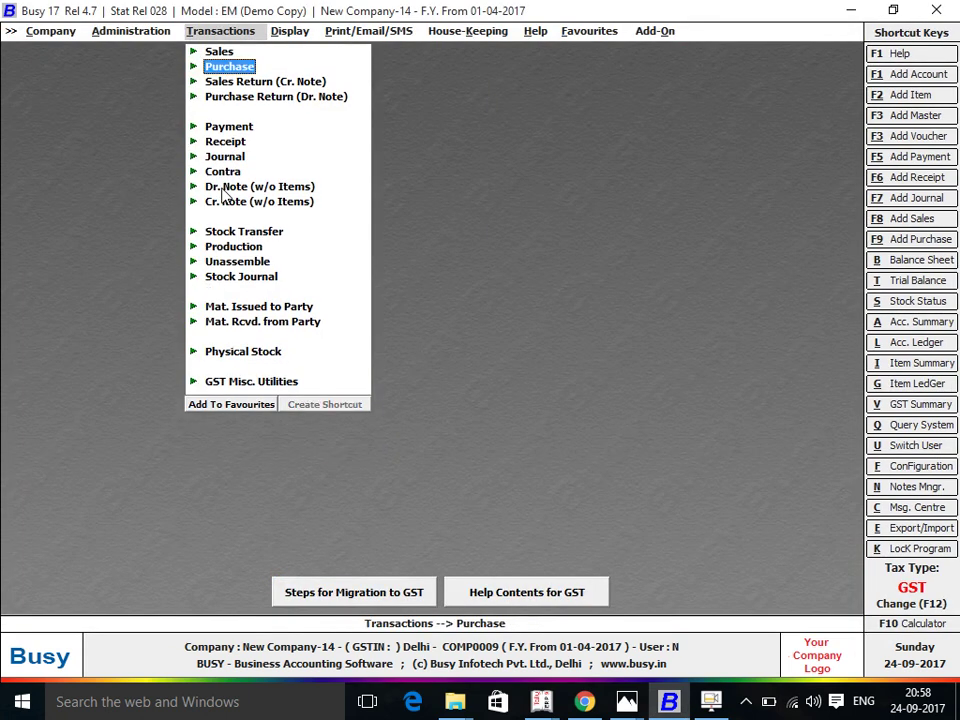
key(Left)
key(Escape)
key(Escape)
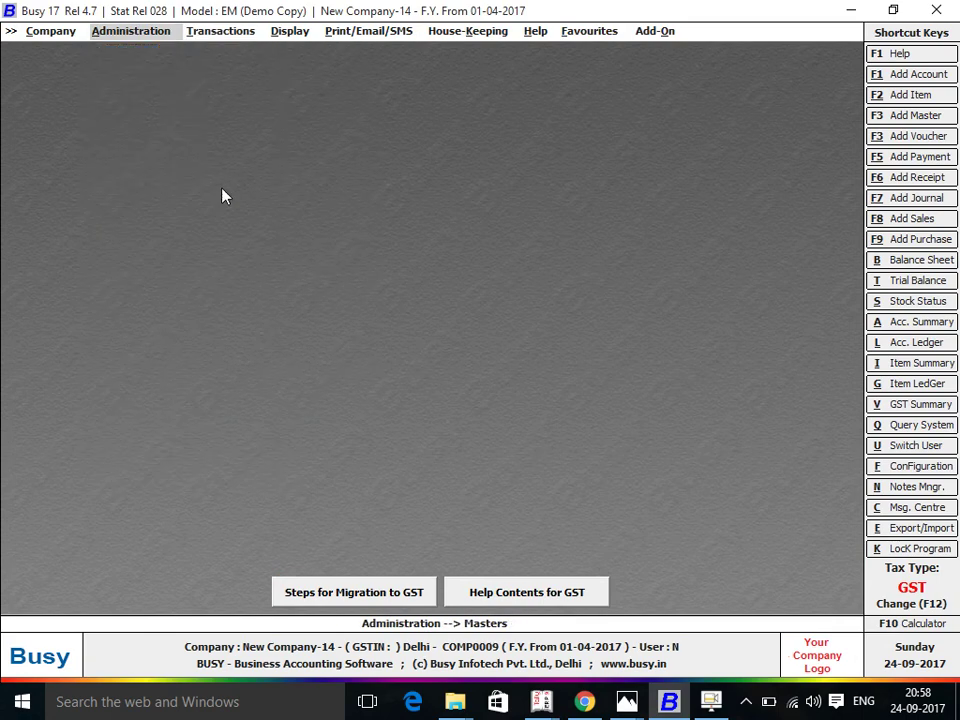
key(Return)
key(Down)
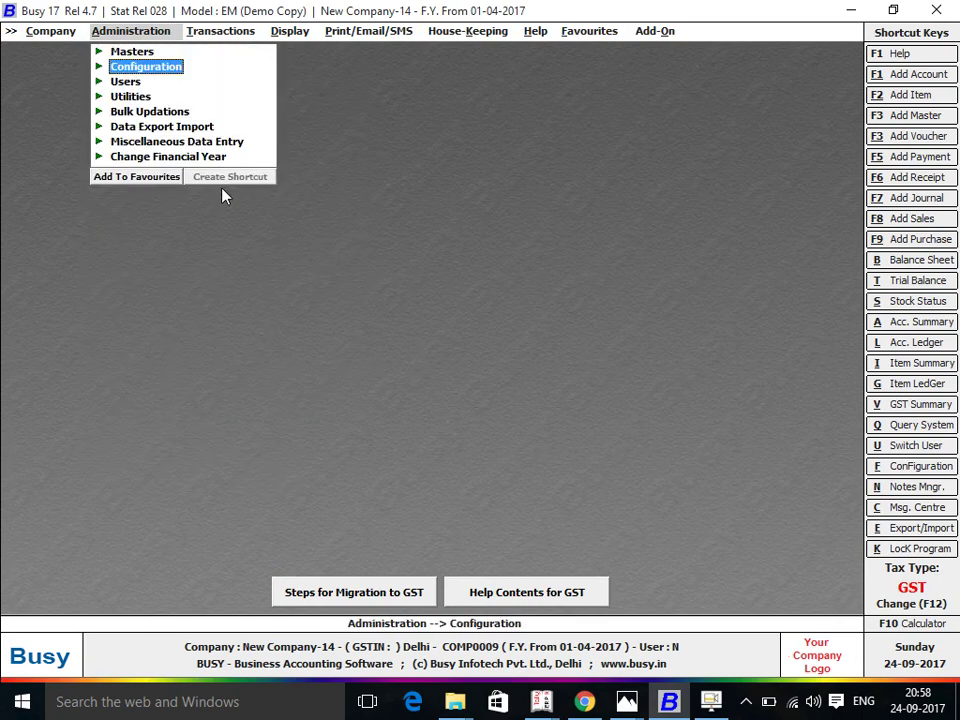
key(Return)
key(Down)
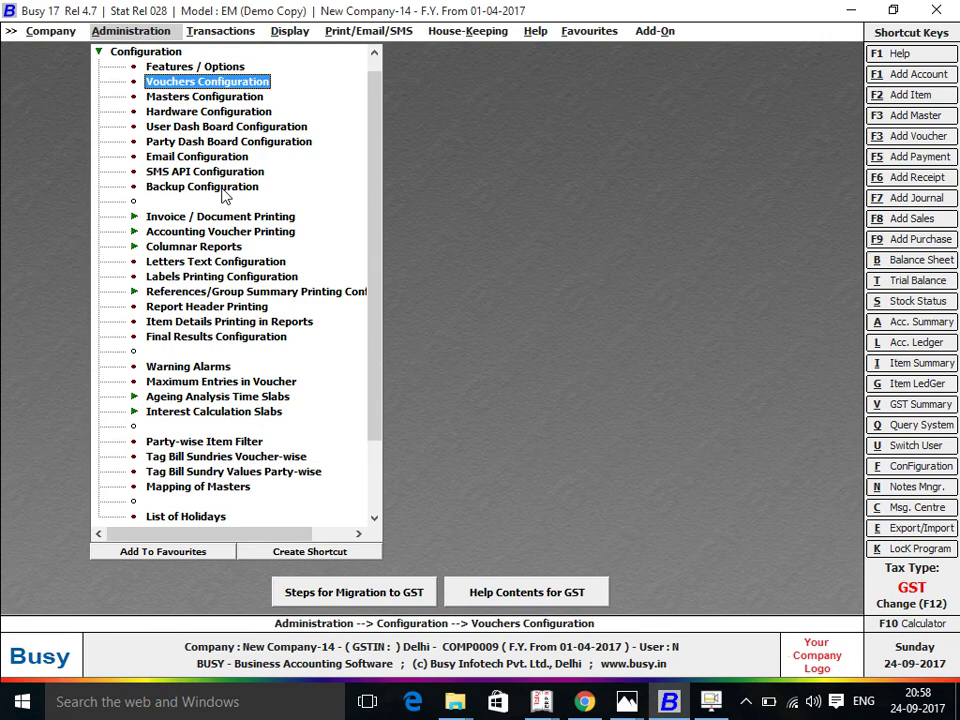
- Set Print Item Barcode After Saving to Y for the Main purchase series and save it
key(Return)
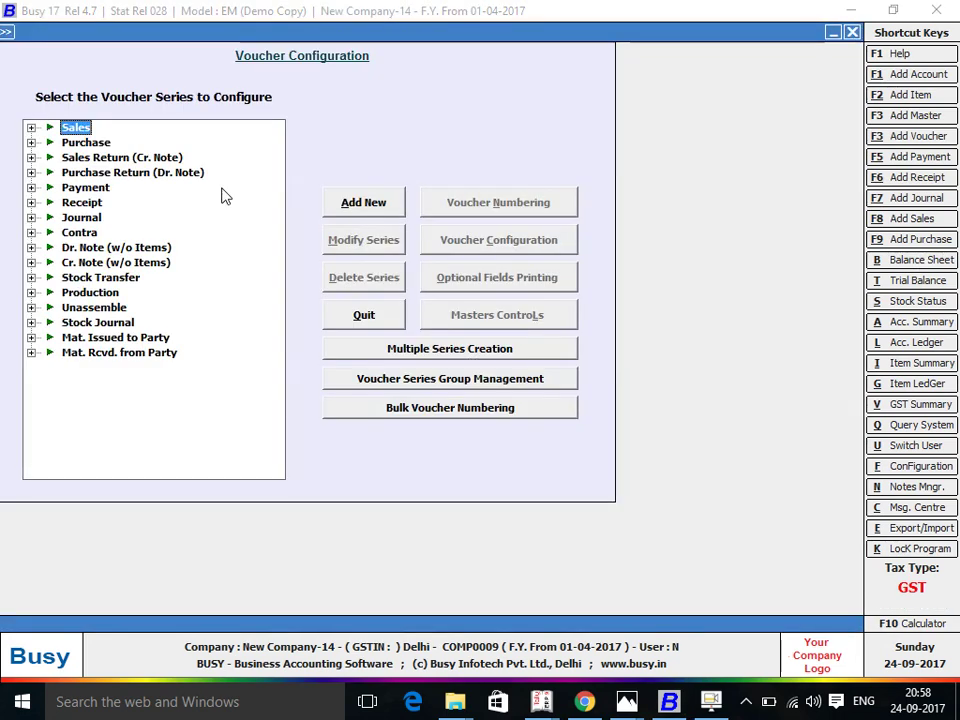
key(Down)
key(Return)
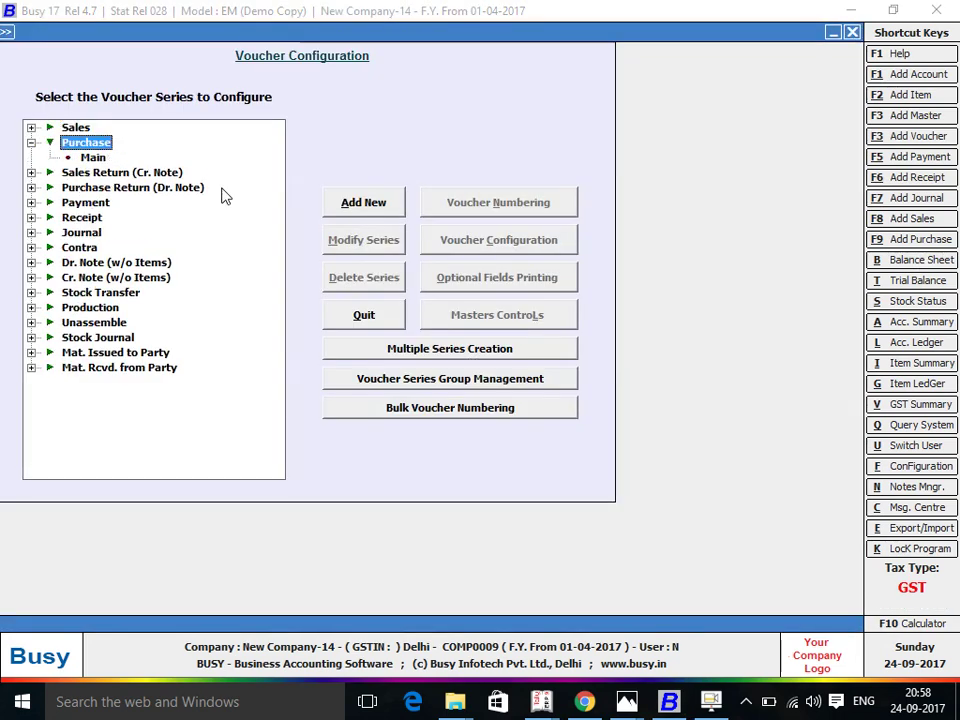
key(Down)
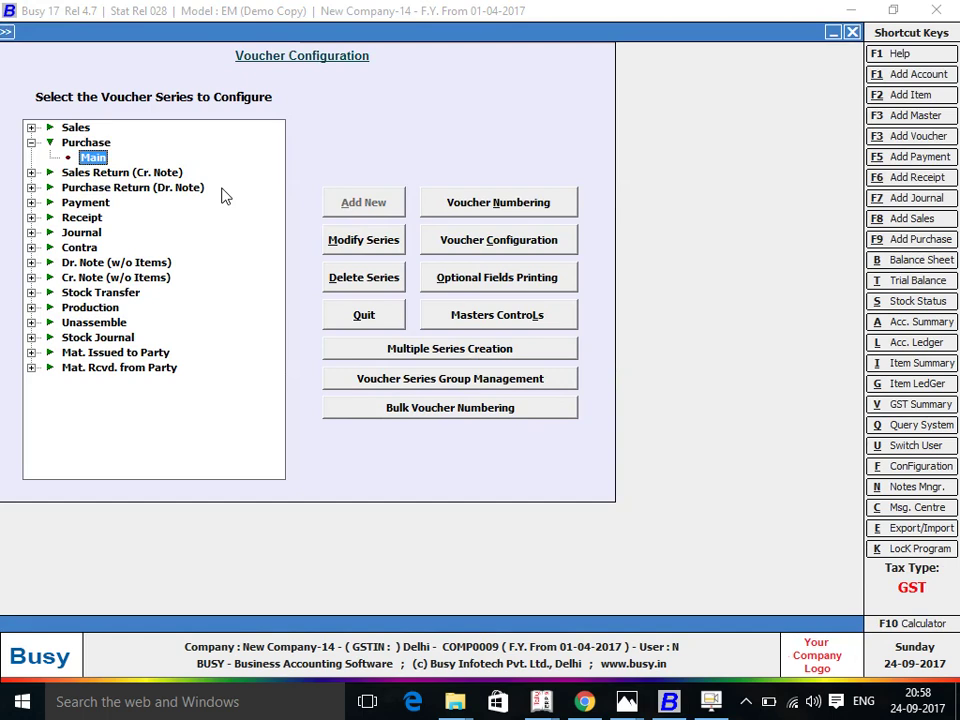
click(502, 243)
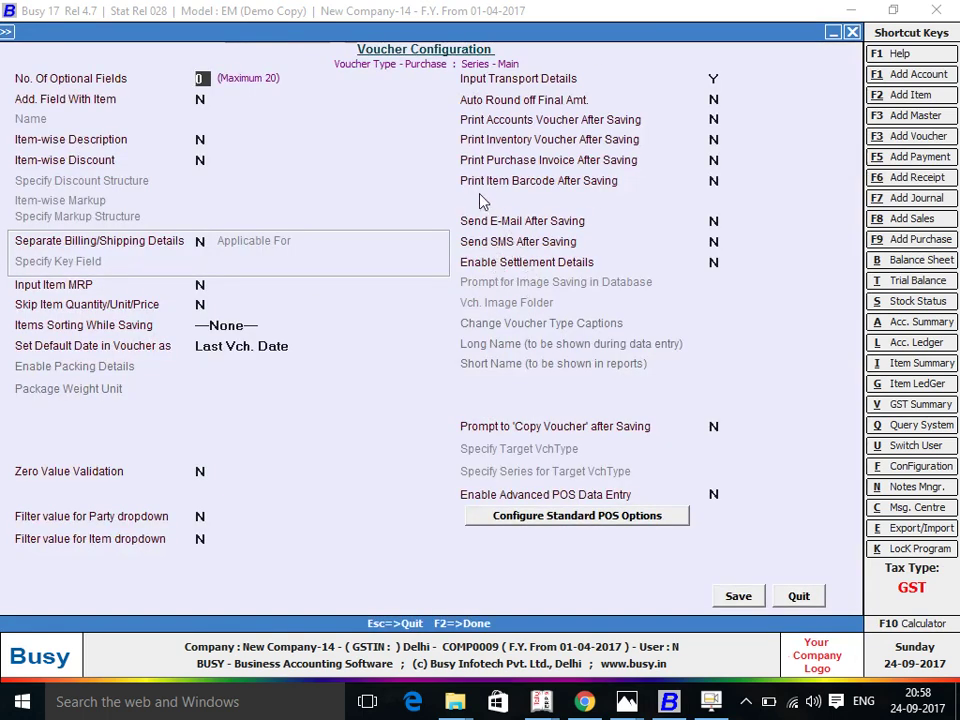
click(714, 179)
text(Y)
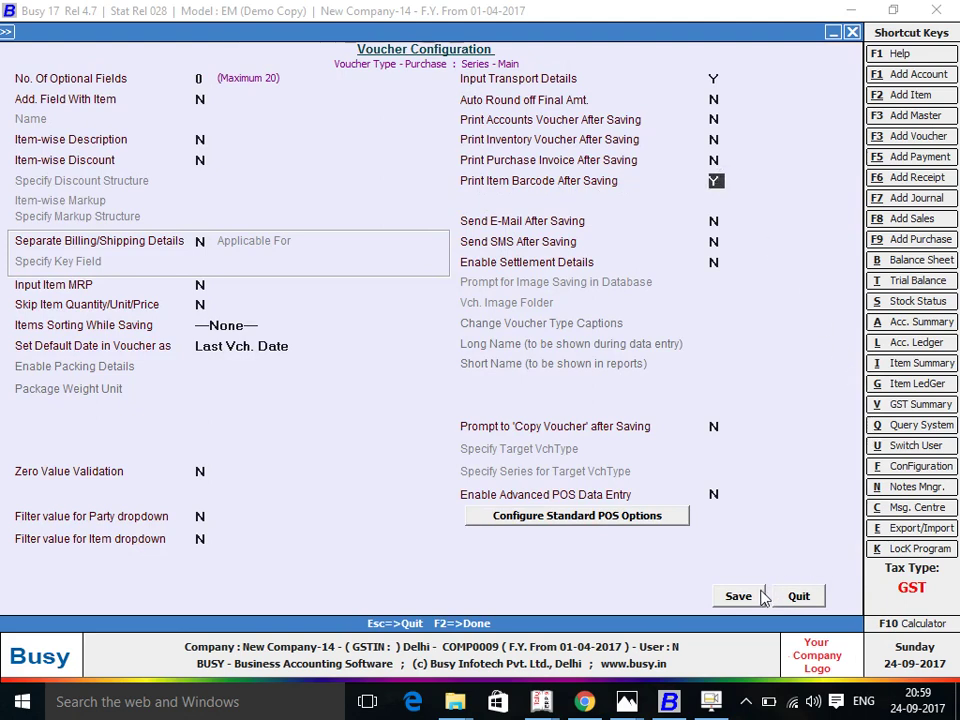
key(Return)
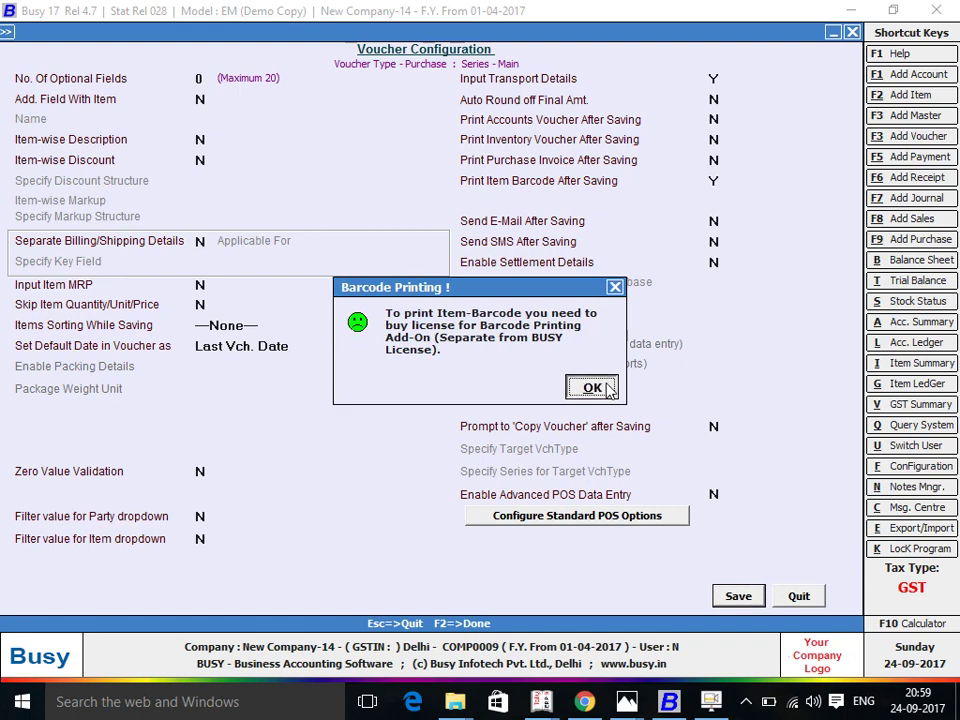
click(591, 387)
key(Escape)
- Open purchase voucher 4567 of the Main series via Transactions > Purchase > Modify
key(Right)
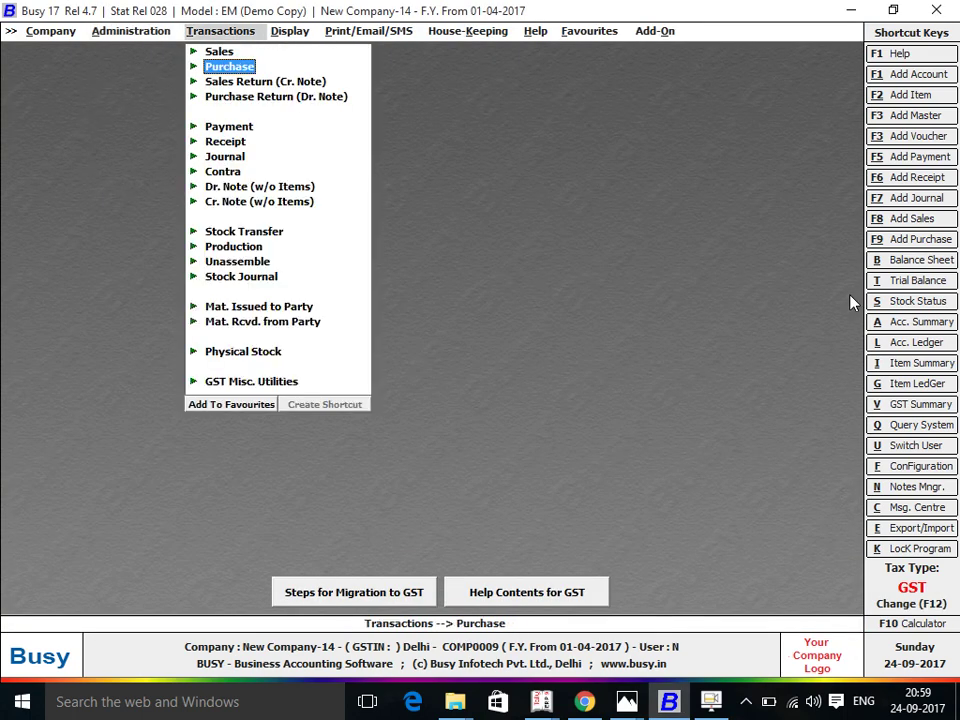
key(Down)
key(Down)
key(Down)
key(Down)
key(Up)
key(Up)
key(Up)
key(Up)
key(Right)
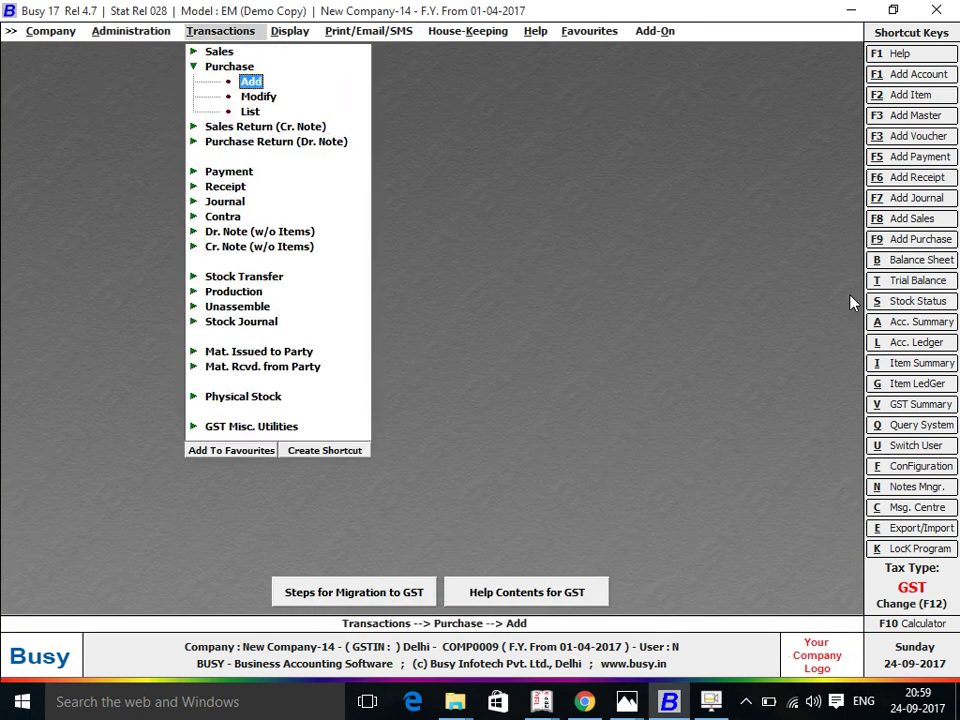
key(Left)
key(Down)
key(Right)
key(Up)
key(Up)
key(Right)
key(Down)
key(Return)
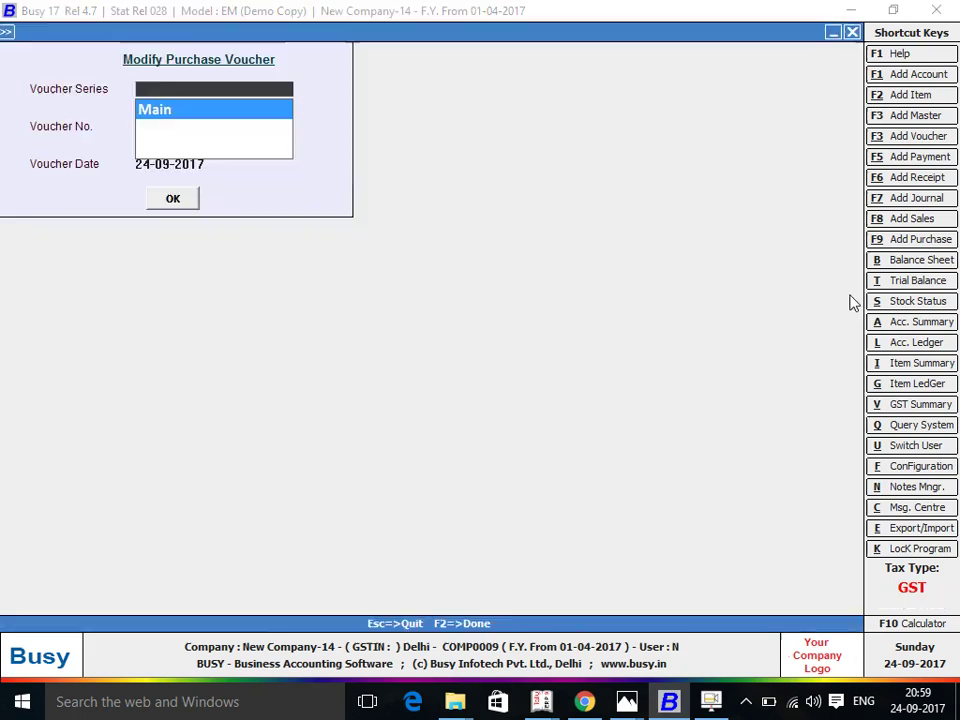
key(Return)
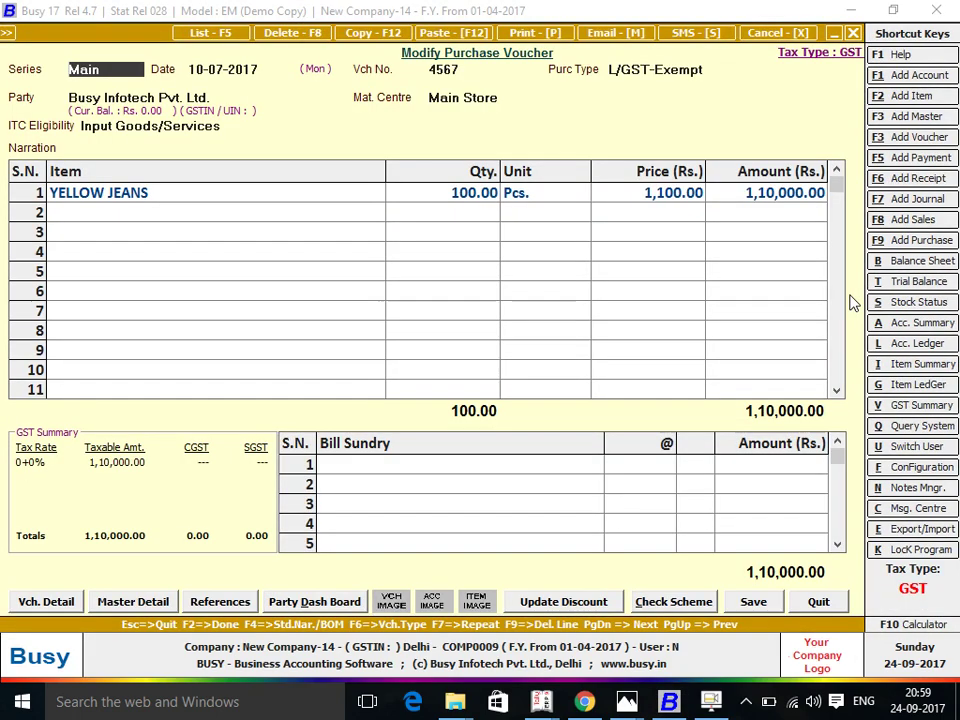
- Resave voucher 4567, agree to print item barcodes, and dismiss the demo-mode message
key(F2)
key(Return)
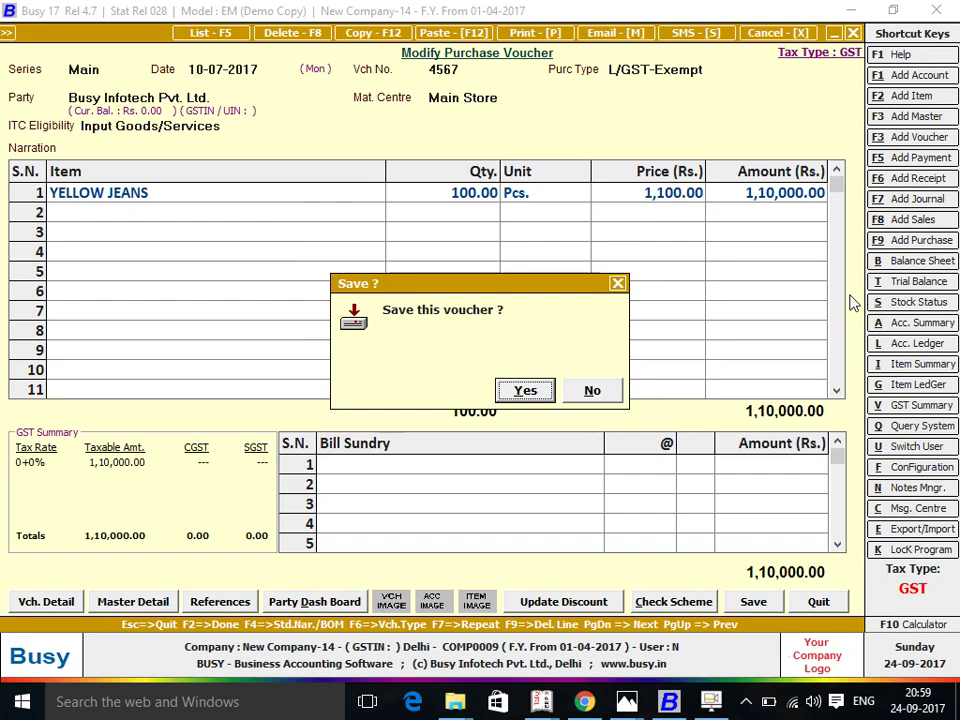
key(Return)
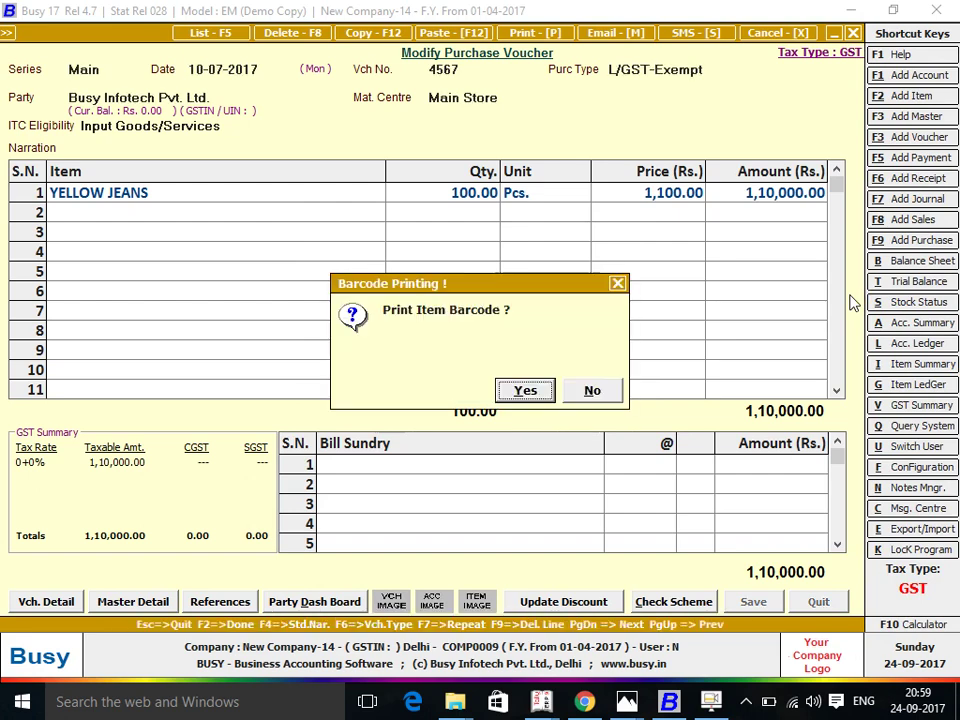
key(Return)
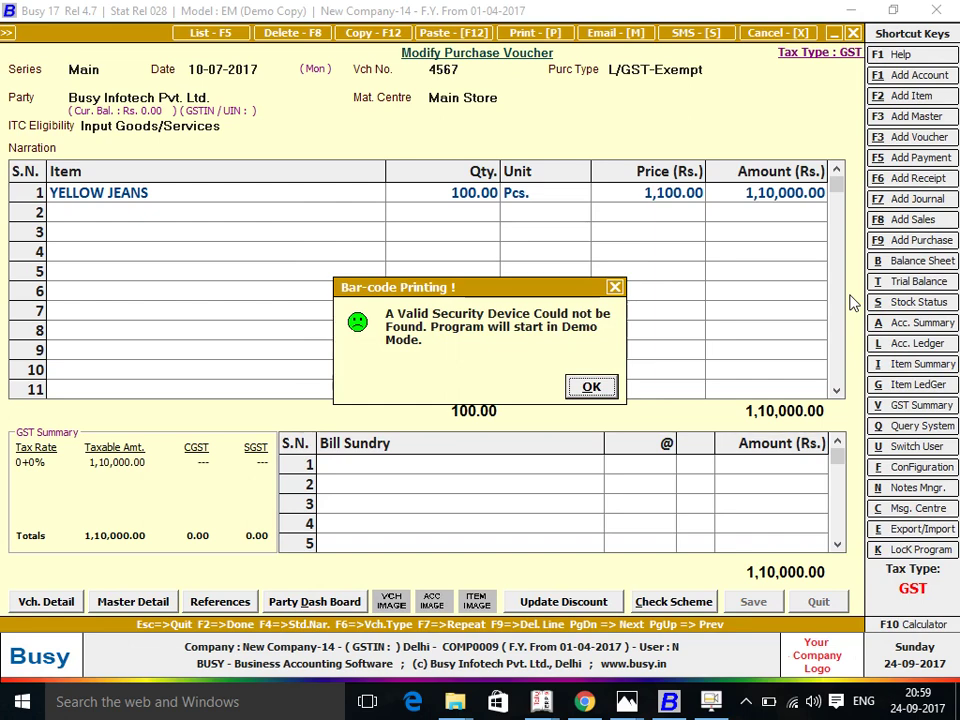
key(Return)
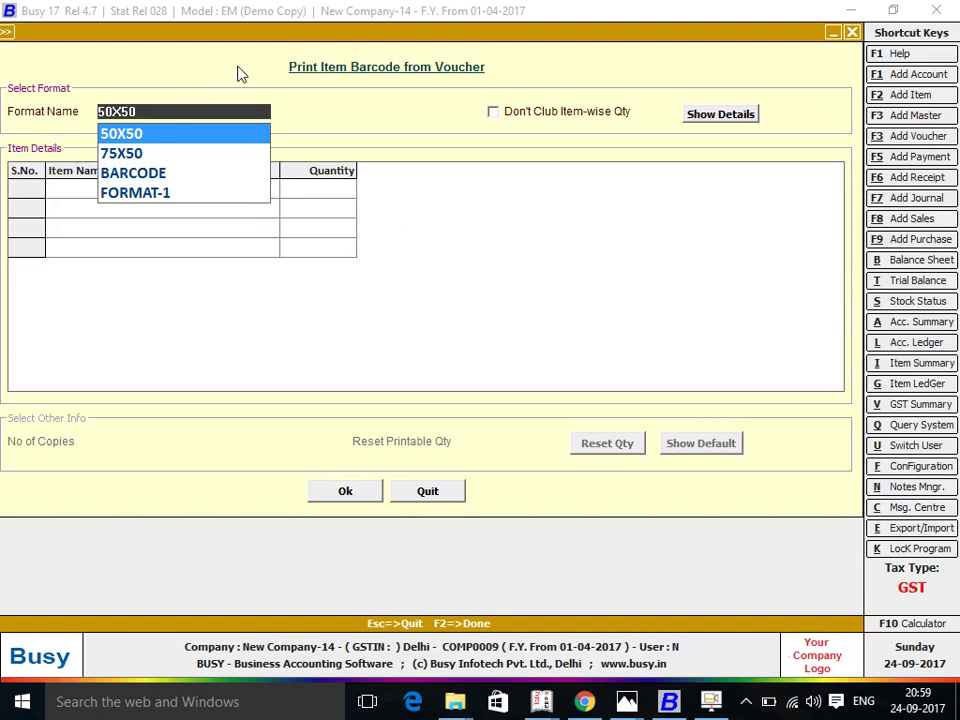
- Confirm the 50X50 format and YELLOW JEANS quantity for printing barcodes from the voucher
key(Return)
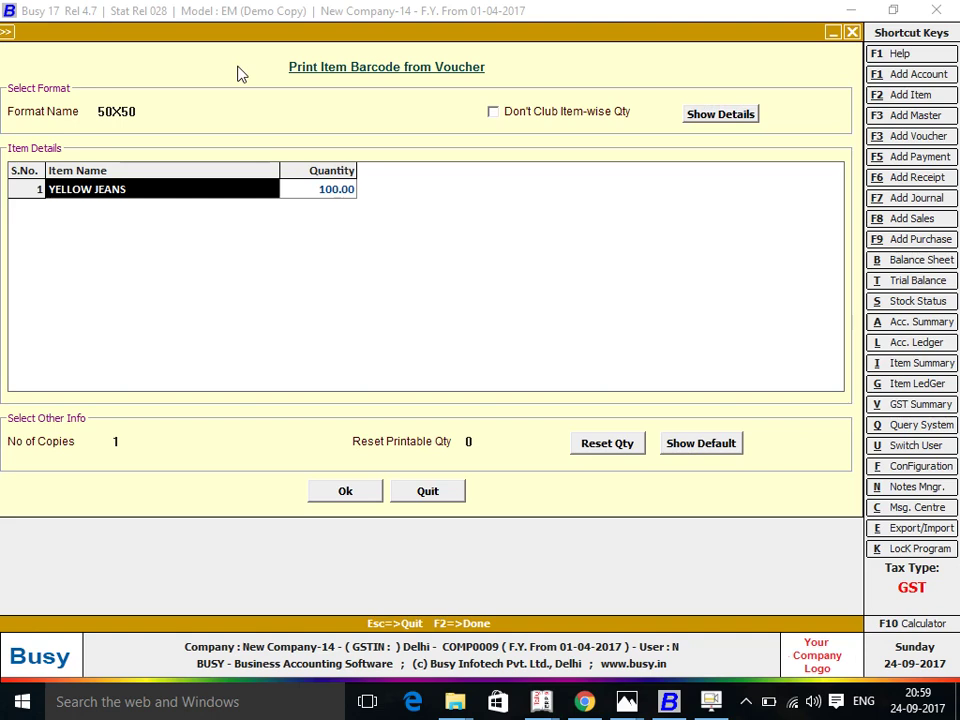
key(Return)
key(Return)
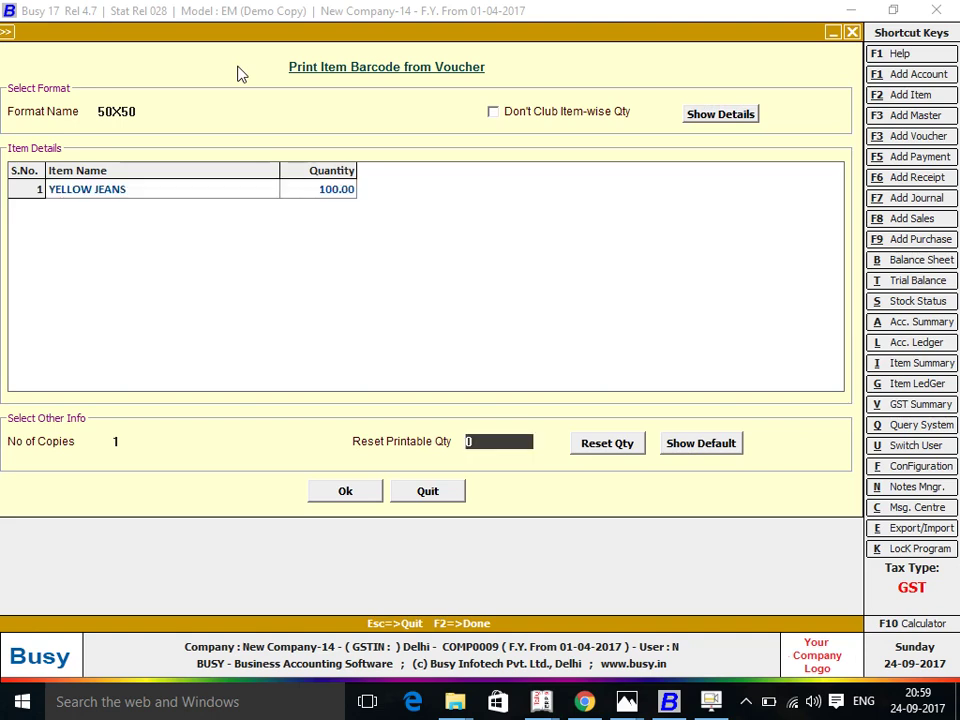
key(Return)
key(Return)
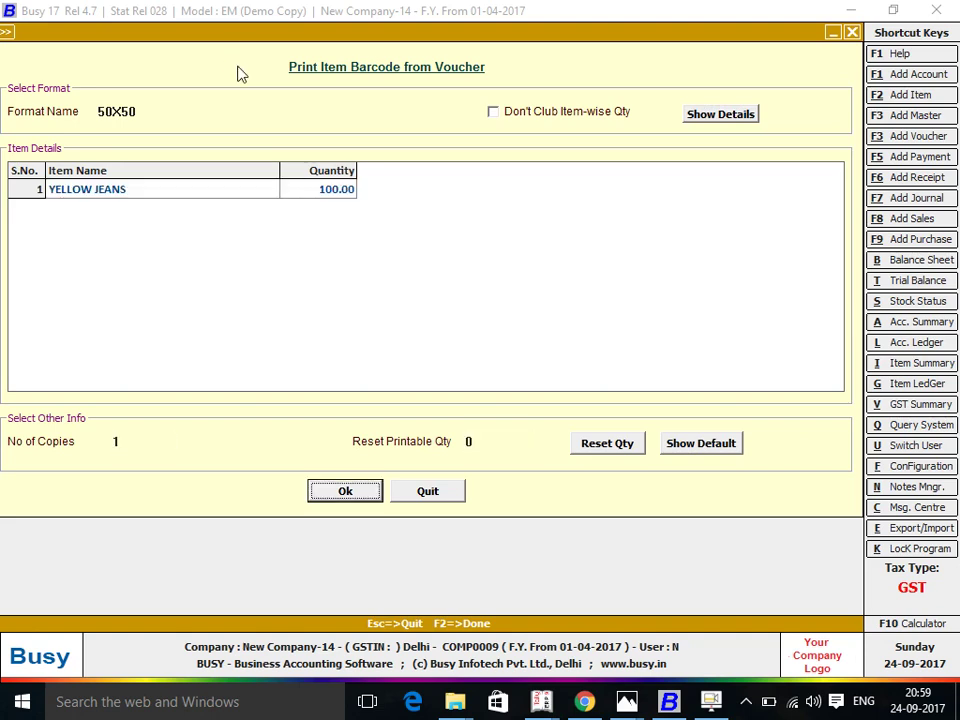
key(Return)
key(Return)
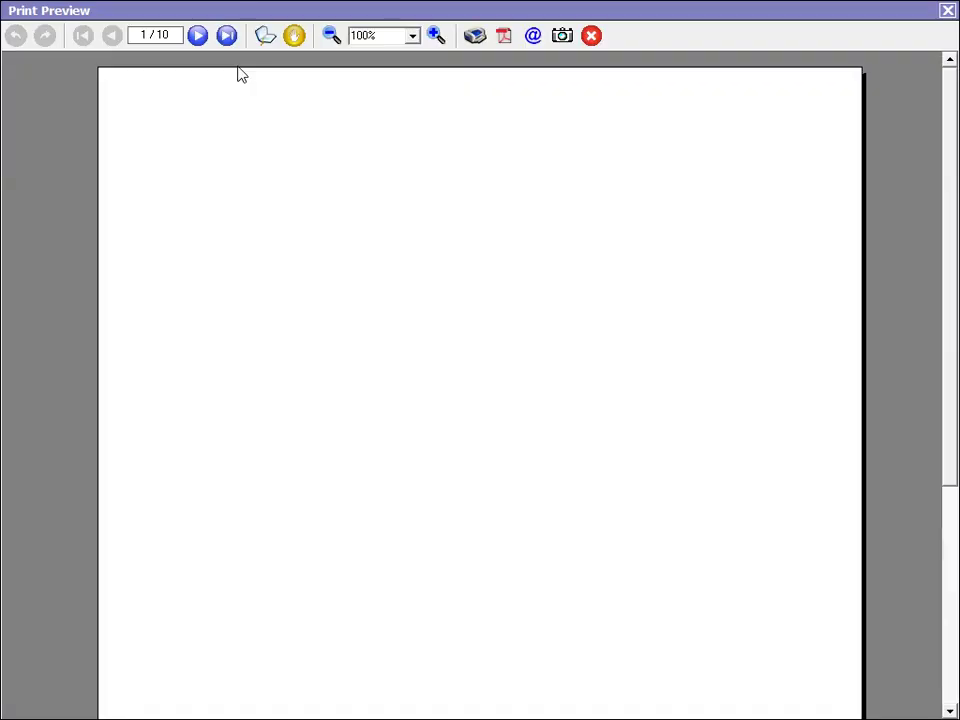
key(Escape)
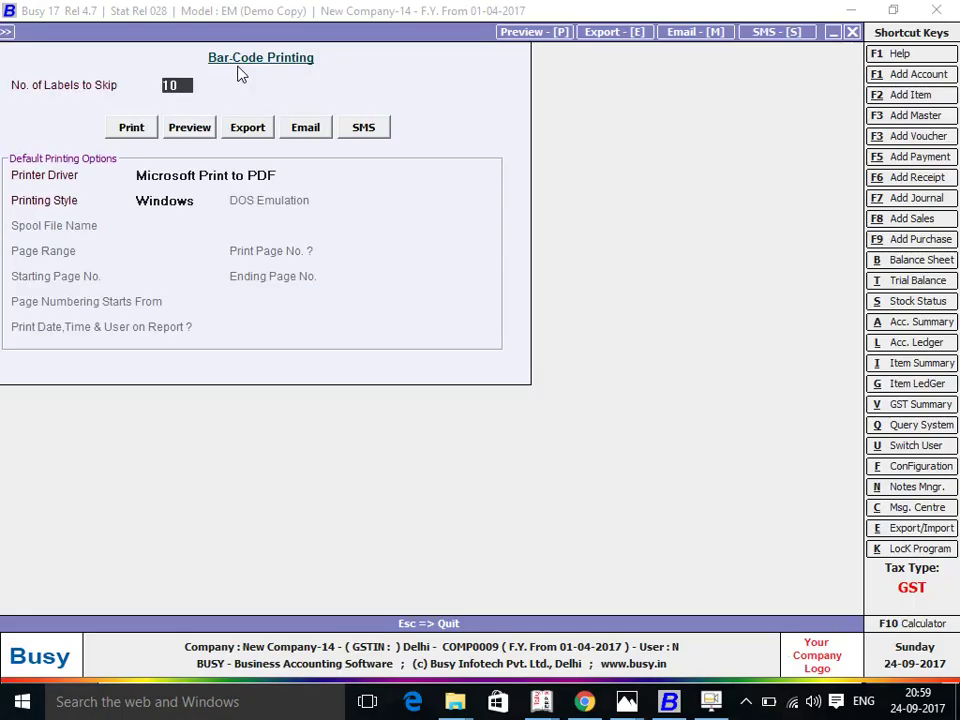
- Preview the labels with 0 labels to skip, page through to the last page, and close
text(0)
key(Return)
key(Tab)
key(Return)
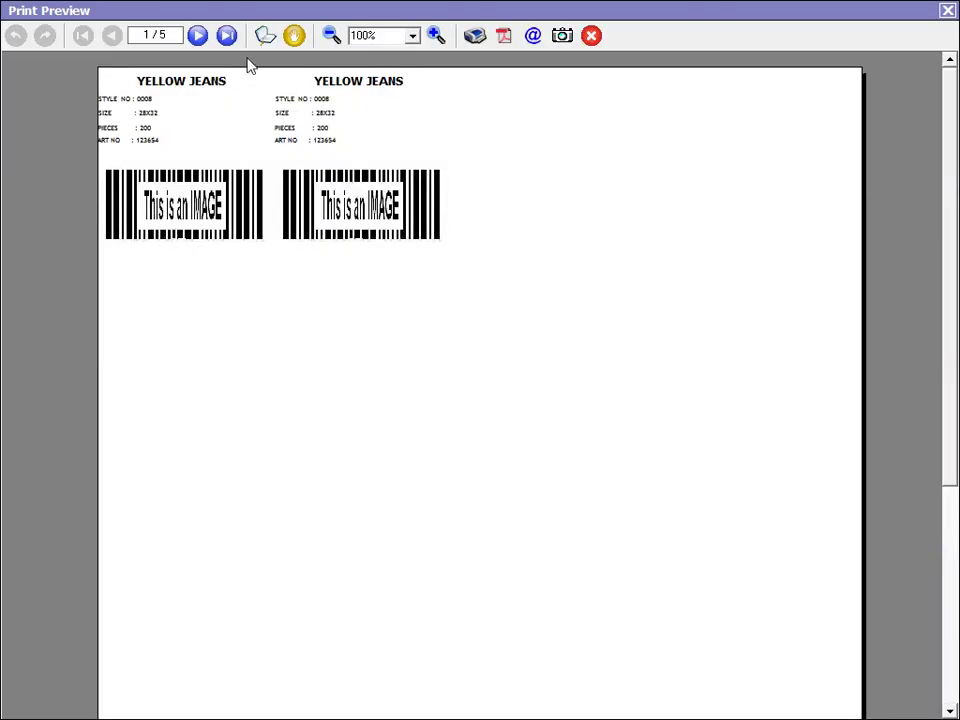
click(202, 38)
click(202, 38)
click(202, 38)
click(202, 38)
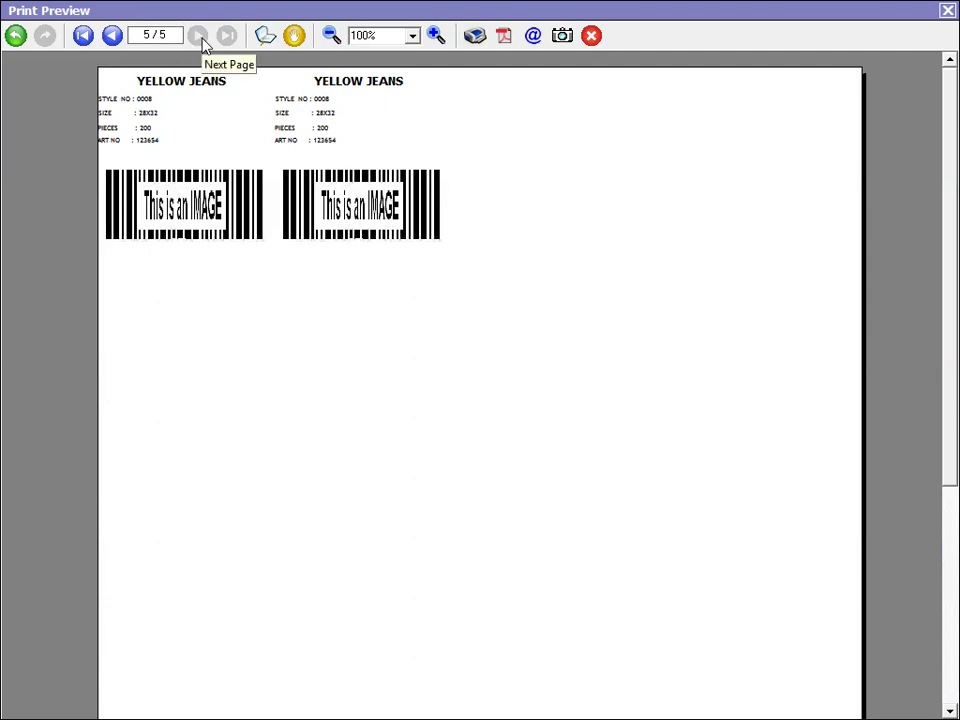
key(Escape)
- Leave the voucher and inspect the 50X50 format's sheet settings under Add-On > Item Bar-code Printing
key(Escape)
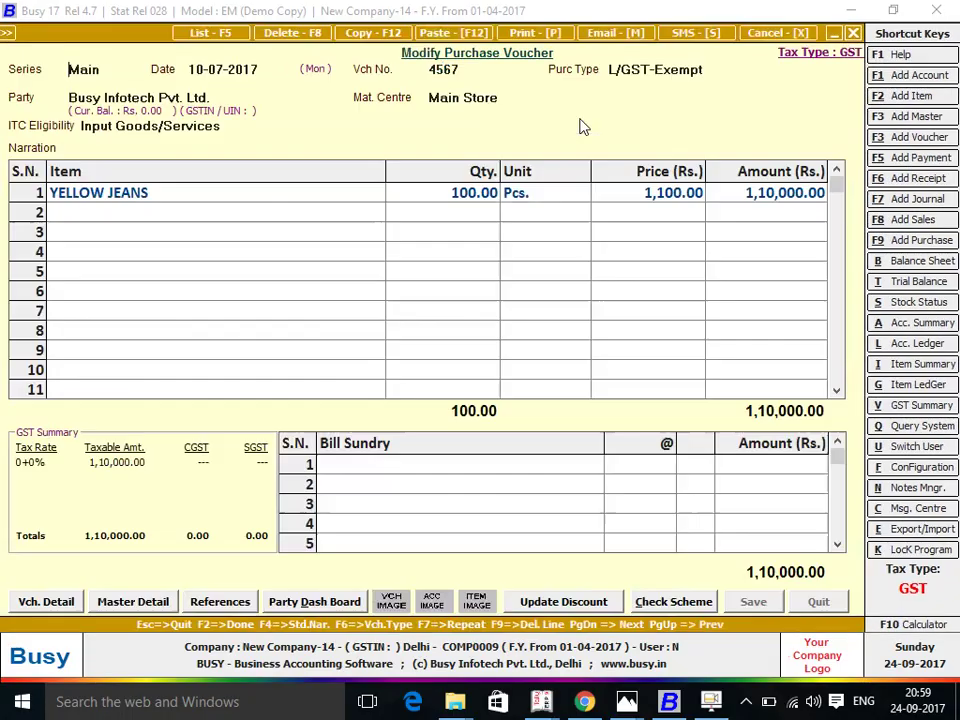
key(Escape)
key(Escape)
click(655, 31)
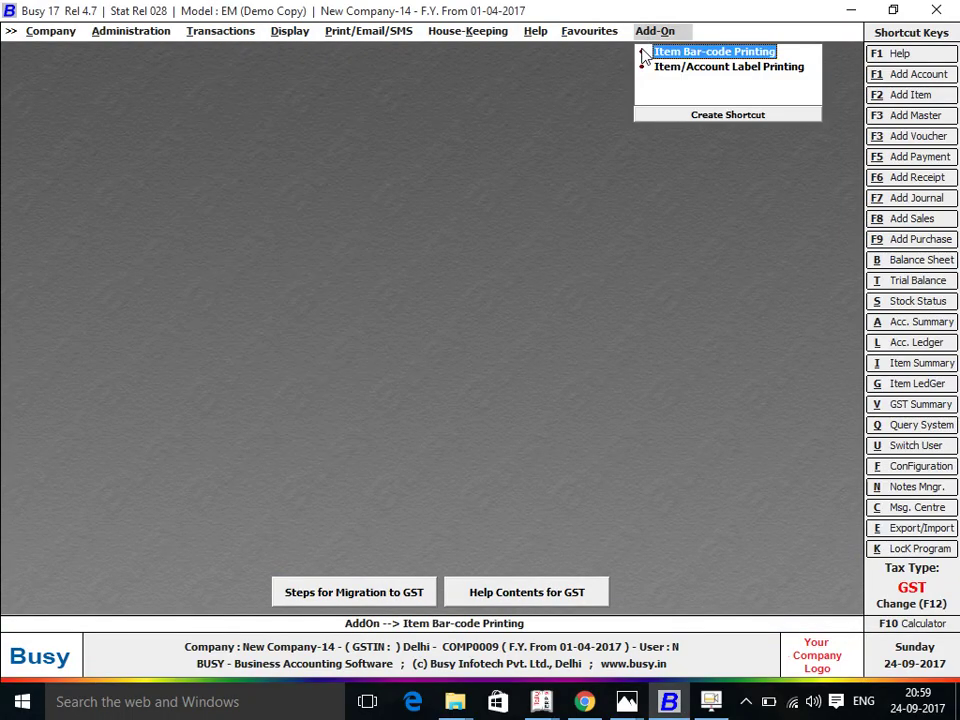
click(660, 48)
click(591, 386)
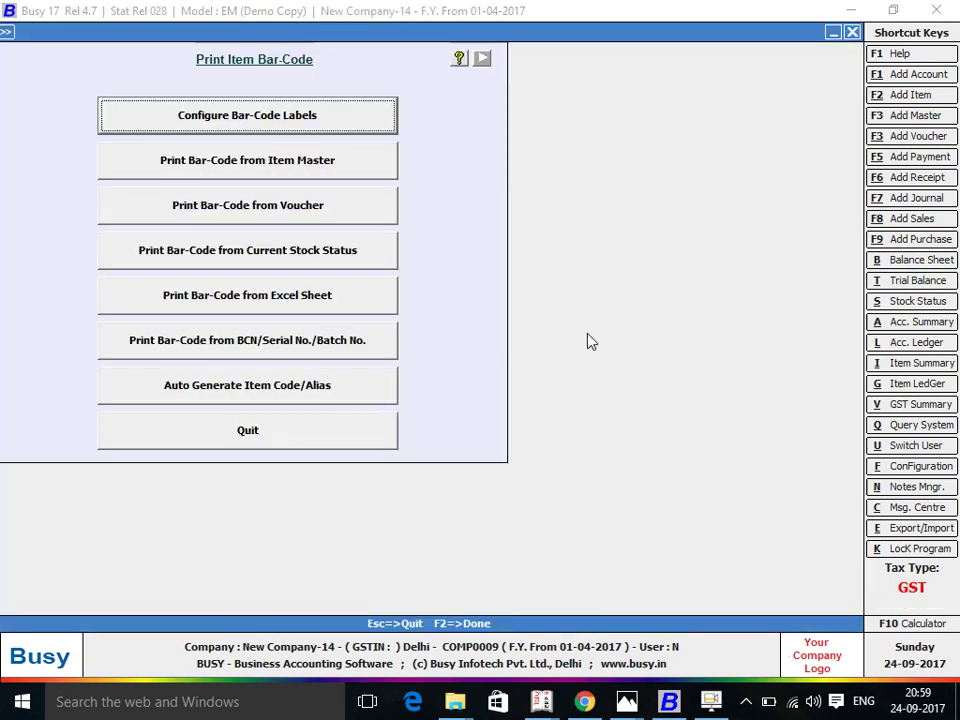
click(372, 125)
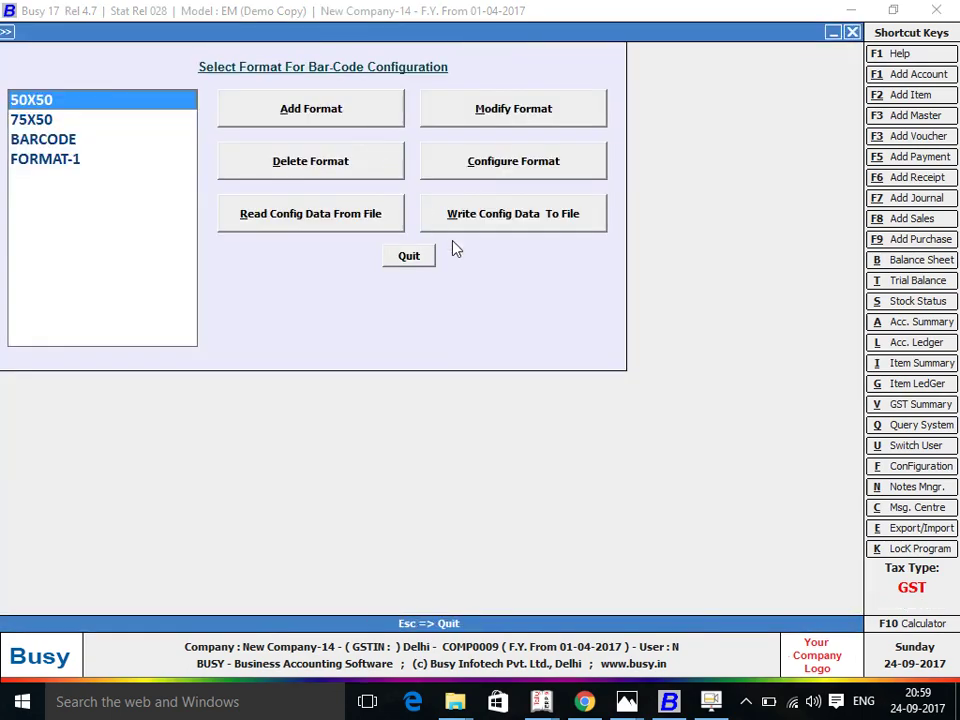
click(491, 168)
text(2)
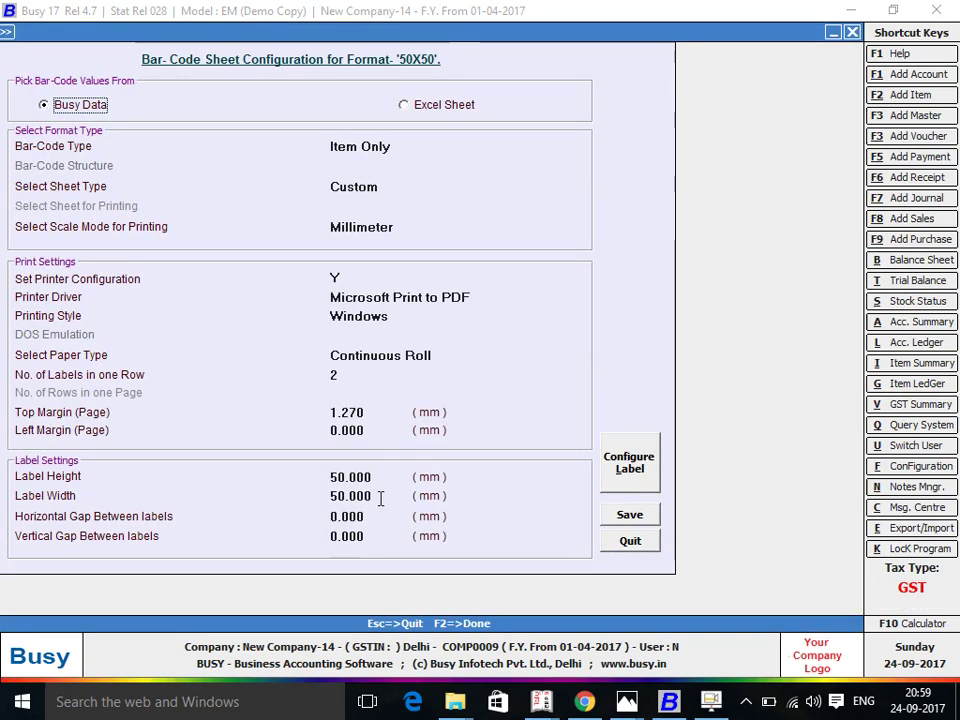
click(378, 497)
click(340, 375)
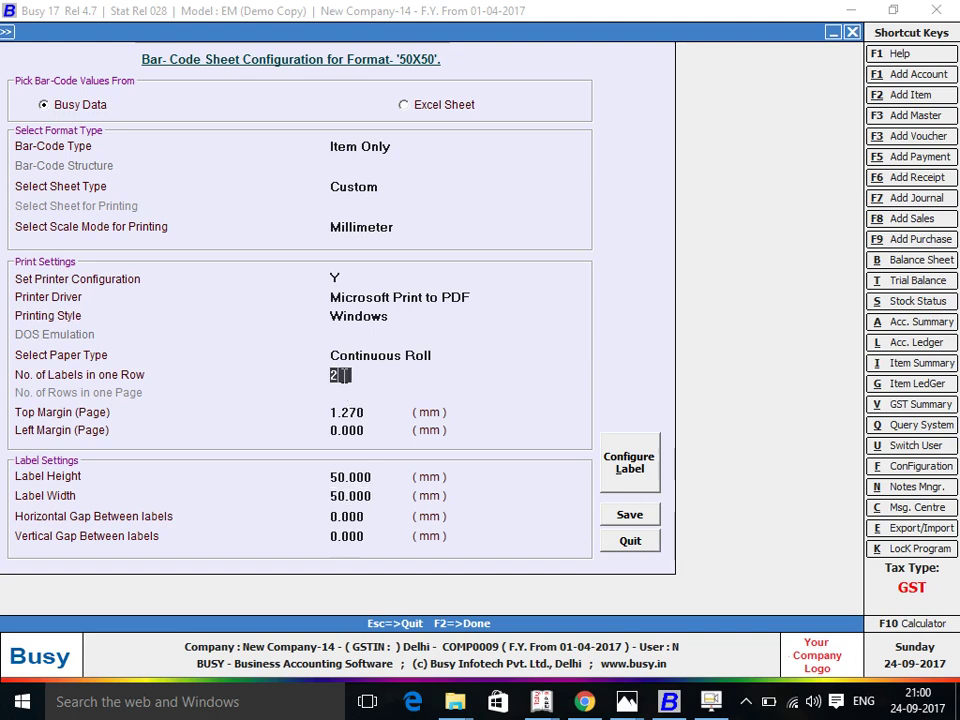
key(Escape)
key(Escape)
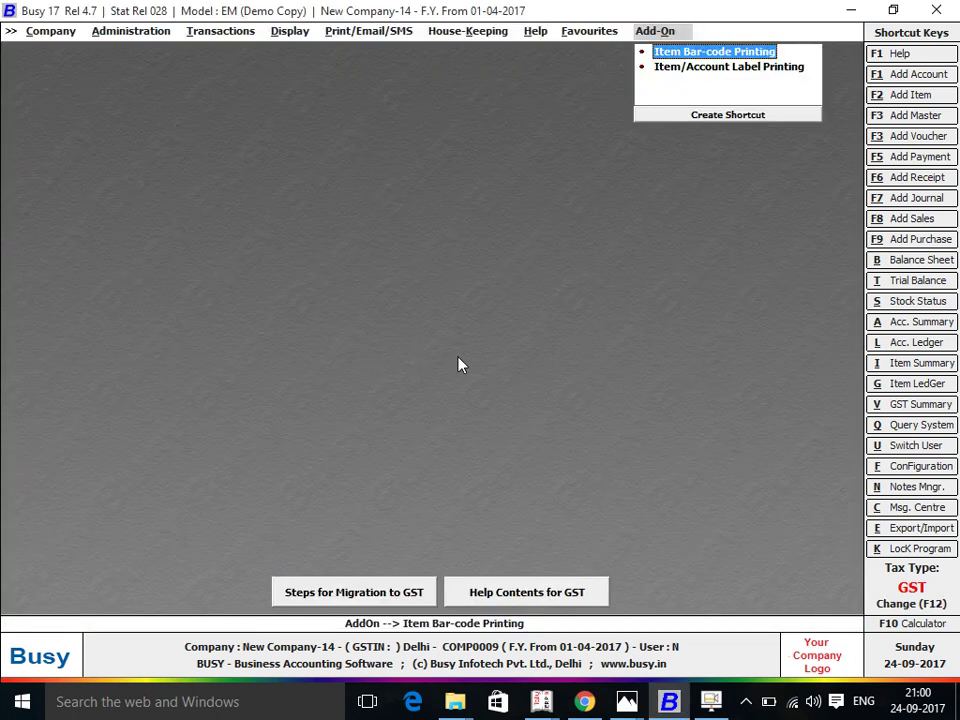
- Reopen the 50X50 format, examine the STYLE NO field in the label designer, then back out
key(Return)
key(Return)
key(Return)
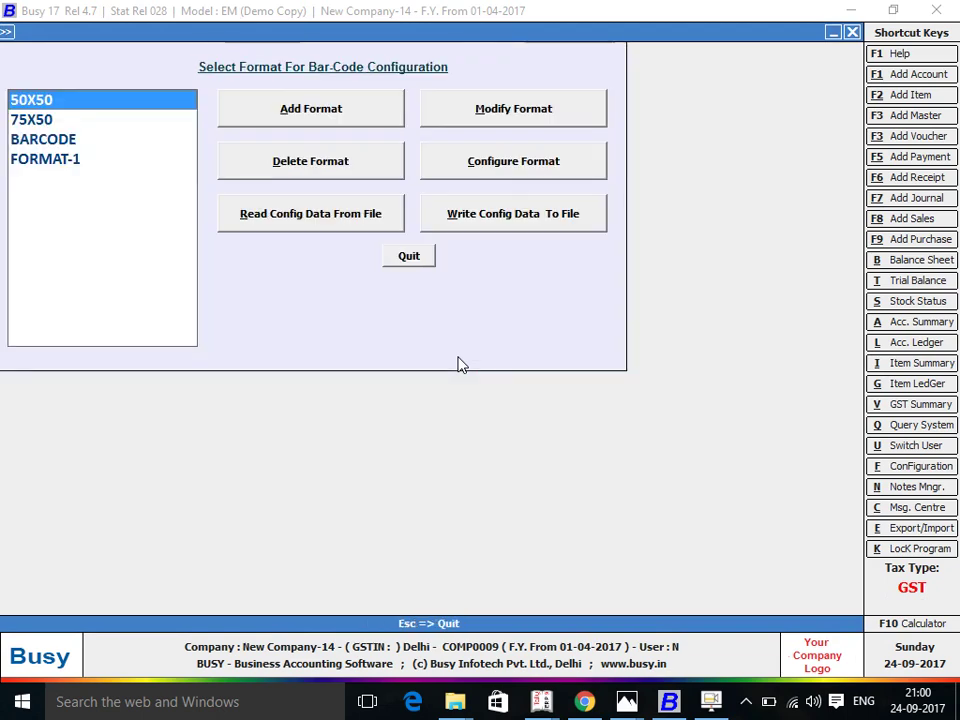
key(Tab)
key(Down)
key(Down)
key(Down)
key(Up)
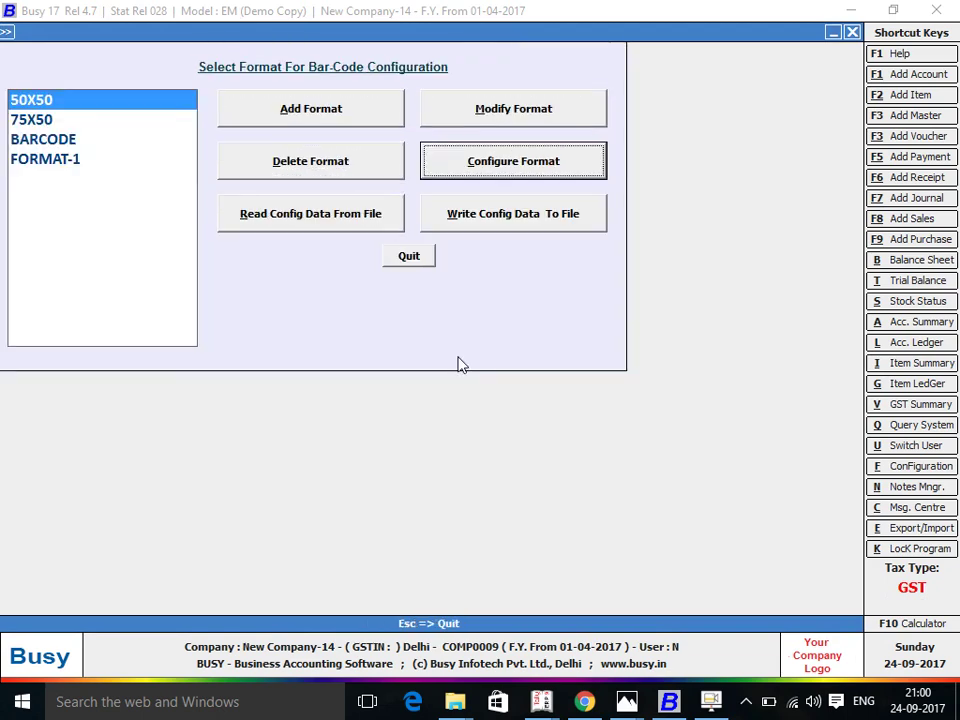
key(Return)
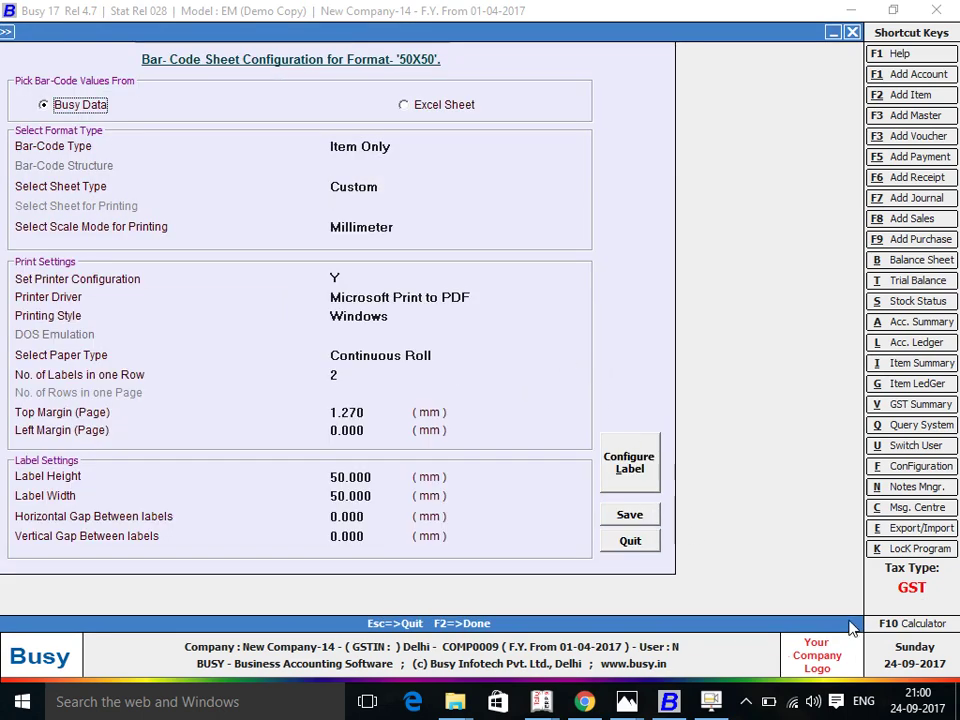
click(630, 460)
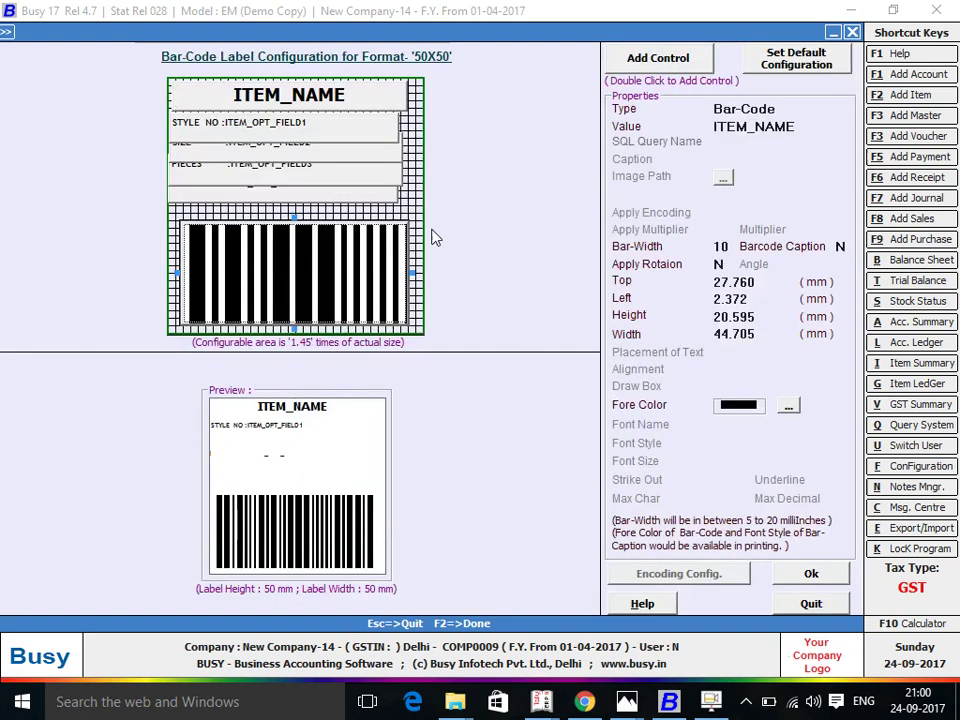
click(172, 123)
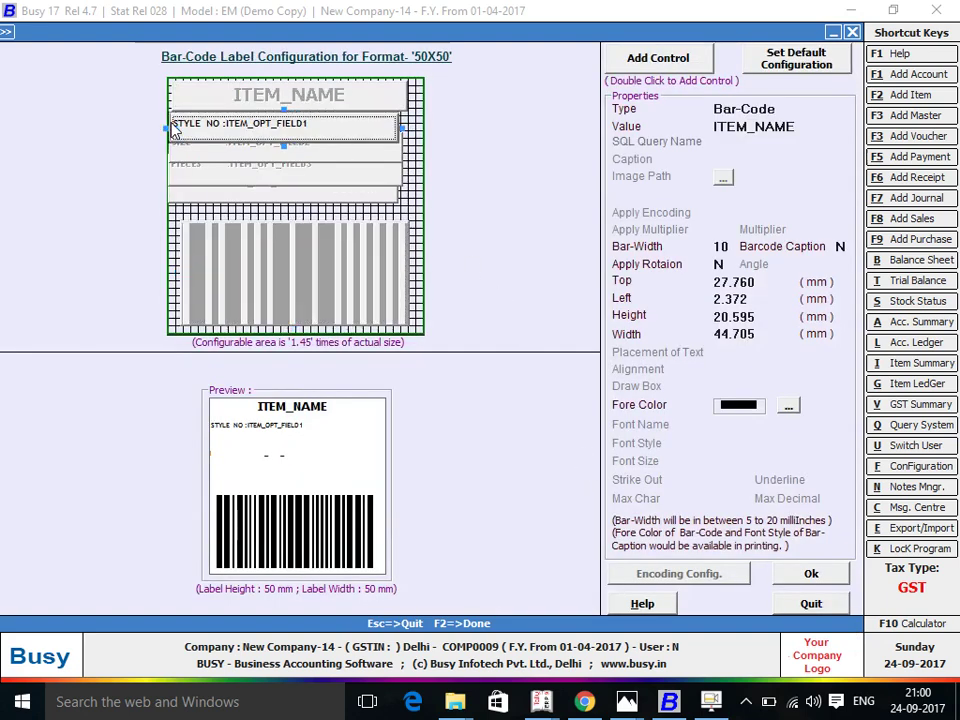
click(820, 161)
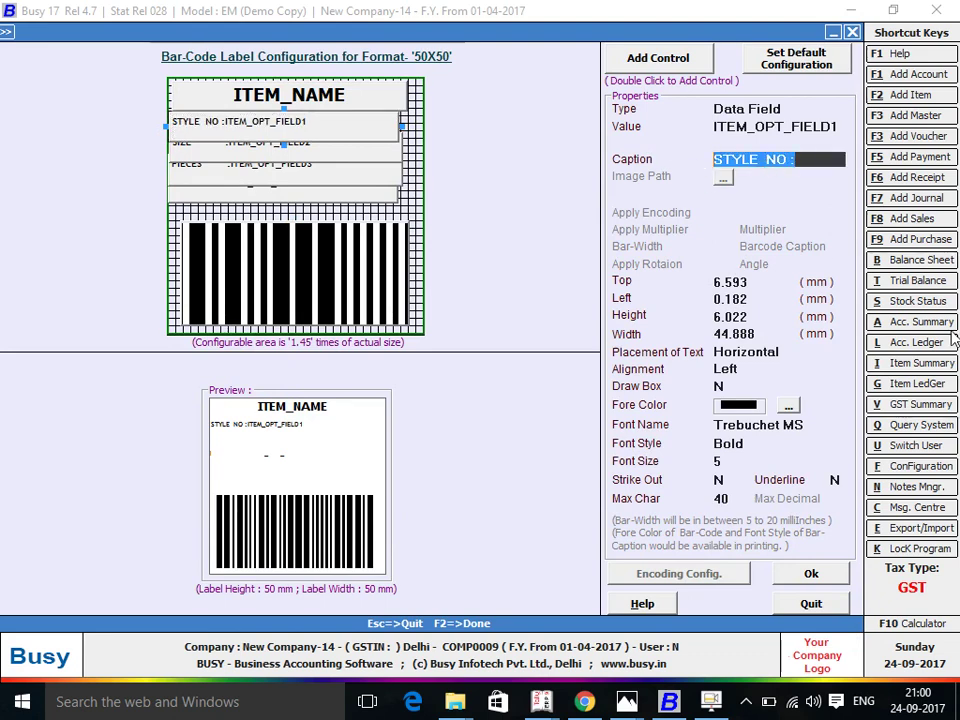
key(Delete)
key(Escape)
key(Escape)
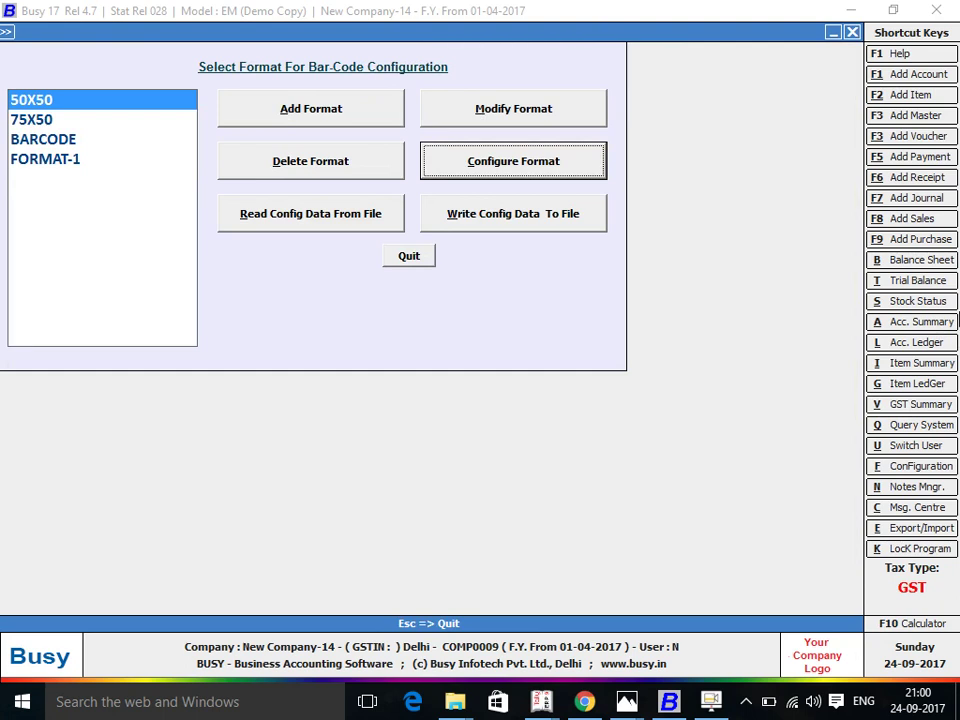
key(Escape)
key(Down)
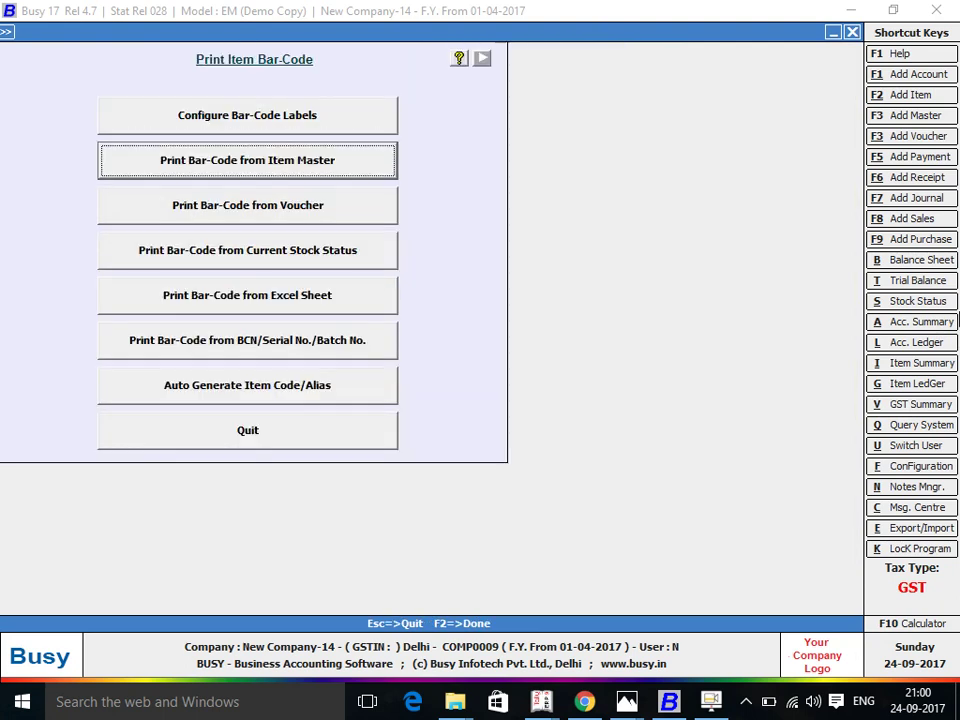
- Preview a 50X50 barcode label for the single item BLACK JEANS from the item master
key(Return)
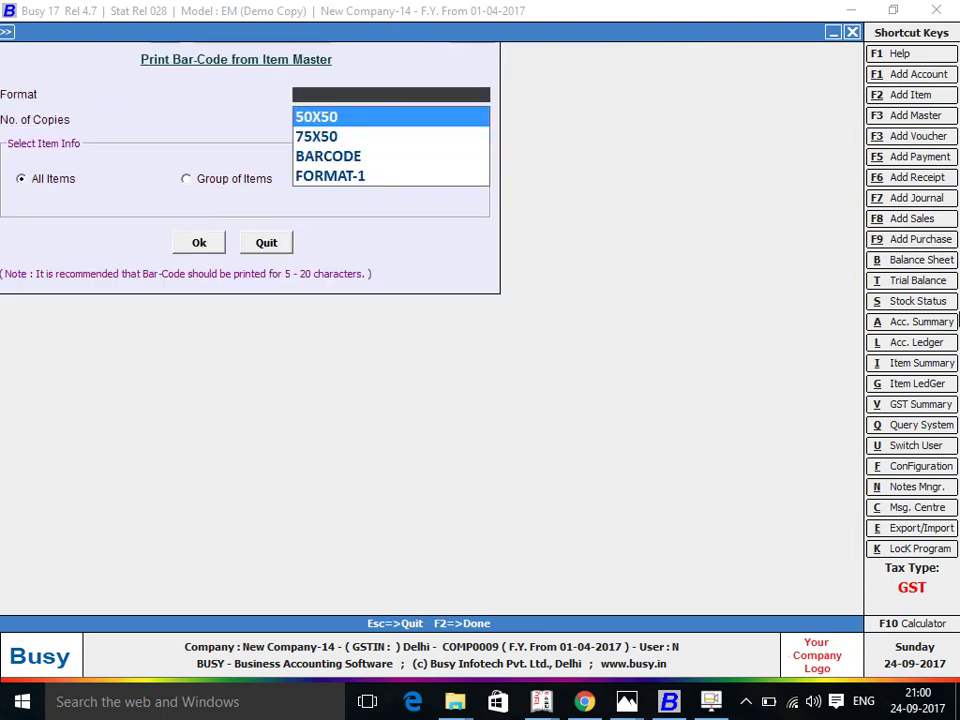
key(Return)
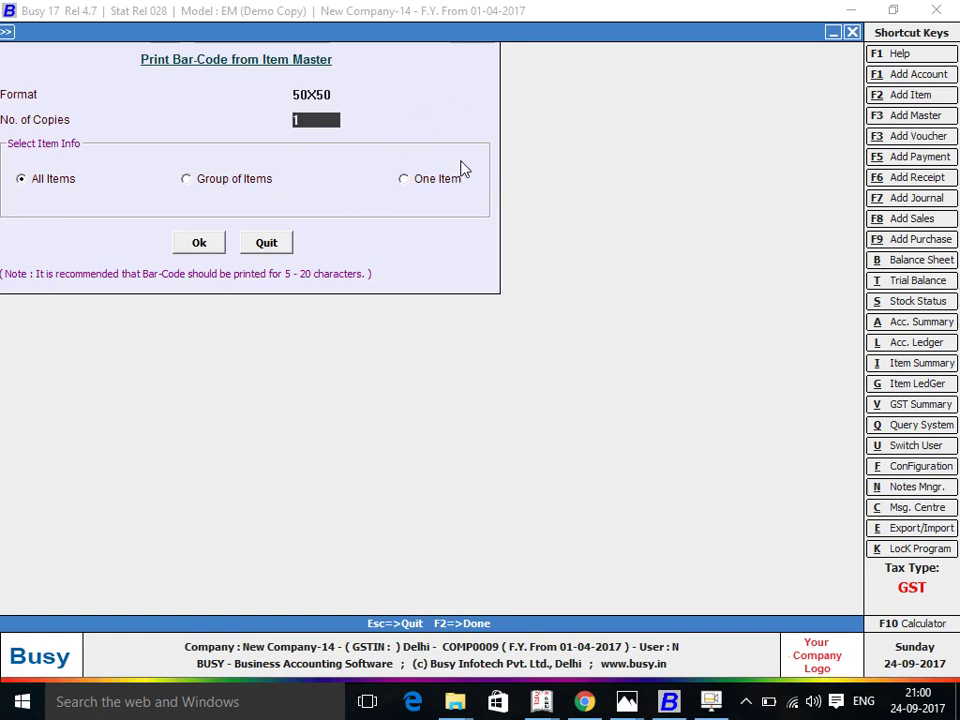
click(440, 182)
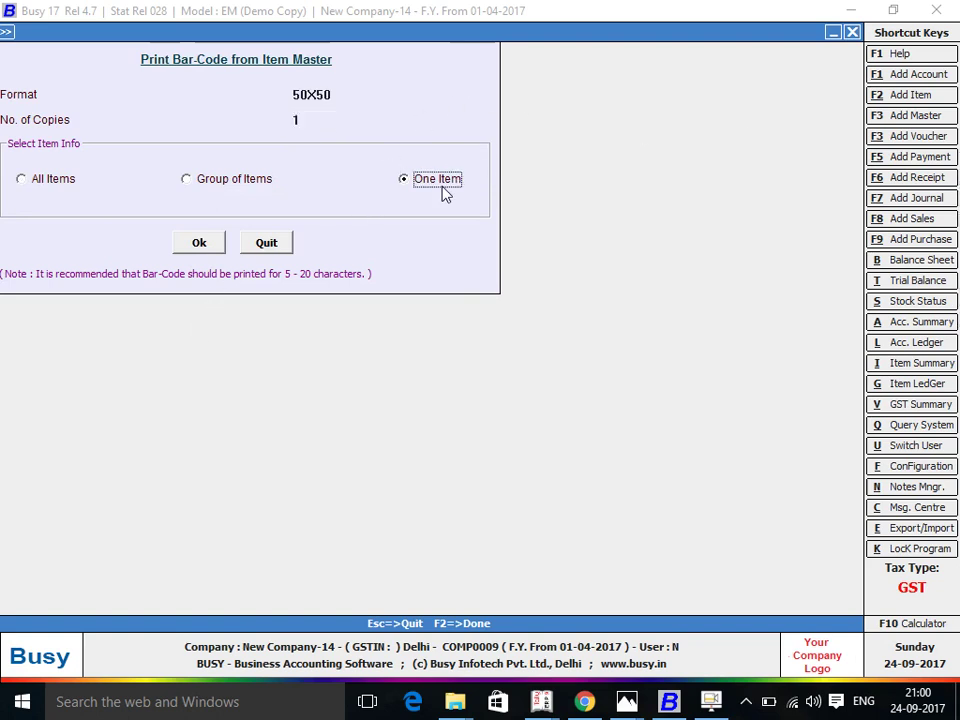
click(207, 247)
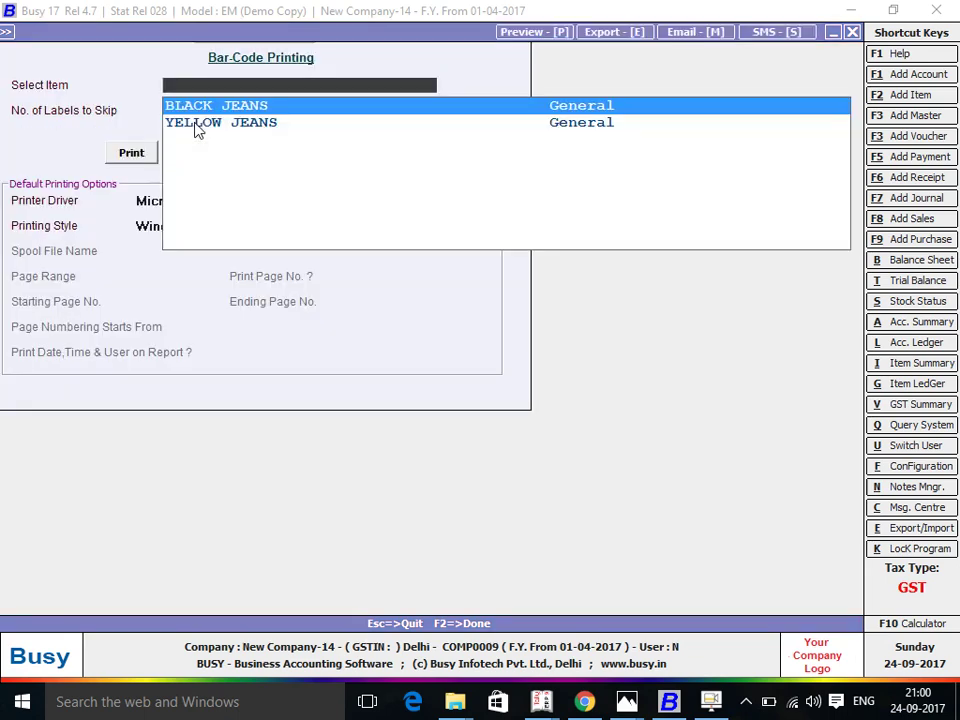
key(Return)
click(189, 152)
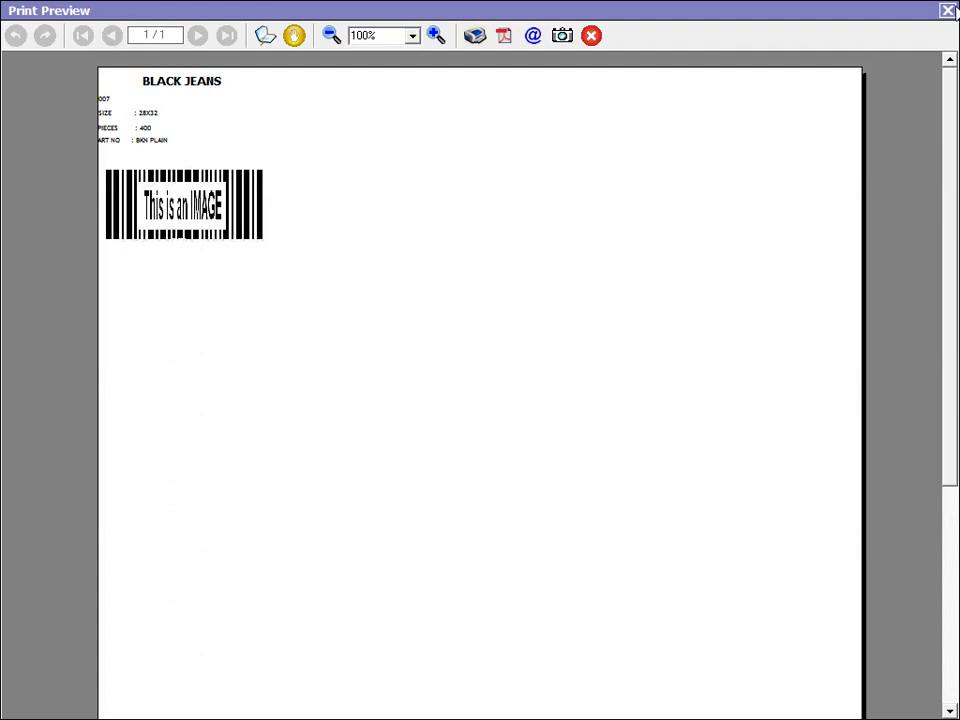
- Close the BLACK JEANS label preview and bring up the Windows desktop
click(947, 11)
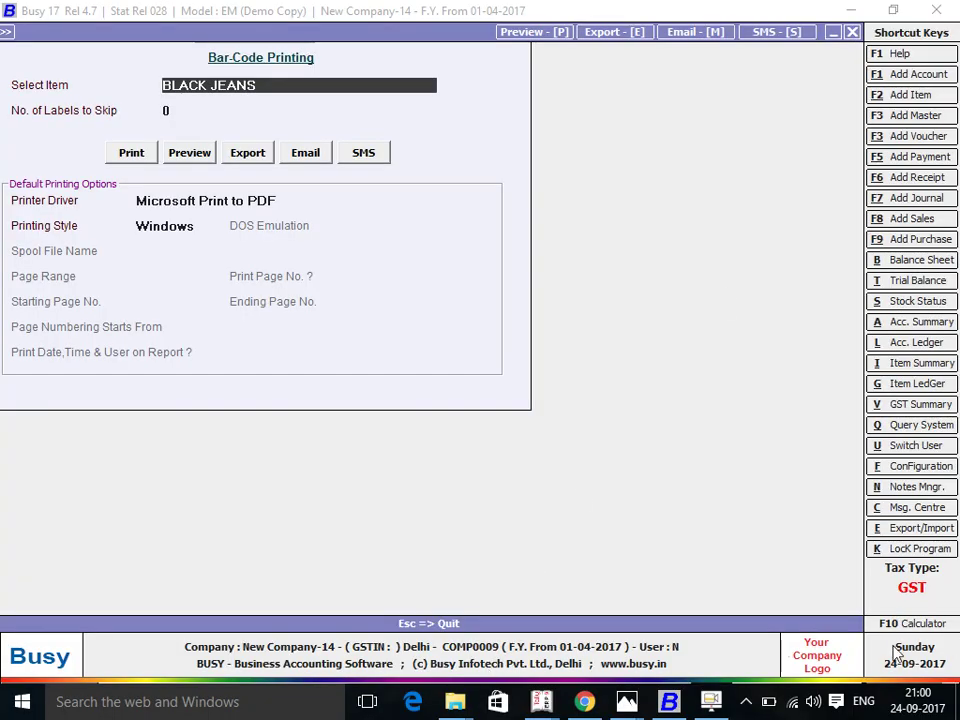
key(super+d)
right_click(626, 213)
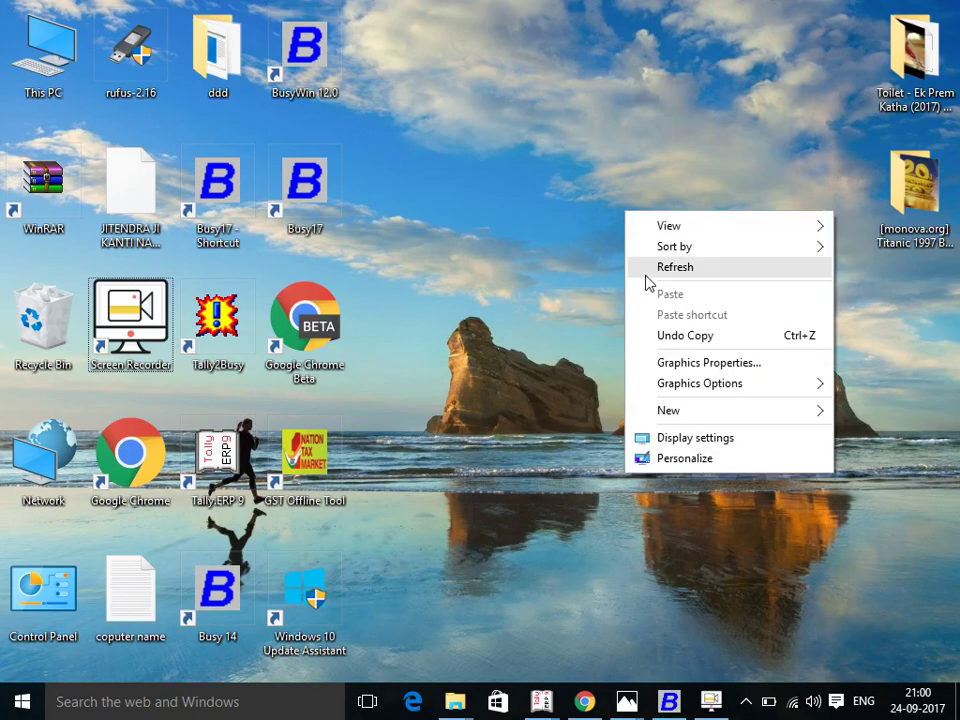